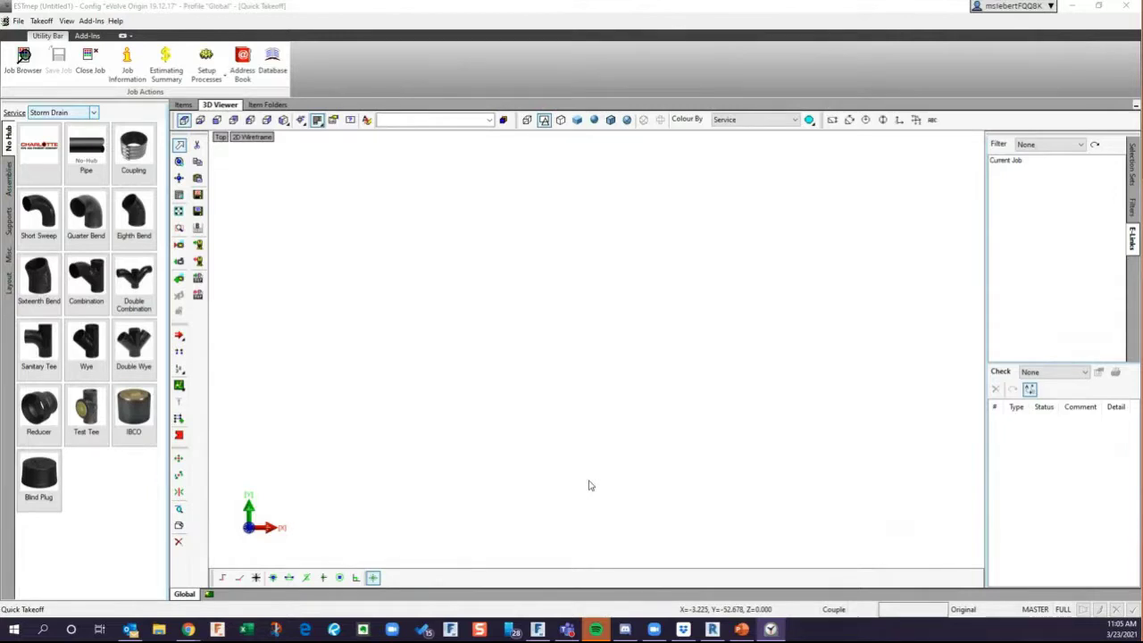
Review the Storm Drain service's setup, including its Ignore Fitting Angle Tolerances setting, without making changes.
left_click(16, 114)
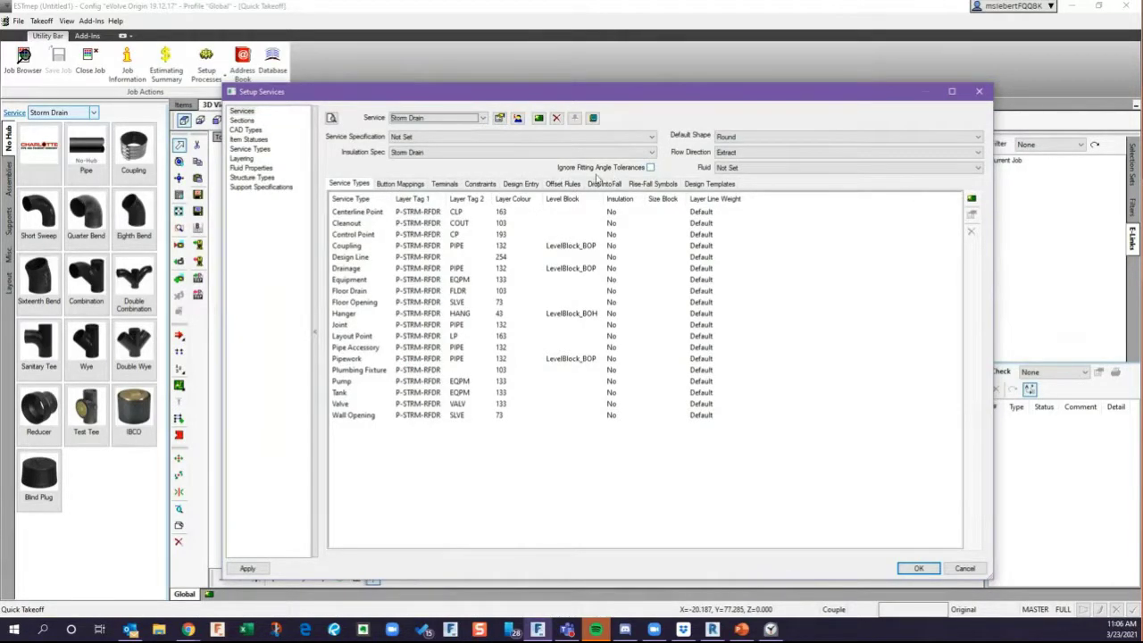
left_click(965, 569)
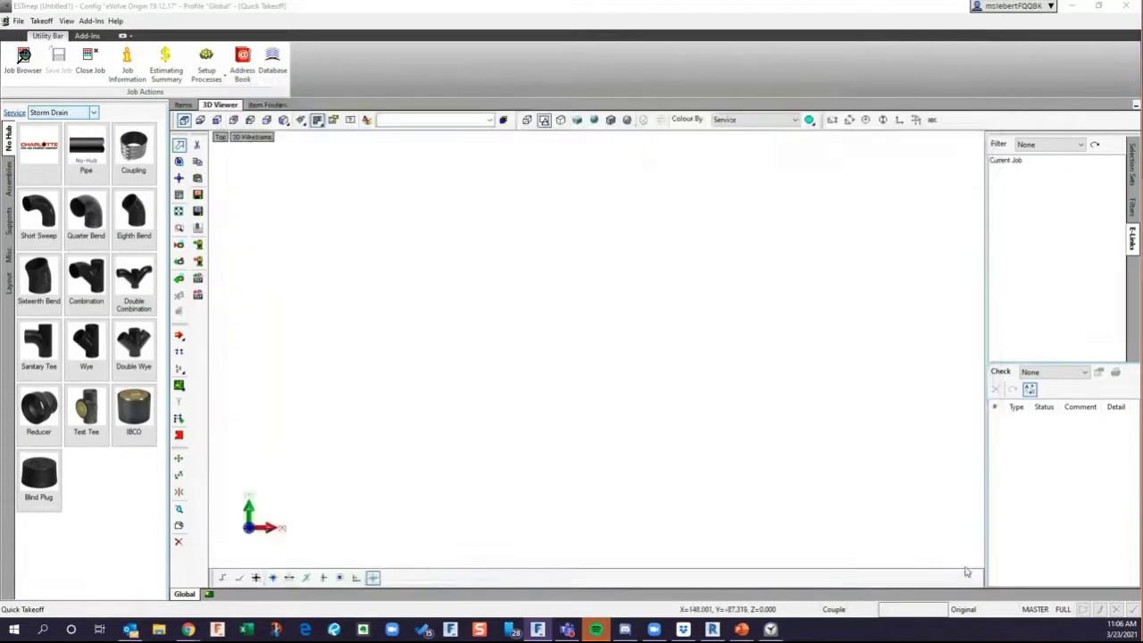
Inspect the Short Sweep fitting's dimensions and its Angle Tolerance option without saving changes.
right_click(40, 216)
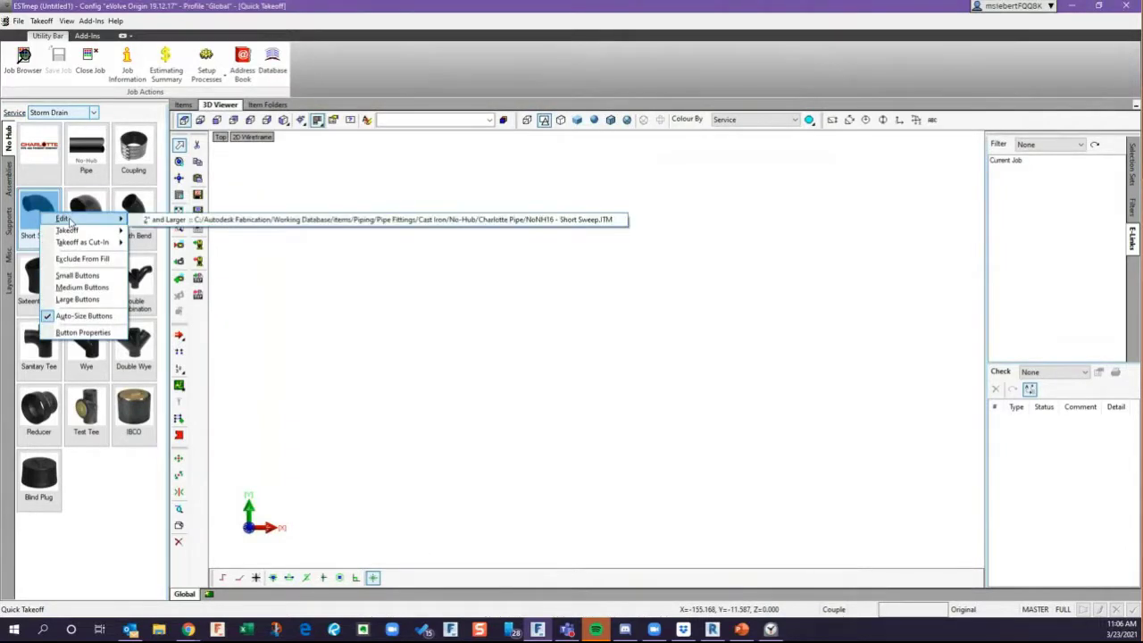
left_click(168, 227)
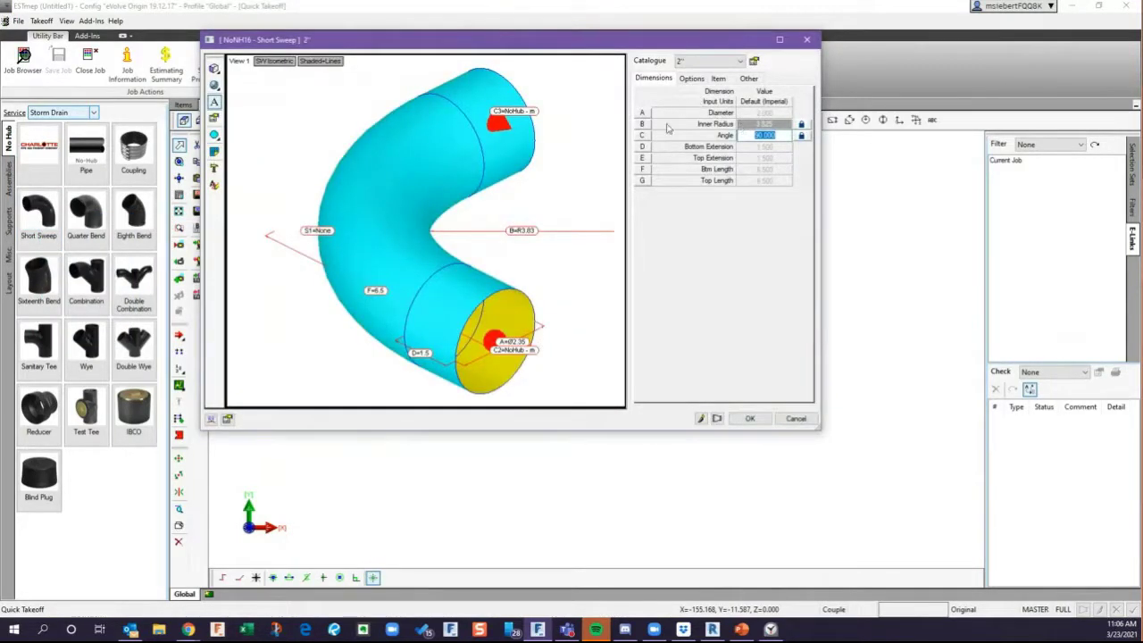
mouse_move(502, 317)
left_click(692, 80)
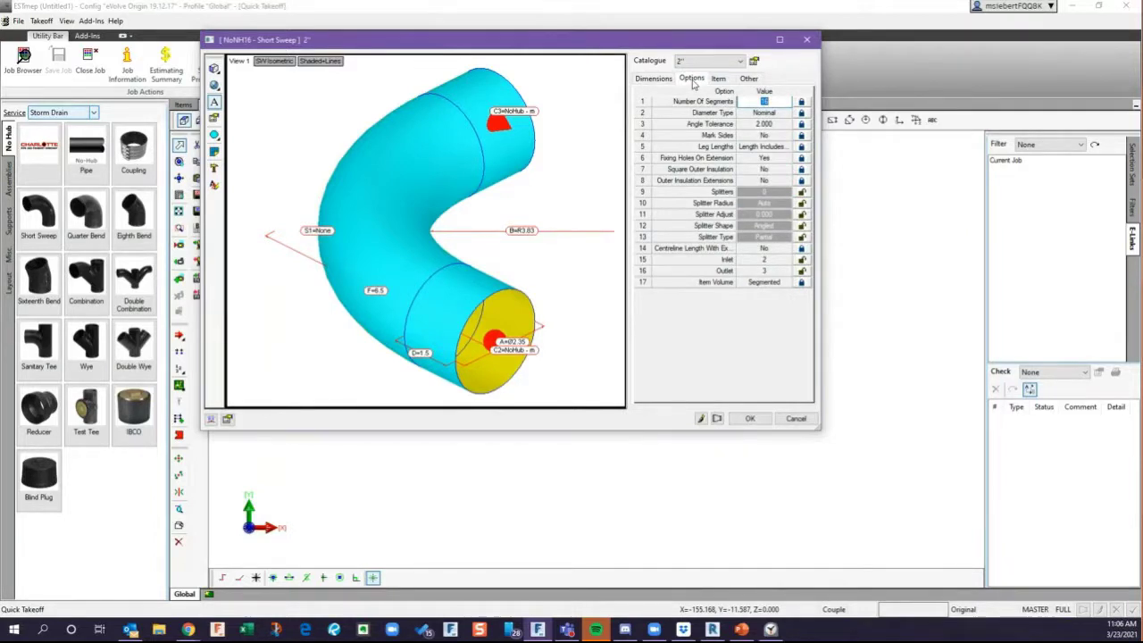
left_click(782, 125)
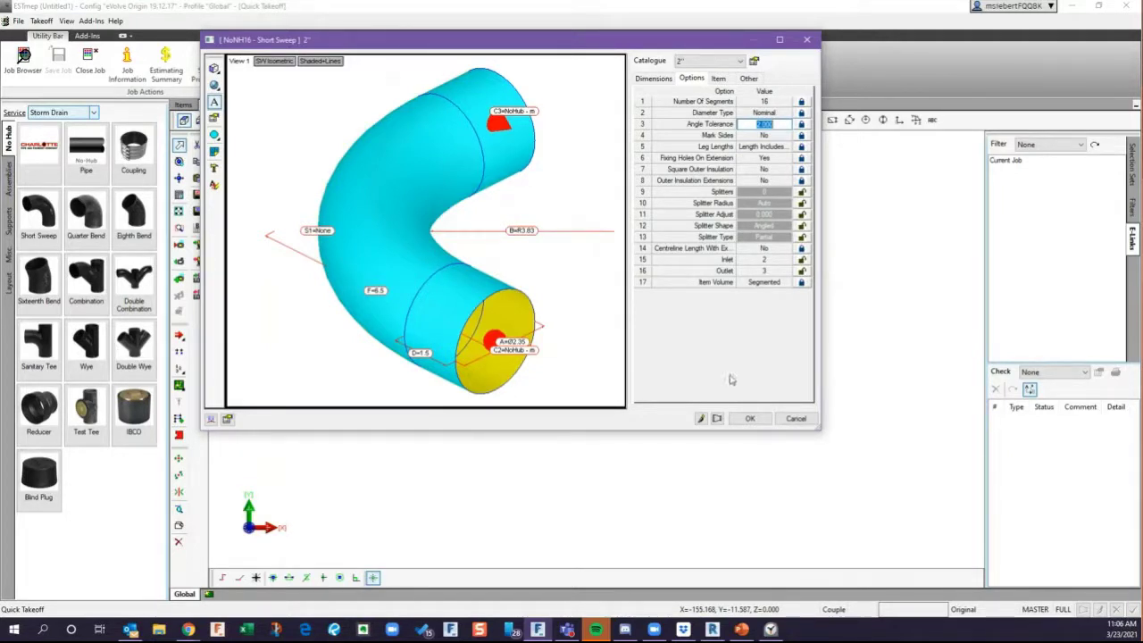
left_click(794, 419)
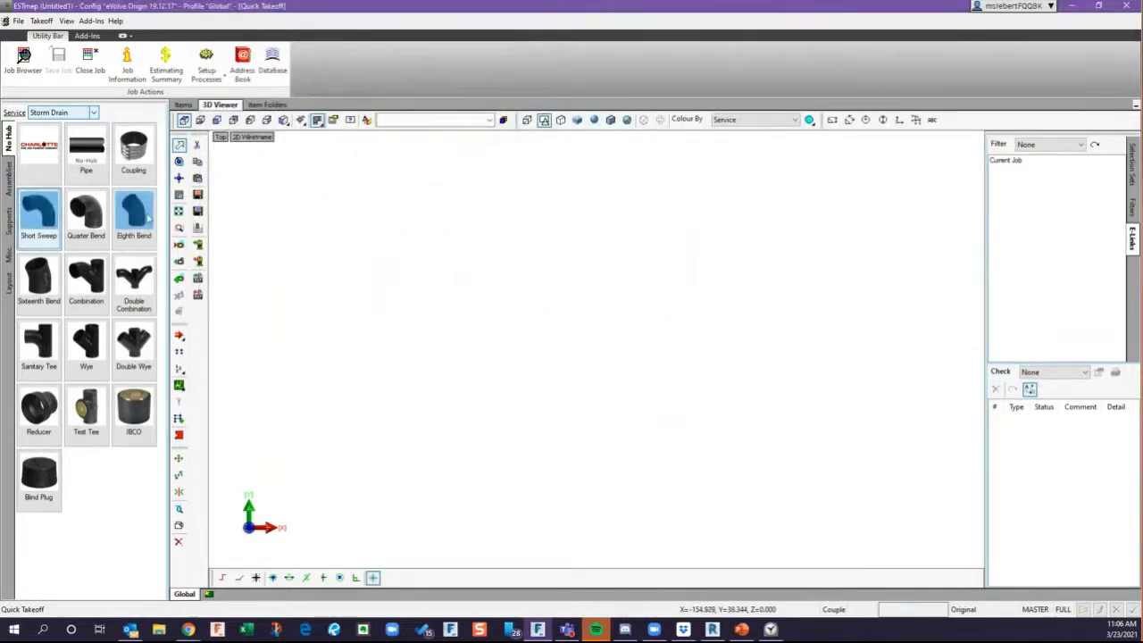
Inspect the Sixteenth Bend fitting's angle and its Angle Tolerance option without saving changes.
right_click(36, 282)
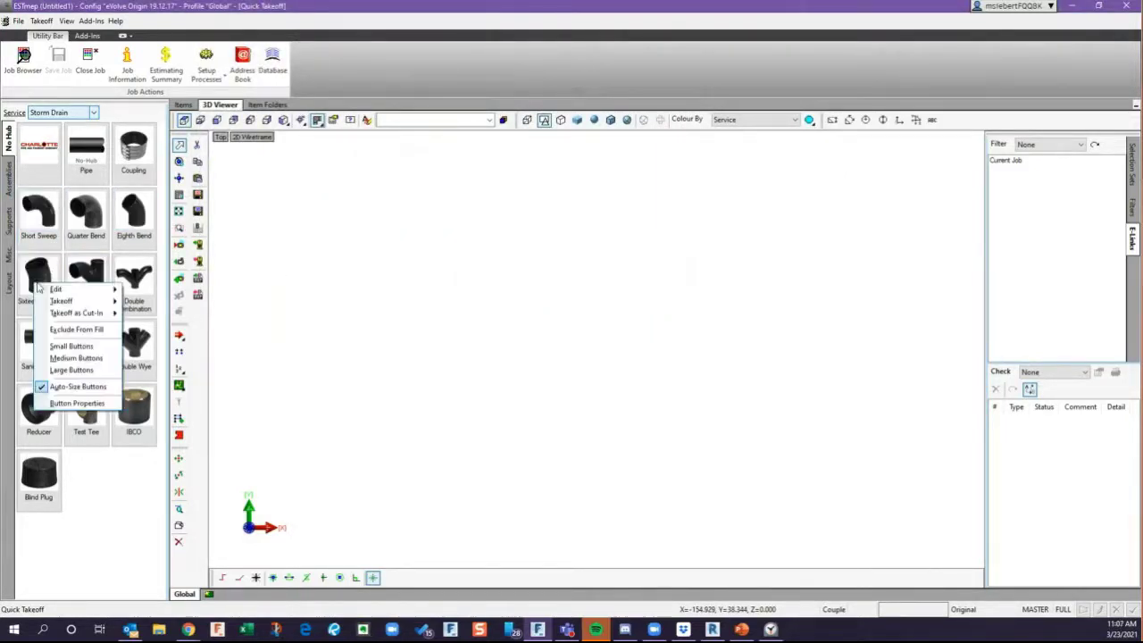
left_click(148, 291)
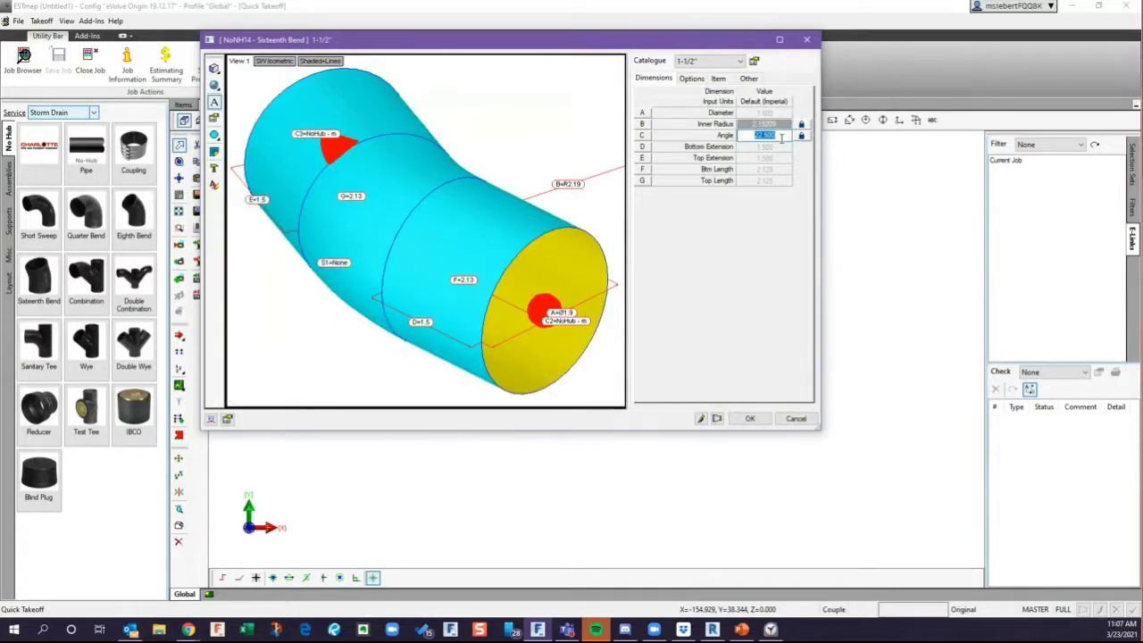
left_click(694, 79)
left_click(775, 125)
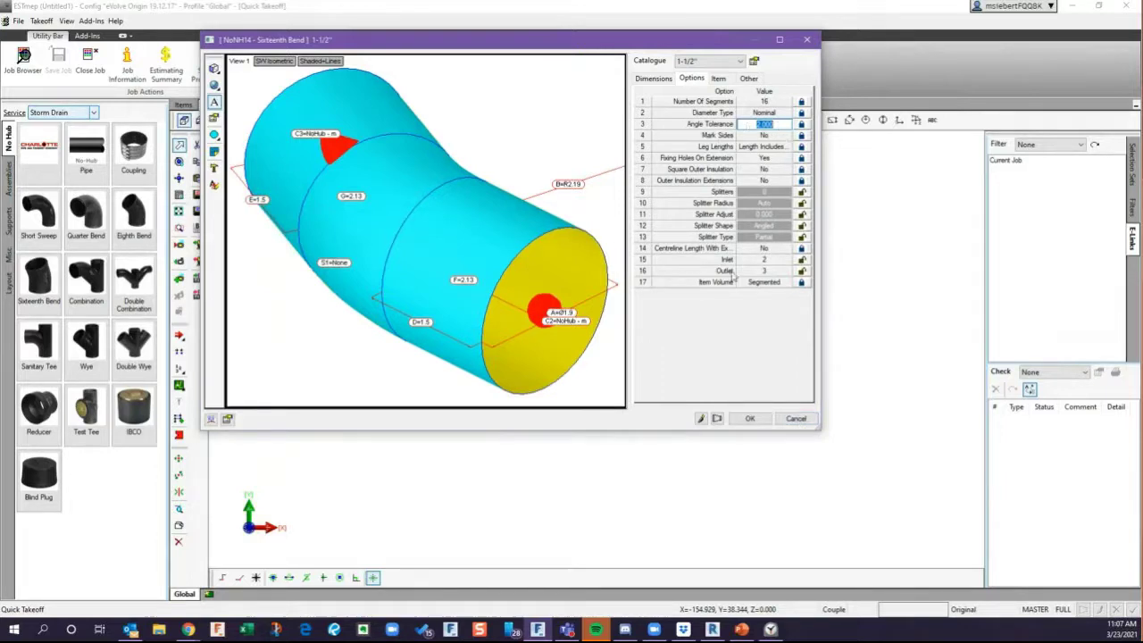
left_click(795, 419)
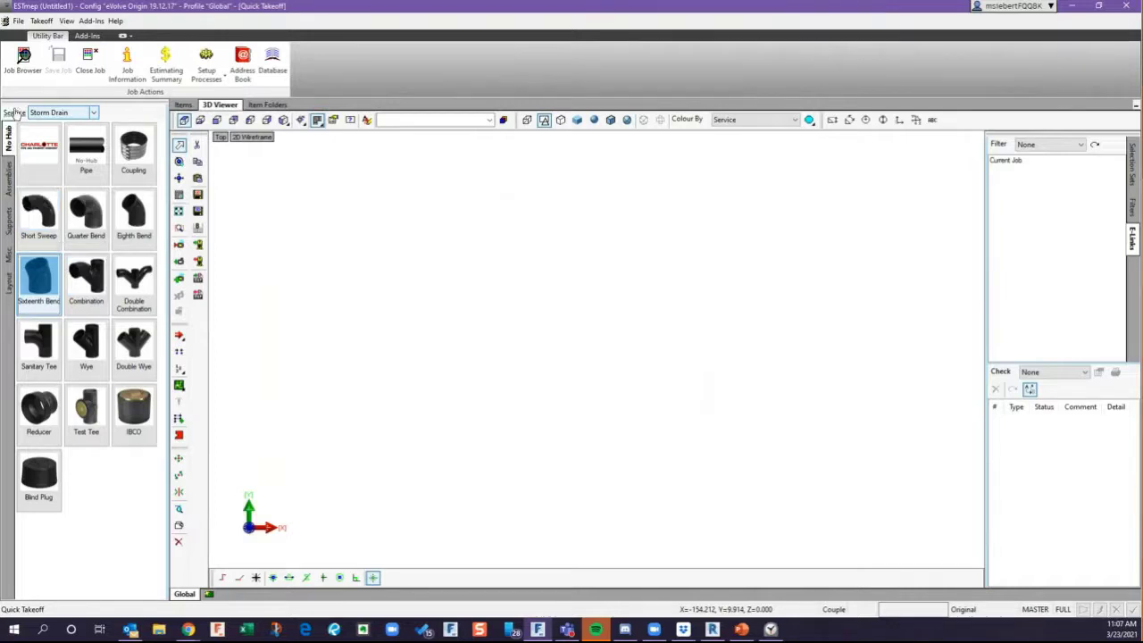
Switch to the Storm Drain Overflow service and enable Ignore Fitting Angle Tolerances in its service setup.
left_click(92, 112)
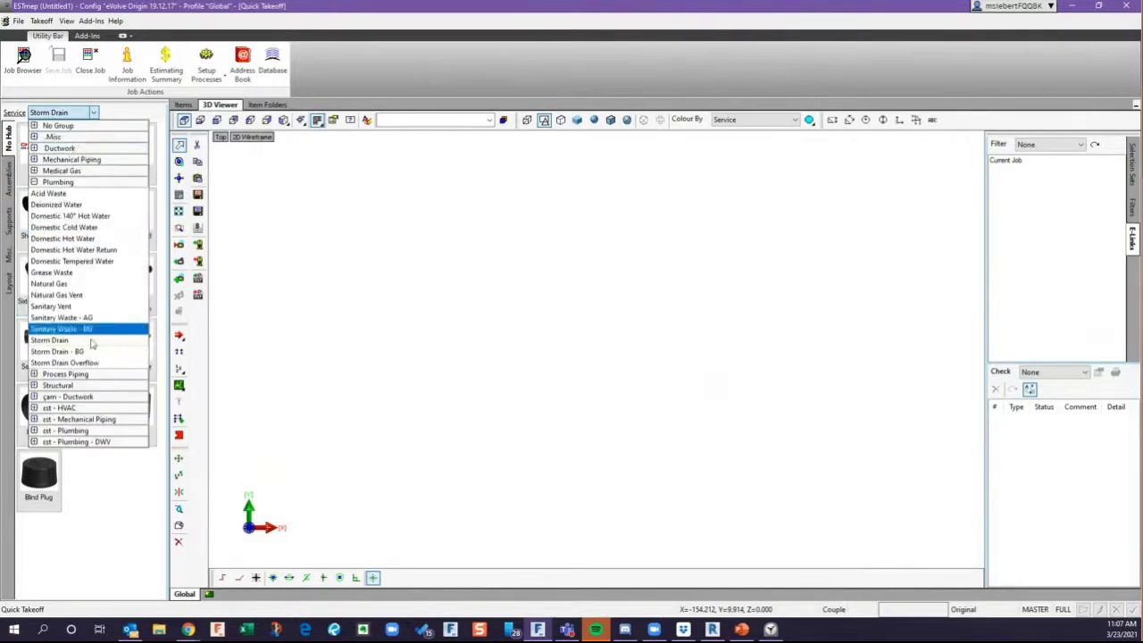
left_click(90, 362)
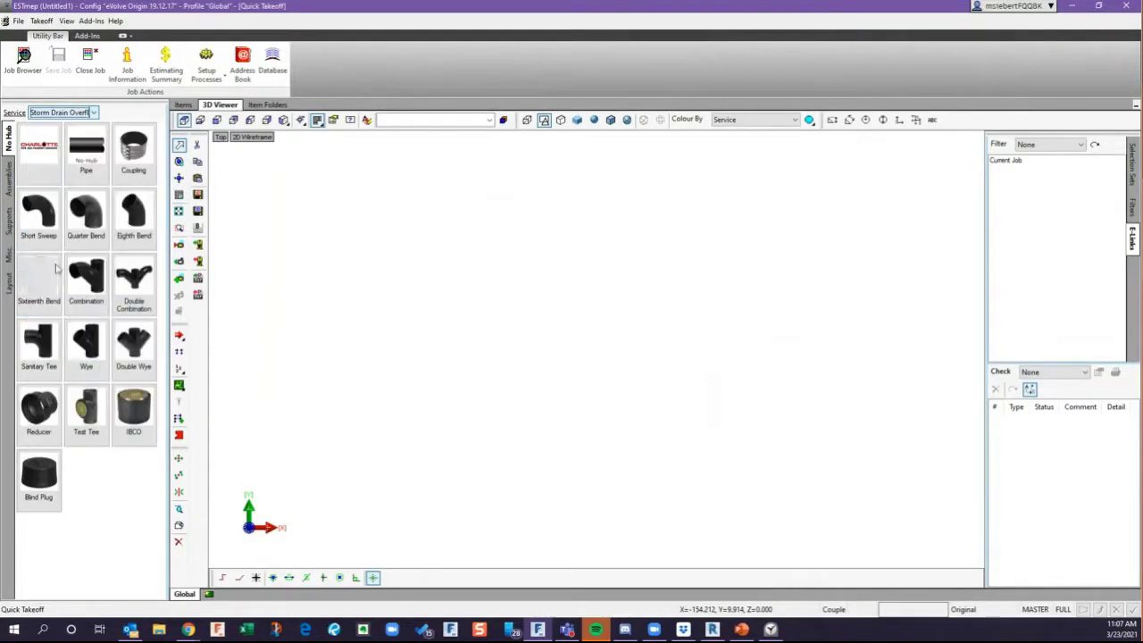
left_click(15, 112)
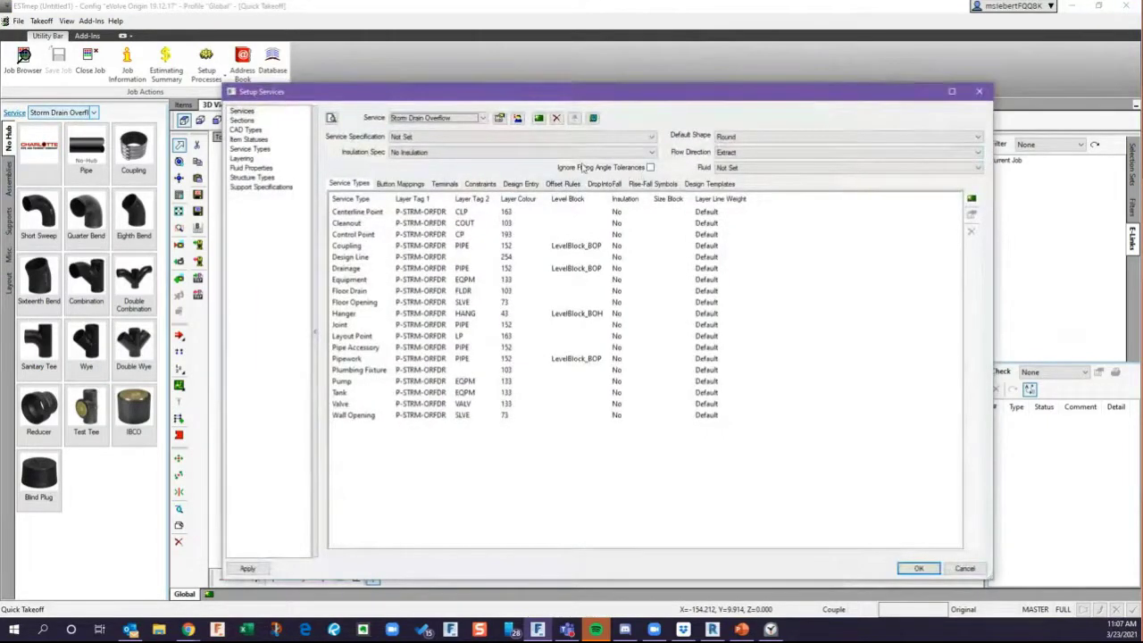
left_click(650, 167)
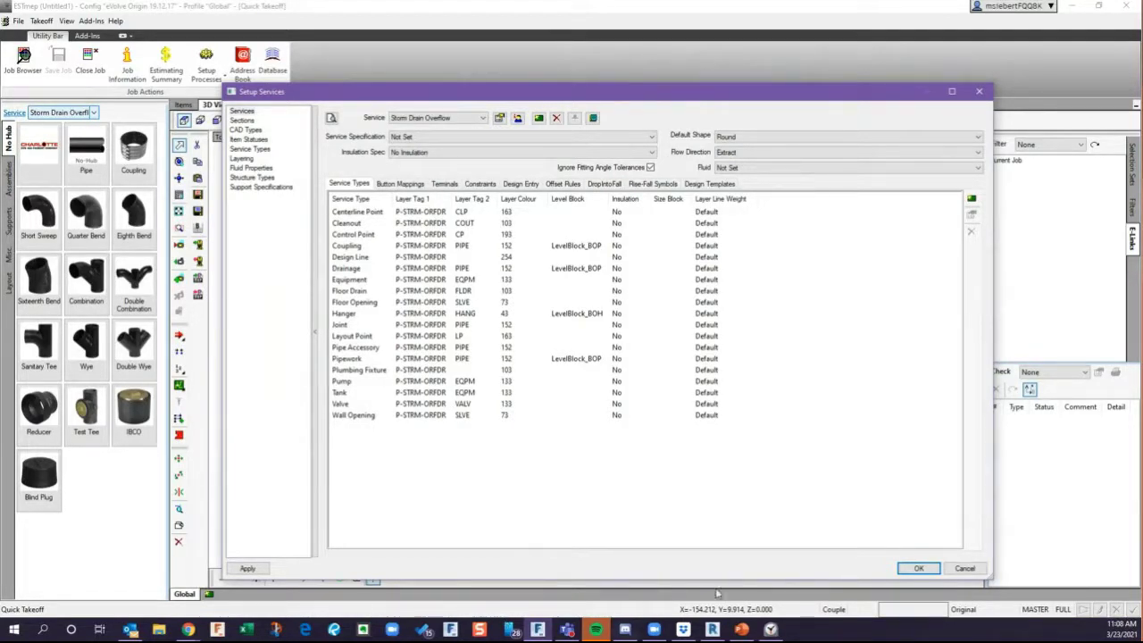
left_click(919, 568)
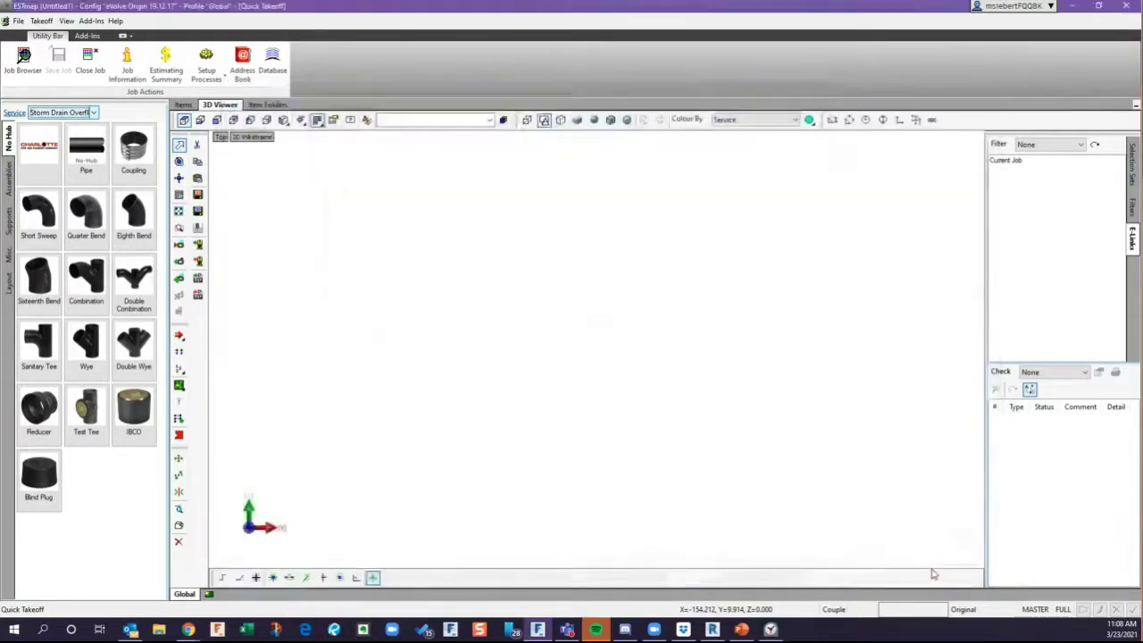
Switch to Revit and reload the eVolve Origin 19.12.17 fabrication configuration in the Fabrication Settings.
left_click(1075, 11)
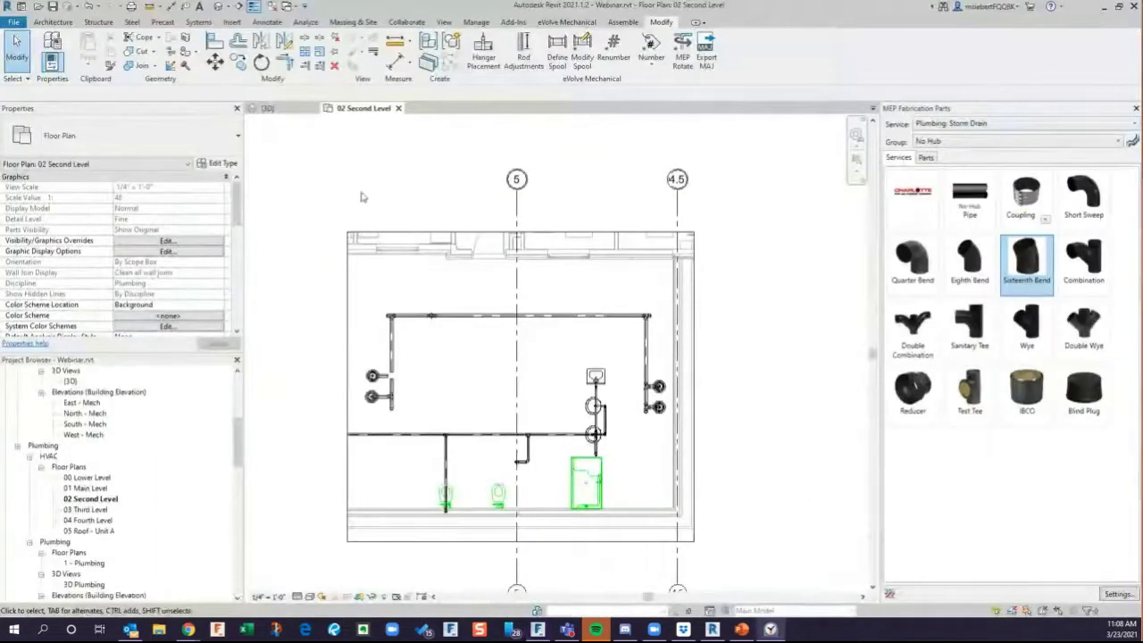
key("f")
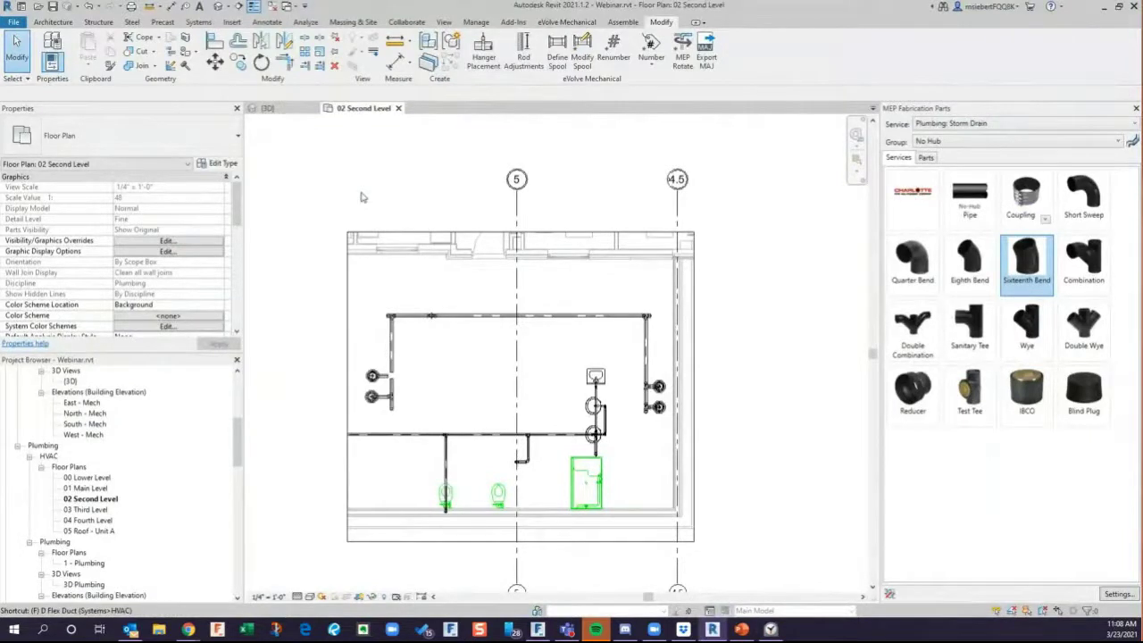
key("s")
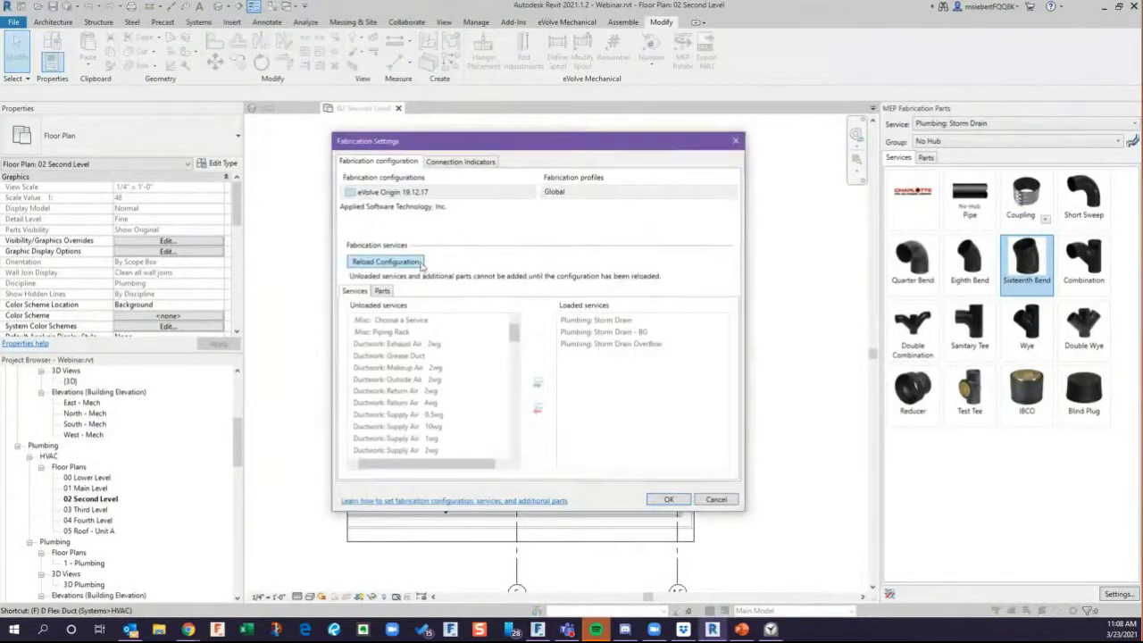
left_click(421, 263)
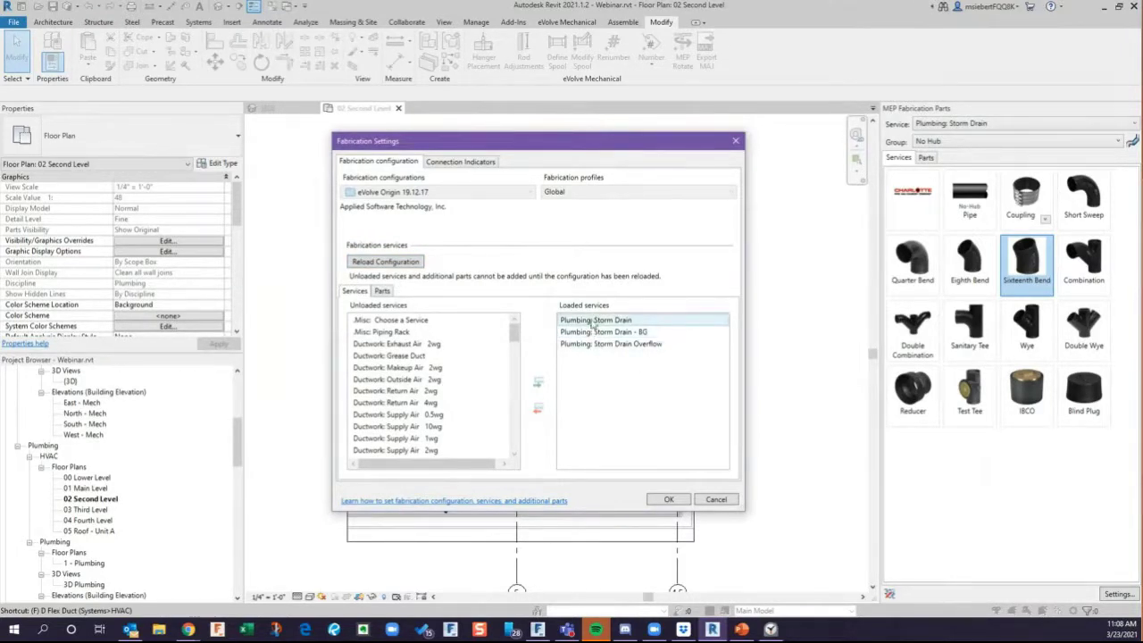
left_click(668, 501)
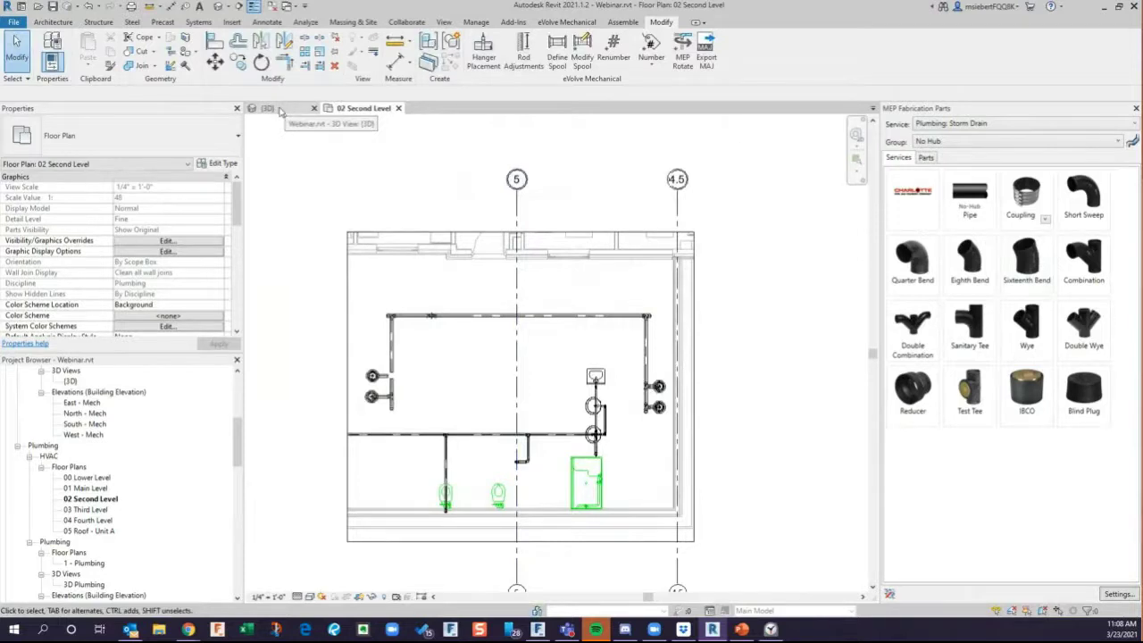
Draw a building section across the full width of the 02 Second Level plan, just above the lower horizontal pipe run.
left_click(279, 109)
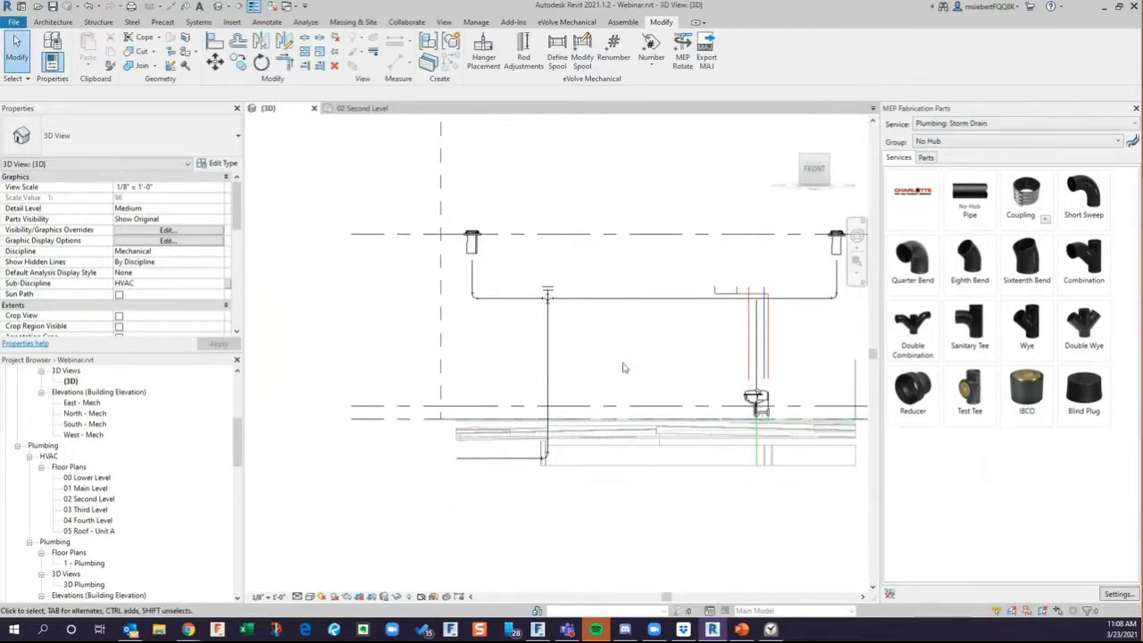
left_click(364, 108)
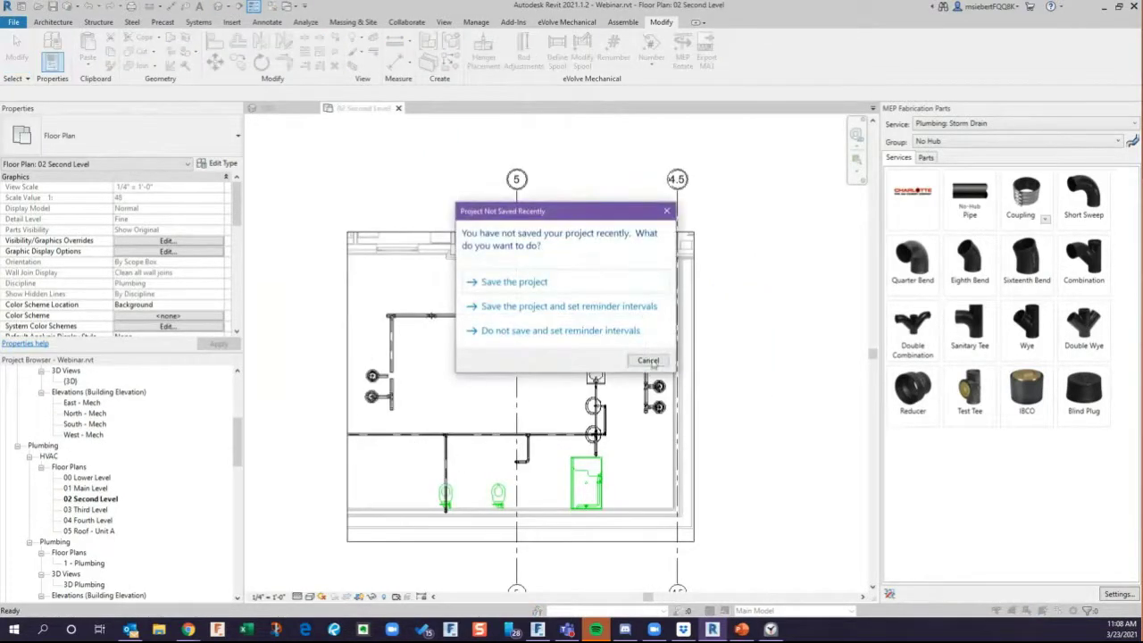
left_click(646, 358)
left_click(374, 424)
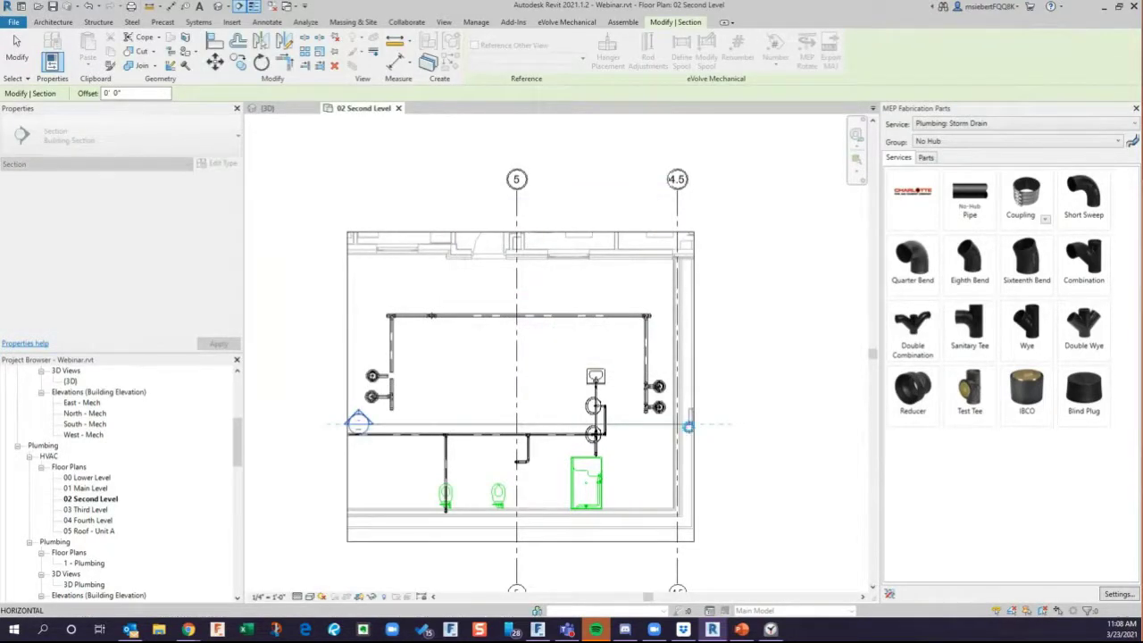
left_click(687, 427)
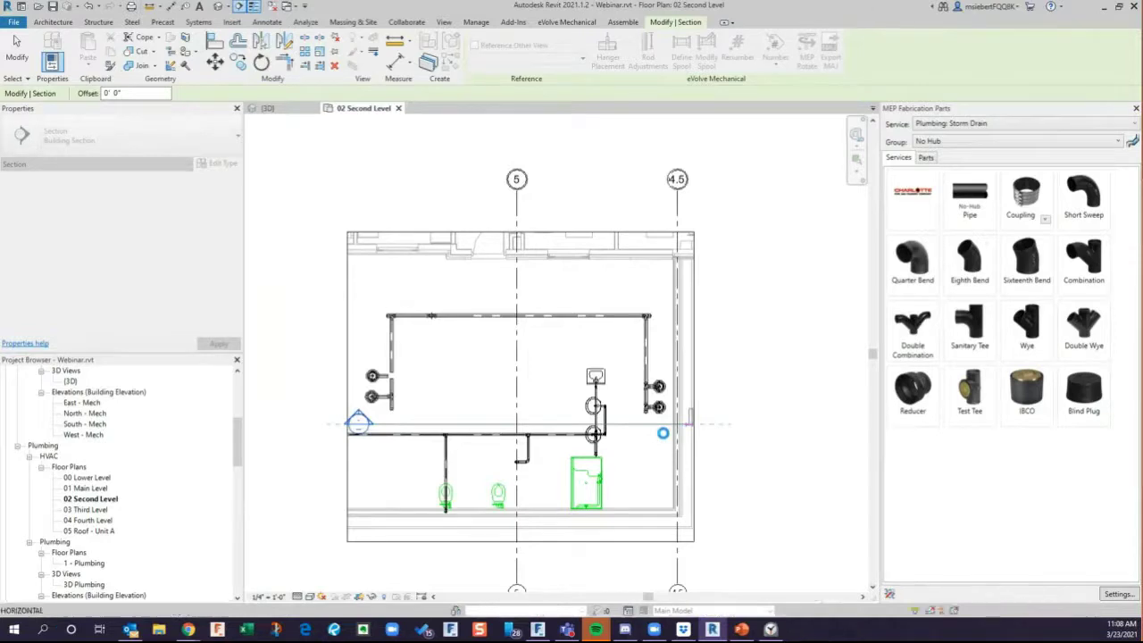
key("Escape")
Shorten the section's view depth so it ends just beyond the upper horizontal pipe run.
scroll(613, 424, "down", 3)
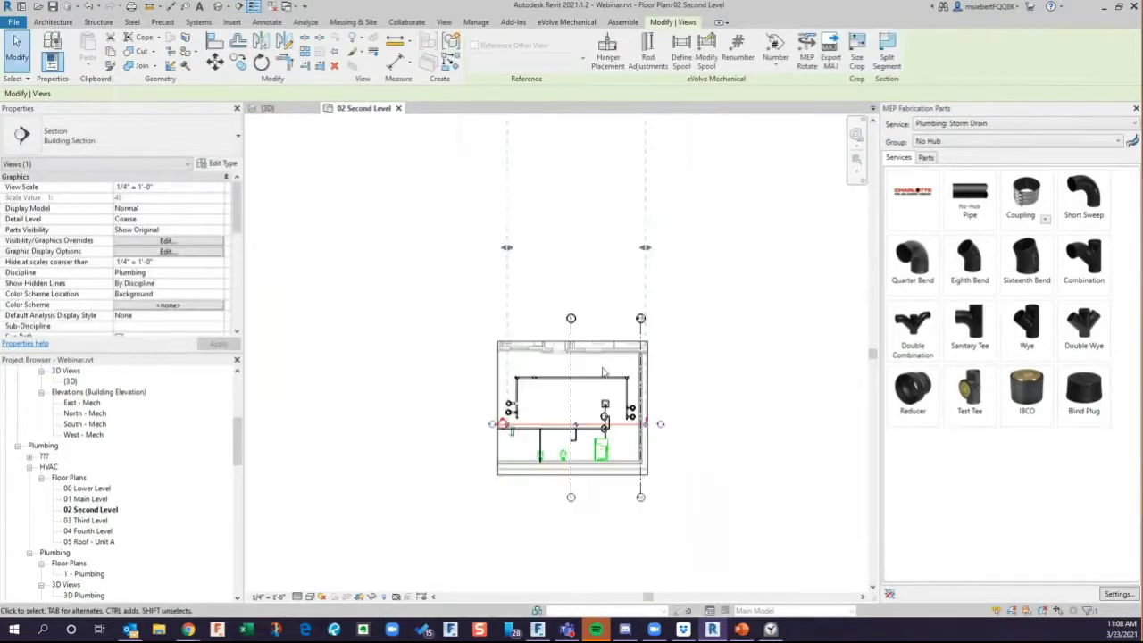
scroll(597, 302, "down", 1)
left_click_drag(587, 154, 586, 343)
scroll(570, 380, "up", 2)
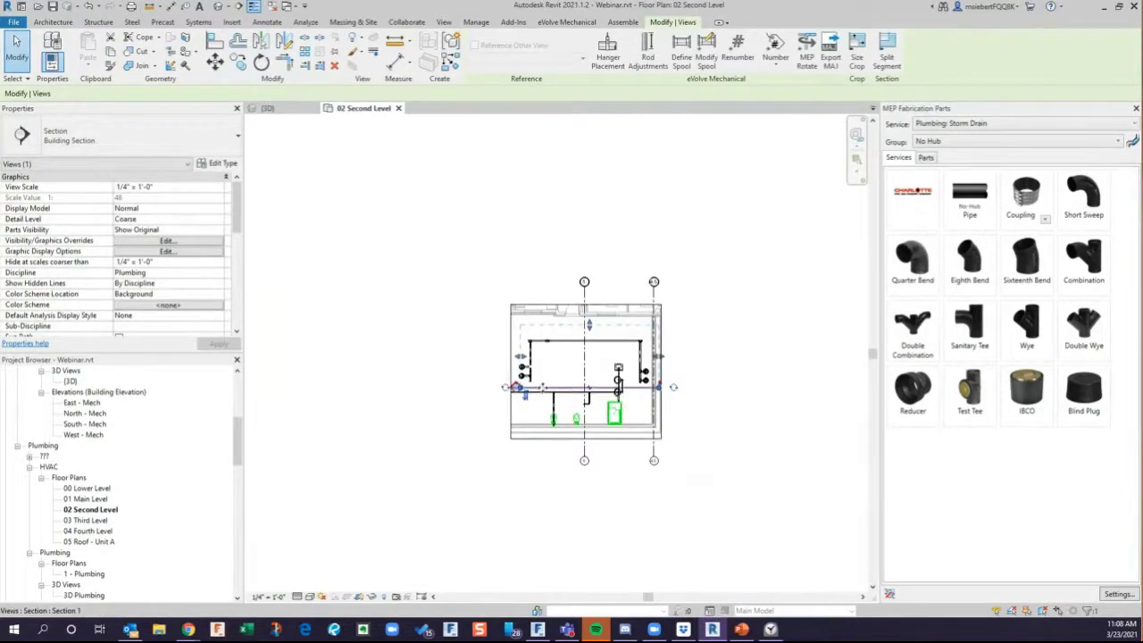
Open the new section's view and extend the left edge of its crop region outward past the left roof drain.
right_click(543, 391)
left_click(591, 146)
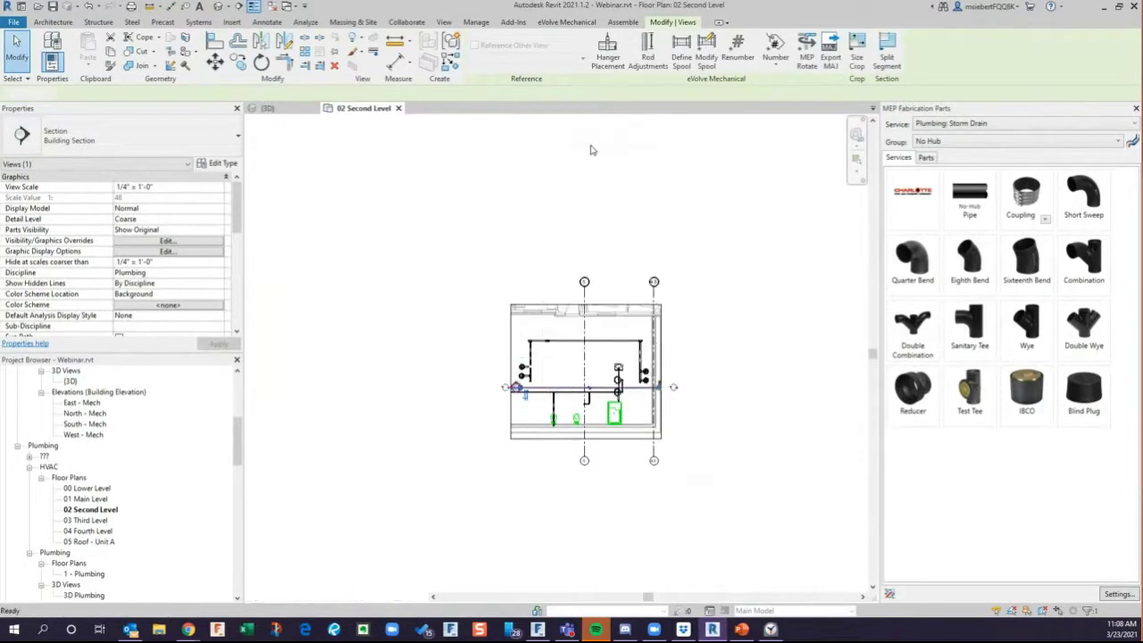
scroll(540, 511, "up", 3)
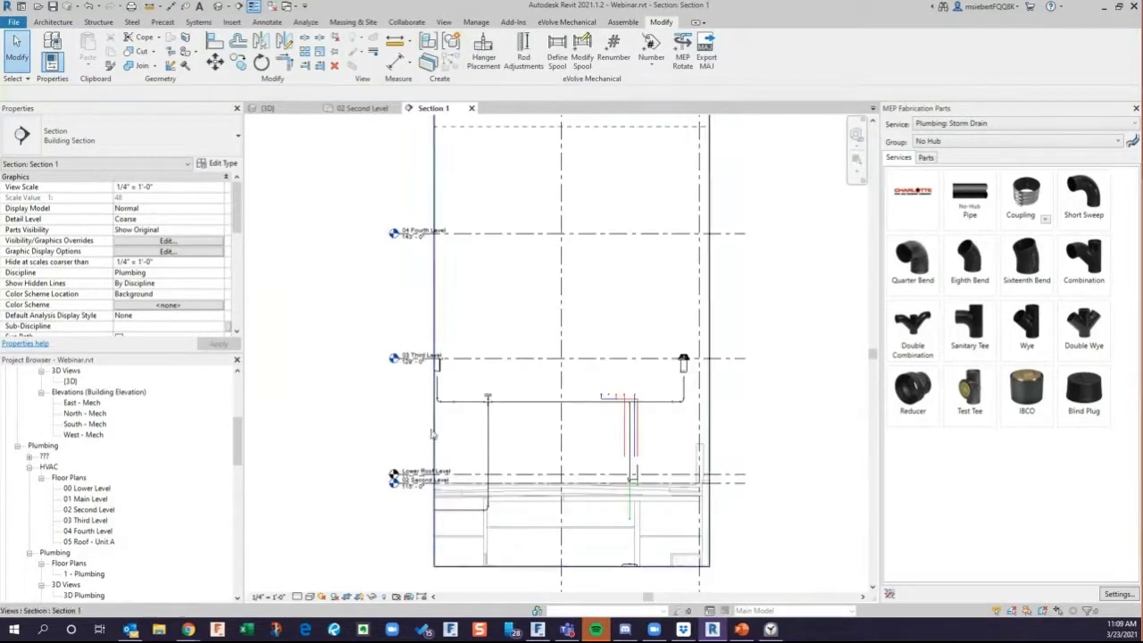
left_click(434, 437)
scroll(504, 413, "down", 1)
scroll(504, 412, "down", 1)
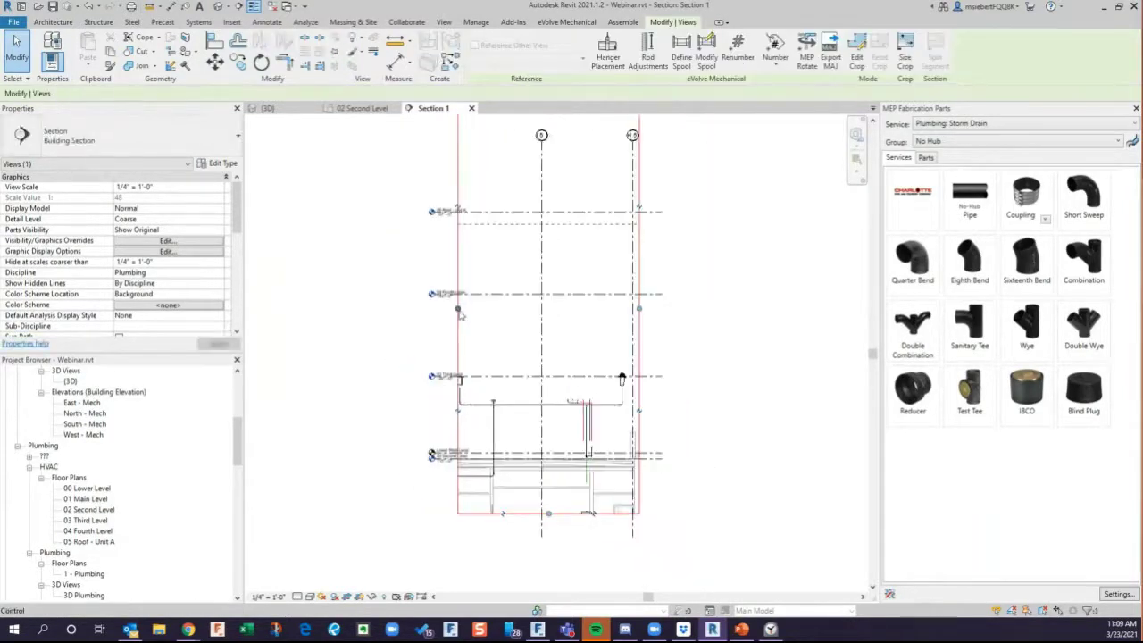
left_click_drag(458, 308, 403, 308)
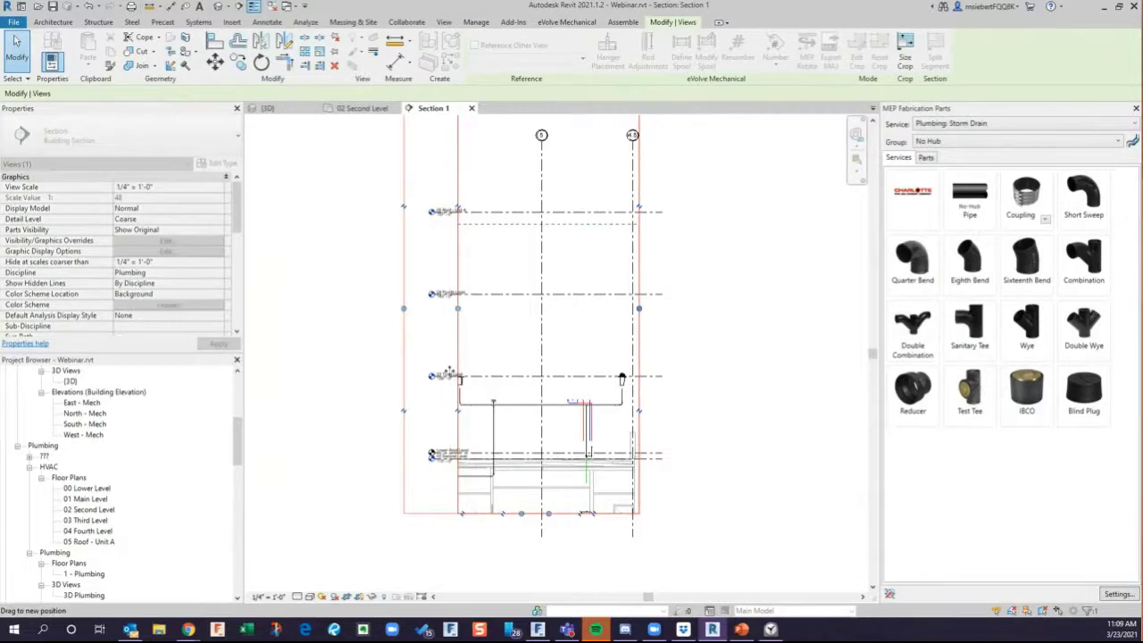
scroll(464, 508, "up", 2)
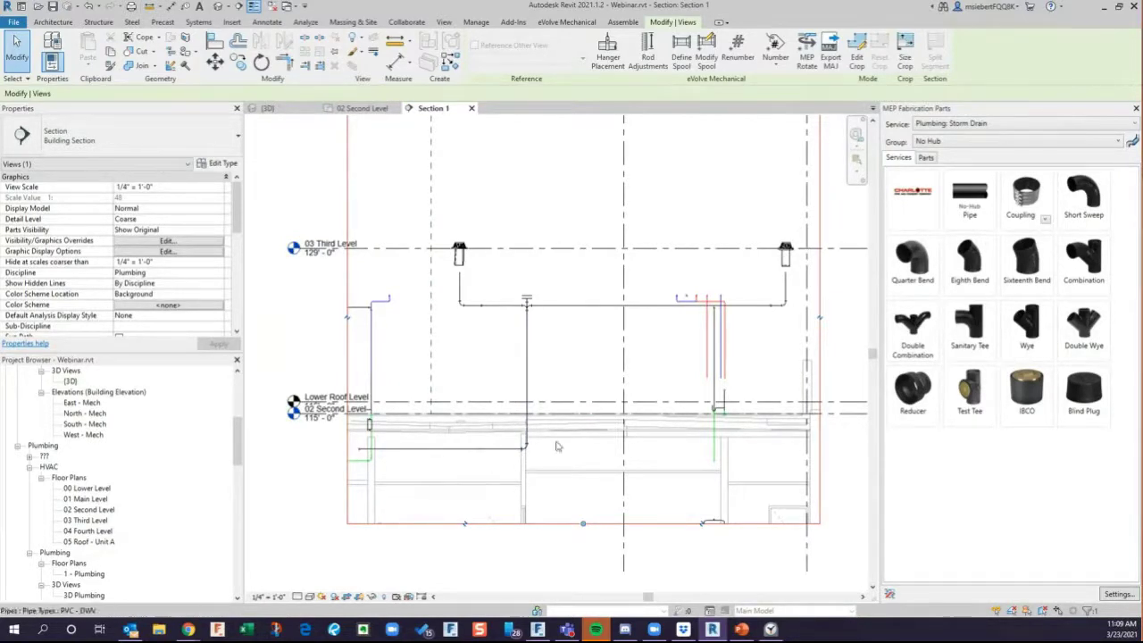
middle_click_drag(674, 308, 663, 259)
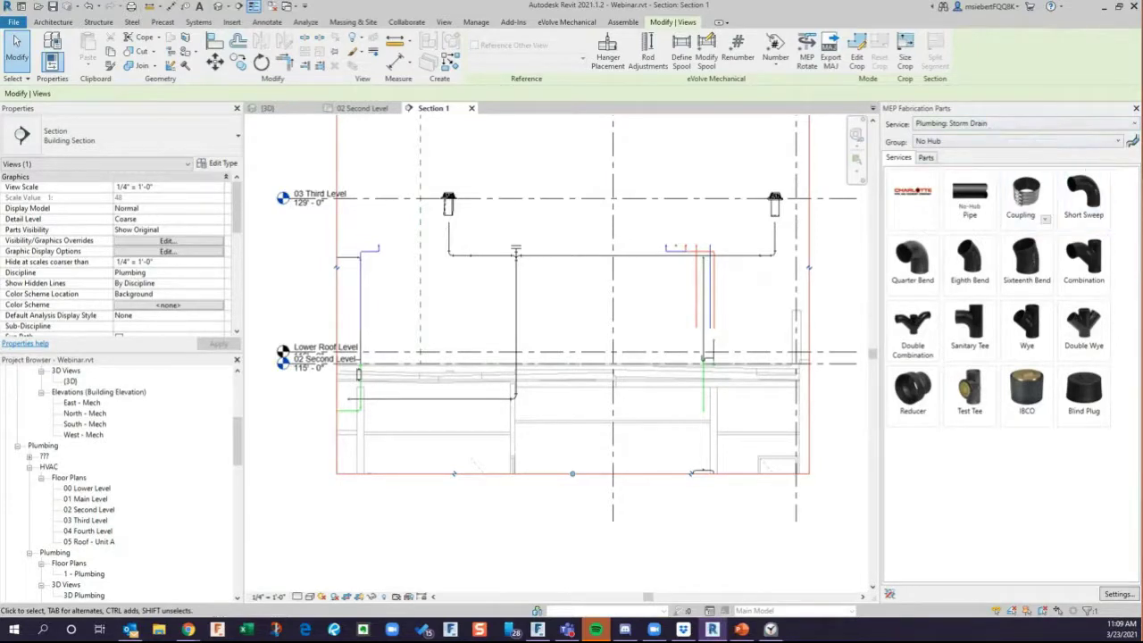
Start multi-point routing in the No Hub group with a 4" product entry, slope Up and slope value 0" / 12".
left_click(424, 366)
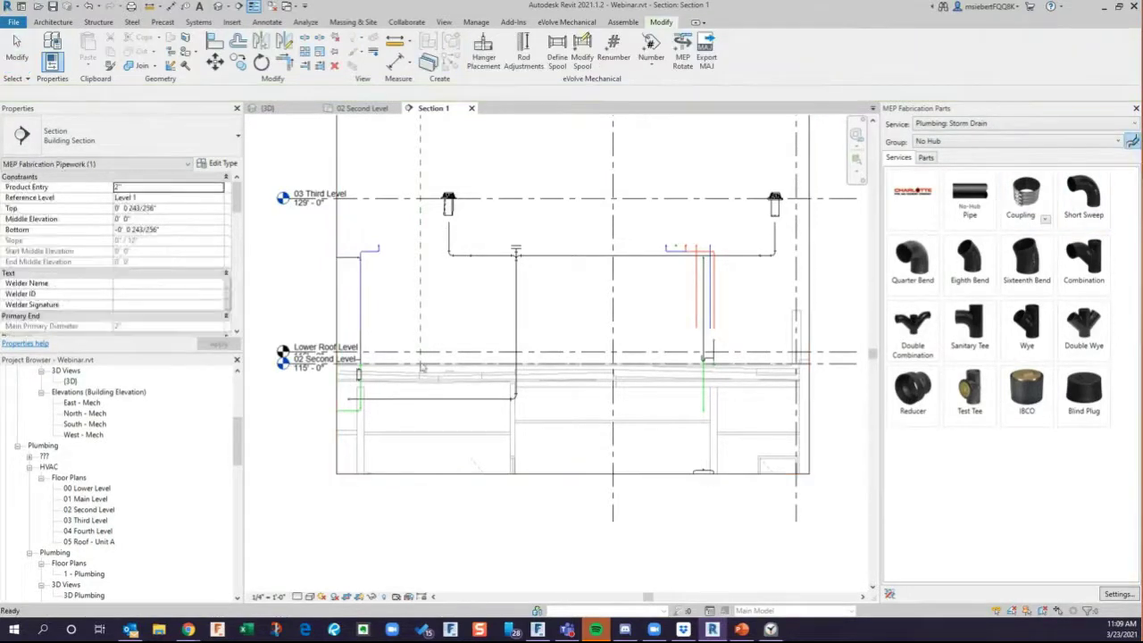
left_click(203, 188)
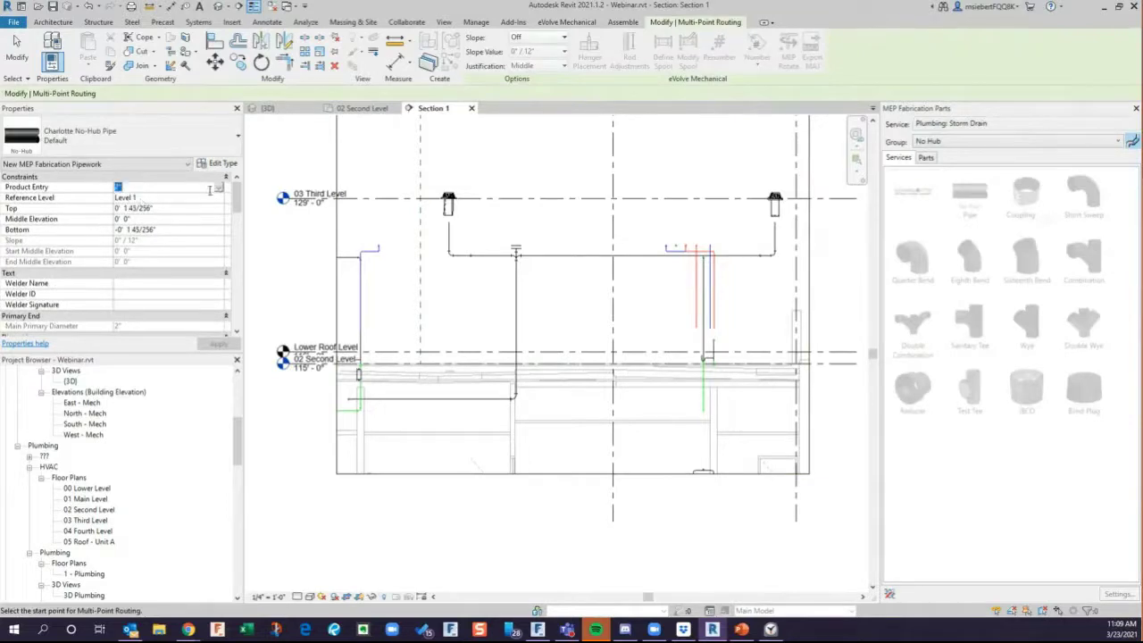
left_click(219, 189)
left_click(139, 230)
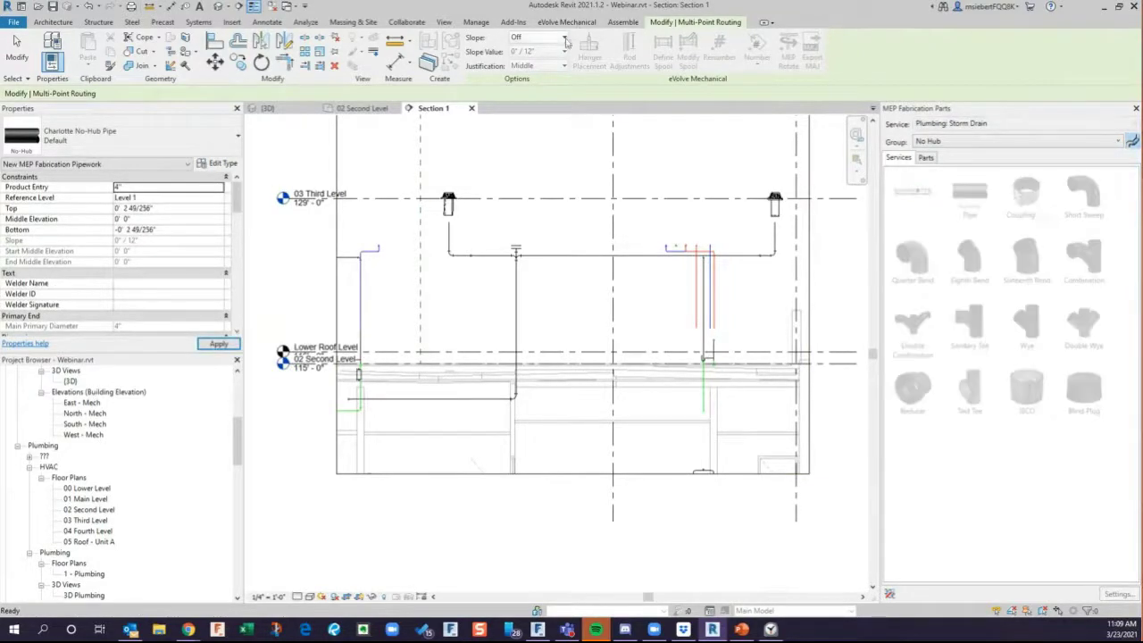
left_click(562, 38)
left_click(518, 63)
left_click(563, 50)
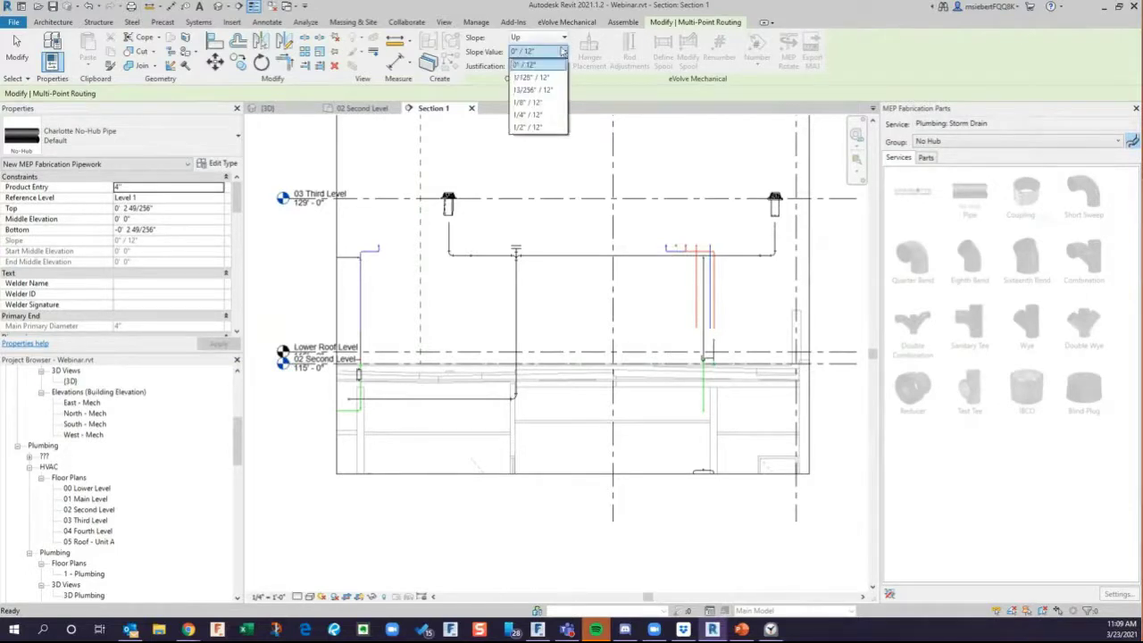
left_click(526, 65)
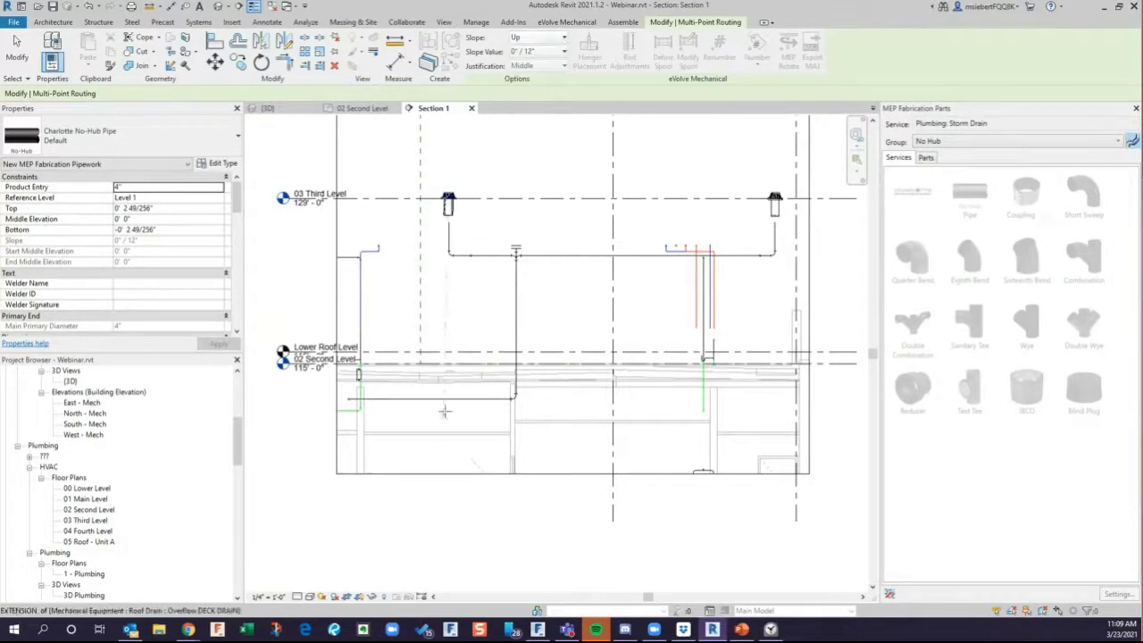
Route a horizontal no-hub pipe about 7' long above the Lower Roof Level, between the left blue riser and the central vertical pipe.
scroll(399, 277, "up", 2)
left_click(374, 349)
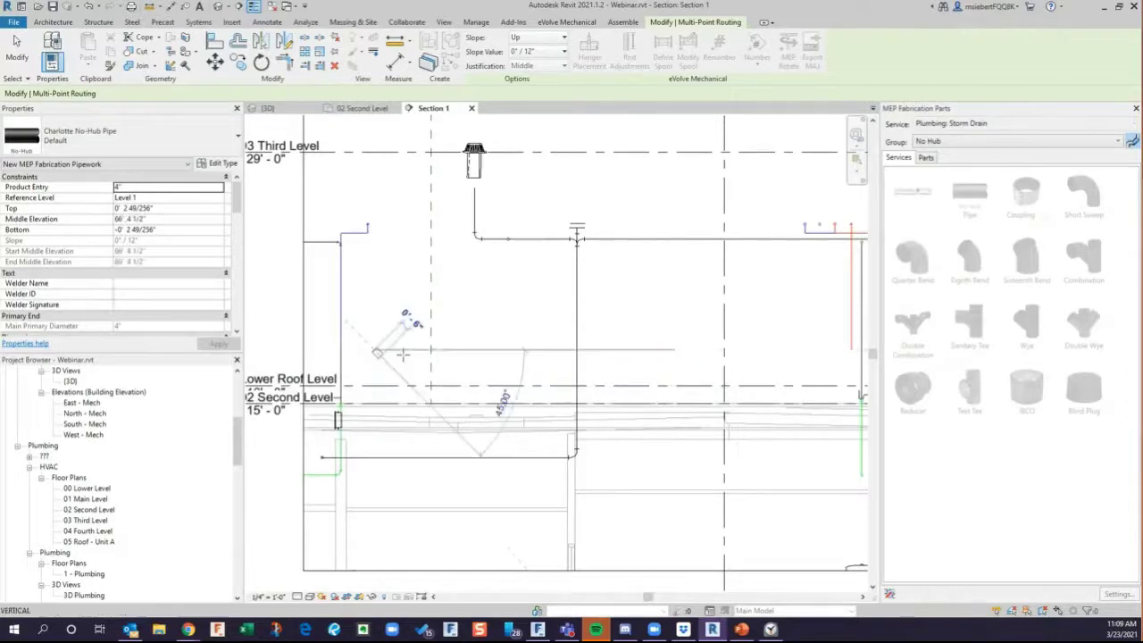
left_click(510, 349)
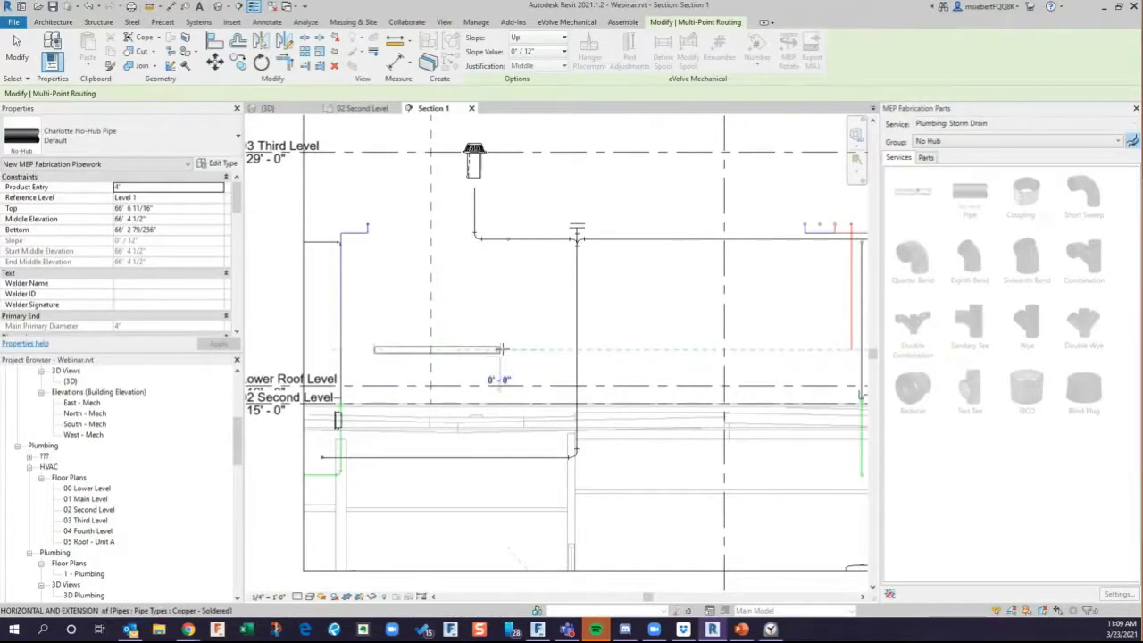
key("Escape")
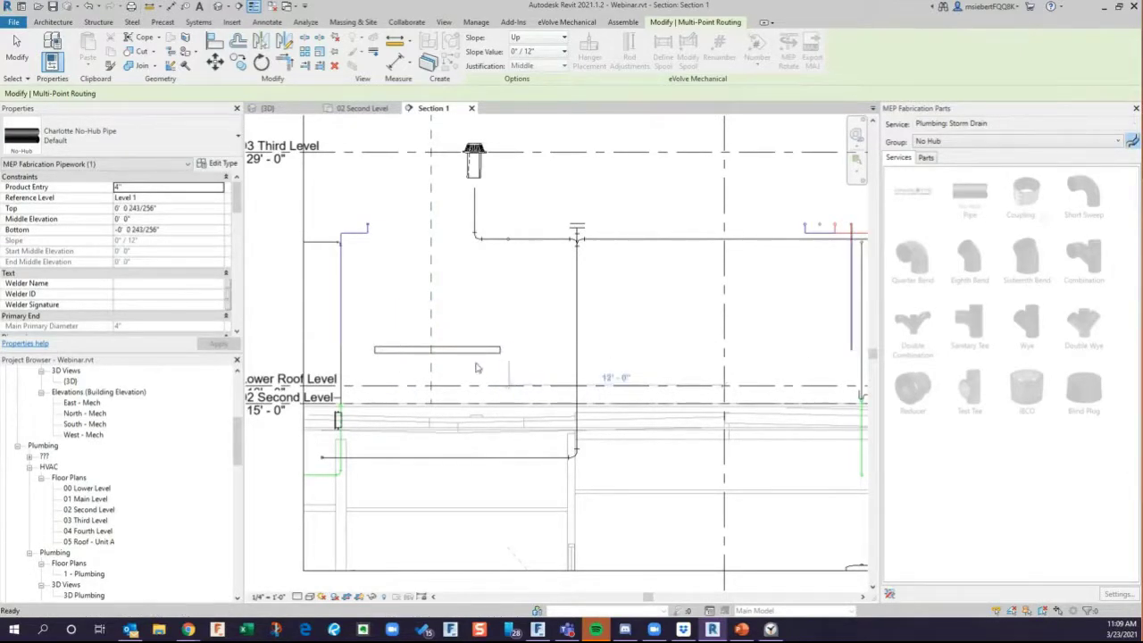
Set the new horizontal pipe's slope to 1/4" / 12", rising toward its right end.
left_click(462, 350)
scroll(457, 346, "up", 2)
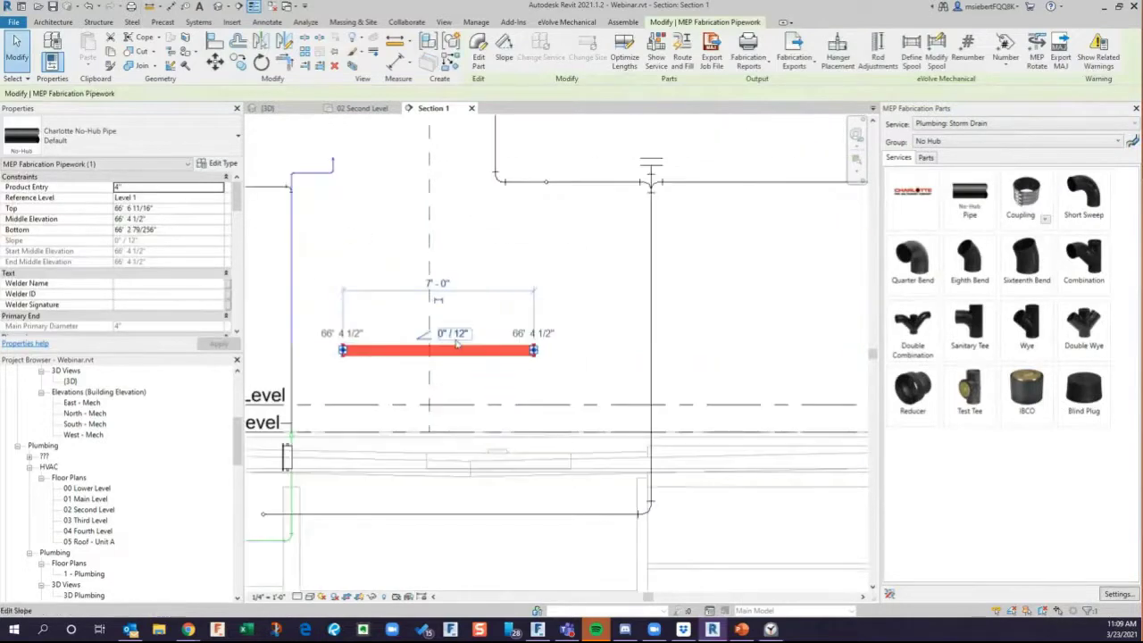
left_click(453, 334)
type("1/4\" / 12\"")
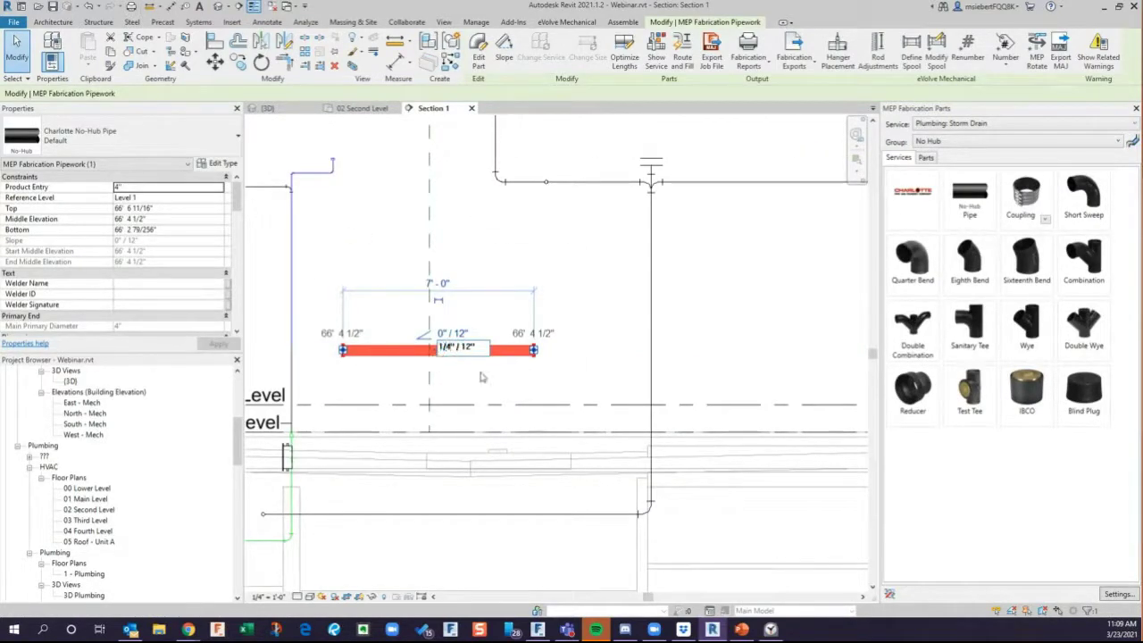
key("Return")
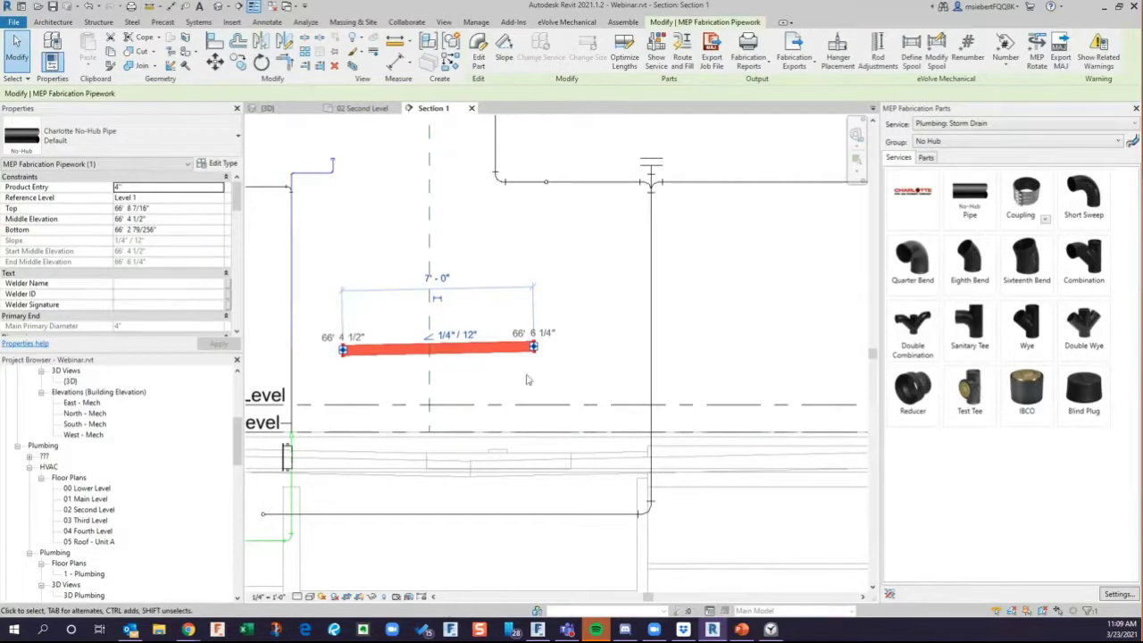
left_click(527, 379)
scroll(534, 398, "up", 1)
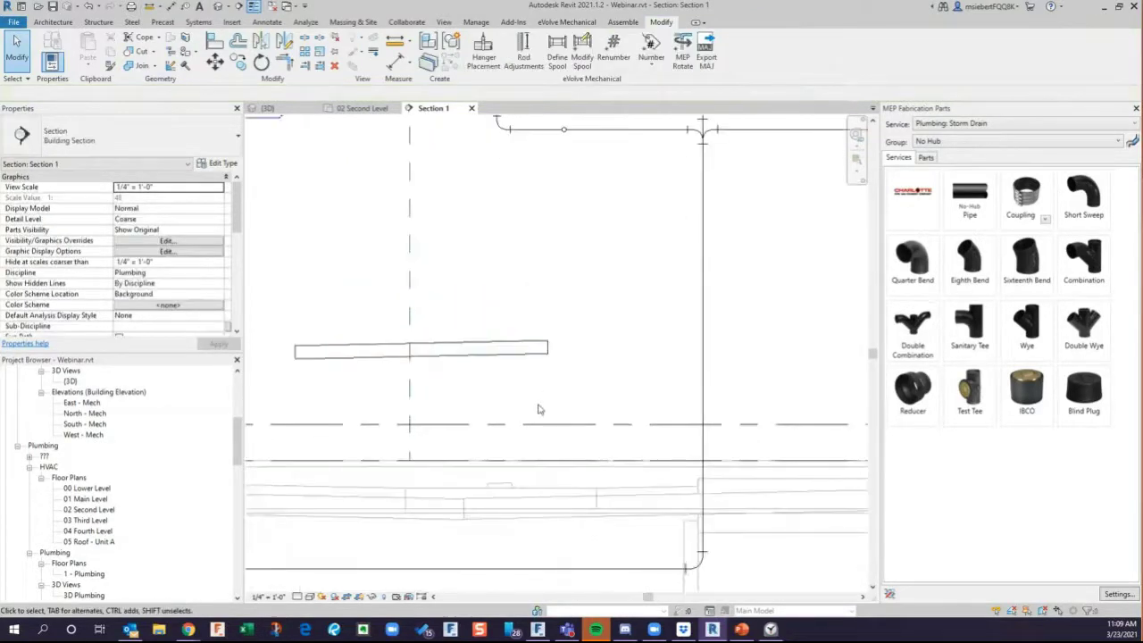
Attach an upward-turning Short Sweep to the sloped pipe's higher end and run a No-Hub pipe up from it.
left_click(1082, 196)
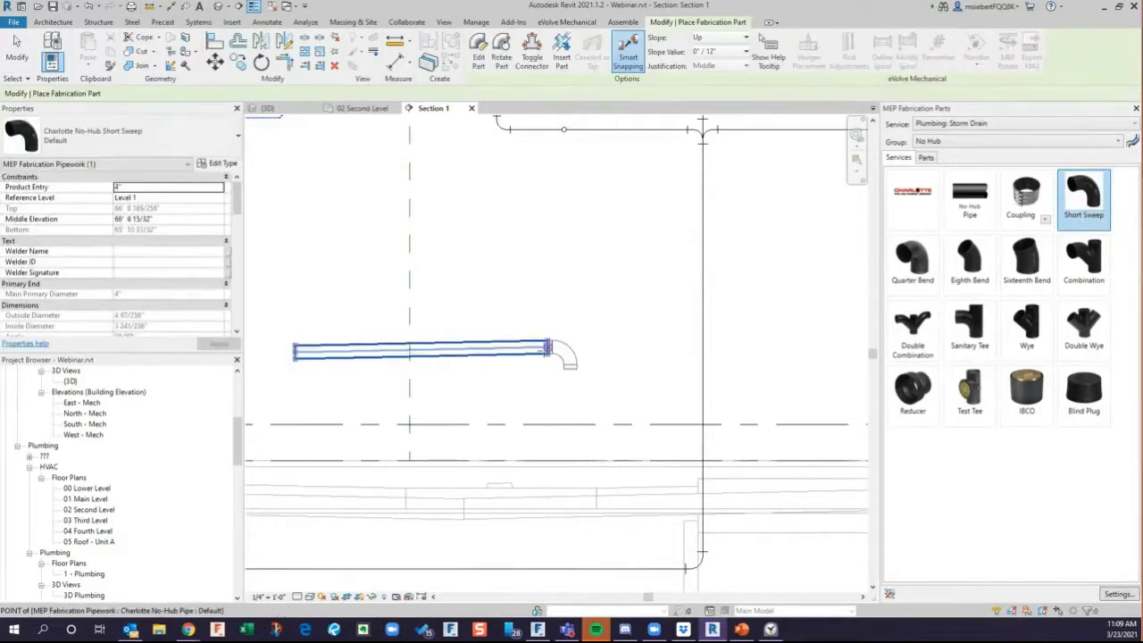
left_click(549, 347)
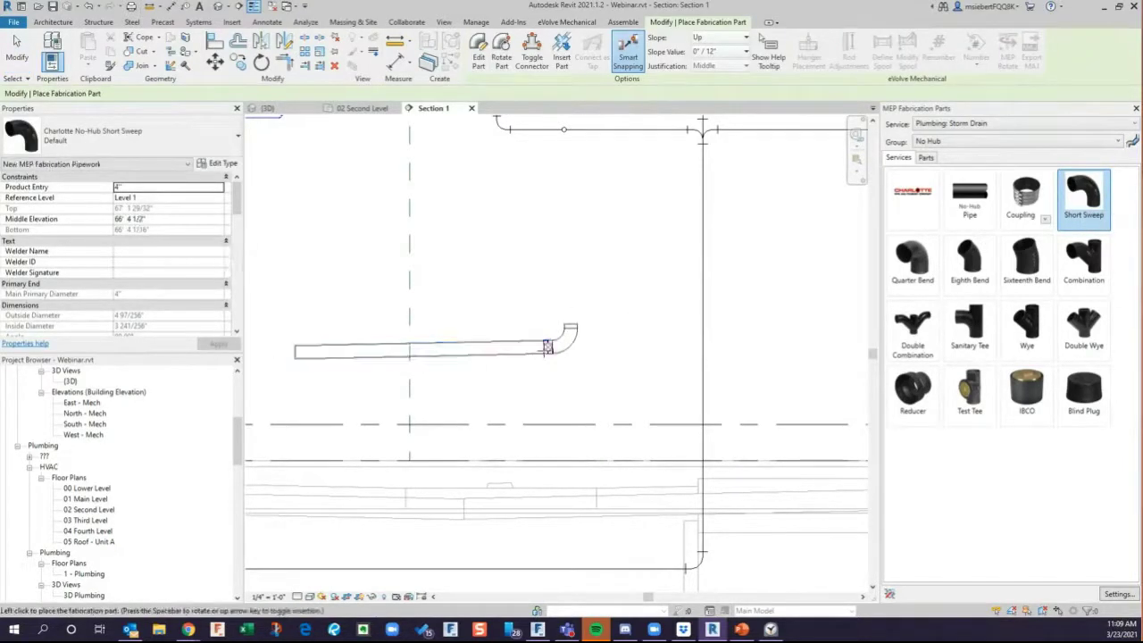
key("Escape")
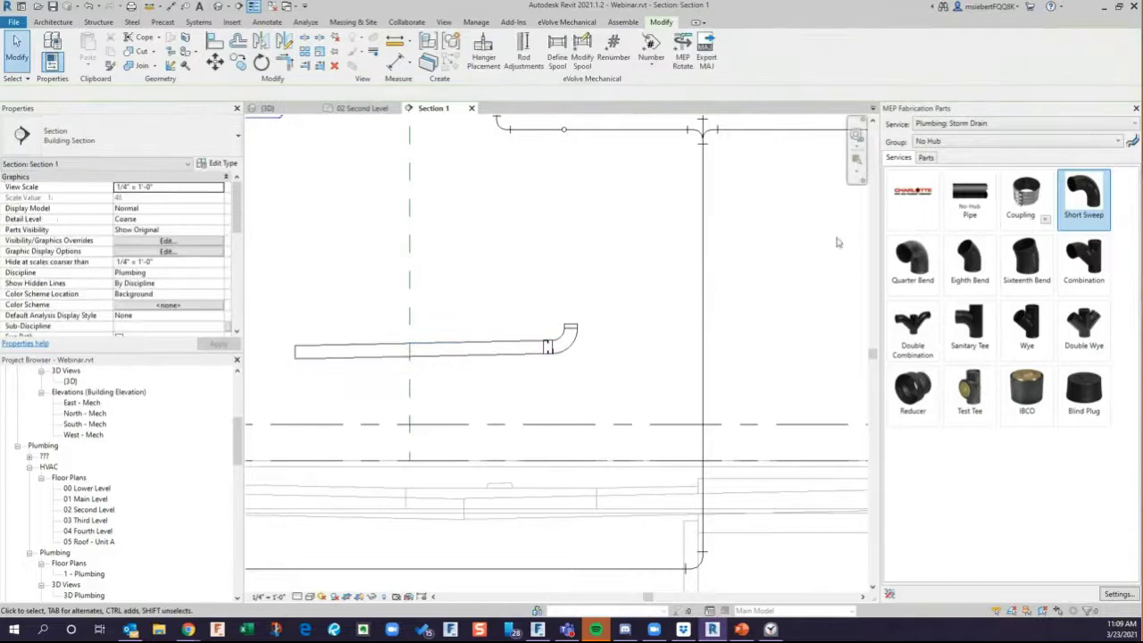
left_click(973, 203)
left_click(585, 311)
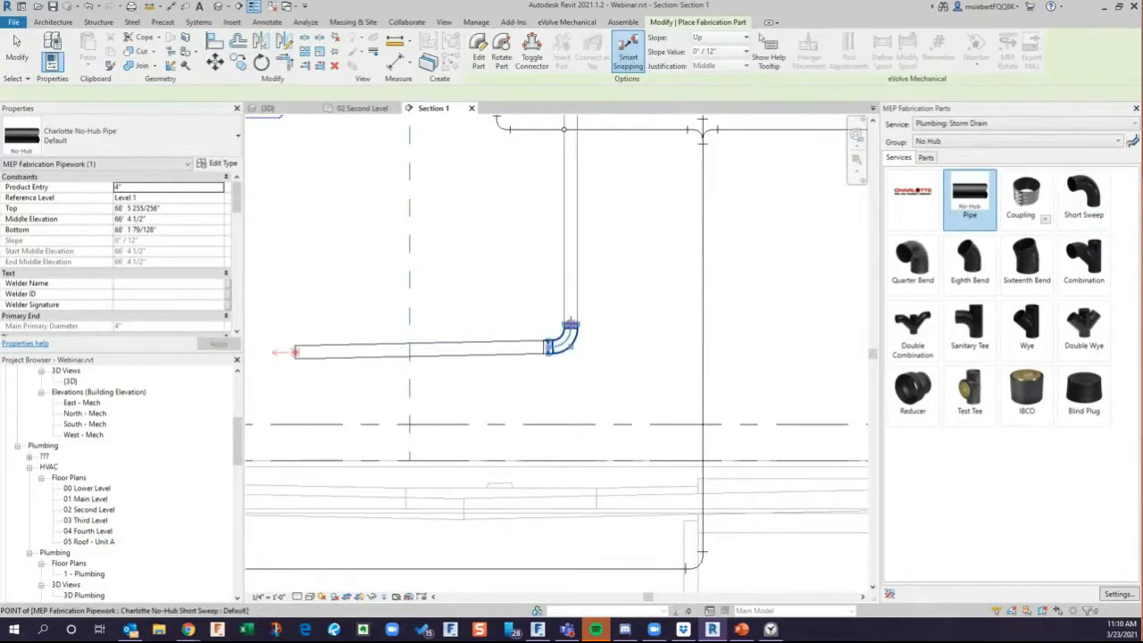
key("Escape")
key("Escape")
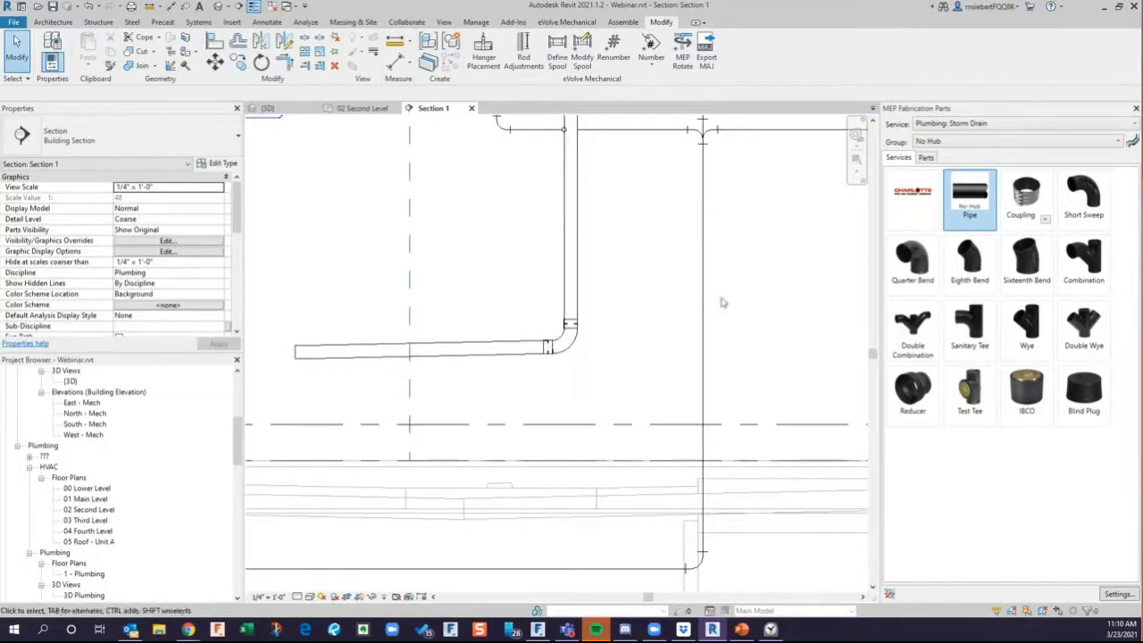
Change the service to Plumbing: Storm Drain Overflow and route a 4" horizontal pipe about 7' long above the first sloped run.
left_click(985, 125)
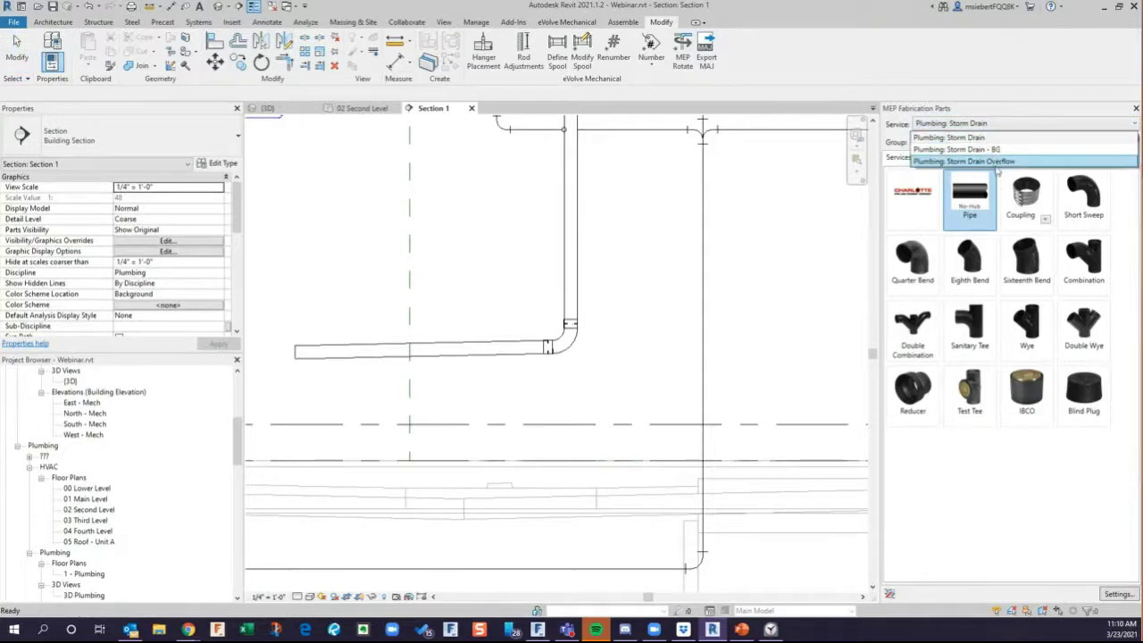
left_click(997, 164)
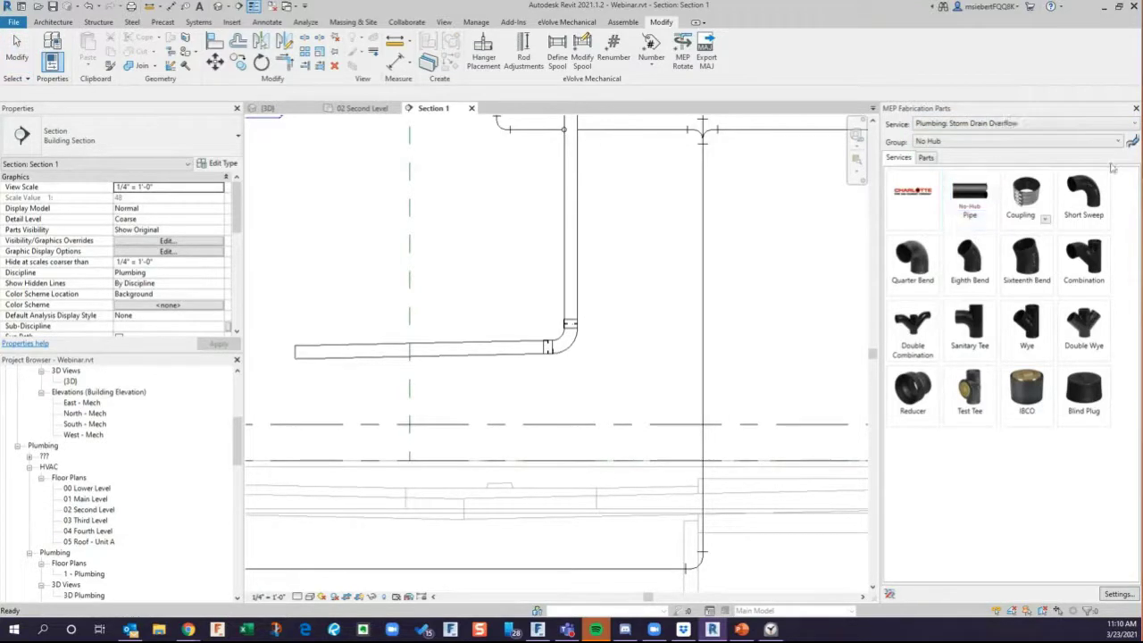
left_click(1131, 143)
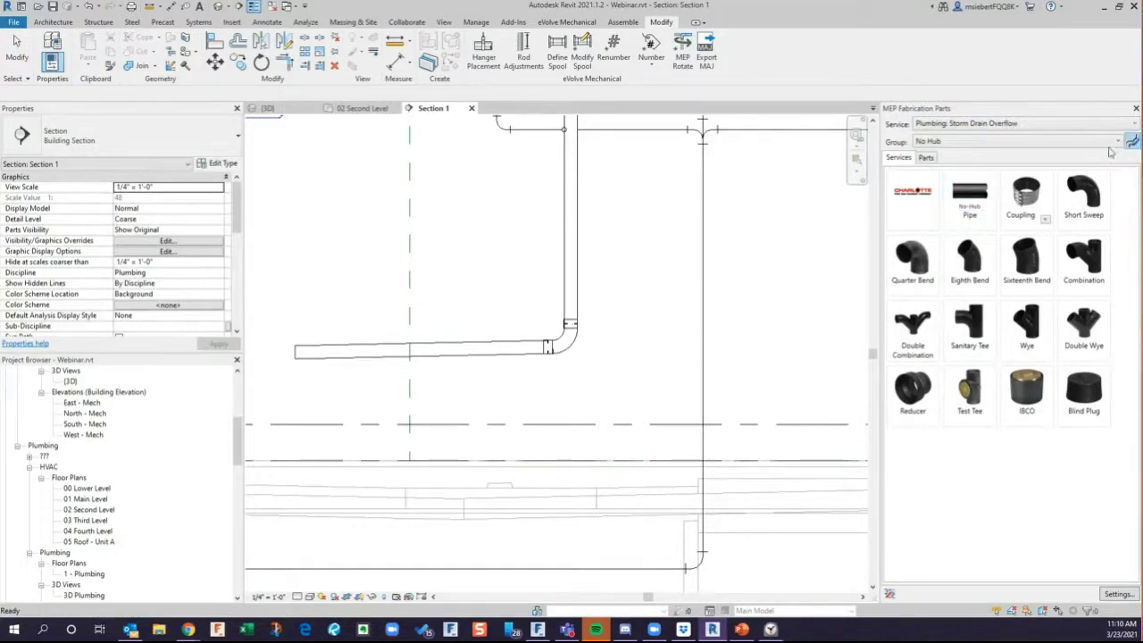
left_click(293, 293)
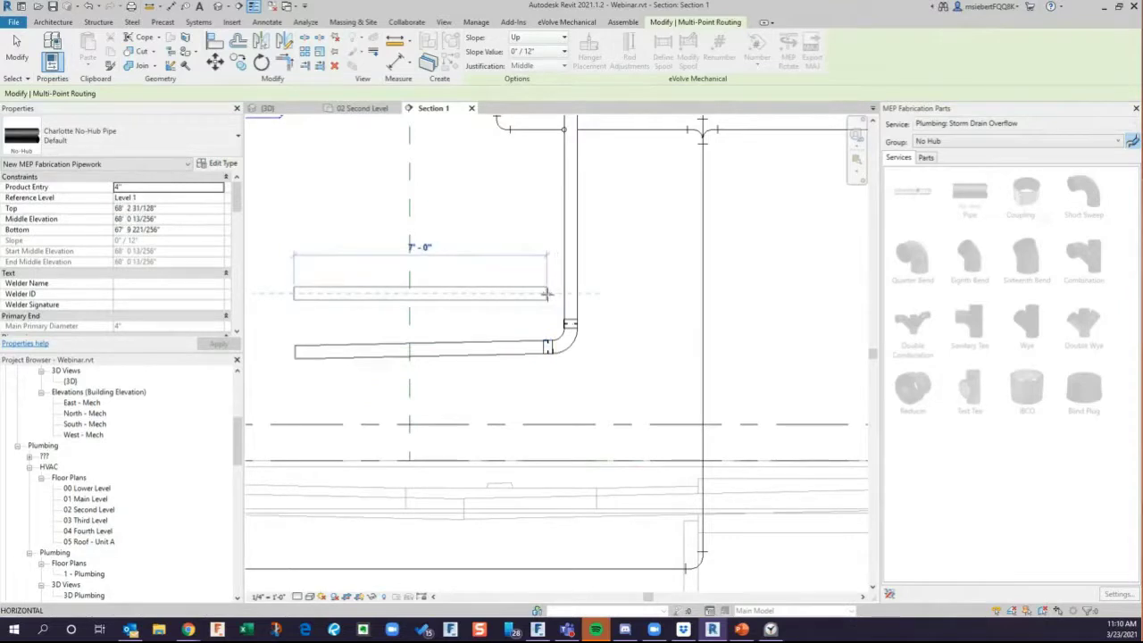
left_click(546, 294)
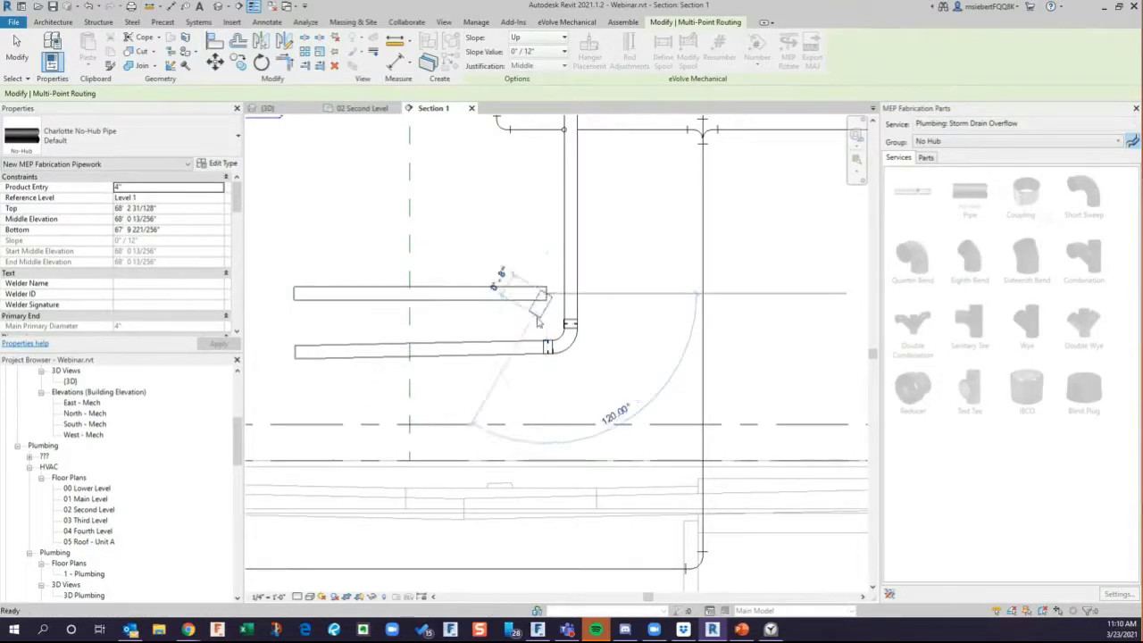
key("Escape")
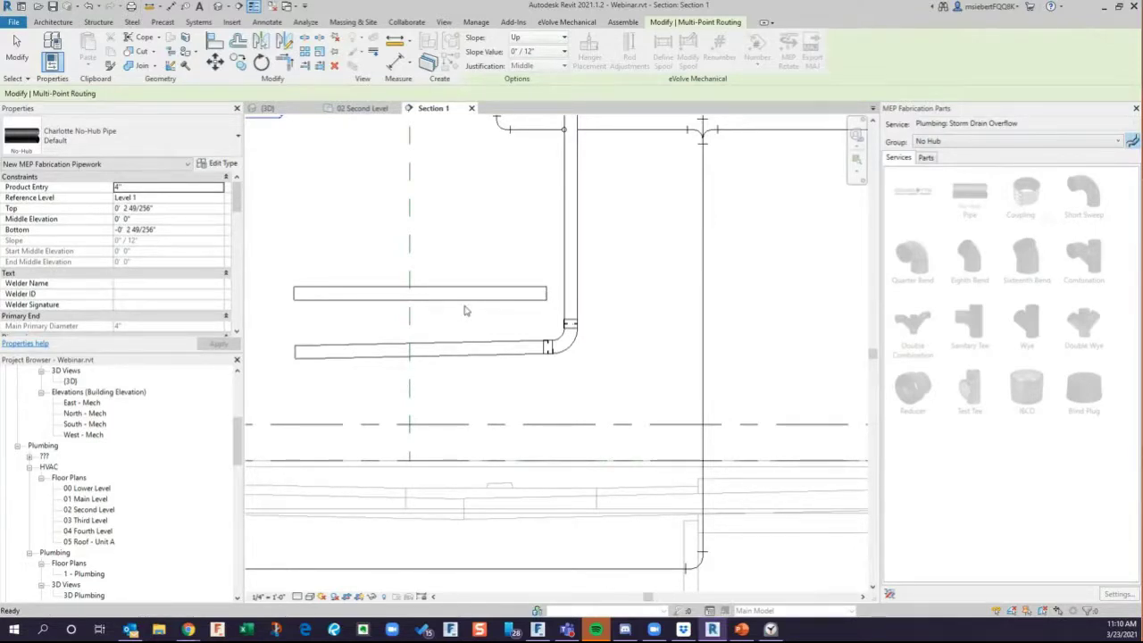
Slope the overflow pipe at 1/4" / 12" and add a Short Sweep and an upward No-Hub pipe at its higher end.
left_click(451, 294)
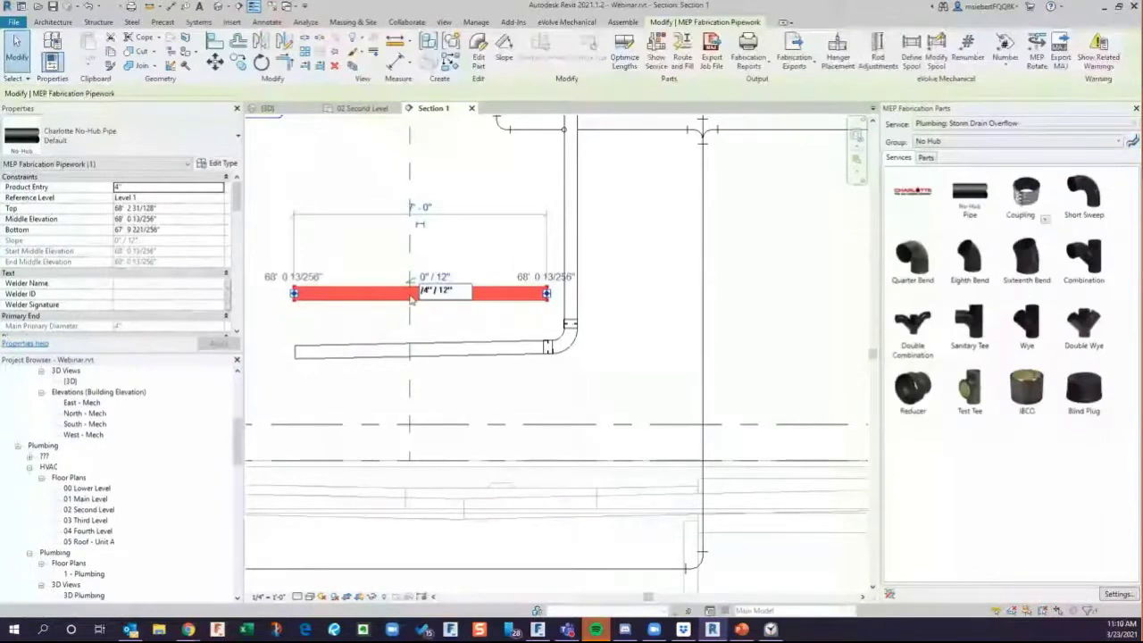
key("BackSpace")
key("BackSpace")
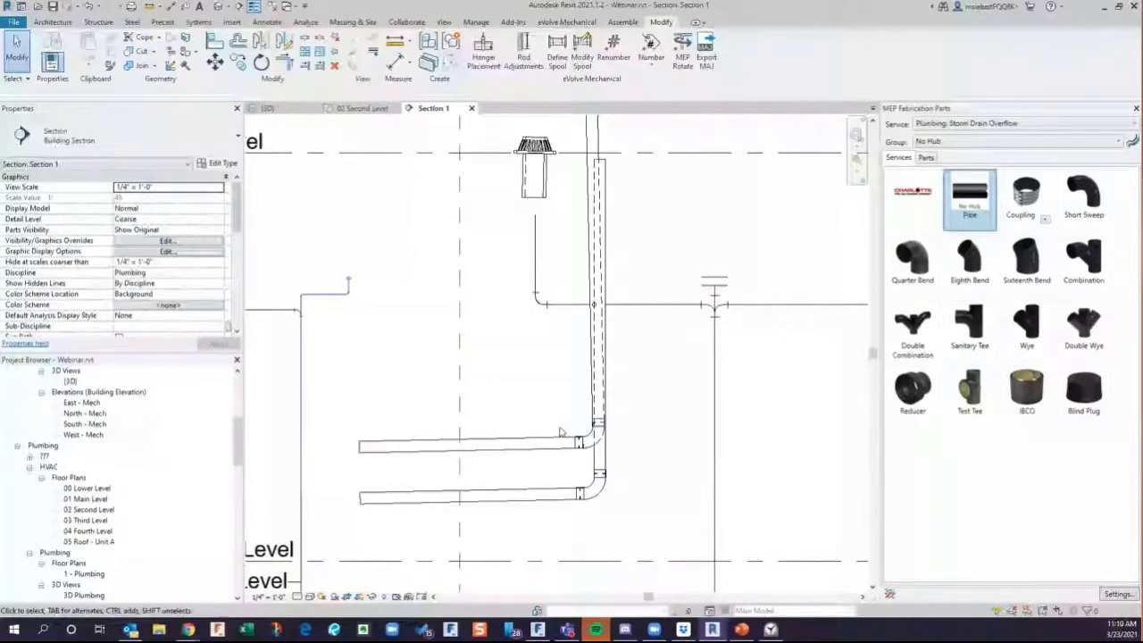
scroll(560, 432, "down", 1)
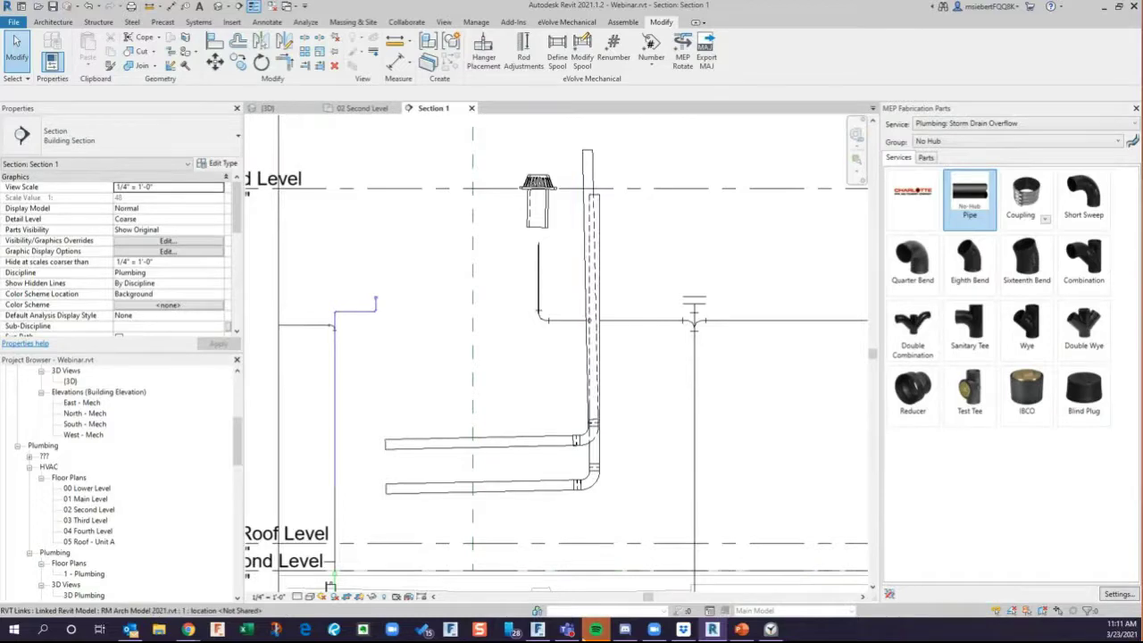
Switch to ESTmep, examine the Angle Tolerance option of the Storm Drain Overflow Eighth Bend, and close its editor without changes.
left_click(537, 629)
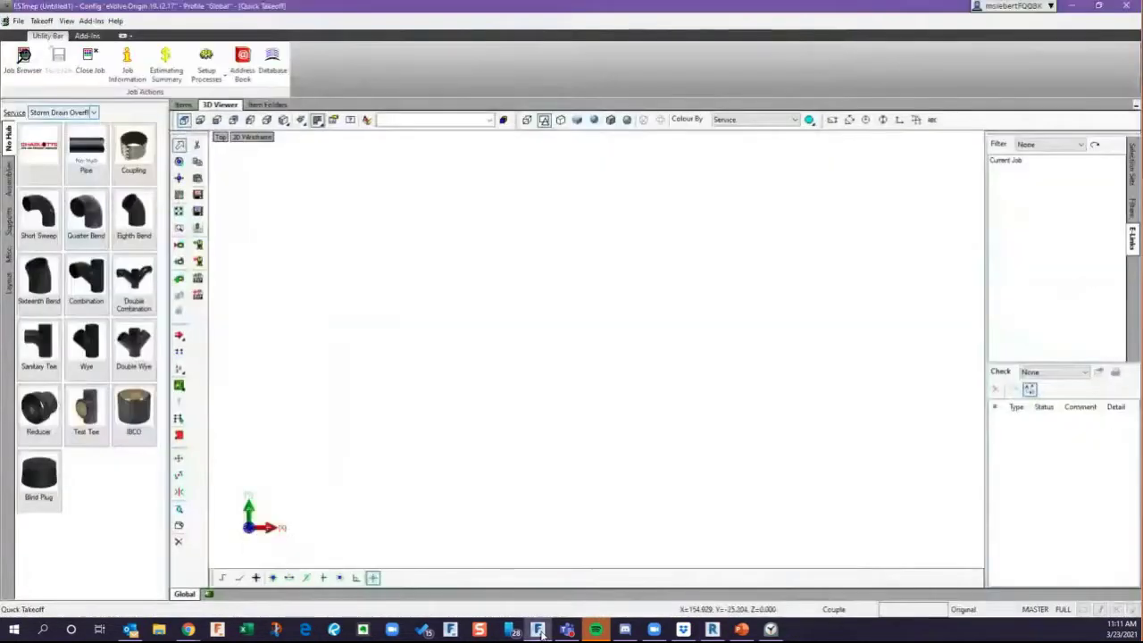
right_click(54, 222)
right_click(150, 213)
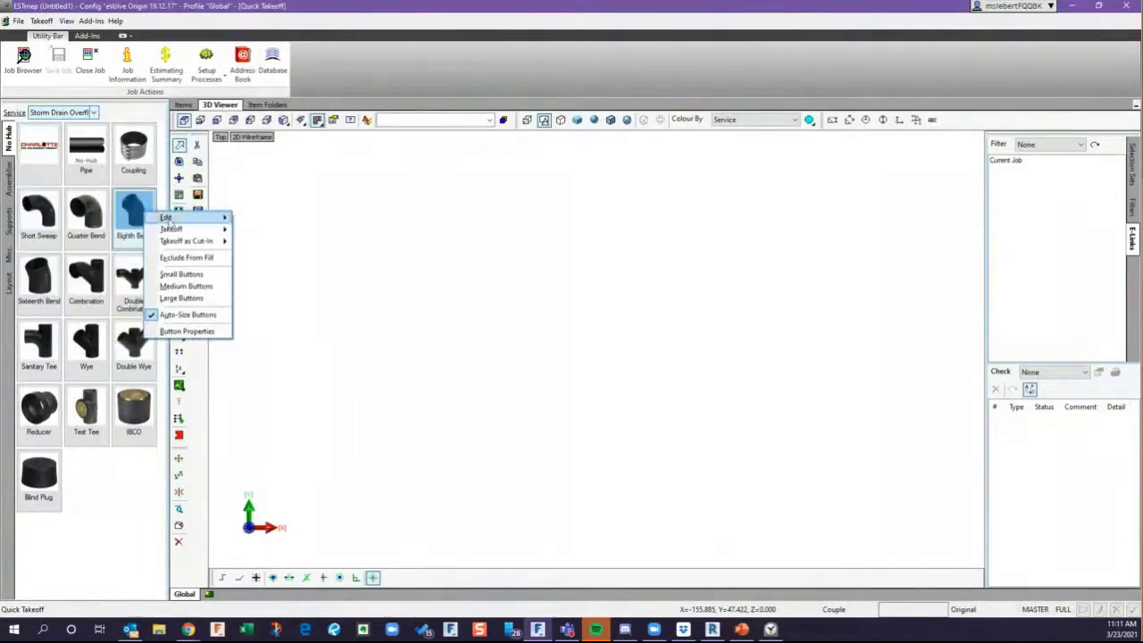
left_click(168, 218)
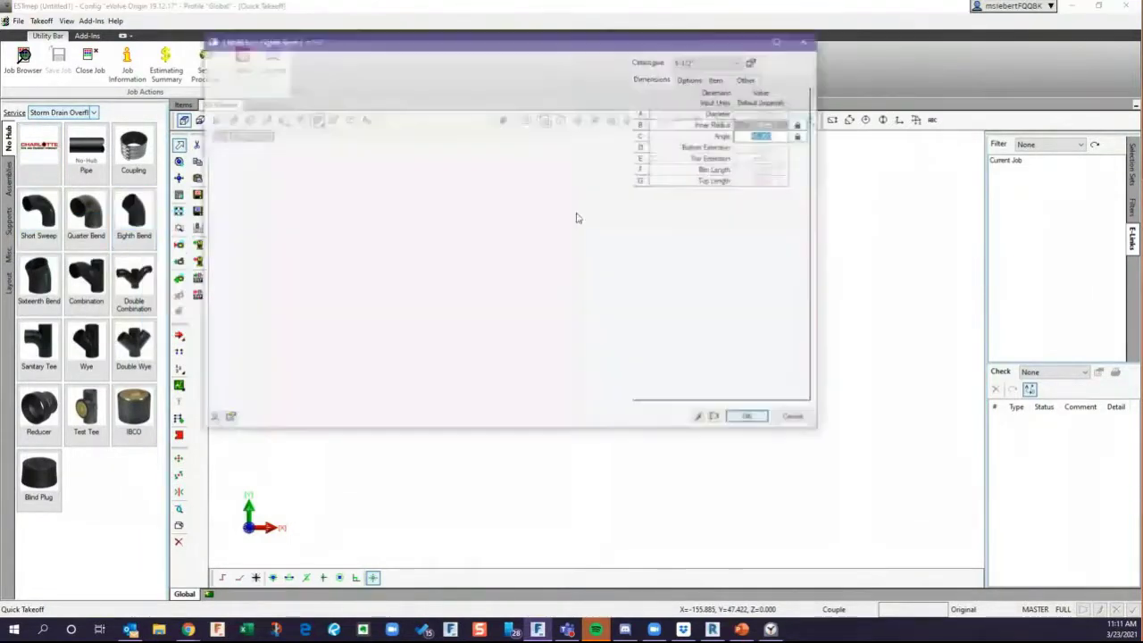
left_click(695, 81)
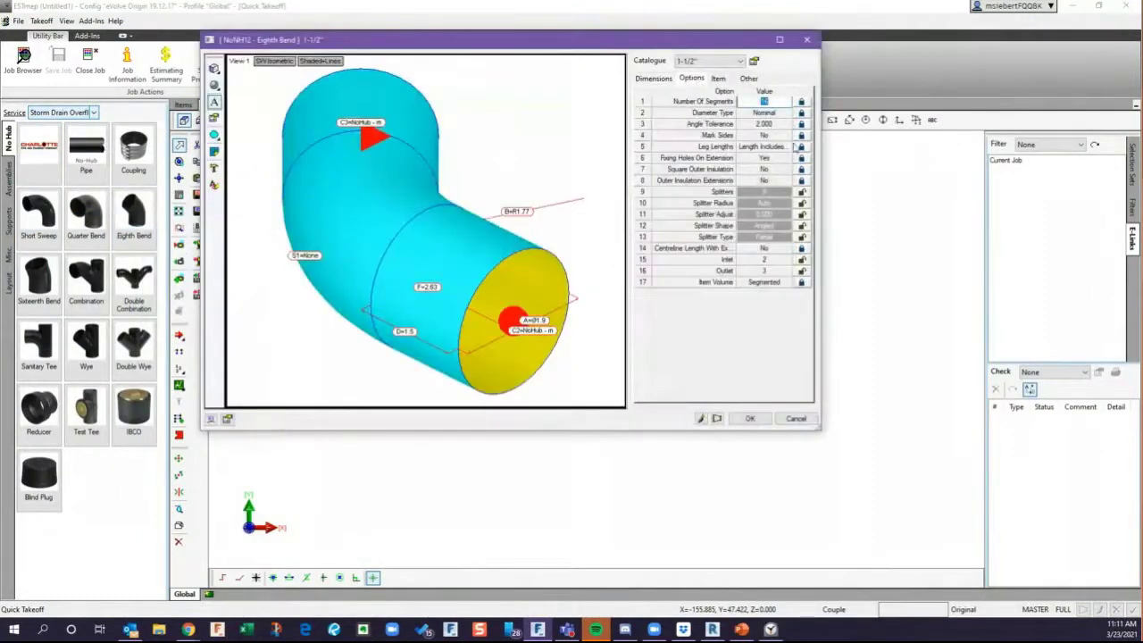
left_click(775, 124)
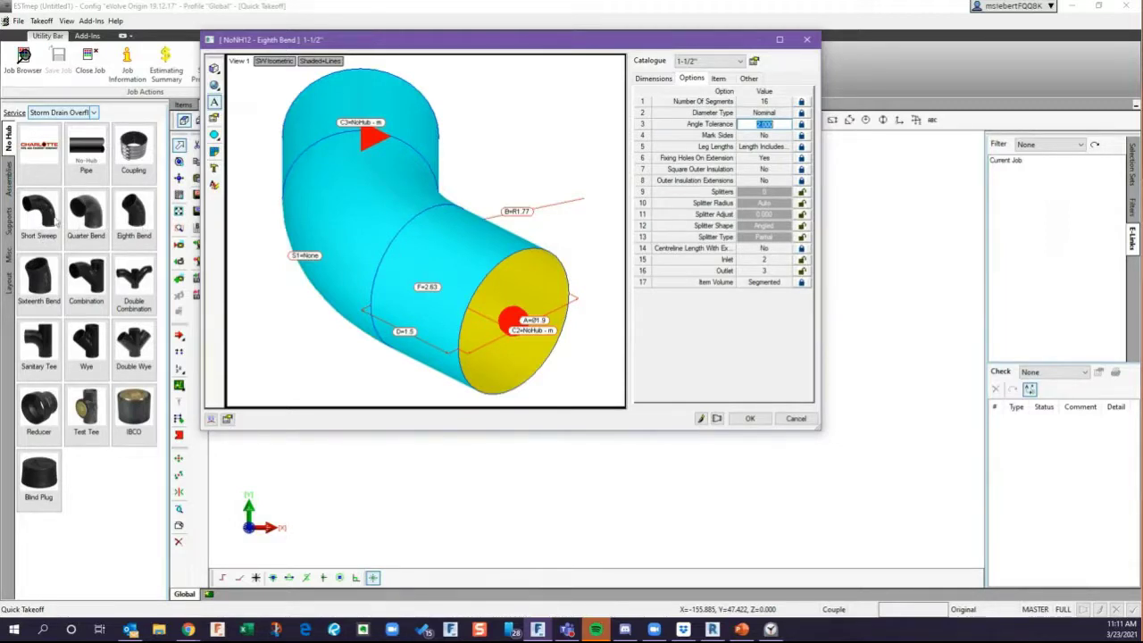
left_click(795, 418)
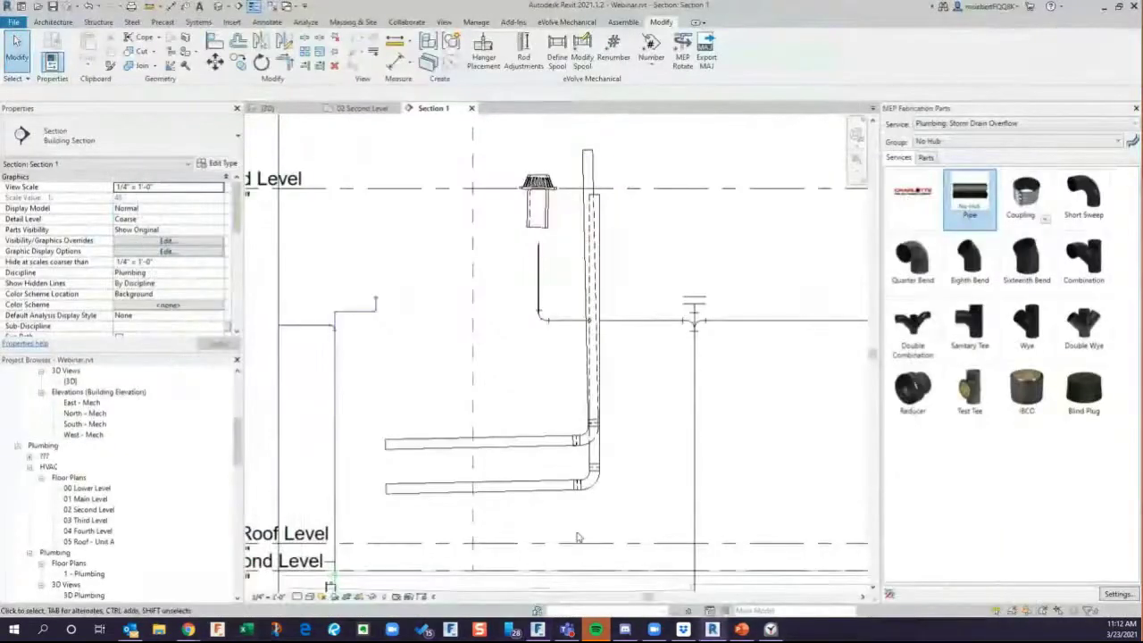
Switch back to Revit, delete both sample pipe runs from the section, and open the {3D} view in an isometric orientation.
left_click_drag(638, 513, 518, 379)
key("Delete")
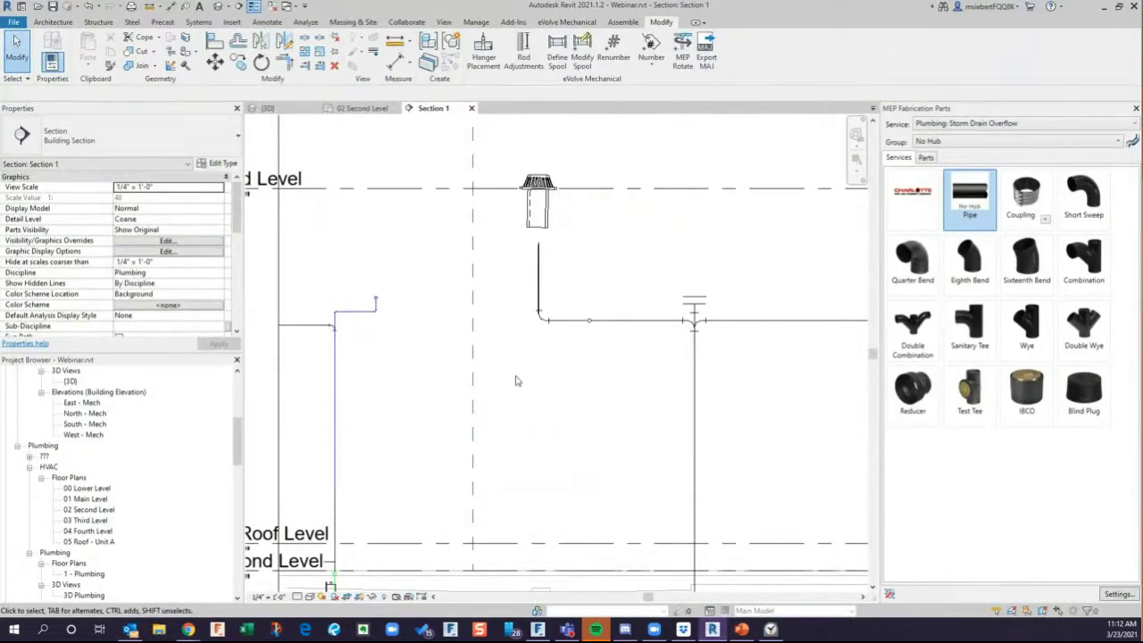
left_click(270, 108)
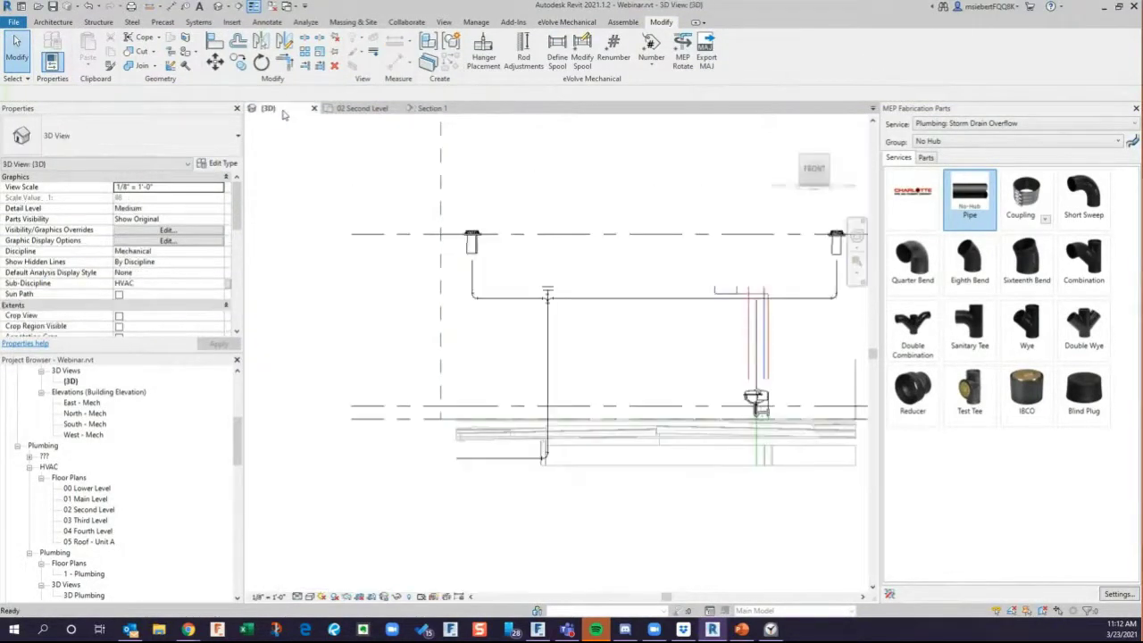
left_click(828, 162)
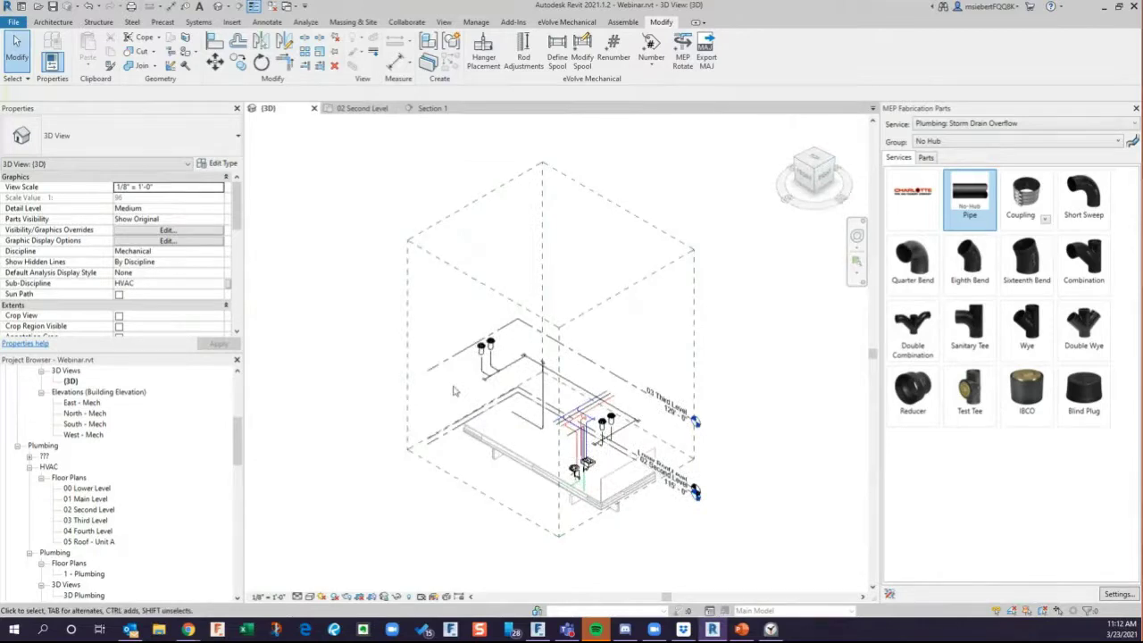
Open the family of the Overflow DECK DRAIN roof drain for editing.
scroll(453, 390, "up", 4)
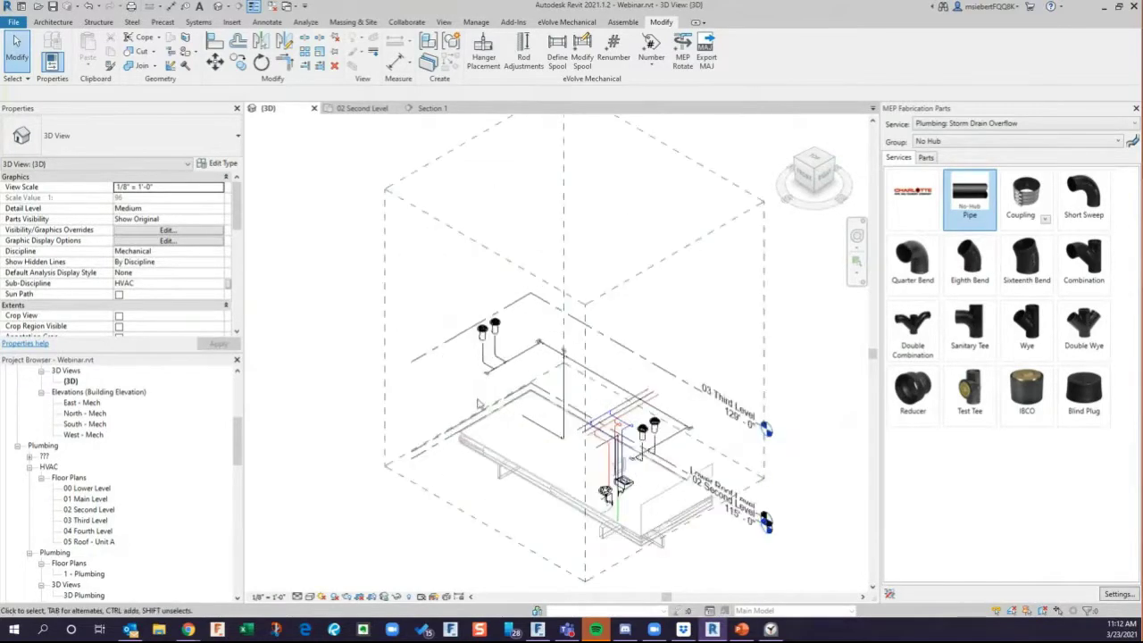
scroll(478, 404, "up", 5)
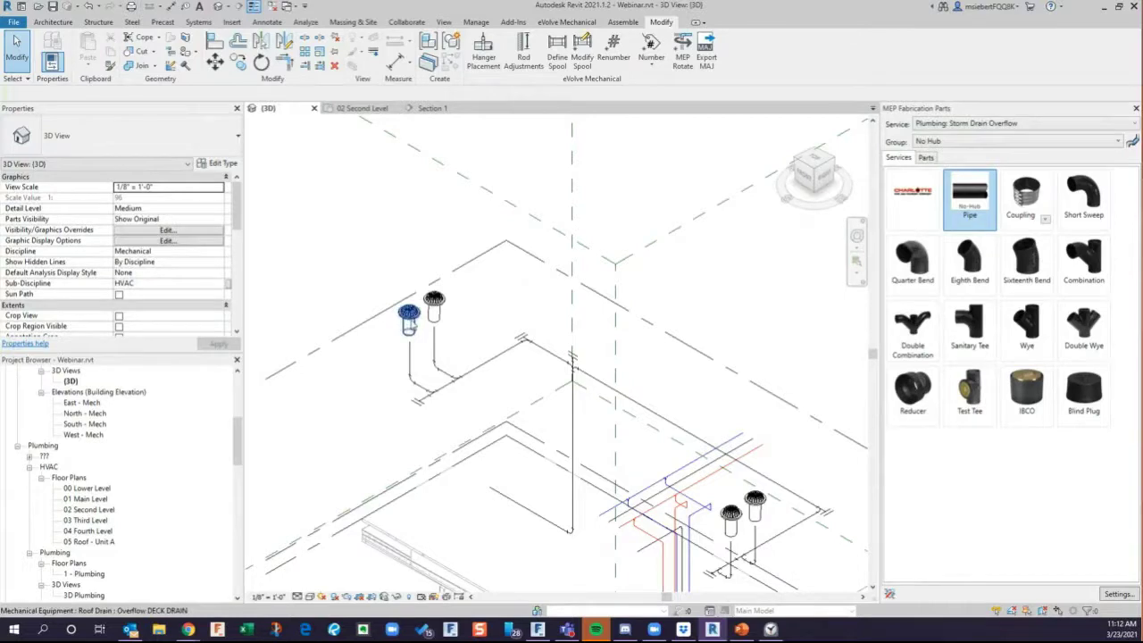
double_click(411, 323)
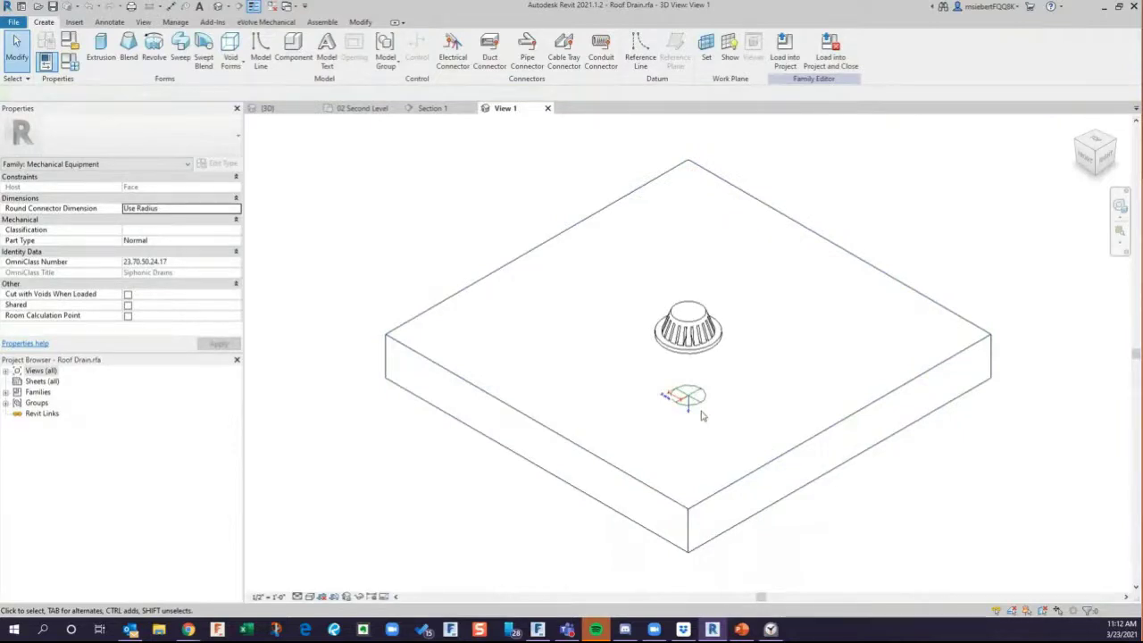
Save the roof drain family as Roof Drain MS.rfa in the Zurn Carriers documents folder, replacing the existing file.
left_click(15, 25)
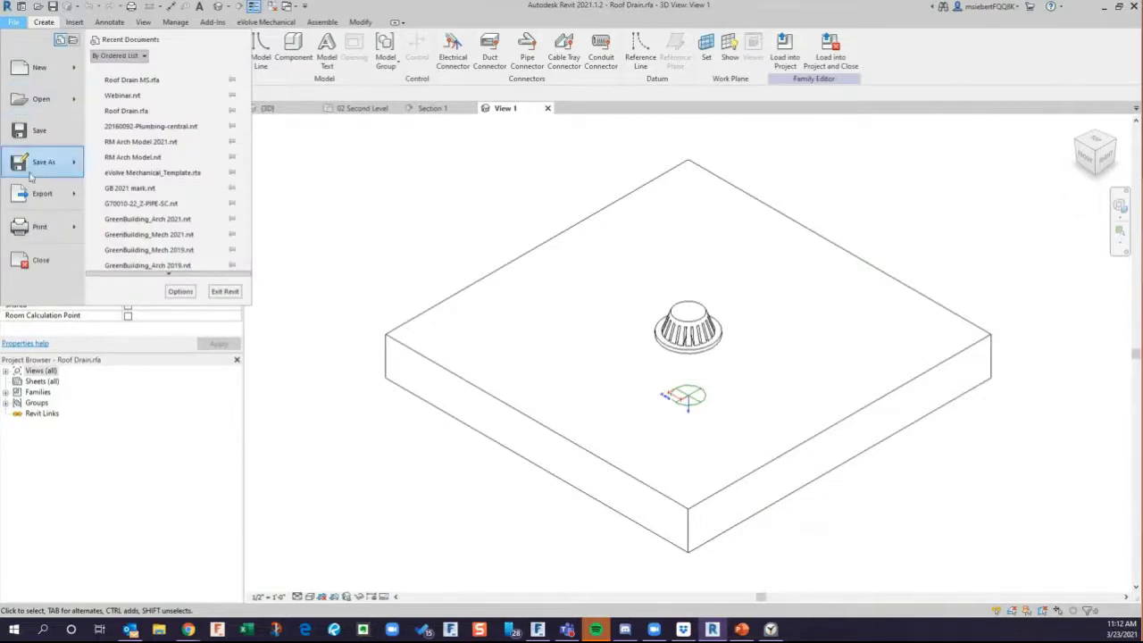
mouse_move(36, 172)
left_click(134, 155)
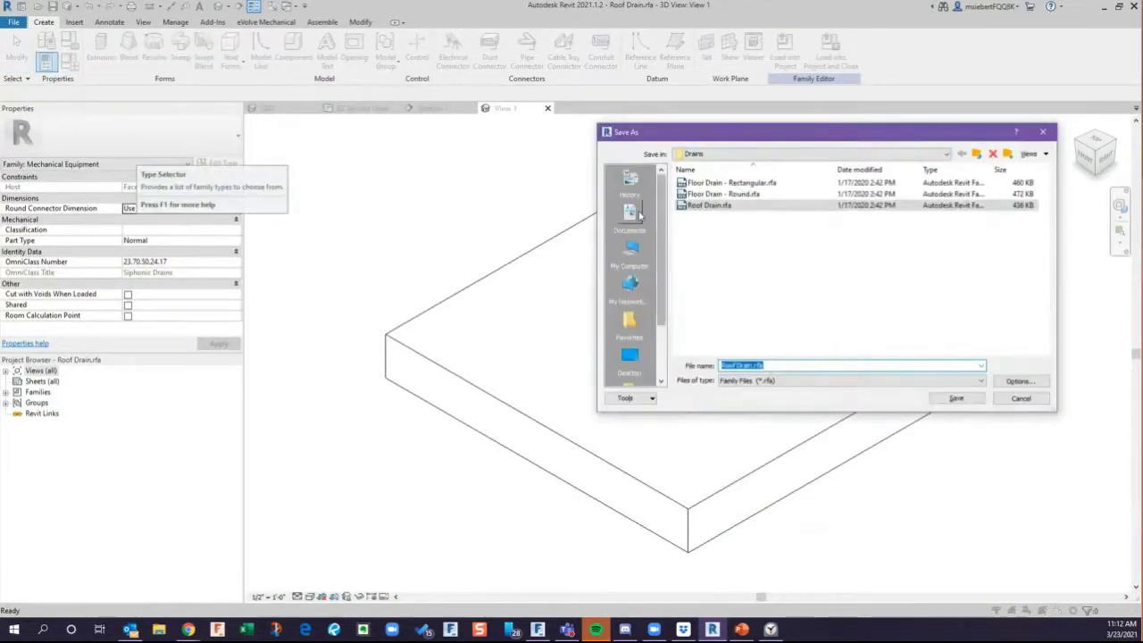
scroll(739, 234, "down", 2)
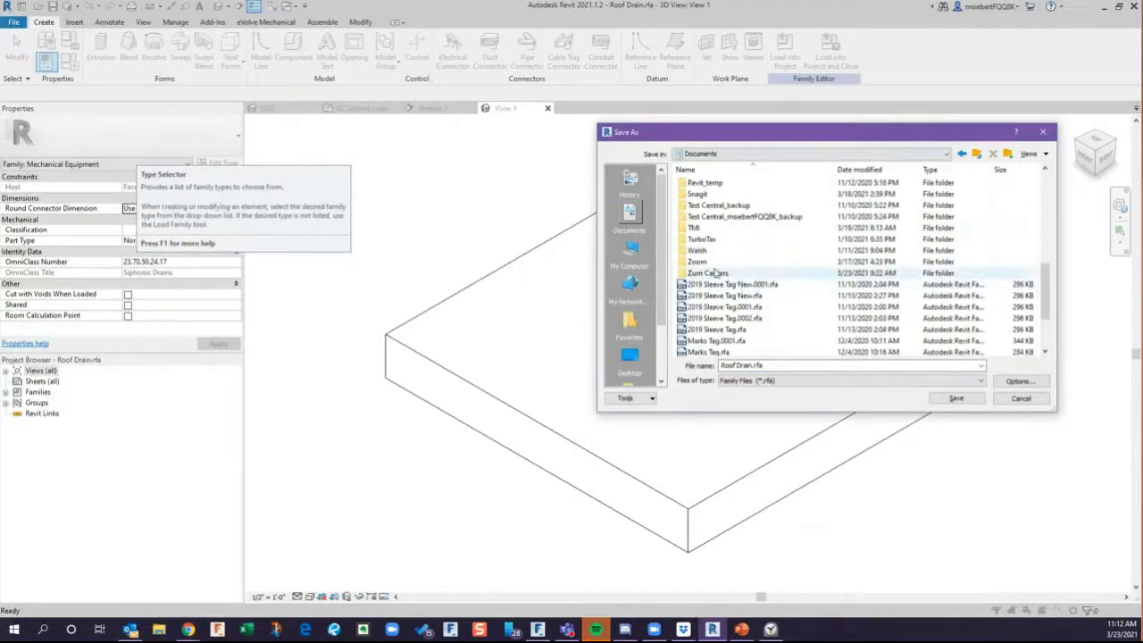
double_click(707, 271)
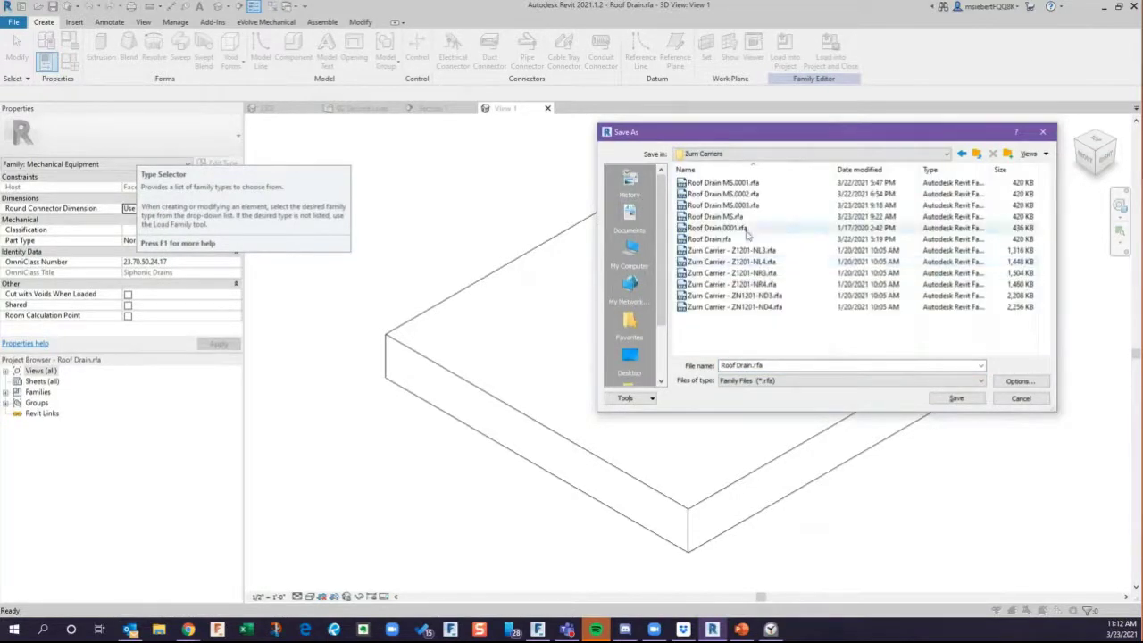
left_click(728, 216)
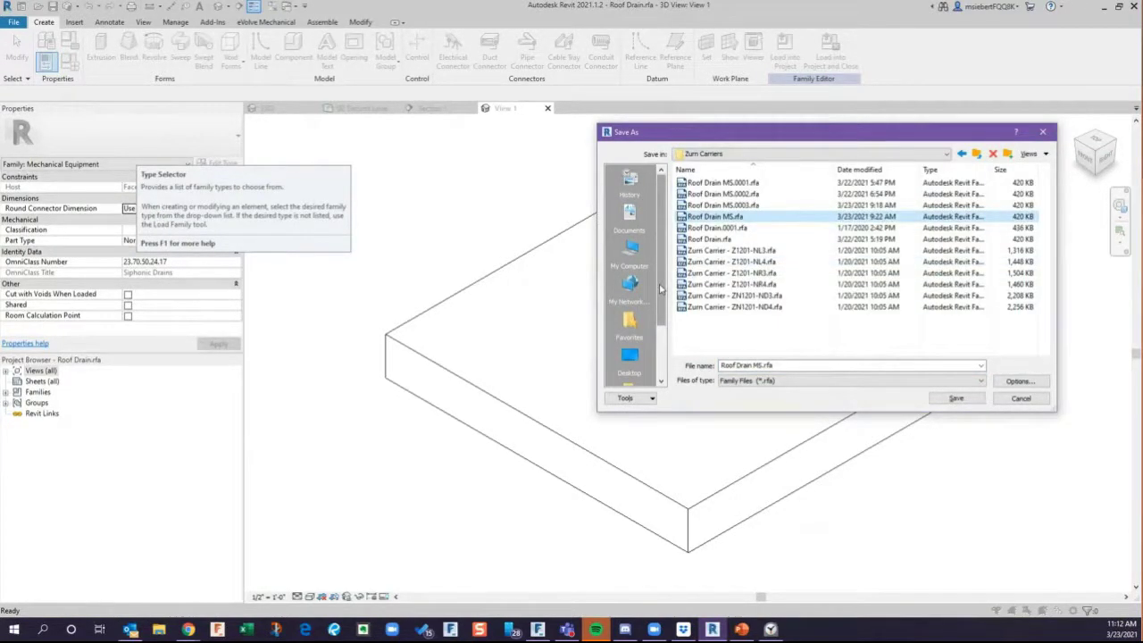
left_click(723, 220)
left_click(956, 401)
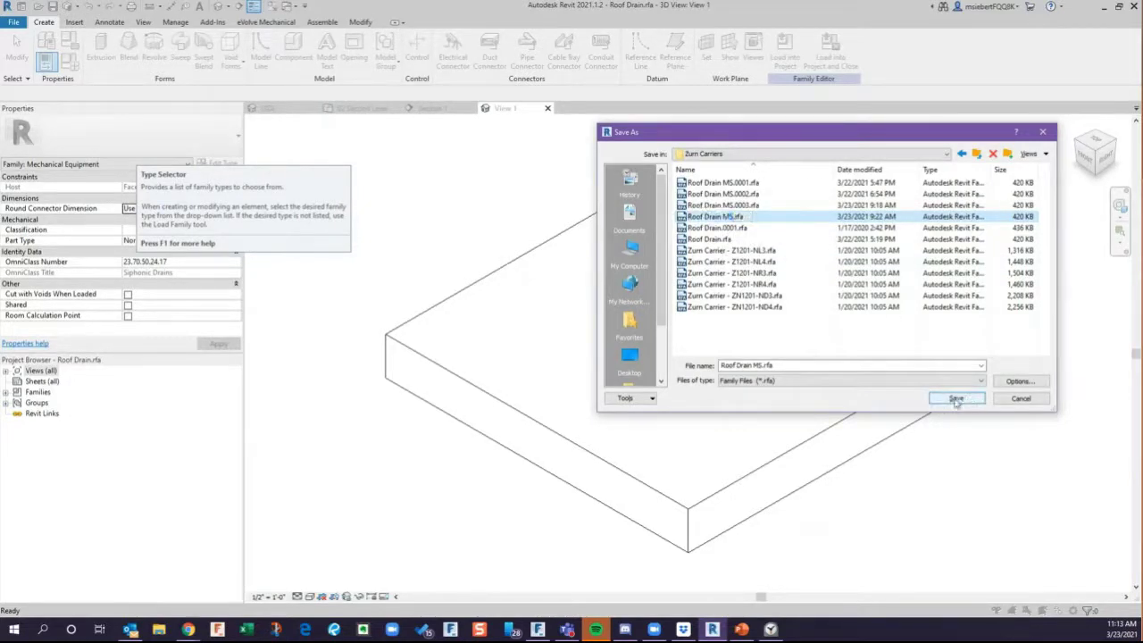
left_click(956, 401)
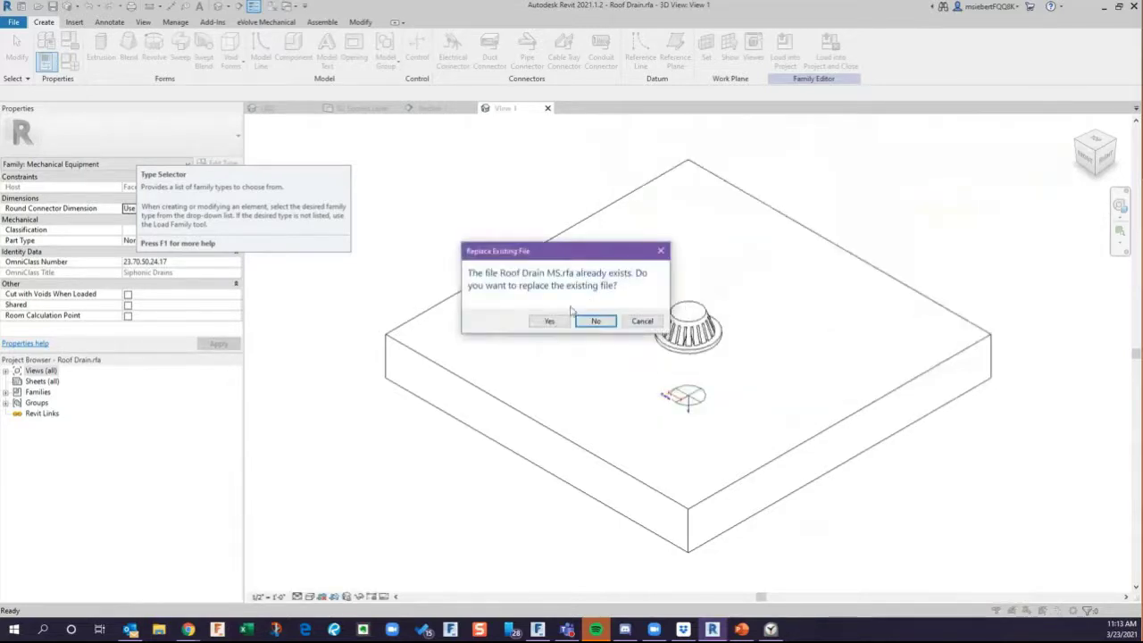
left_click(552, 323)
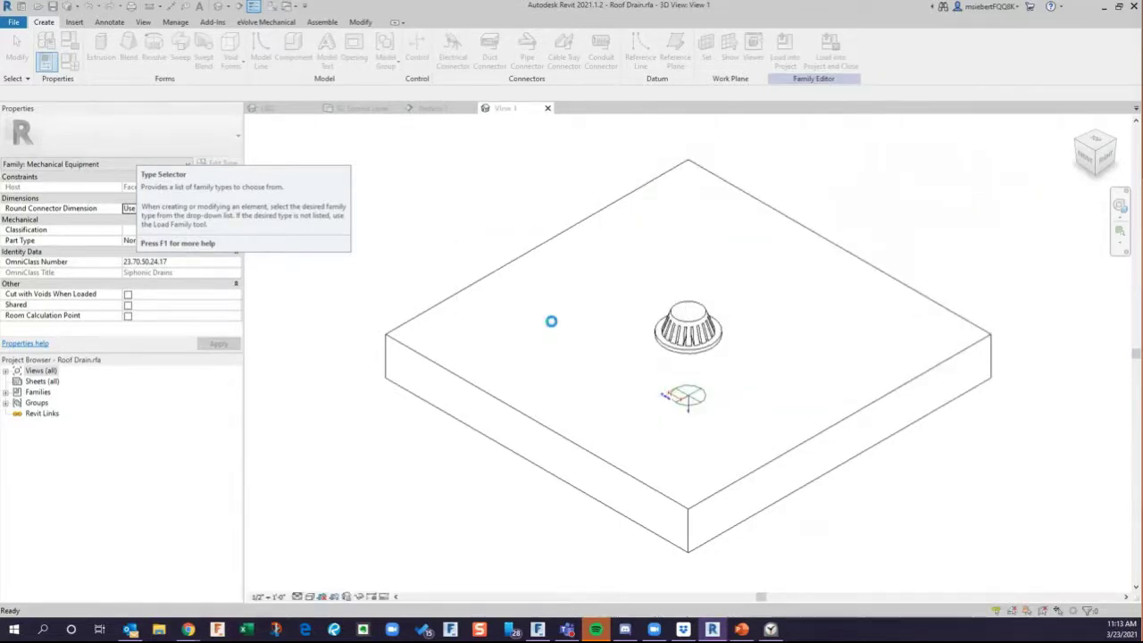
Load the eV_Point.rfa family from the eVolve Mechanical Families folder into the roof drain family.
scroll(571, 392, "down", 1)
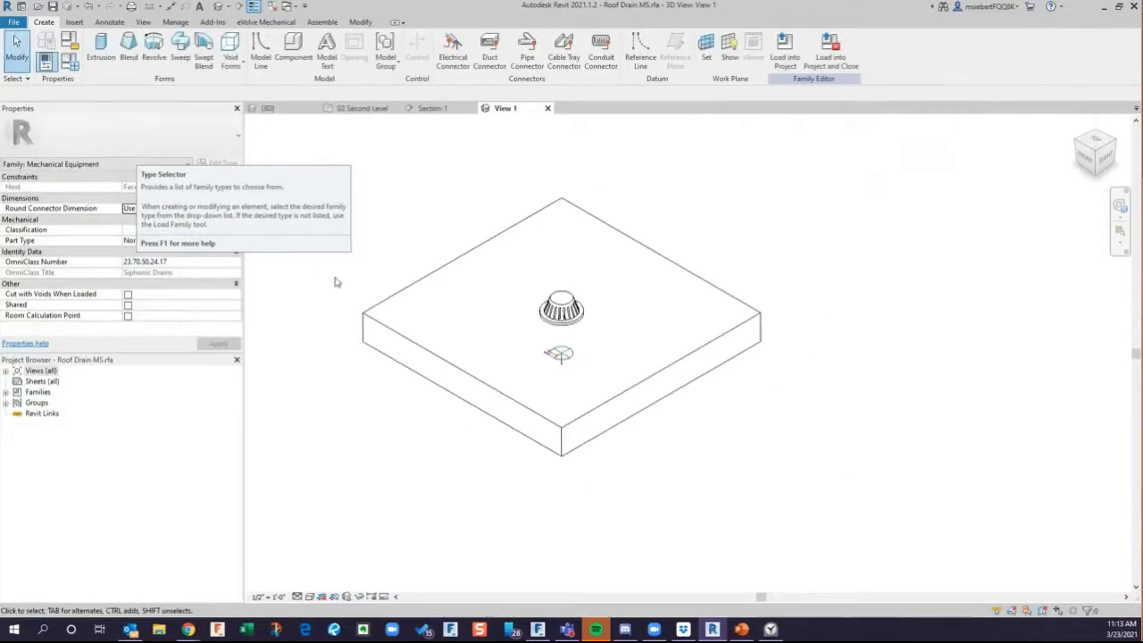
scroll(641, 411, "up", 5)
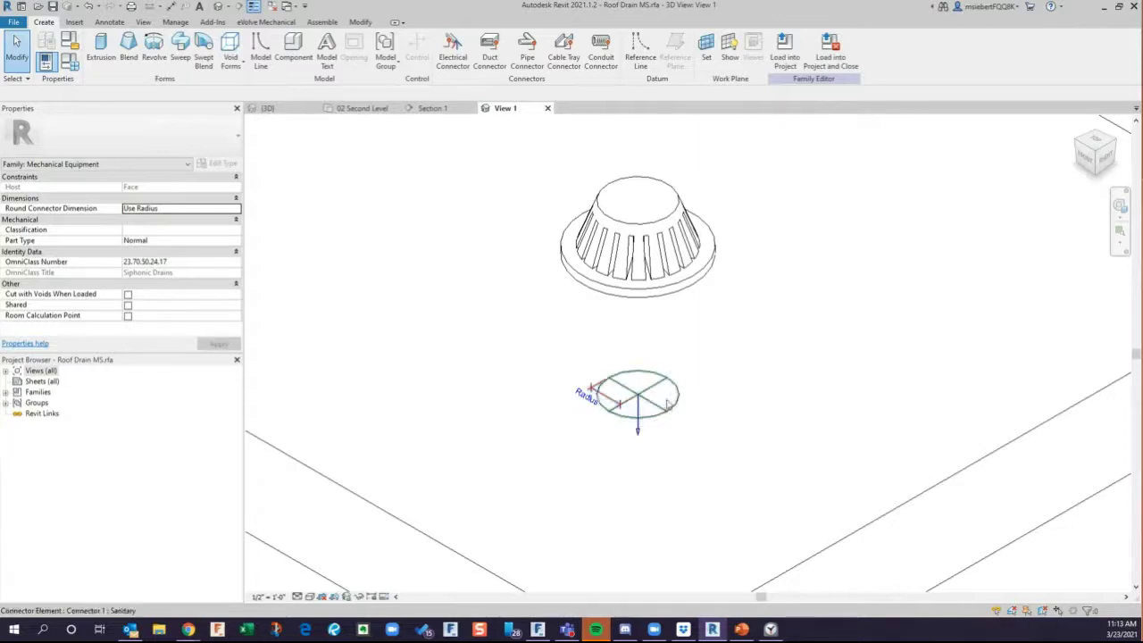
left_click(5, 392)
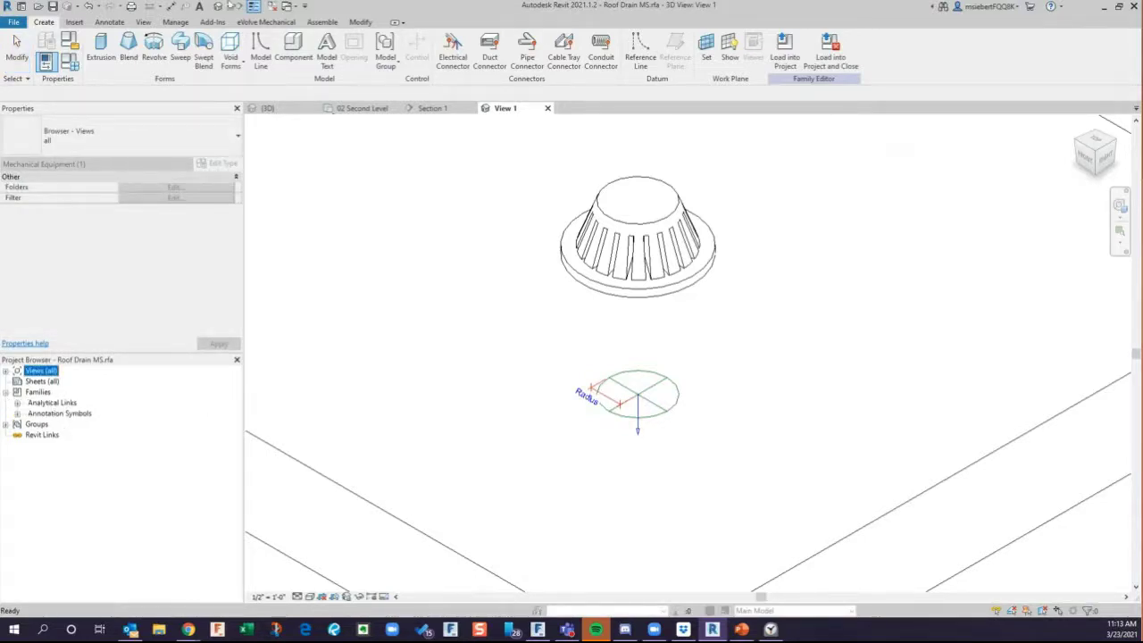
left_click(75, 23)
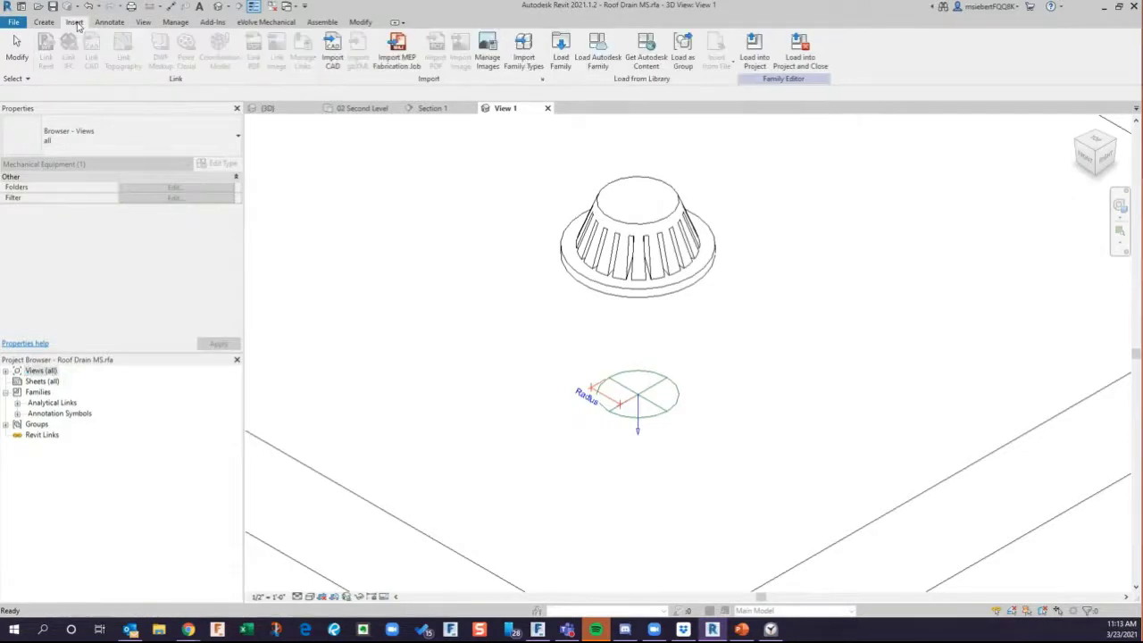
left_click(560, 58)
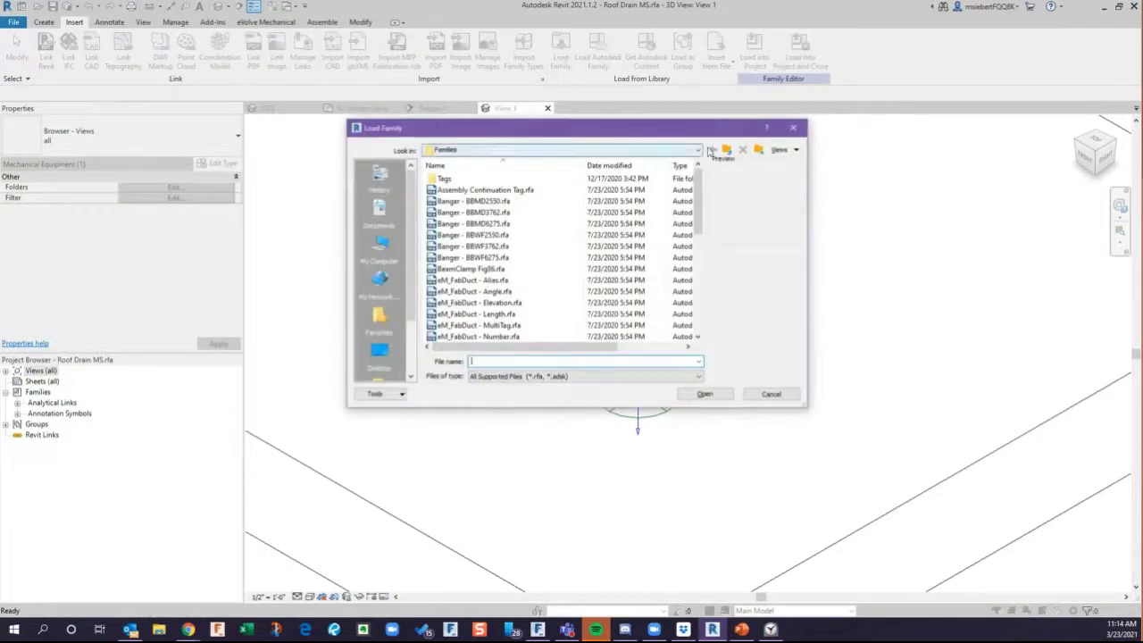
left_click(478, 149)
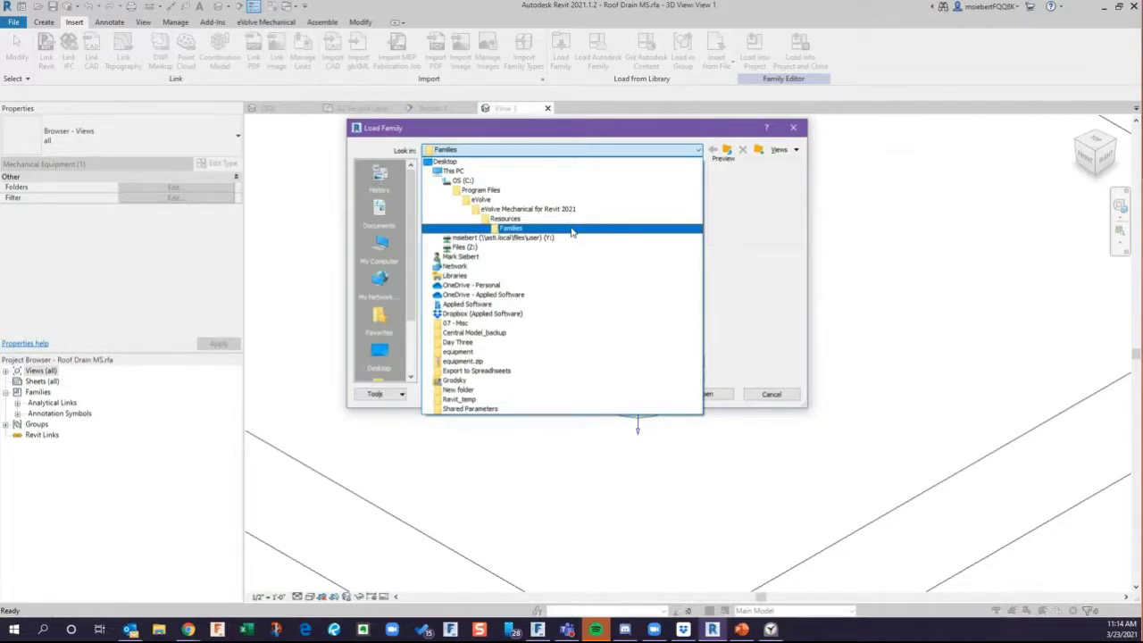
left_click(571, 230)
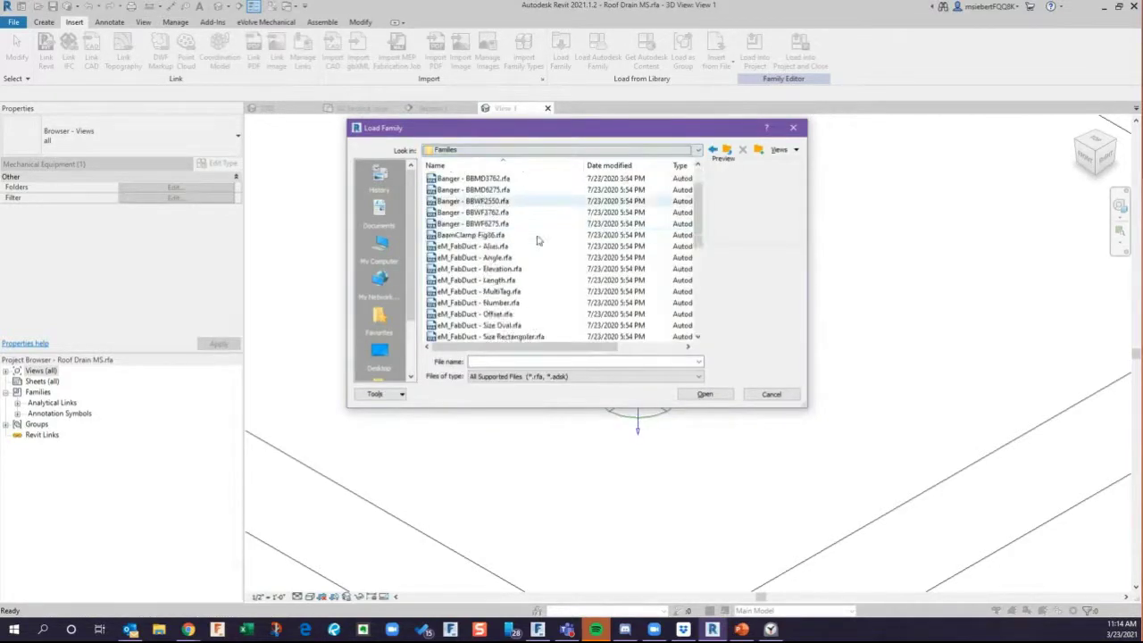
scroll(537, 239, "down", 5)
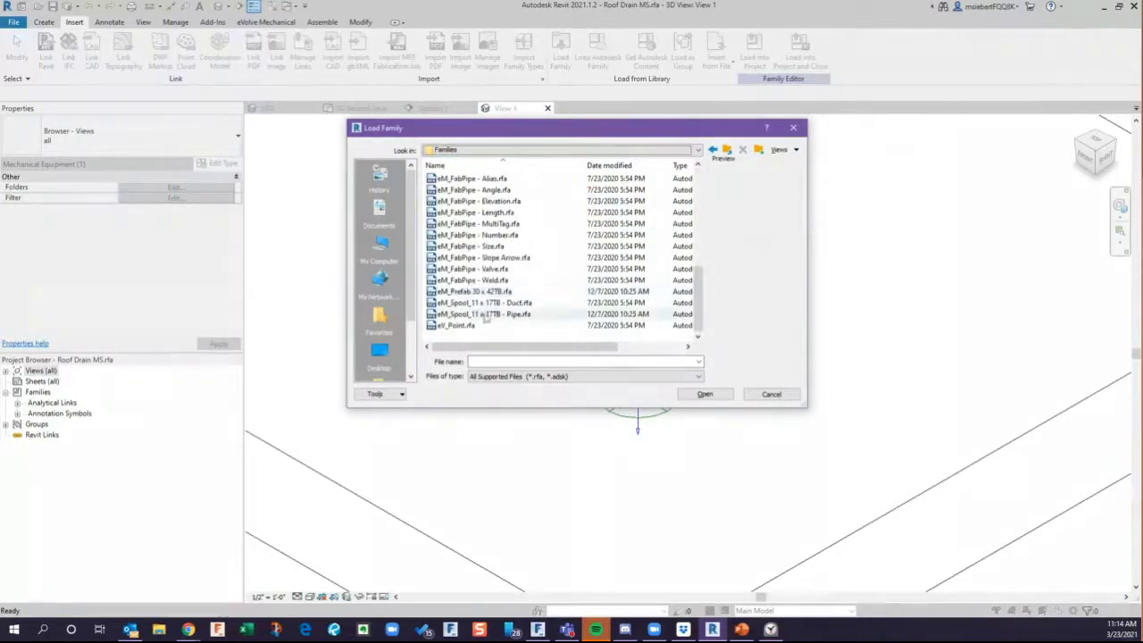
left_click(457, 325)
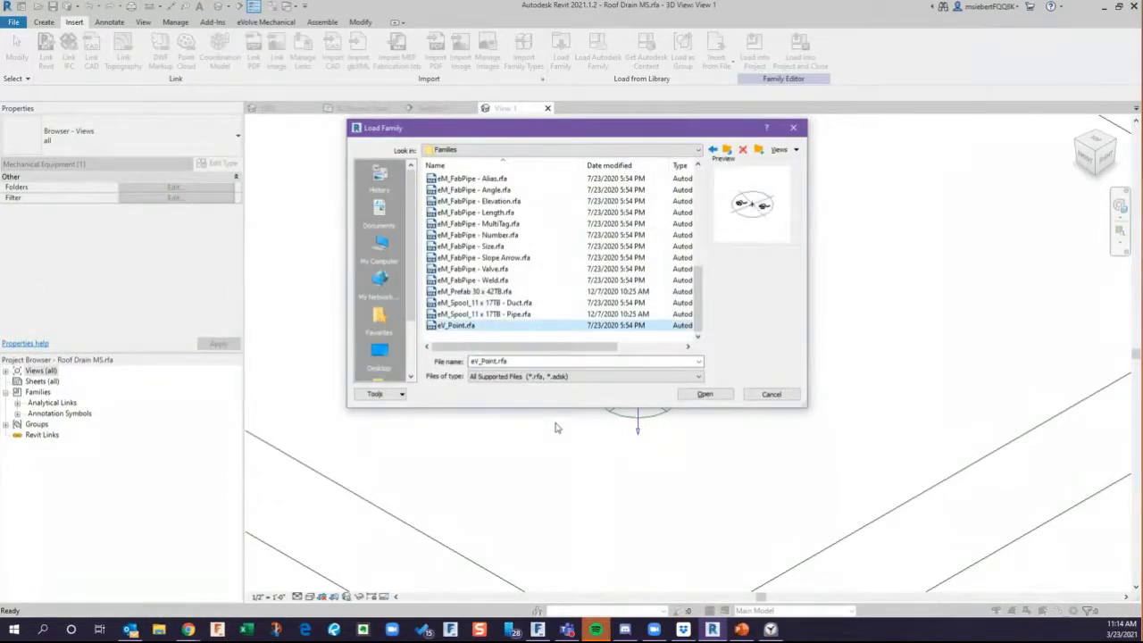
left_click(704, 394)
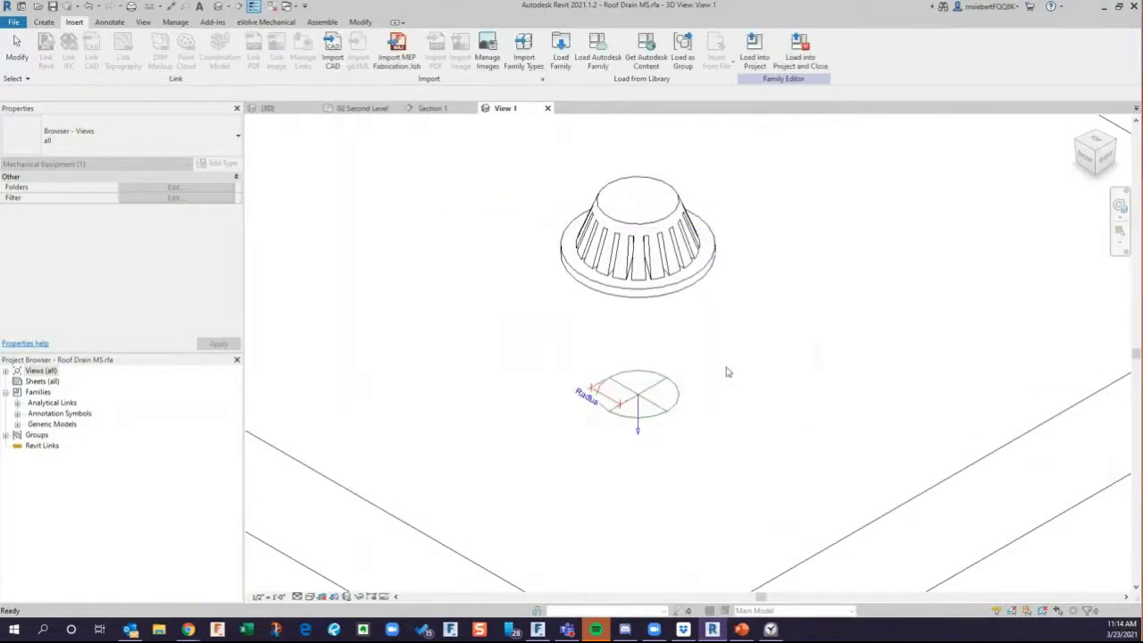
Create a new eV_Point type named Drain Point under the family's Generic Models.
left_click(17, 424)
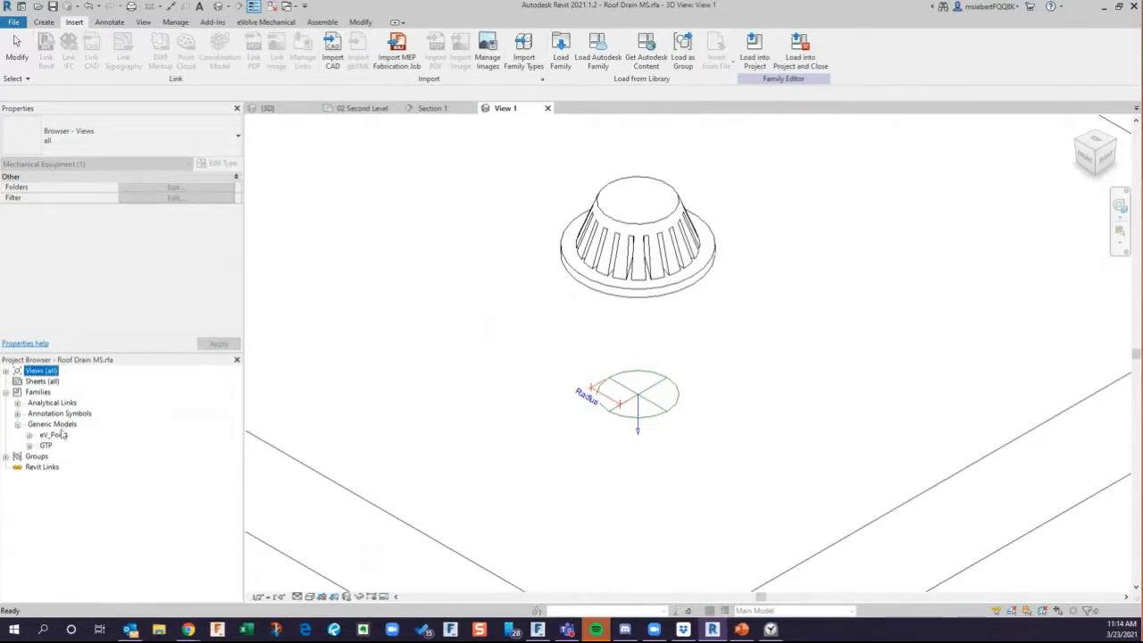
left_click(54, 435)
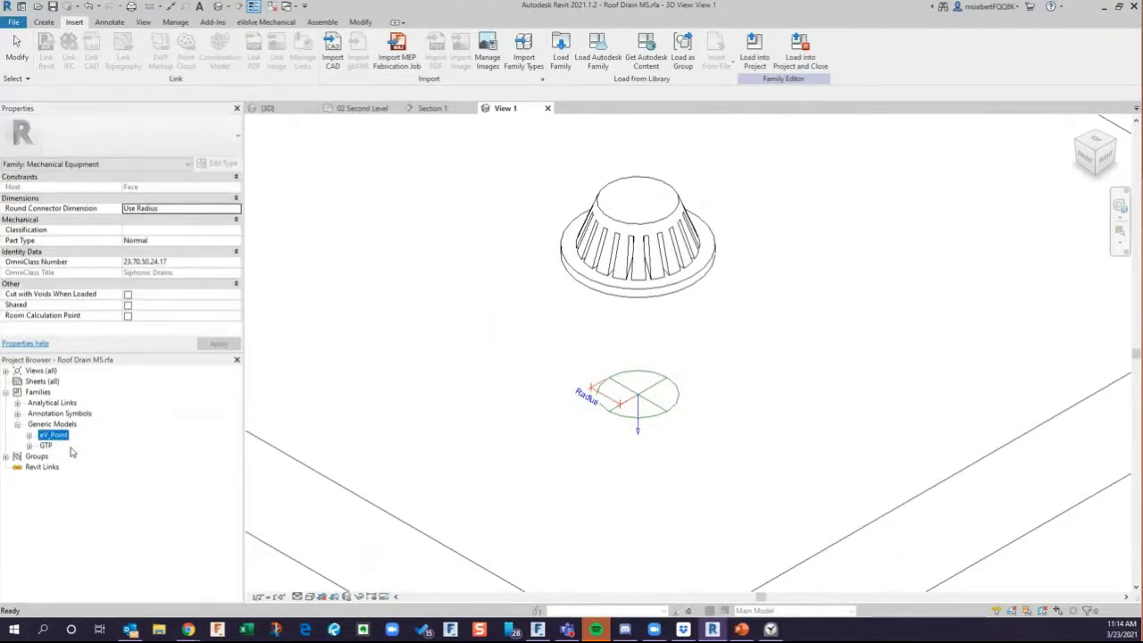
left_click(29, 434)
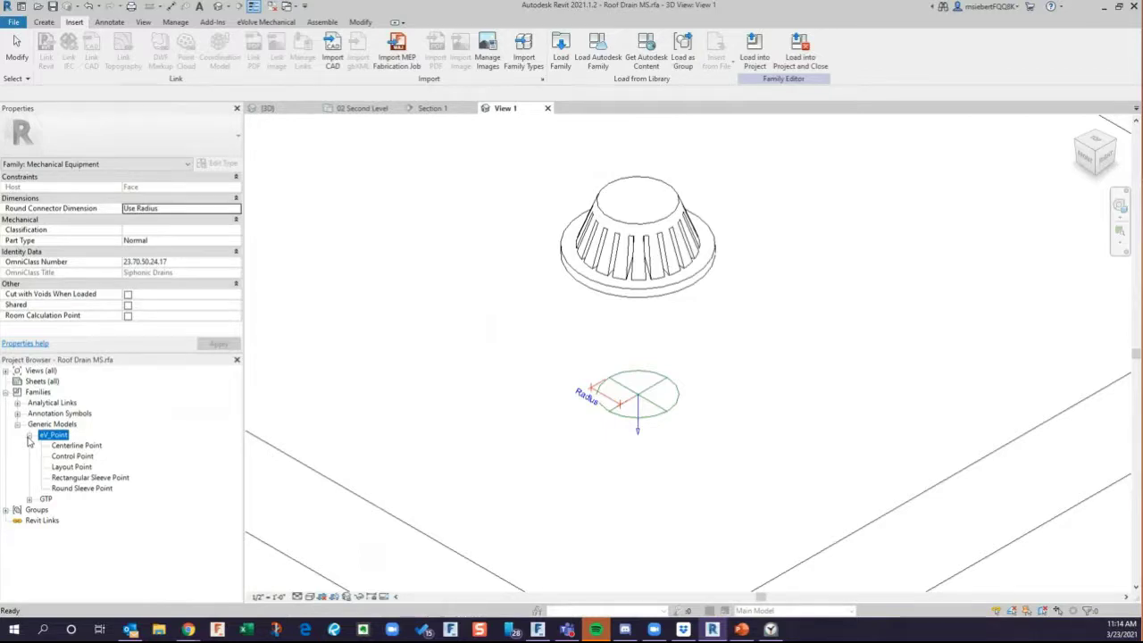
right_click(52, 434)
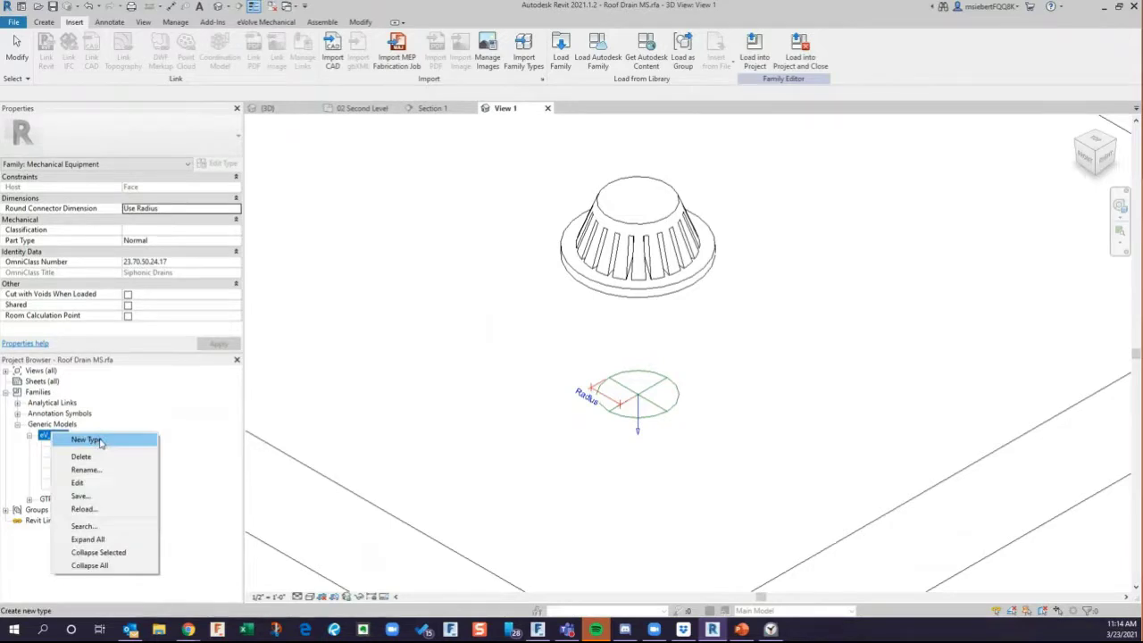
left_click(86, 439)
type("Drain Point")
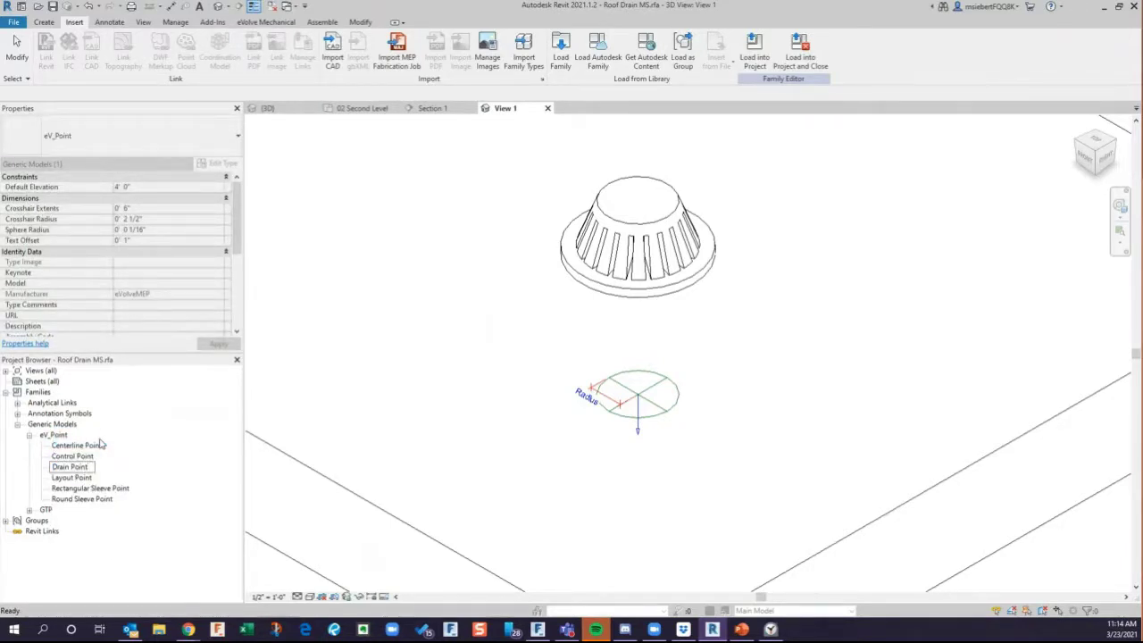
key("Return")
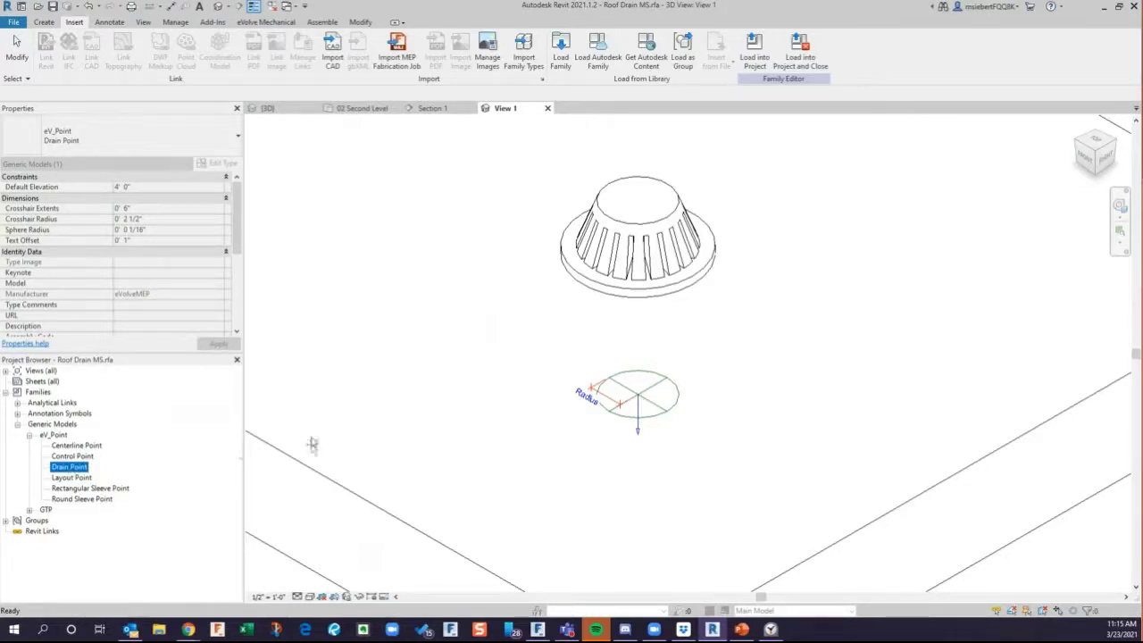
Place a Drain Point instance over the centre of the drain's pipe connector in the 3D view and end placement.
mouse_move(645, 404)
left_mouse_down()
mouse_move(634, 393)
mouse_move(642, 399)
left_mouse_up()
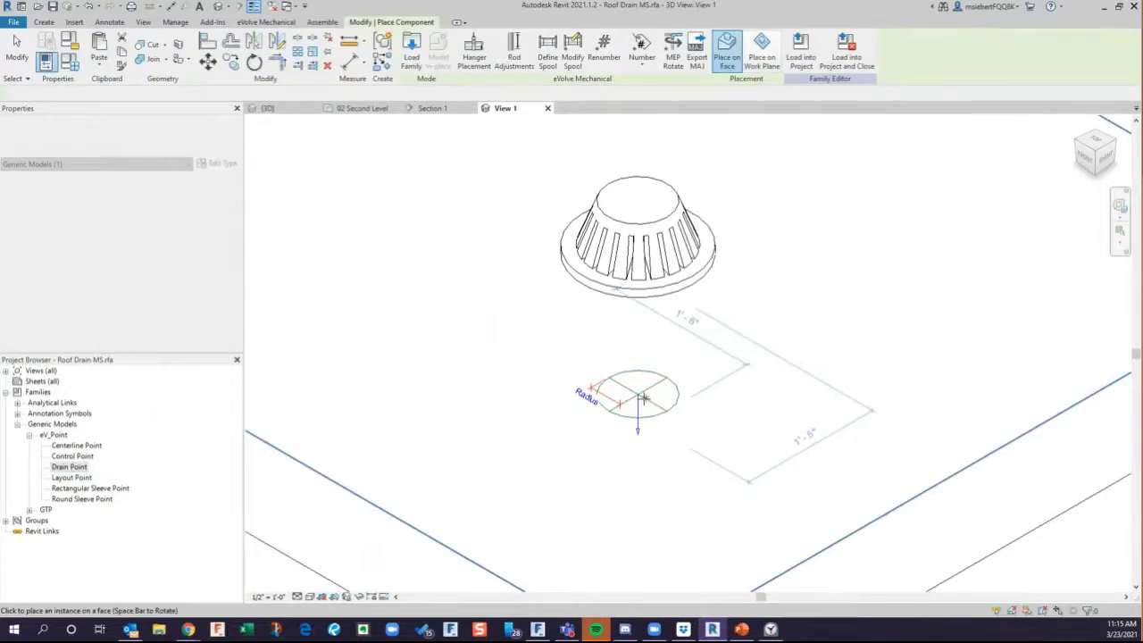
scroll(643, 398, "up", 5)
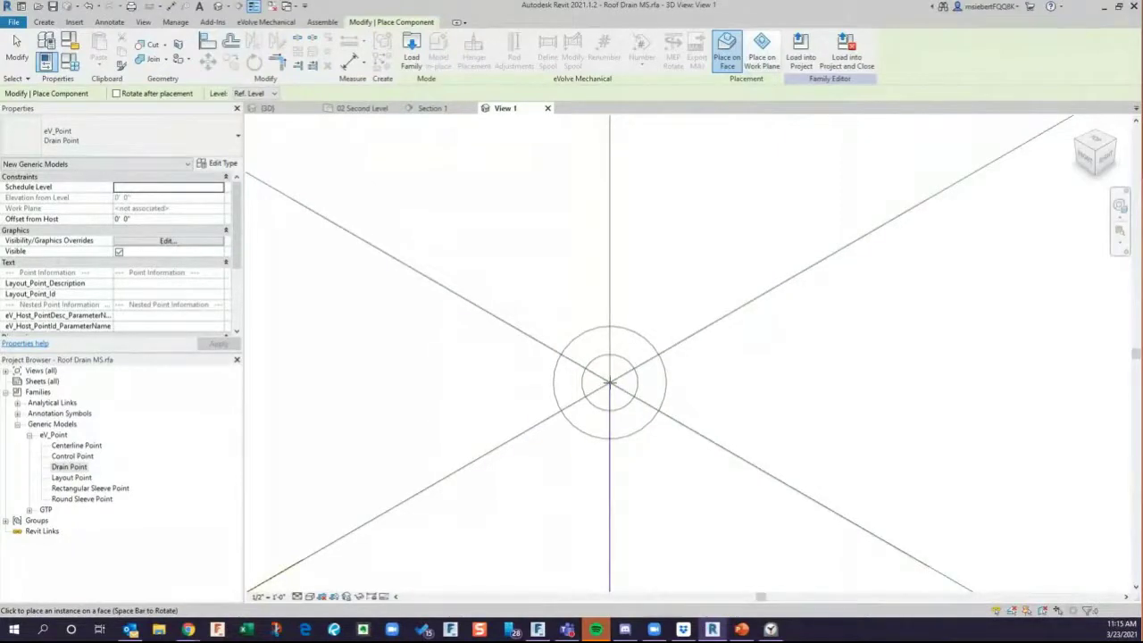
right_click(693, 328)
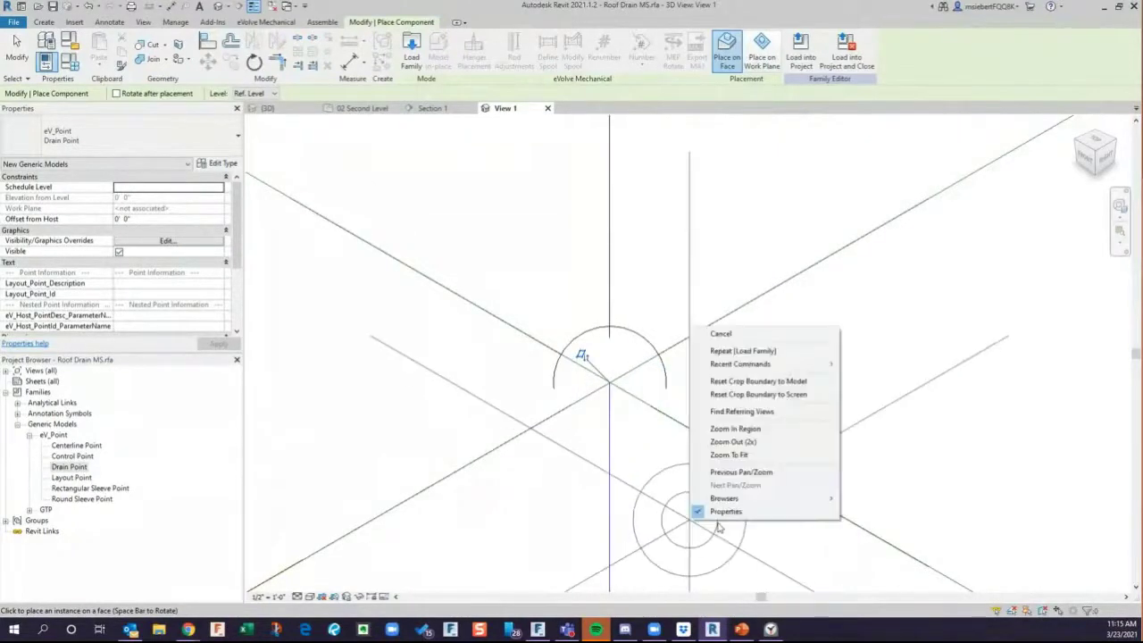
left_click(727, 334)
right_click(742, 255)
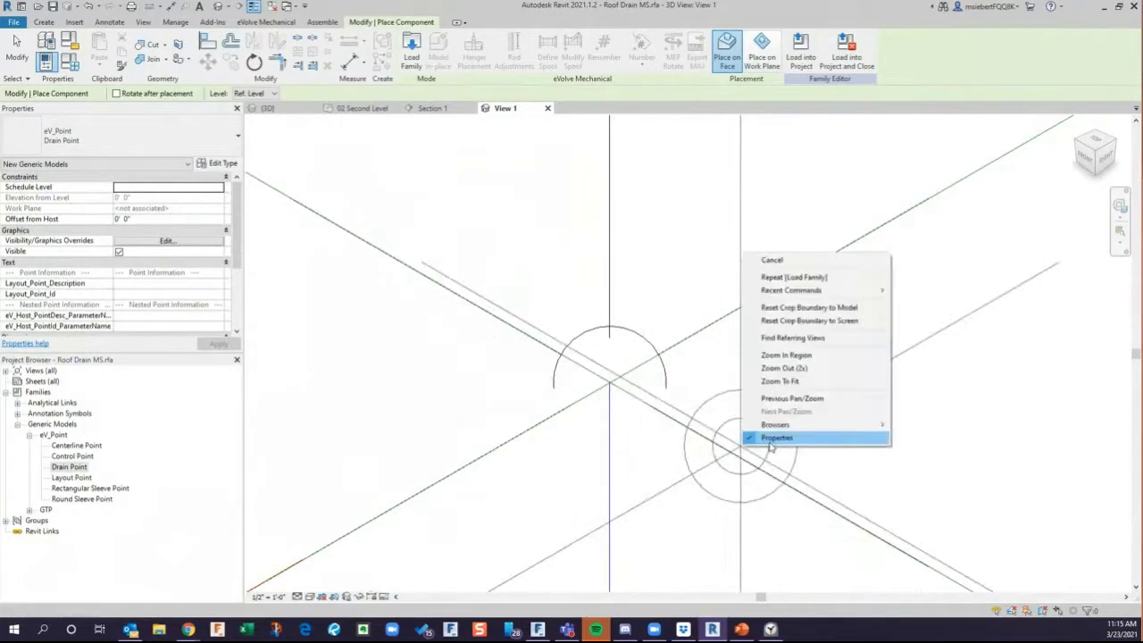
left_click(771, 260)
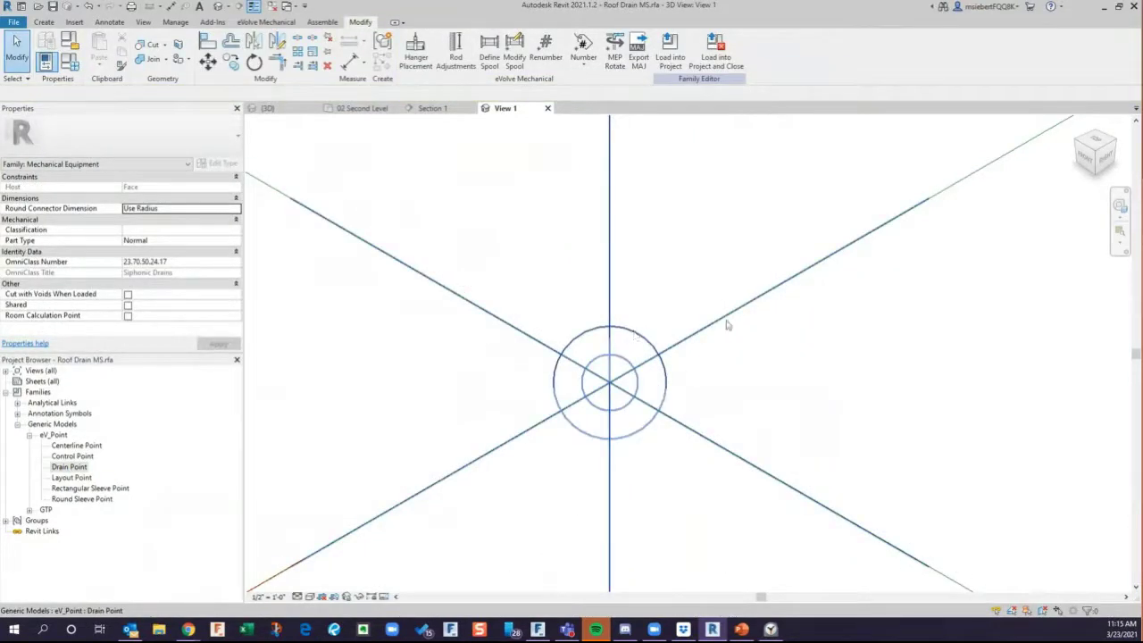
Examine where the Drain Point sits relative to the drain connector from the front and in an isometric view.
left_click(1085, 161)
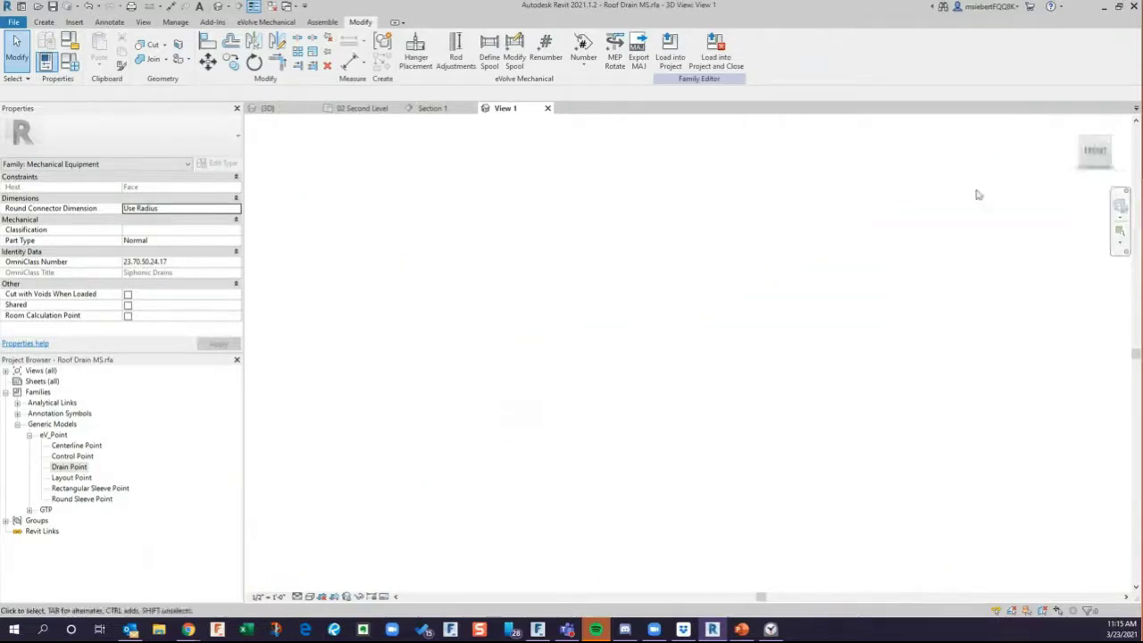
scroll(687, 397, "up", 8)
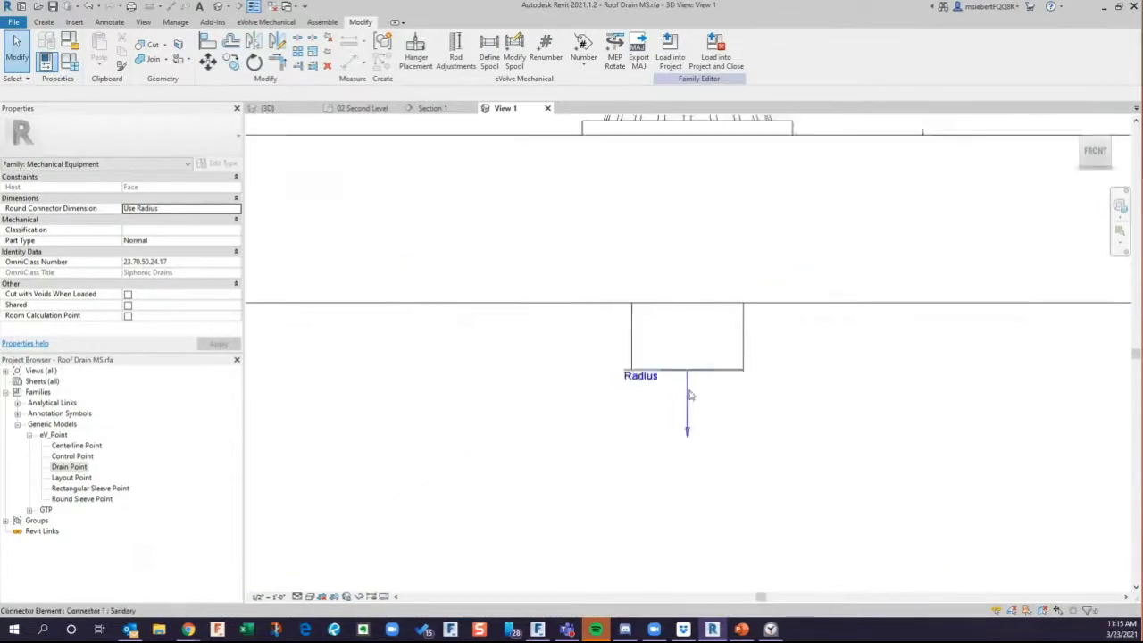
left_click(1080, 147)
scroll(690, 384, "up", 3)
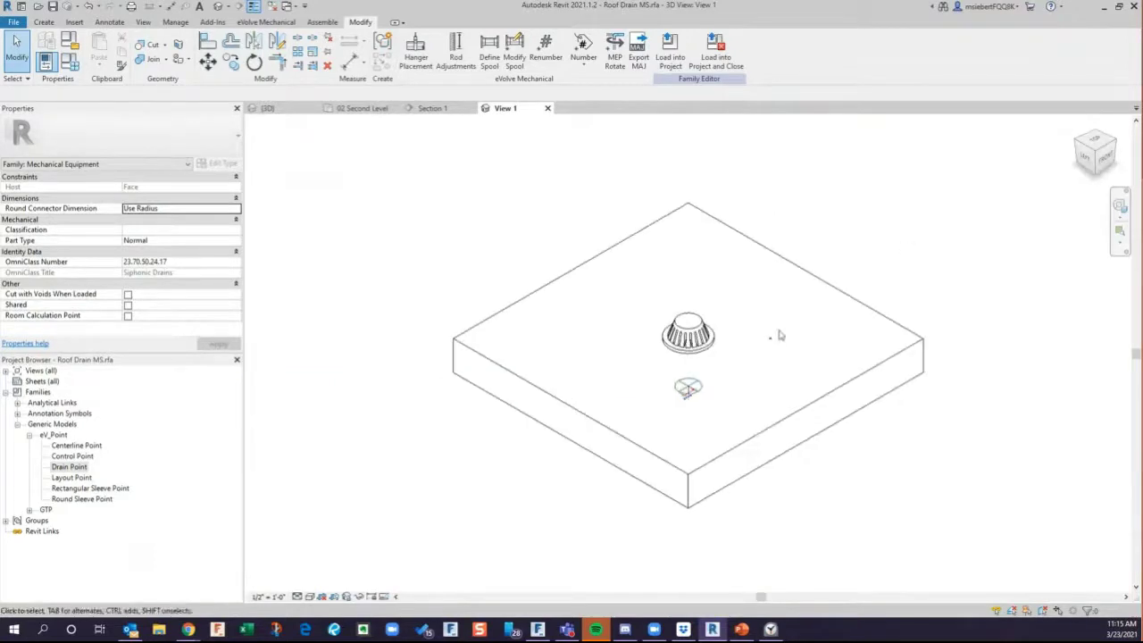
Delete the misplaced Drain Point instance beside the roof drain.
scroll(838, 293, "up", 10)
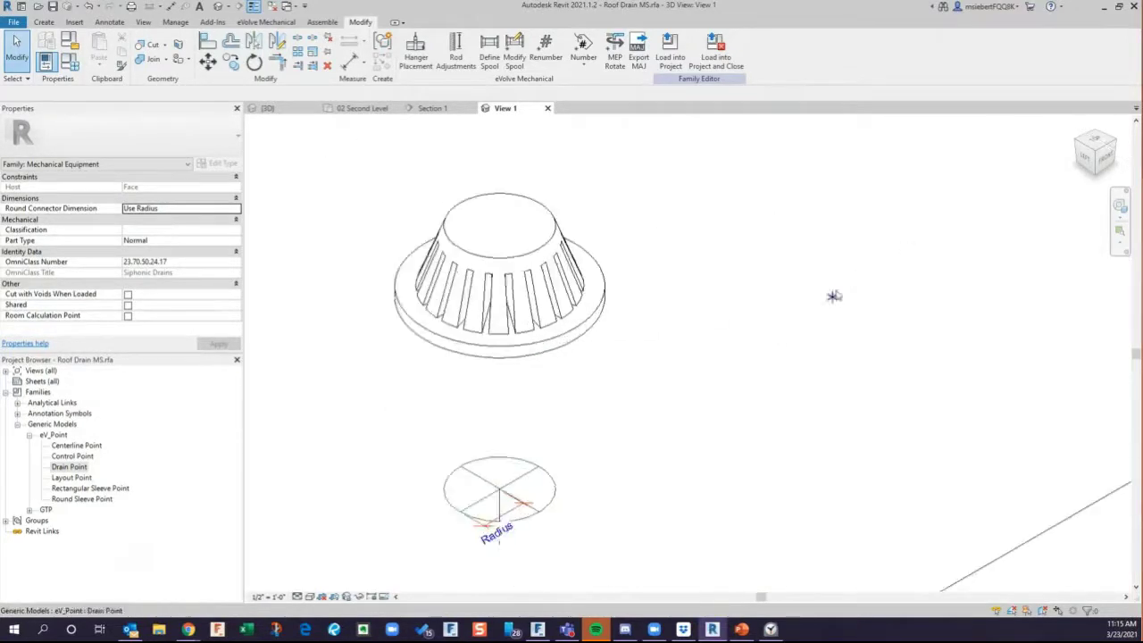
left_click(817, 296)
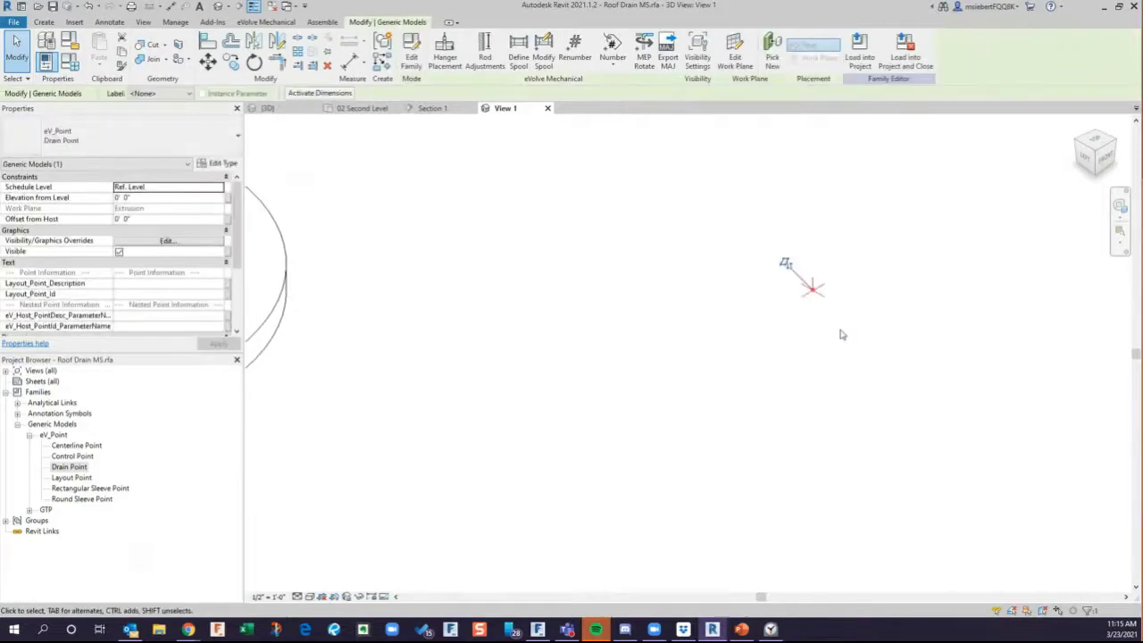
key("Delete")
Start placing a new Drain Point instance and try to put it on the end of the drain's pipe connector from the left side.
left_click(1088, 158)
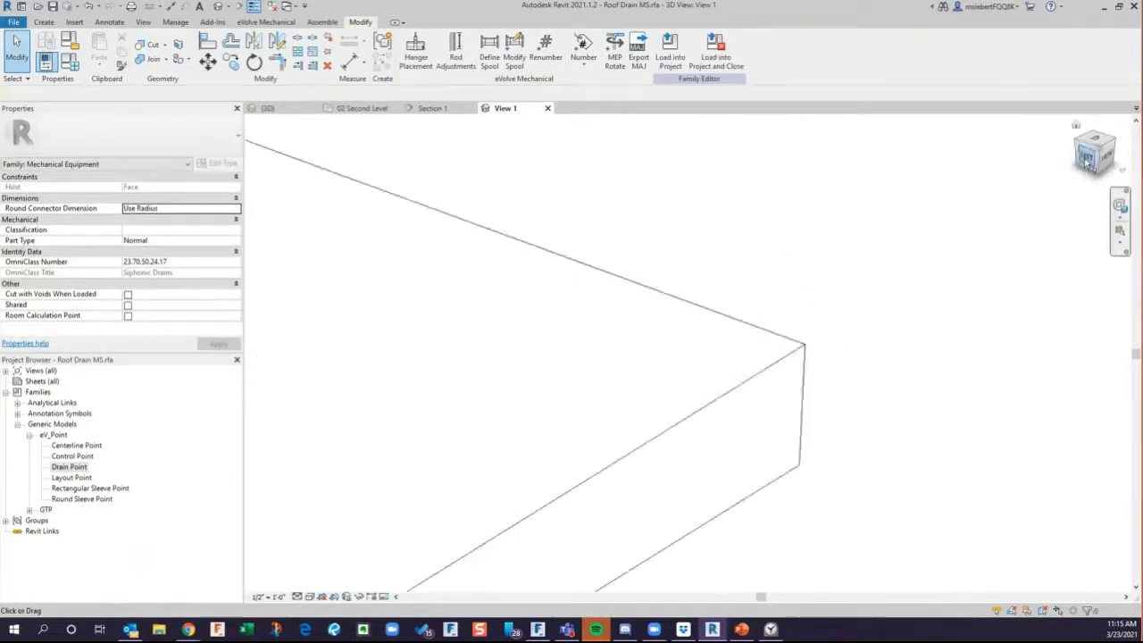
scroll(689, 391, "up", 8)
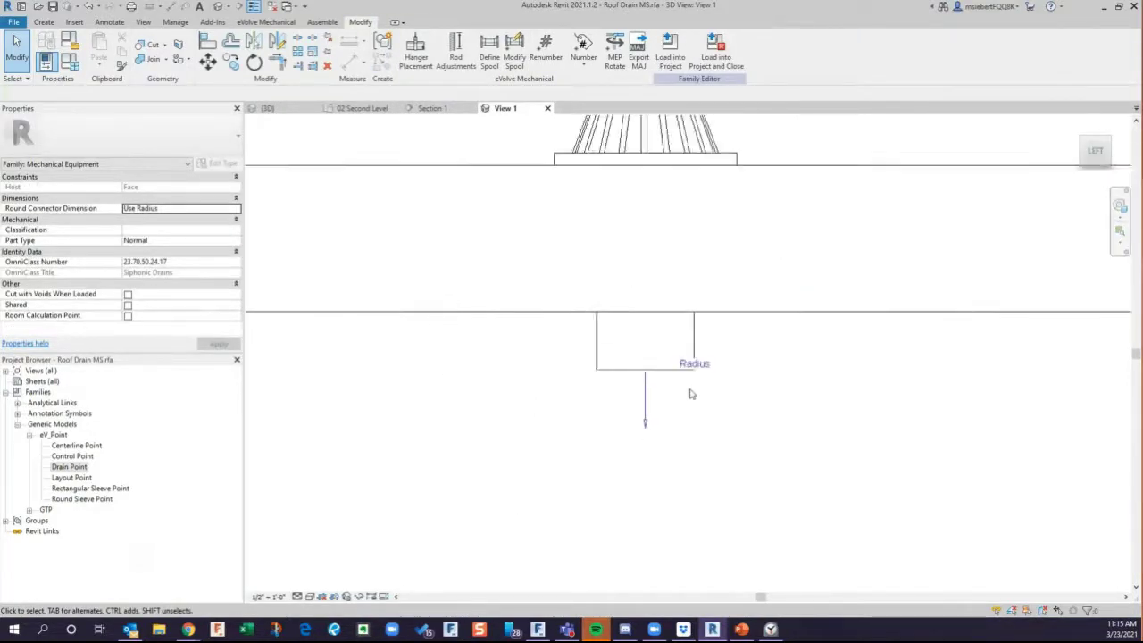
left_click_drag(69, 466, 604, 377)
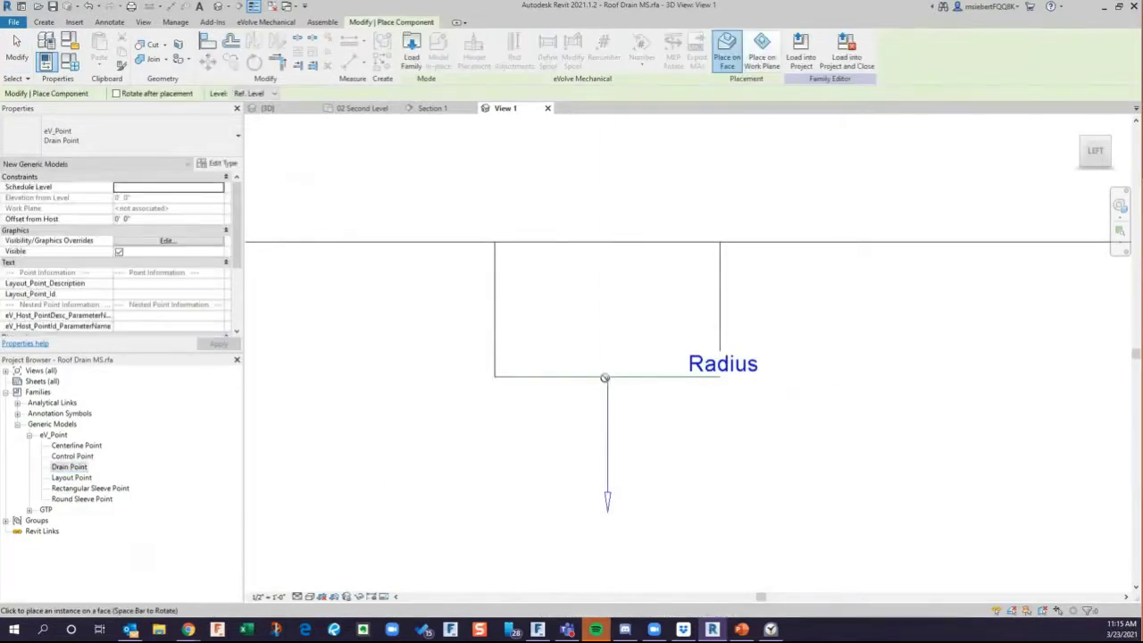
scroll(605, 376, "up", 4)
scroll(611, 376, "up", 3)
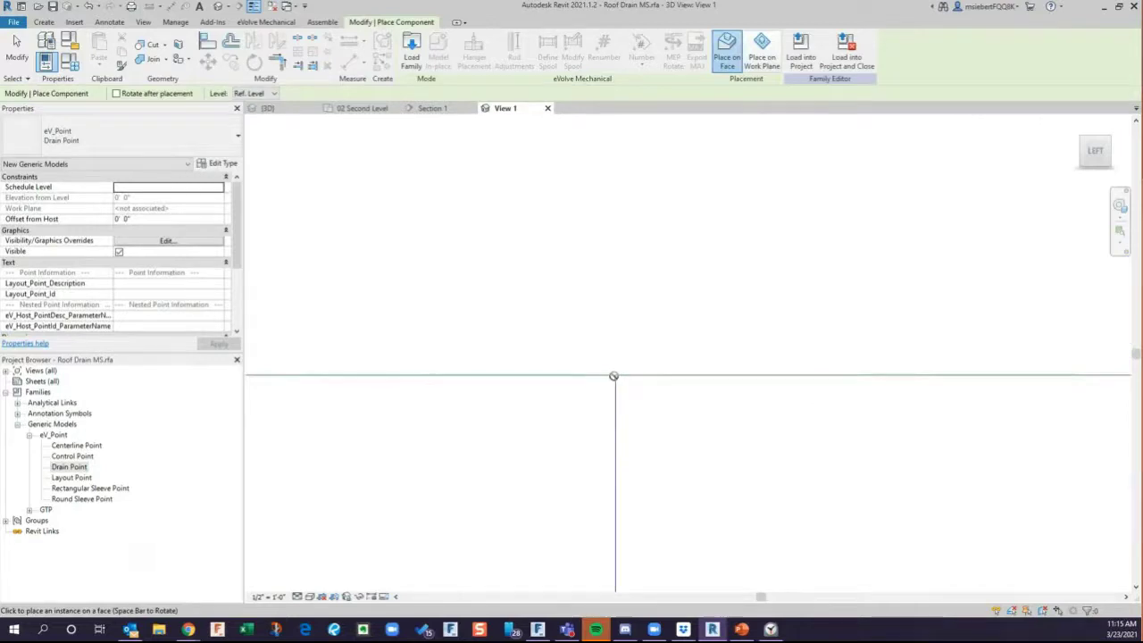
left_click(611, 376)
left_click(1081, 141)
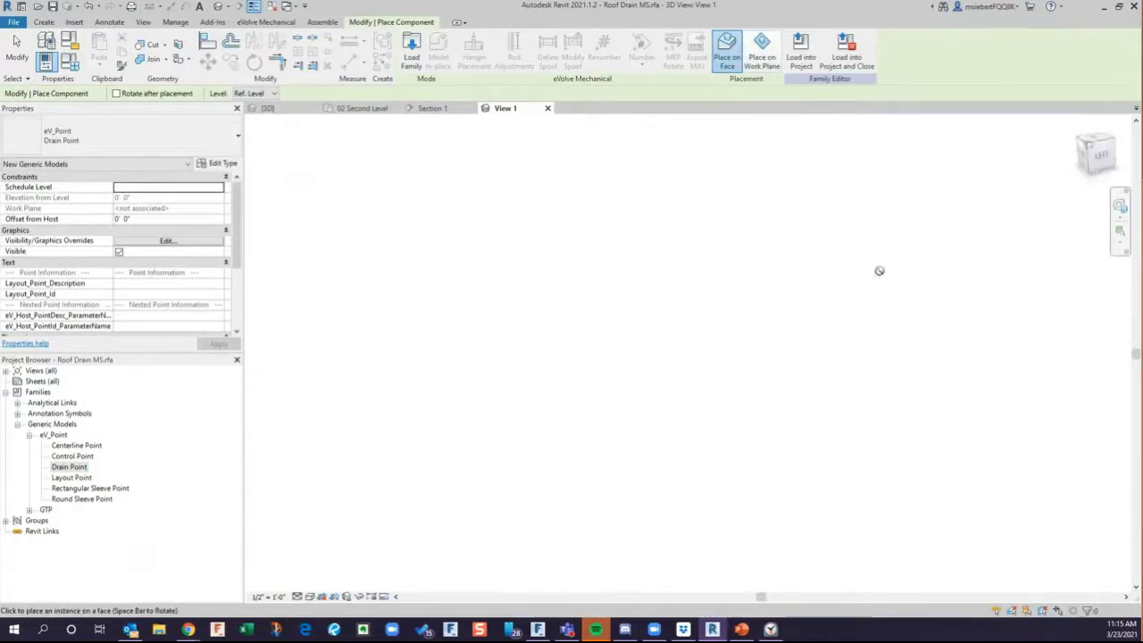
Place the Drain Point at the centre of the drain's circular pipe connector in an isometric view and end placement.
scroll(687, 382, "up", 8)
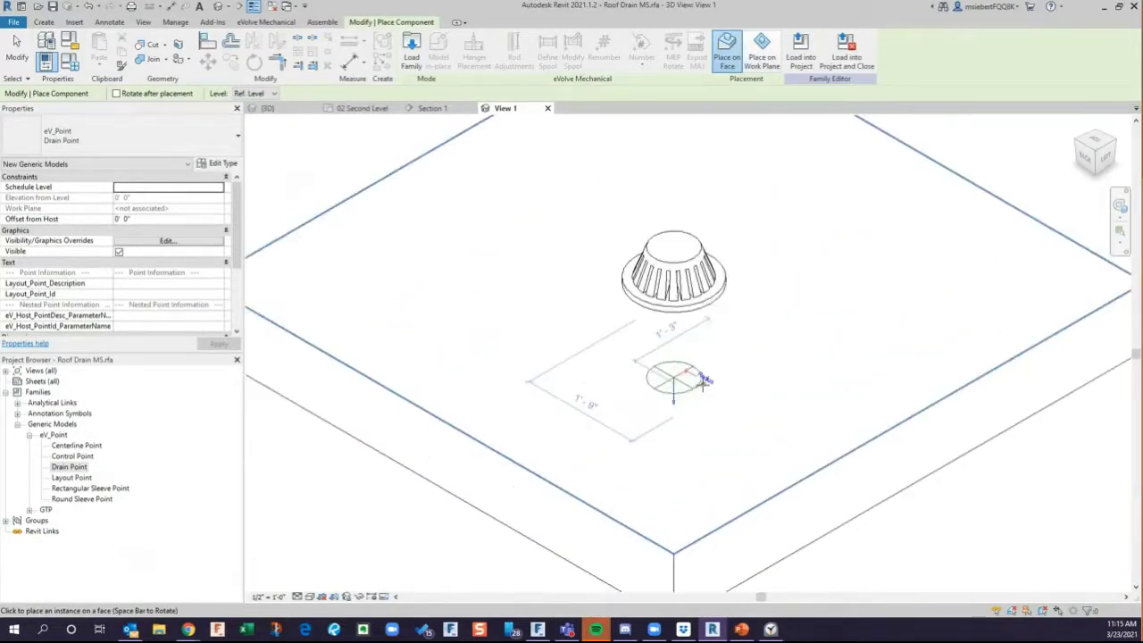
scroll(656, 375, "up", 5)
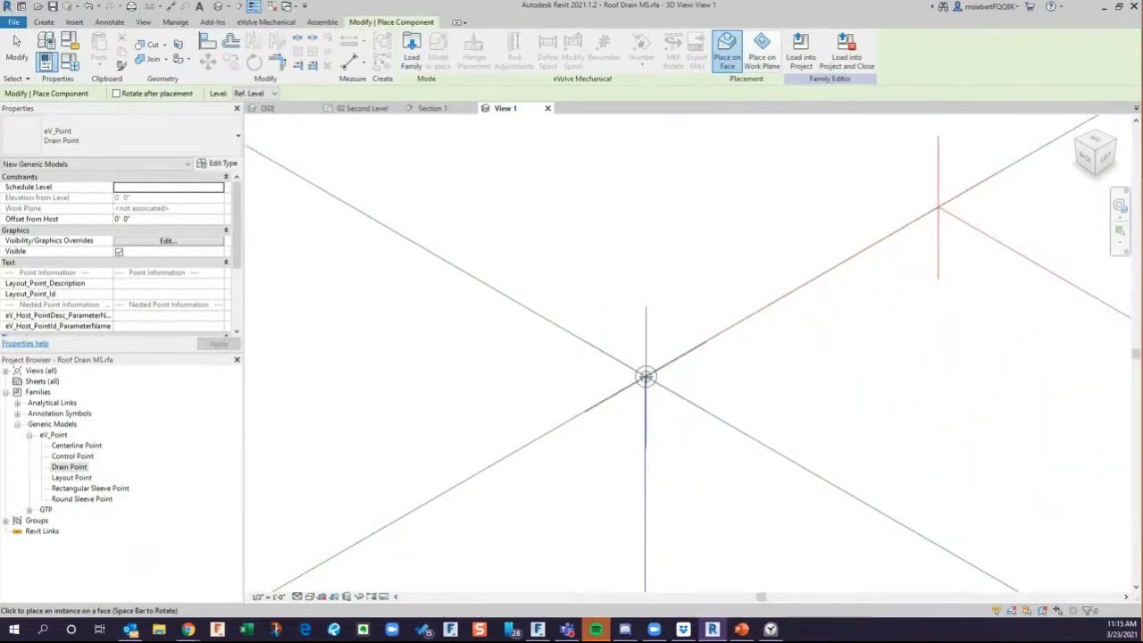
left_click(645, 376)
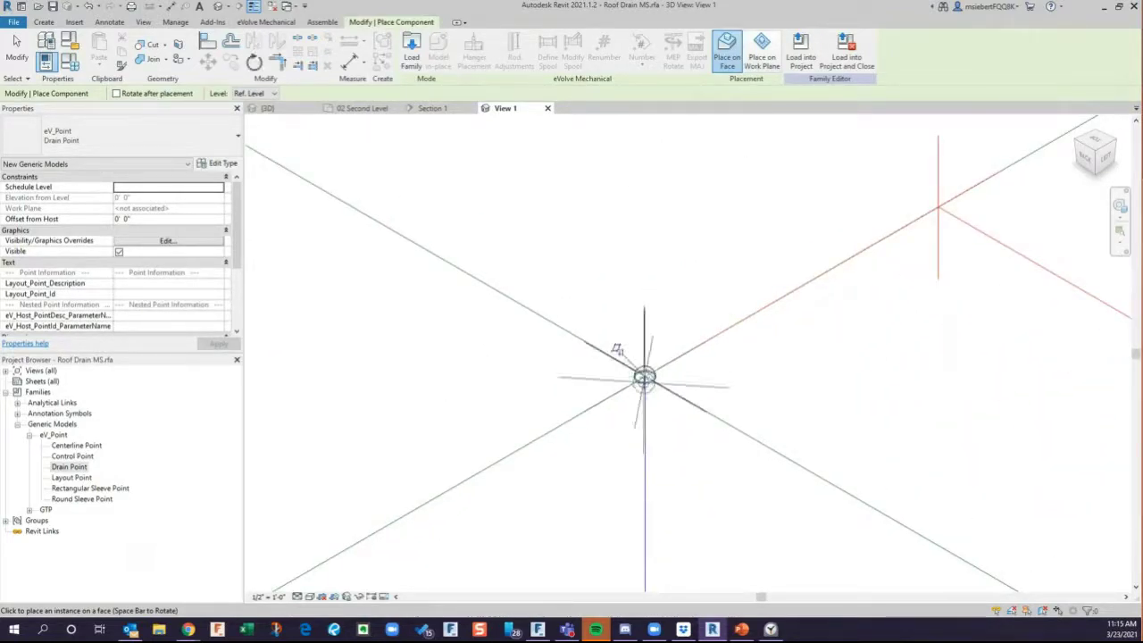
right_click(642, 298)
left_click(665, 305)
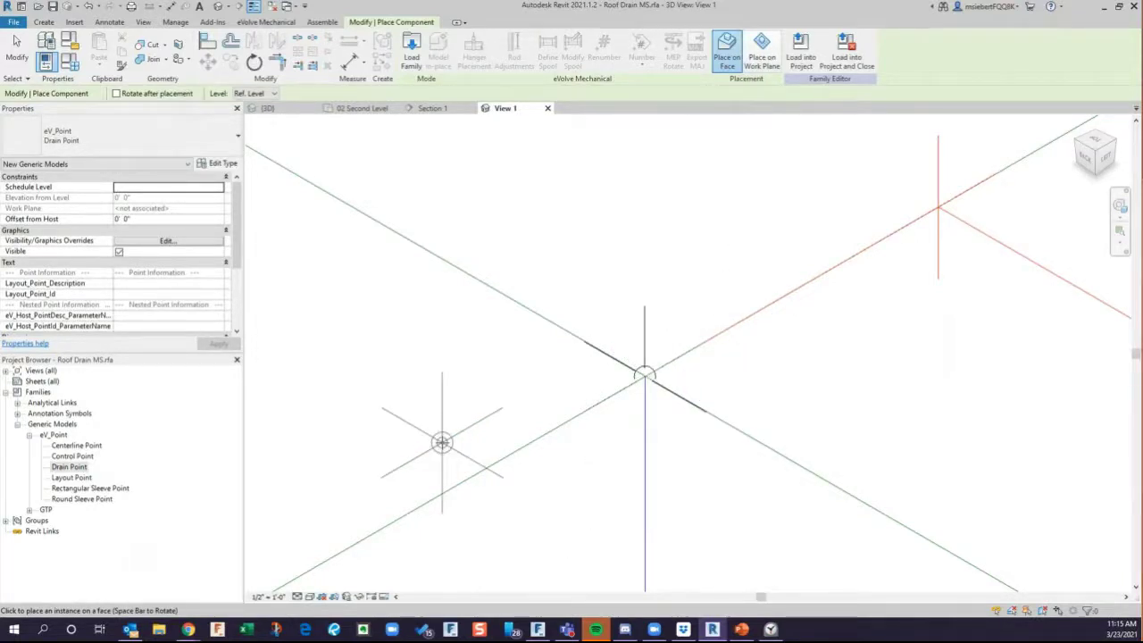
right_click(669, 264)
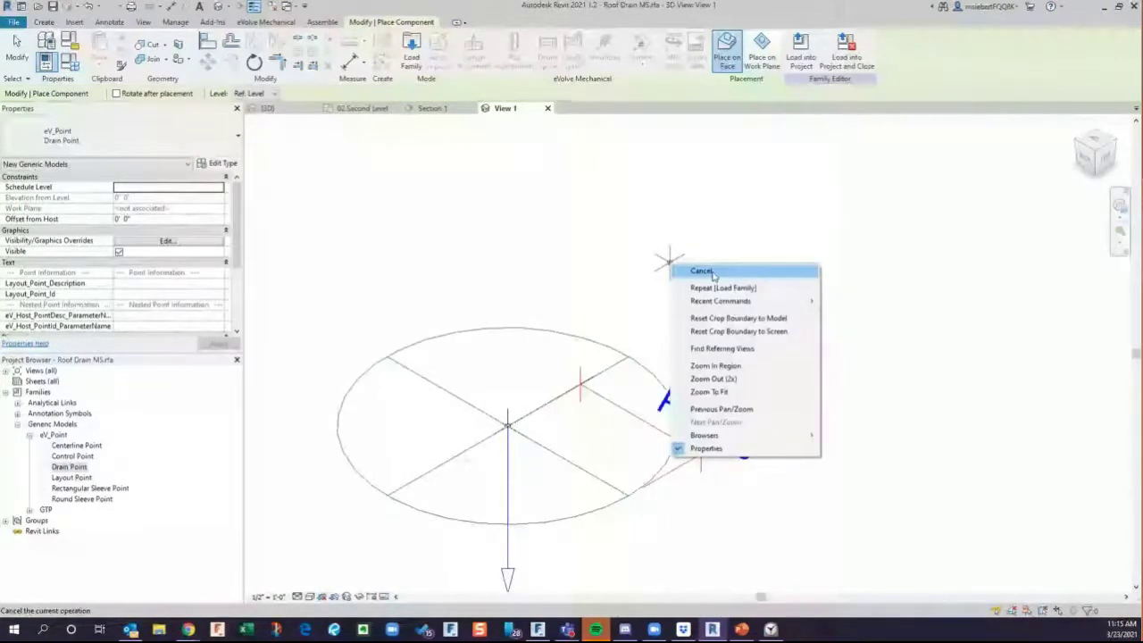
left_click(700, 271)
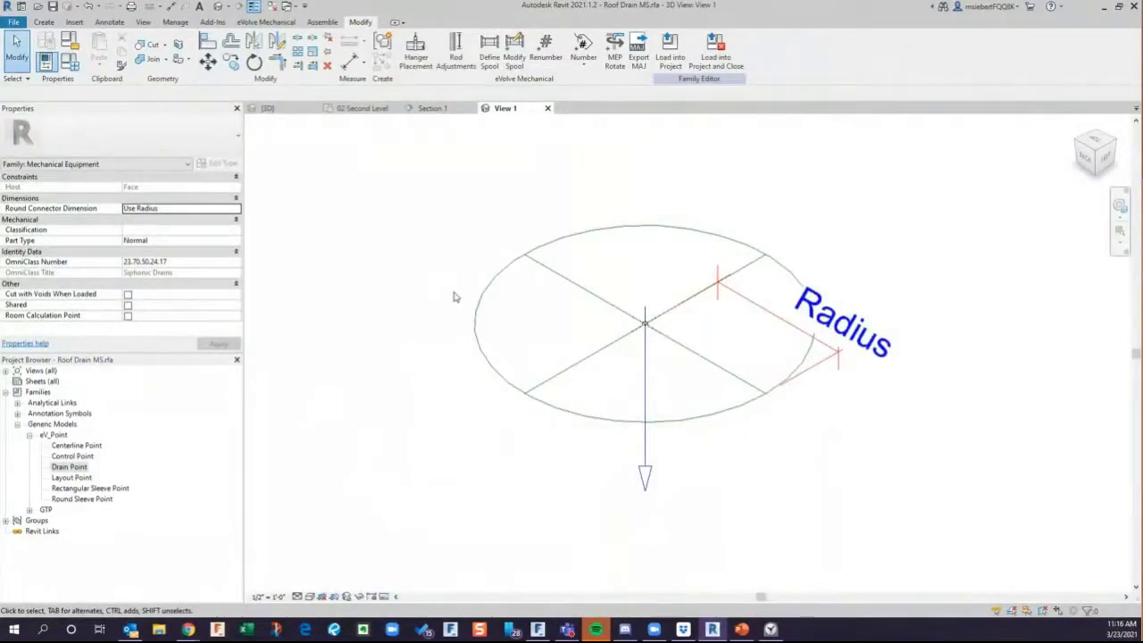
middle_click_drag(449, 298, 351, 420)
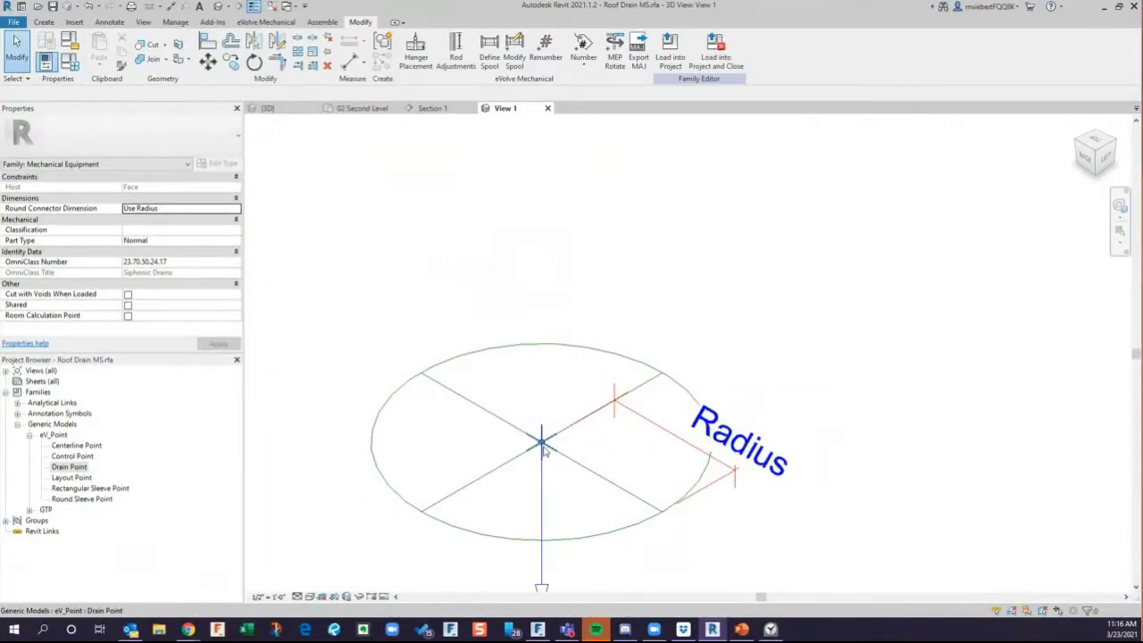
scroll(545, 451, "up", 6)
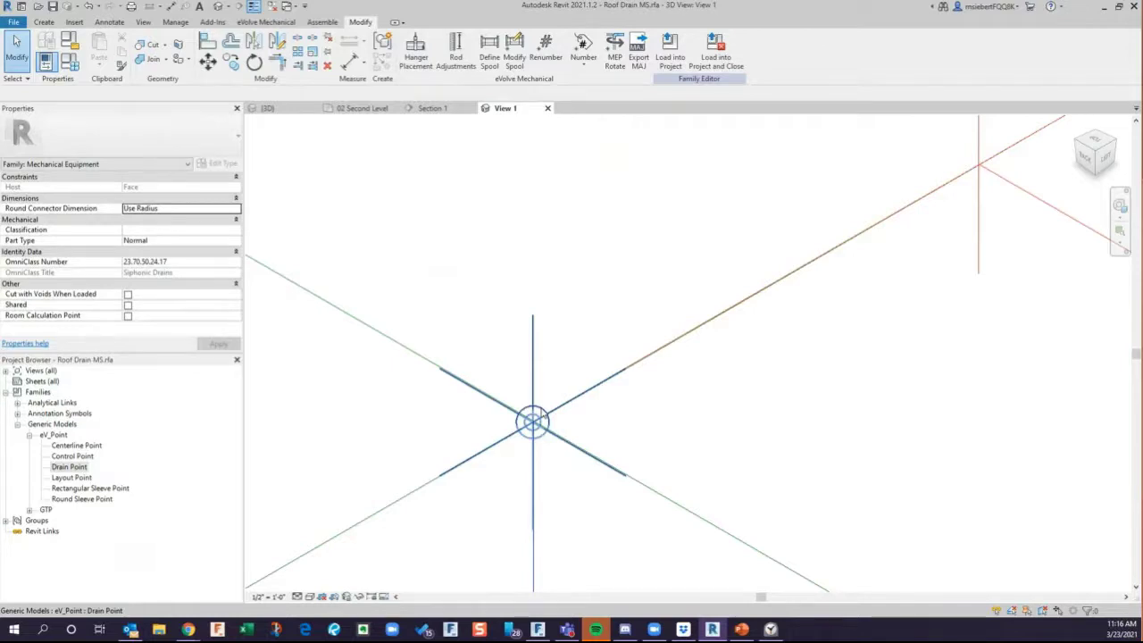
Open the shared parameters for editing and show the eM_Fabrication Custom Data group's parameter list down to its end.
left_click(175, 23)
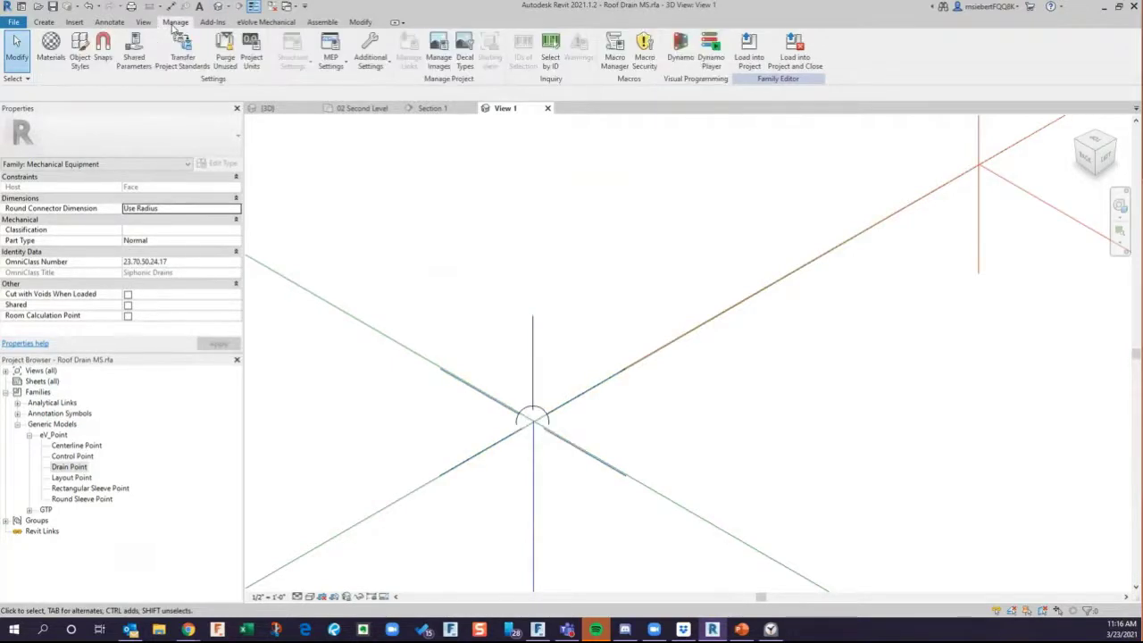
left_click(135, 58)
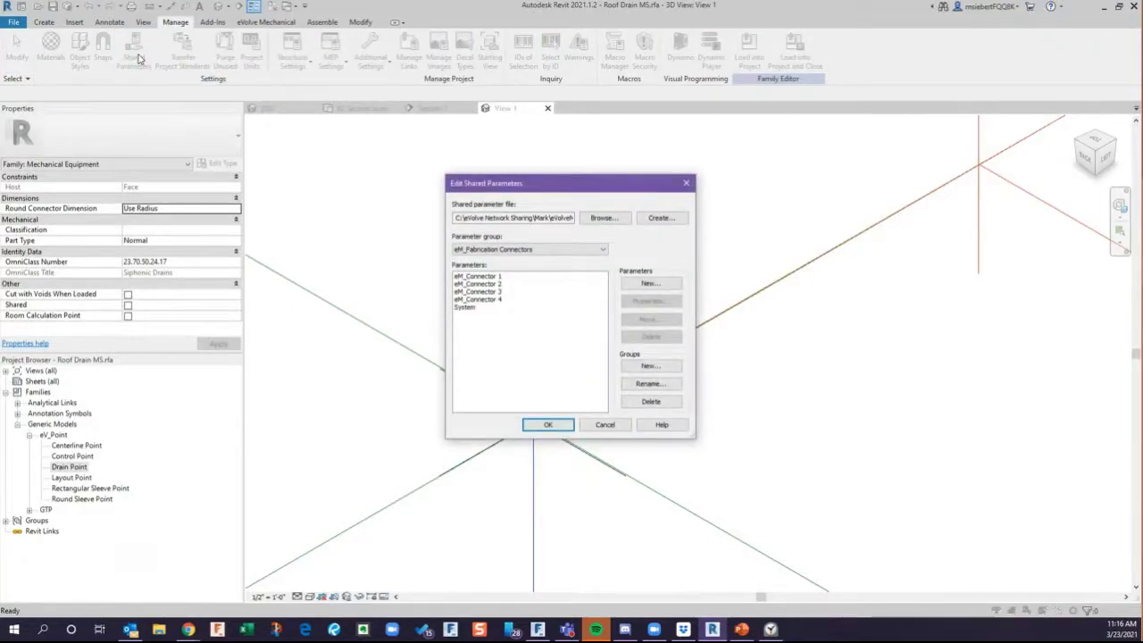
left_click(605, 252)
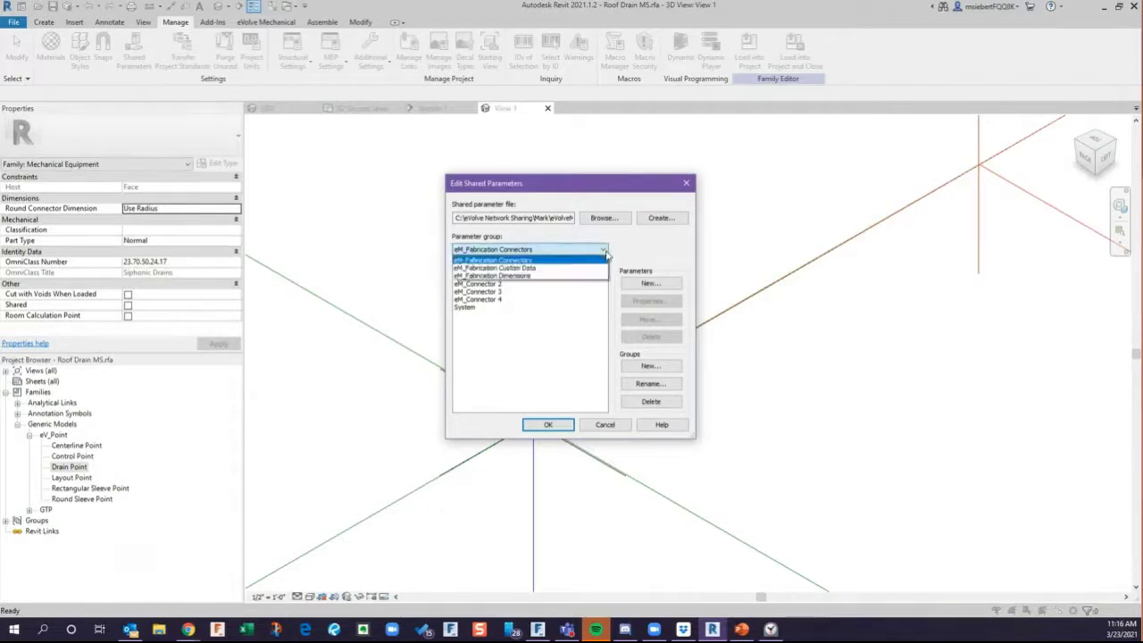
left_click(529, 271)
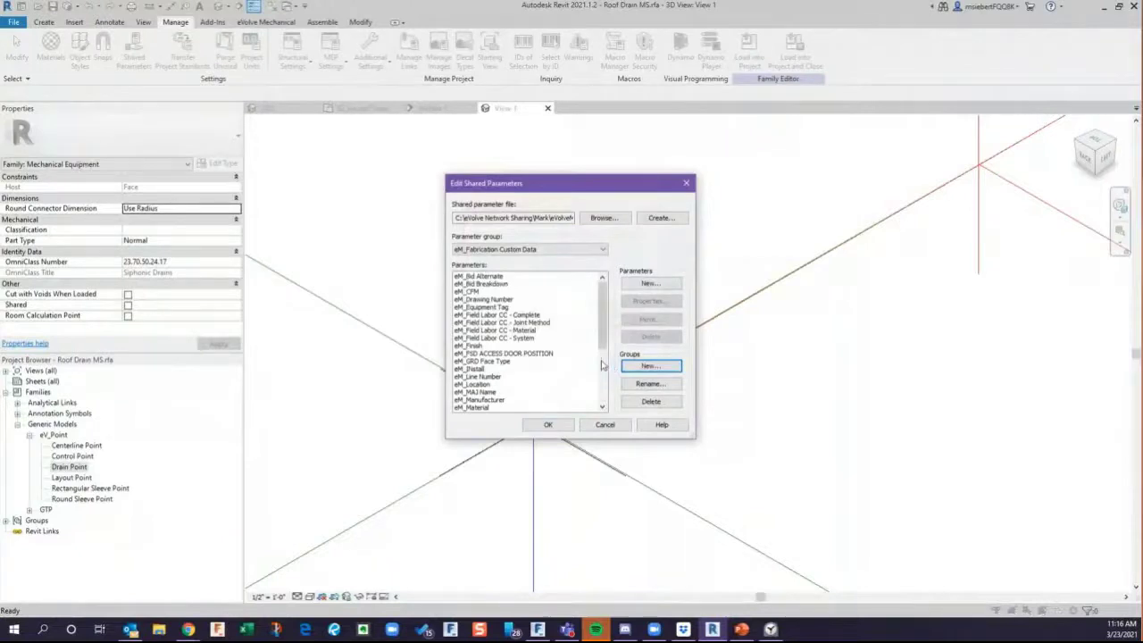
left_click_drag(604, 340, 612, 389)
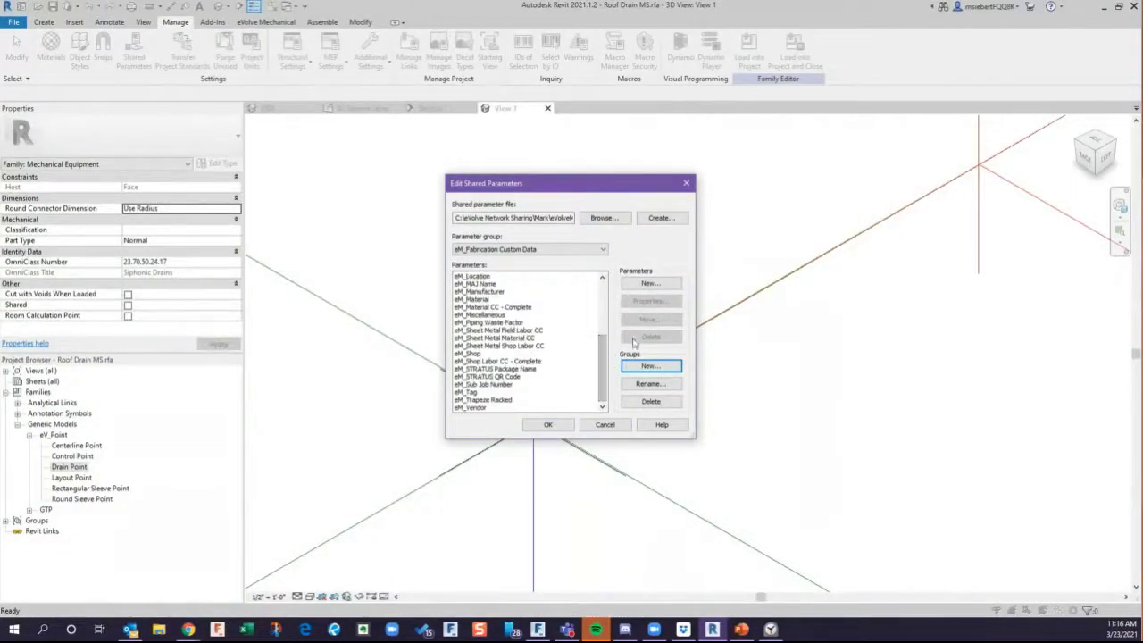
Create a shared parameter named Roof_Drain_Desc with type Text in the eM_Fabrication Custom Data group.
left_click(654, 285)
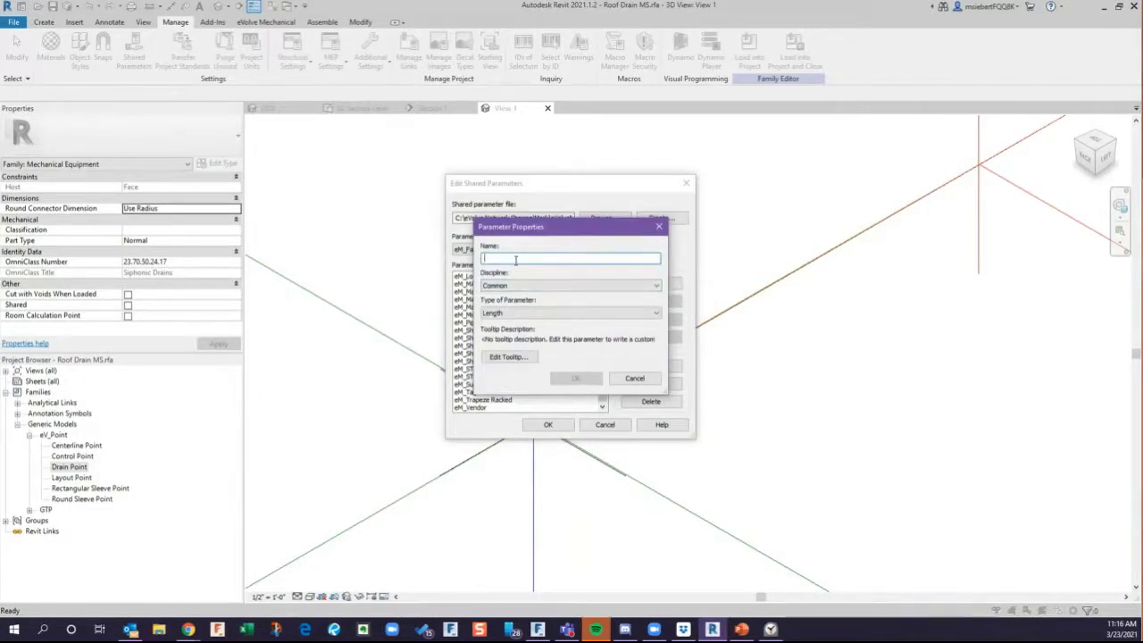
type("Roof_")
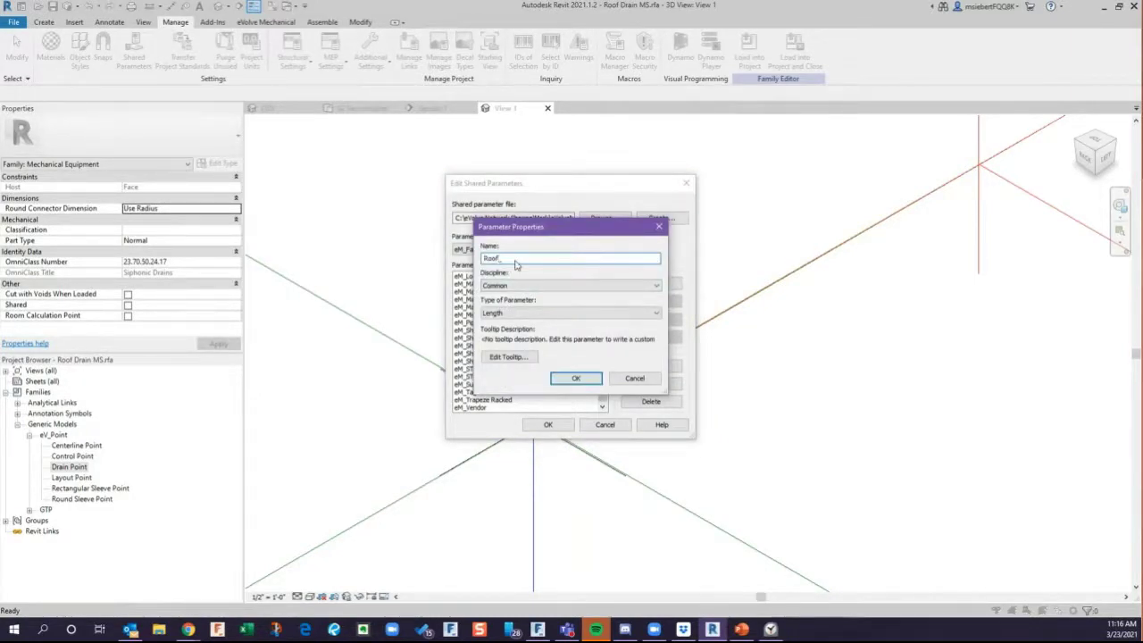
type("Drain_Desc")
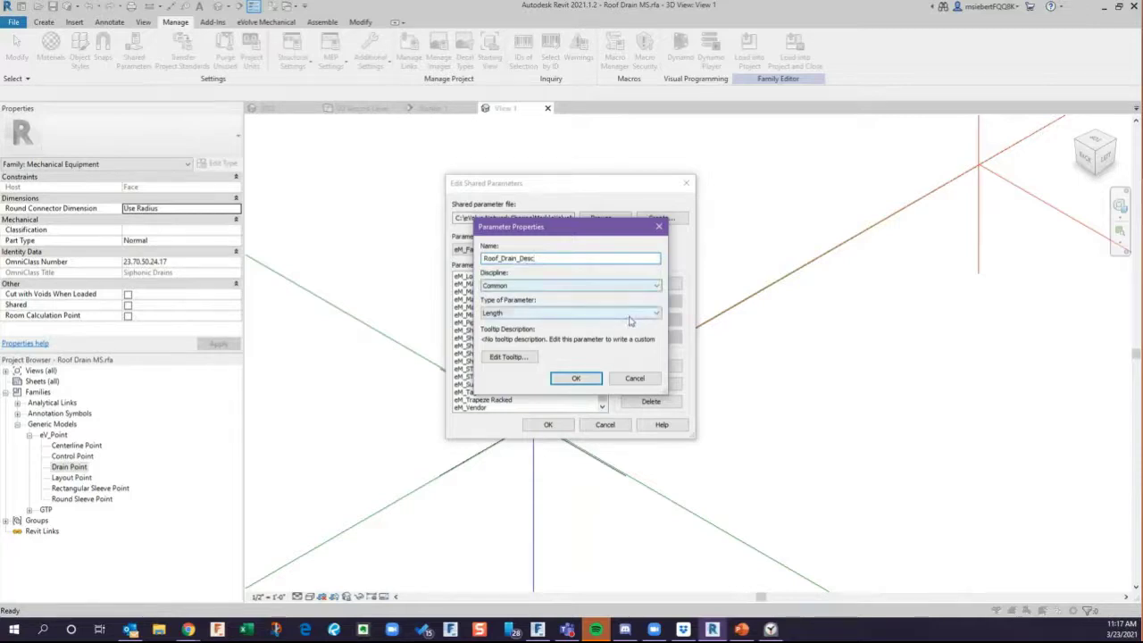
left_click(580, 313)
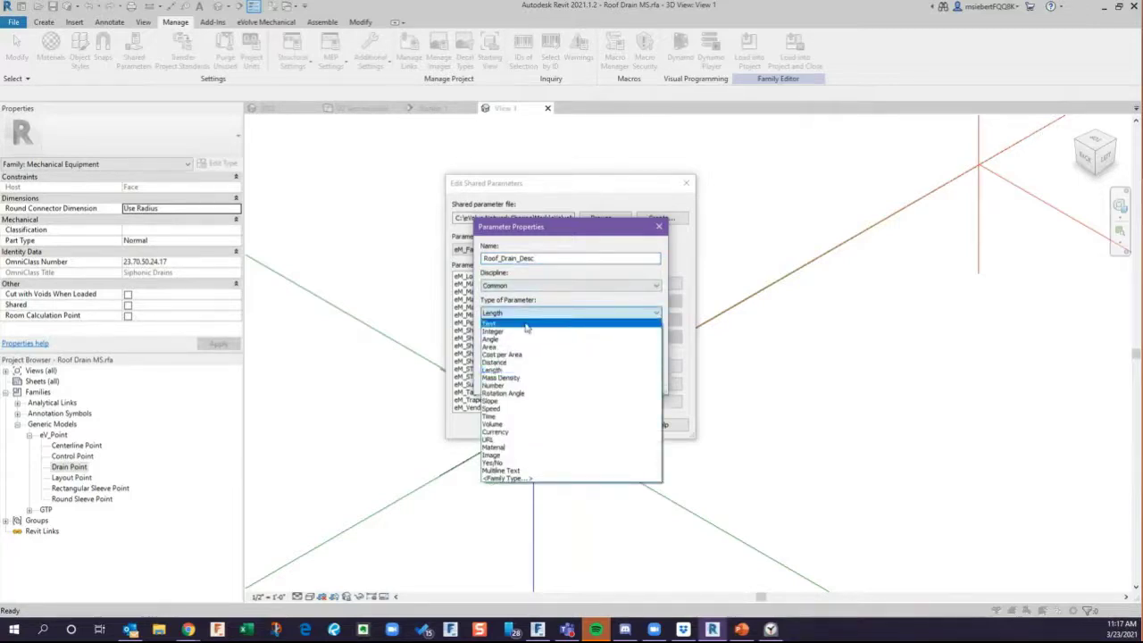
left_click(526, 325)
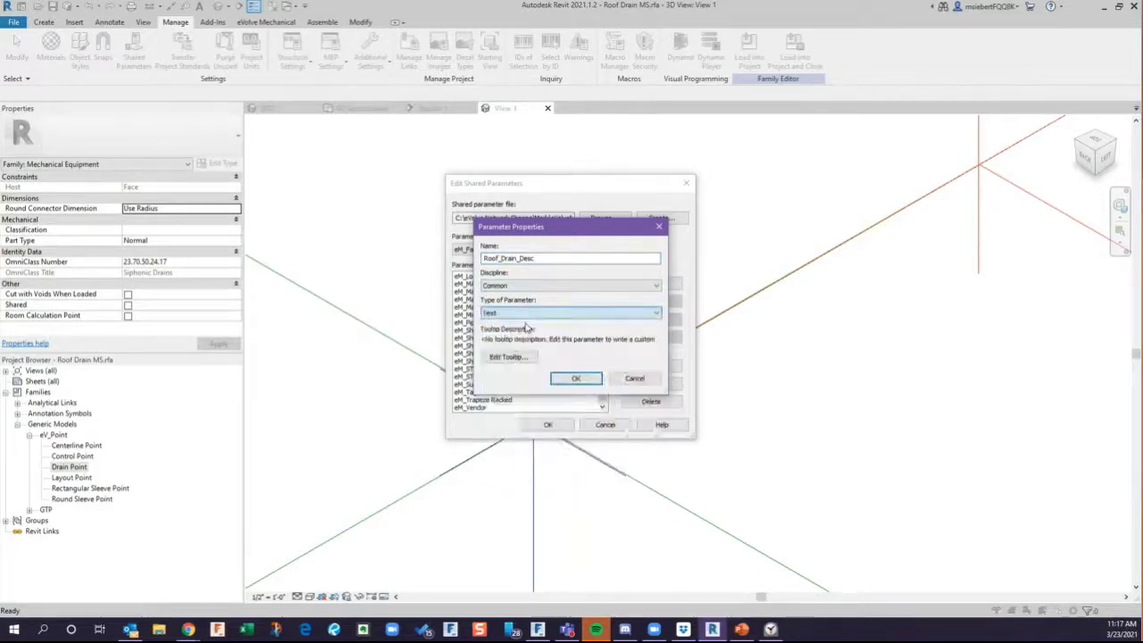
left_click(581, 379)
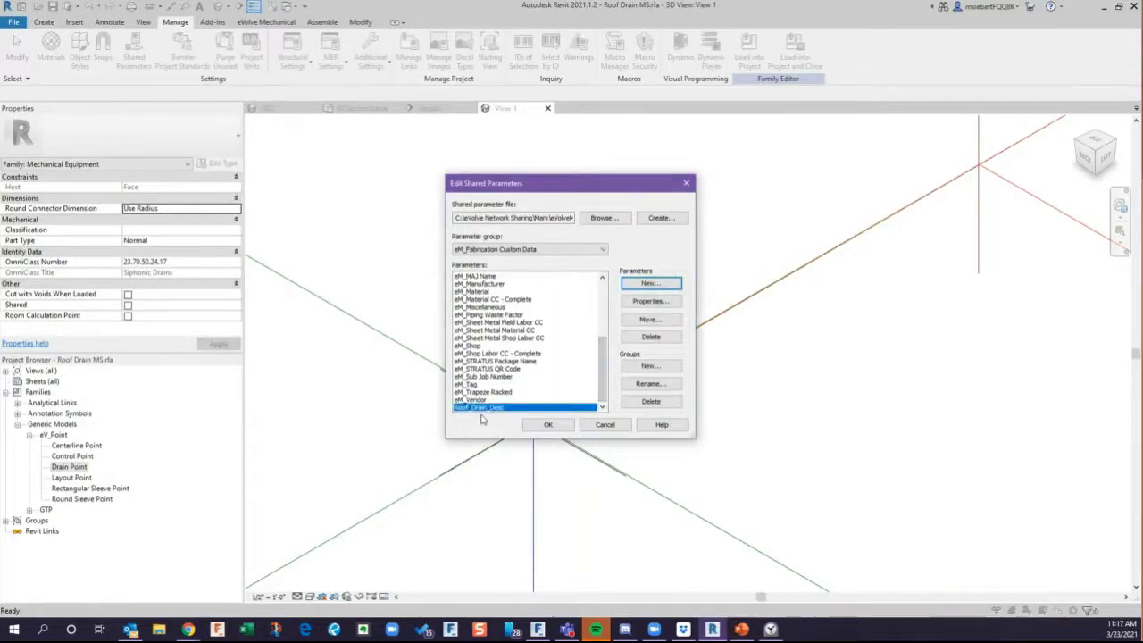
Add a second shared parameter named Roof_Drain_Pt to the same group and accept the shared parameter edits.
left_click(650, 284)
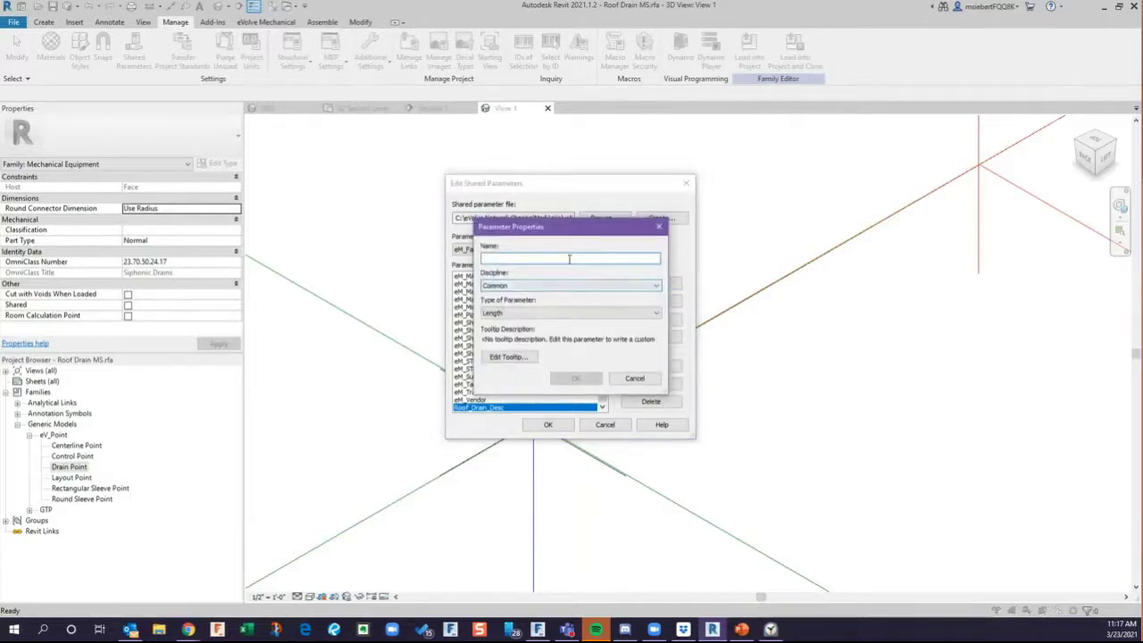
type("Roof")
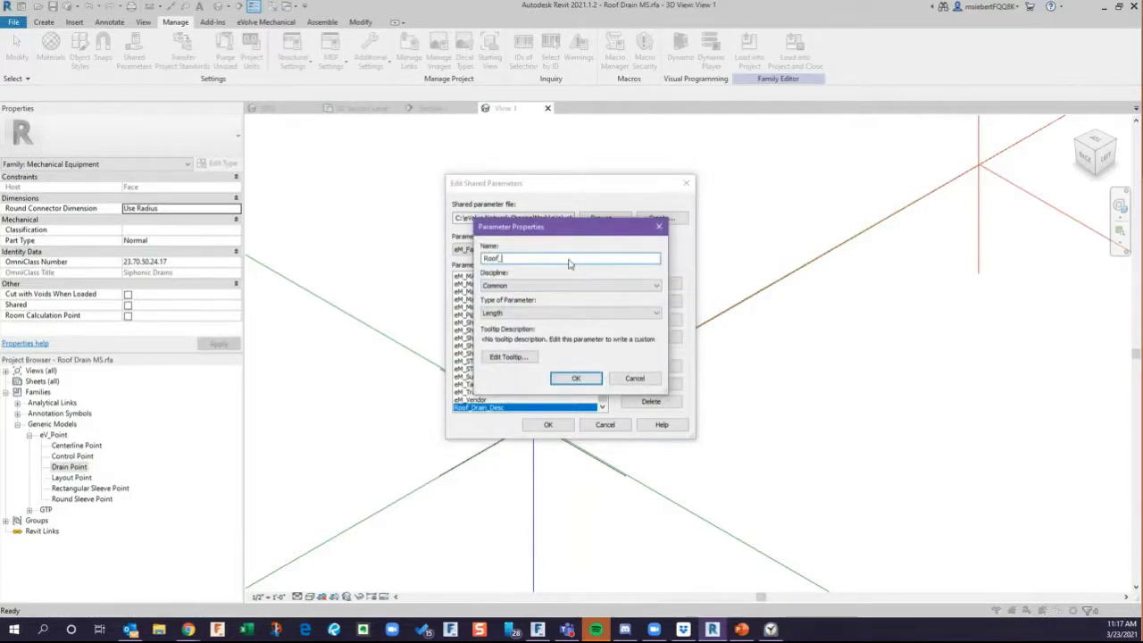
type("_Drain_Ht")
left_click(575, 378)
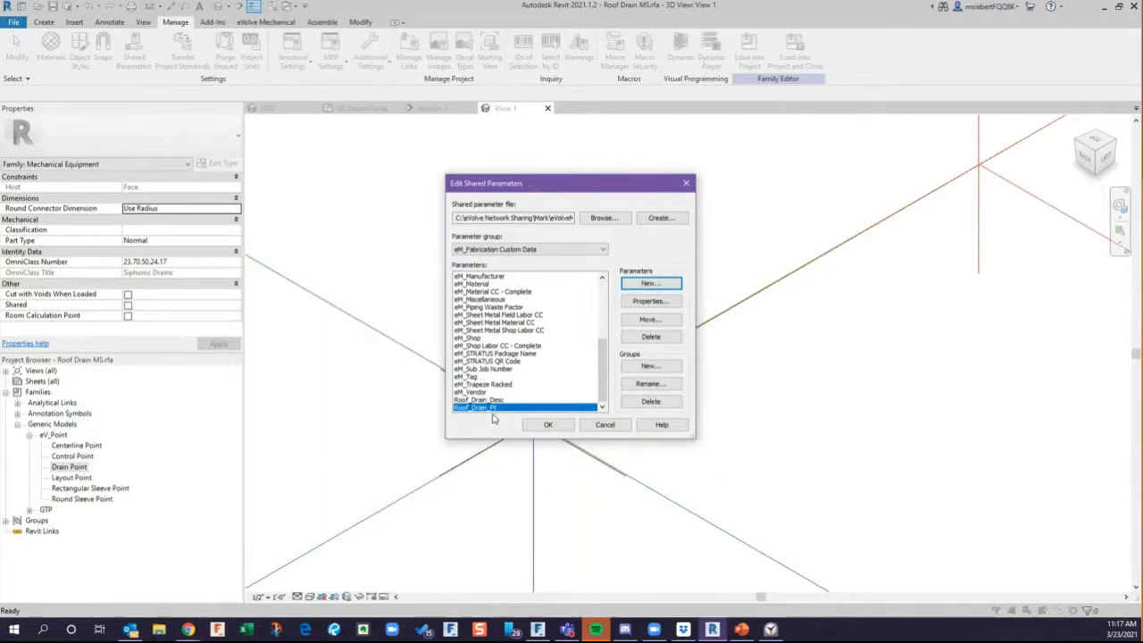
left_click(551, 427)
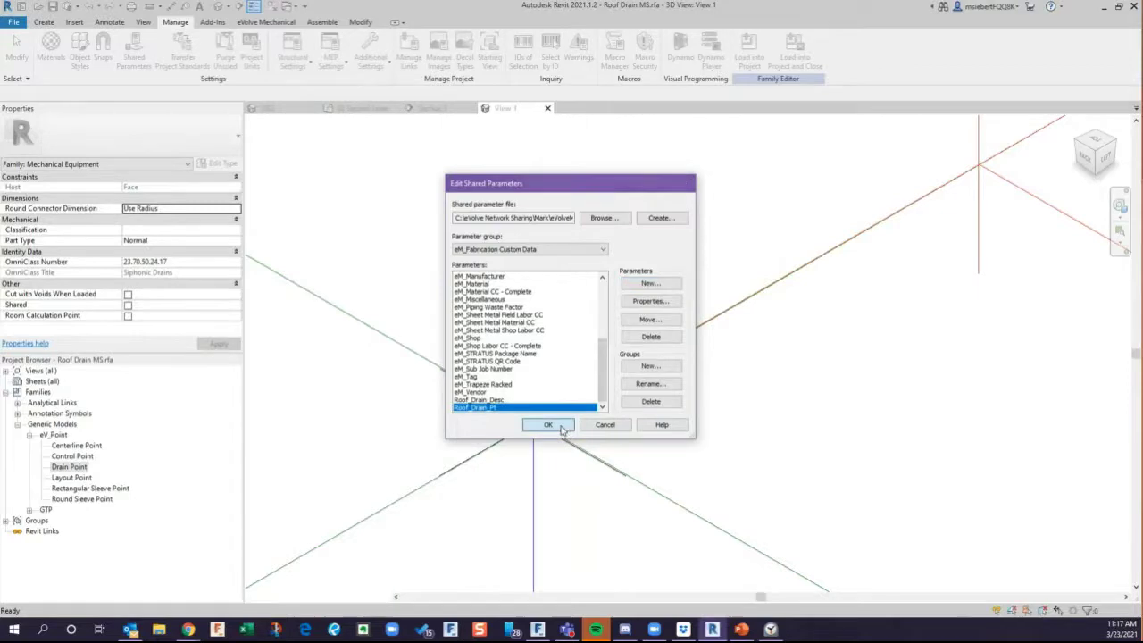
Select the placed Drain Point and start a new shared parameter to associate with its Layout_Point_Description.
middle_click_drag(470, 570, 500, 507)
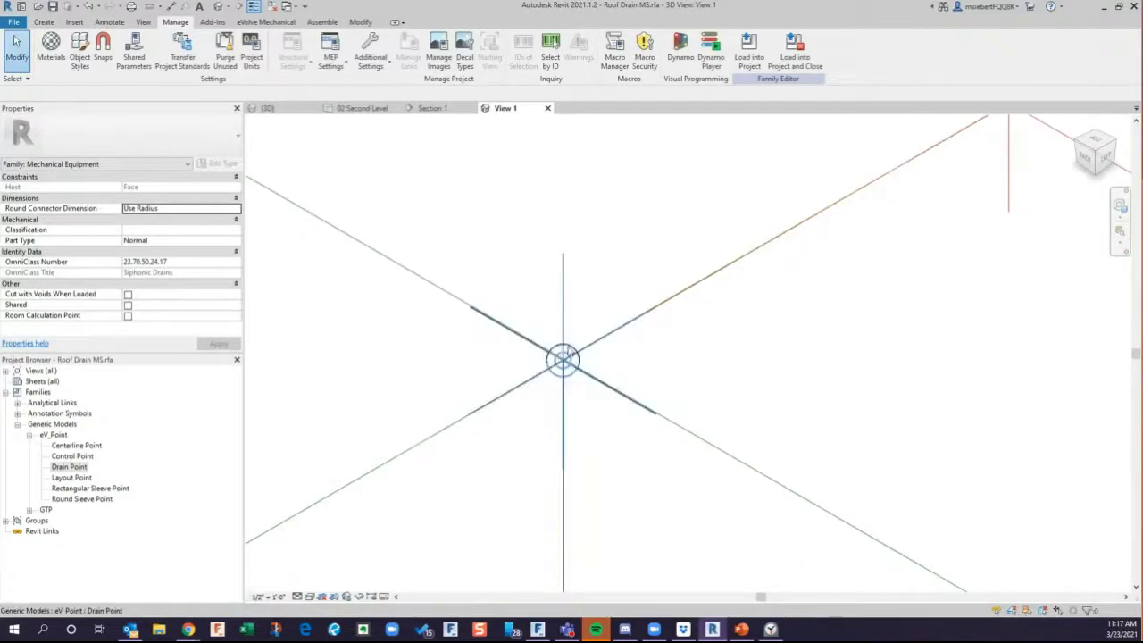
left_click(562, 357)
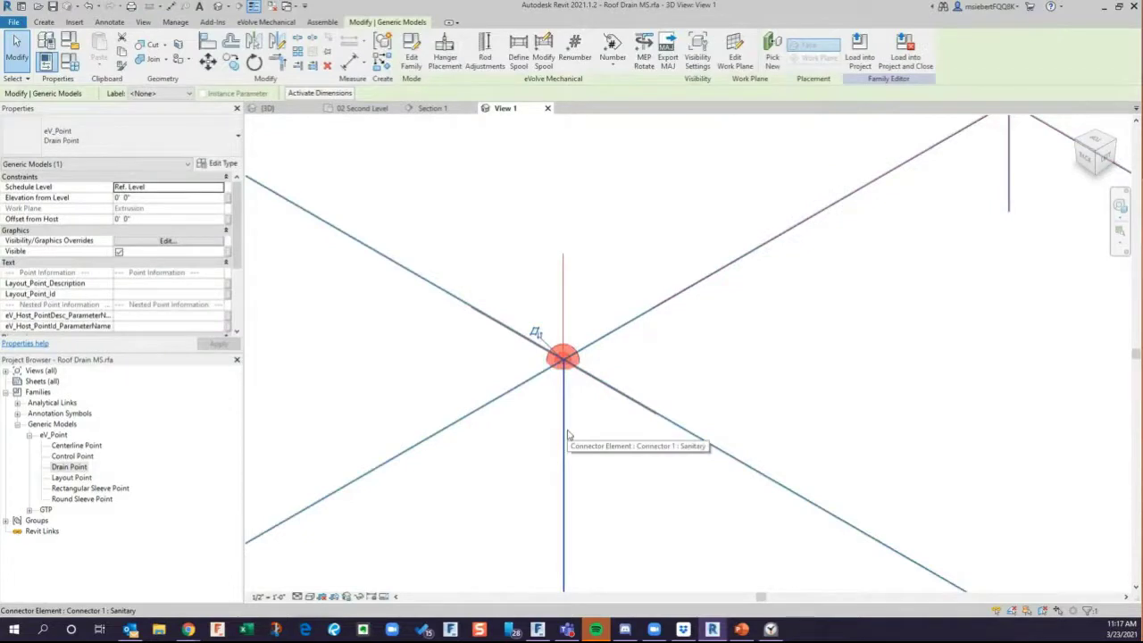
scroll(152, 268, "down", 3)
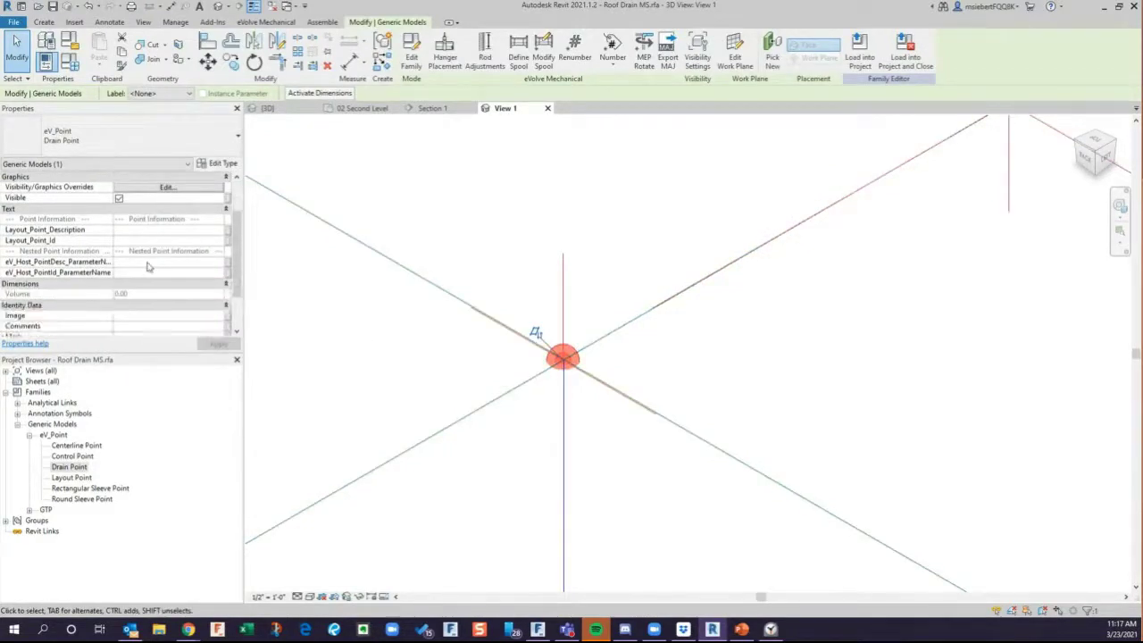
scroll(154, 269, "up", 2)
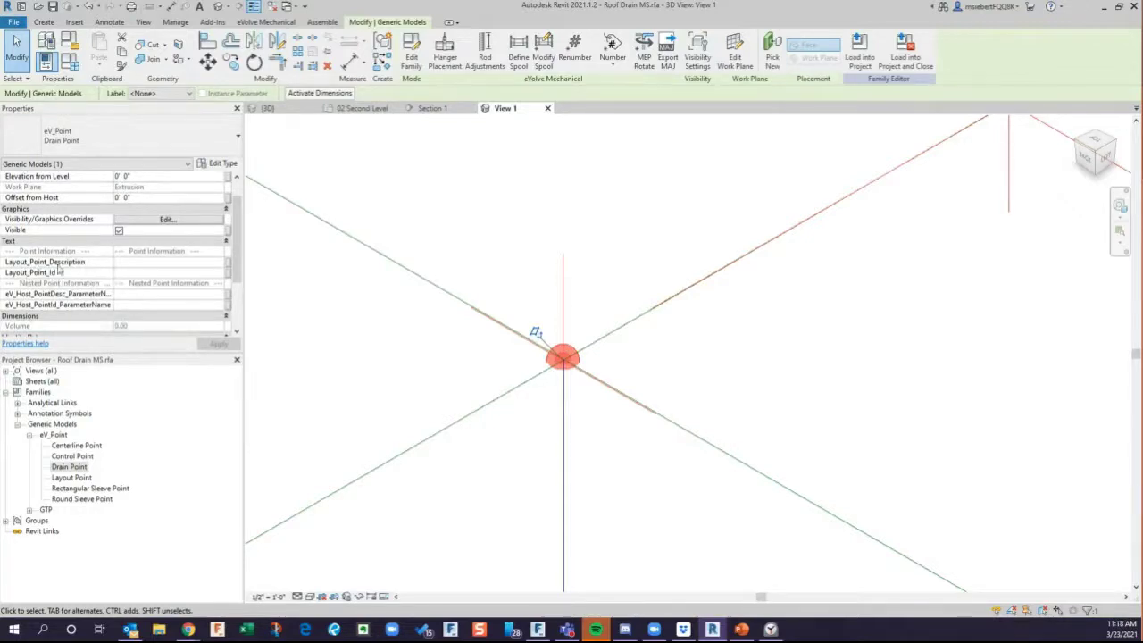
left_click(230, 267)
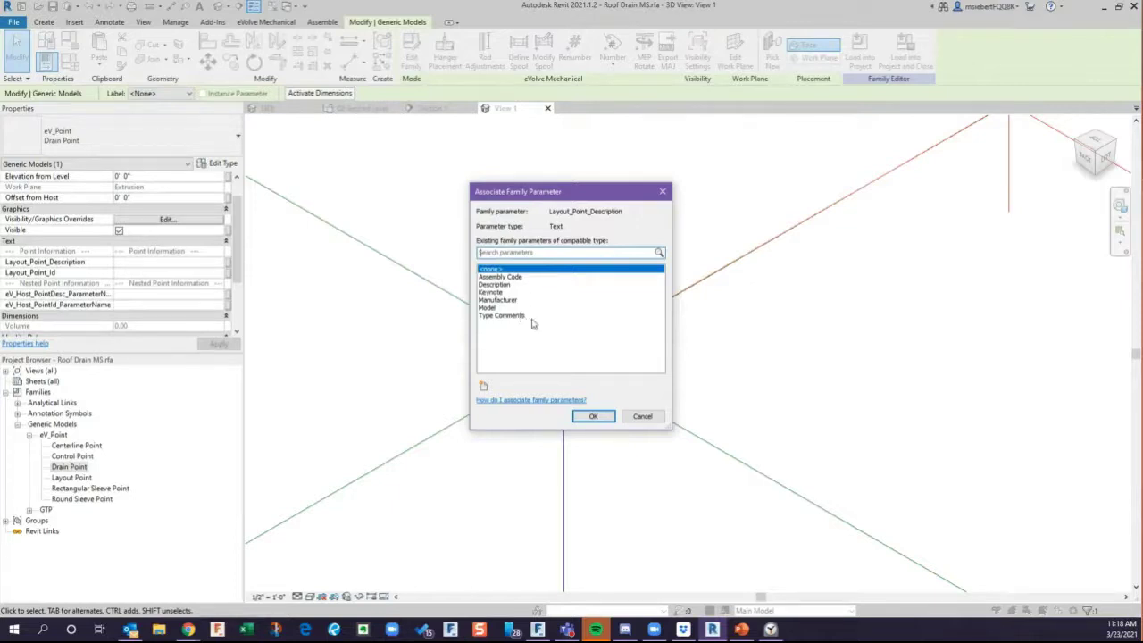
left_click(482, 386)
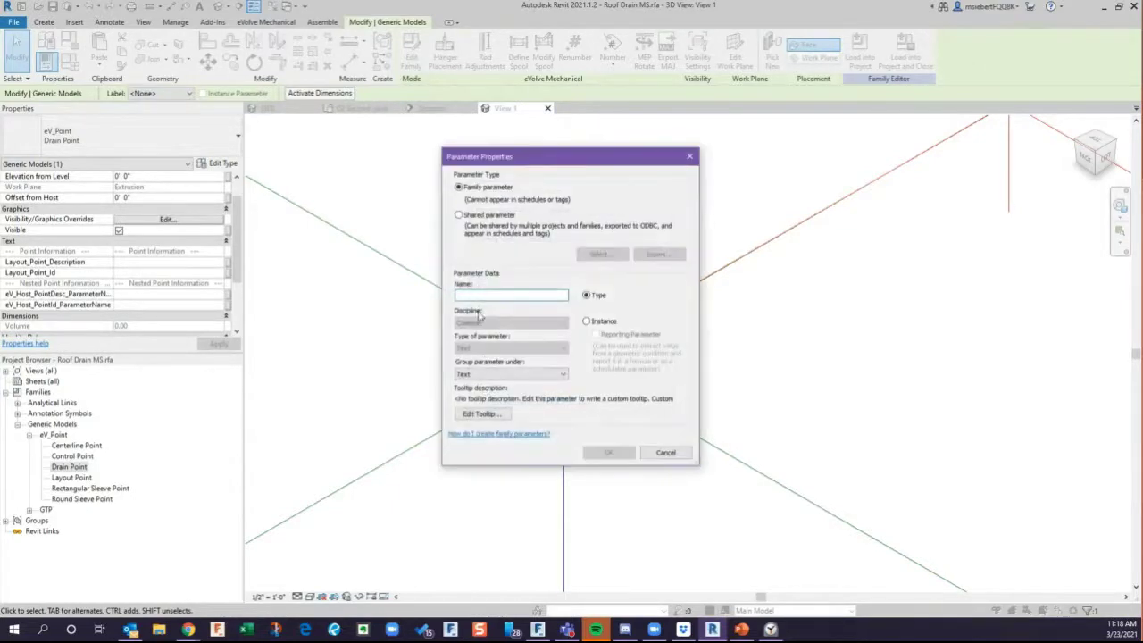
left_click(458, 216)
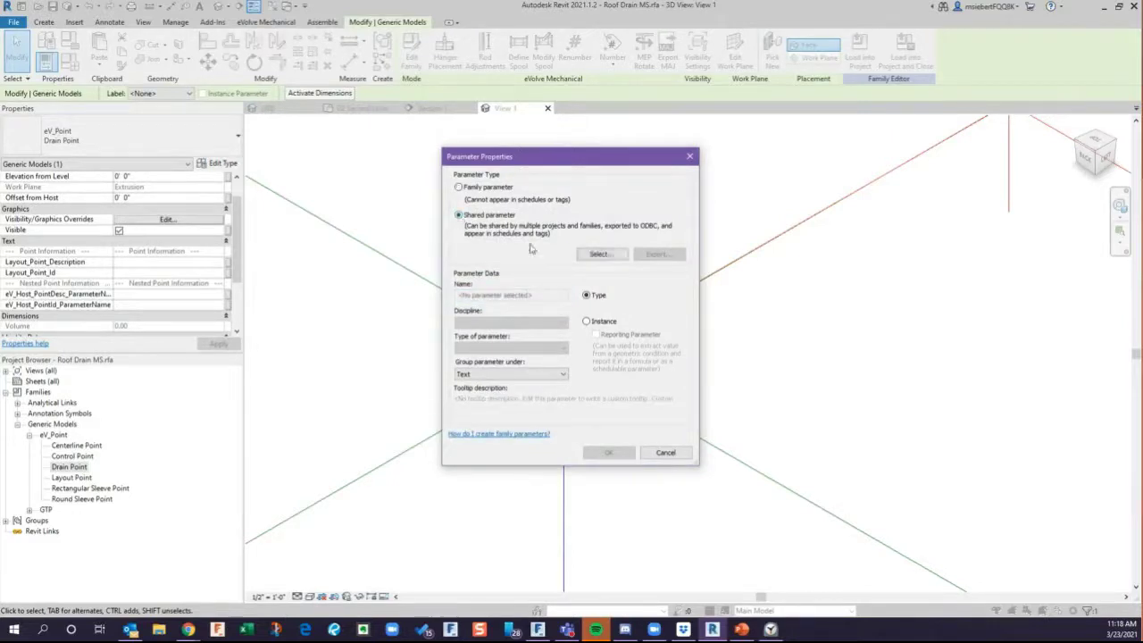
Choose Roof_Drain_Desc from the eM_Fabrication Custom Data group as the shared parameter.
left_click(599, 254)
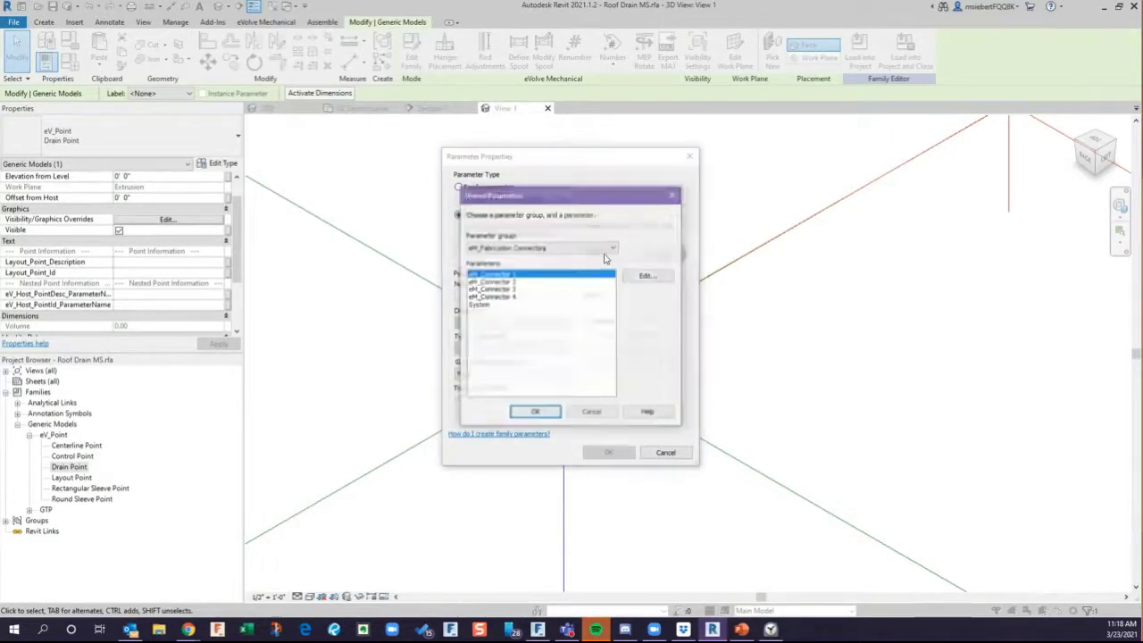
left_click(613, 255)
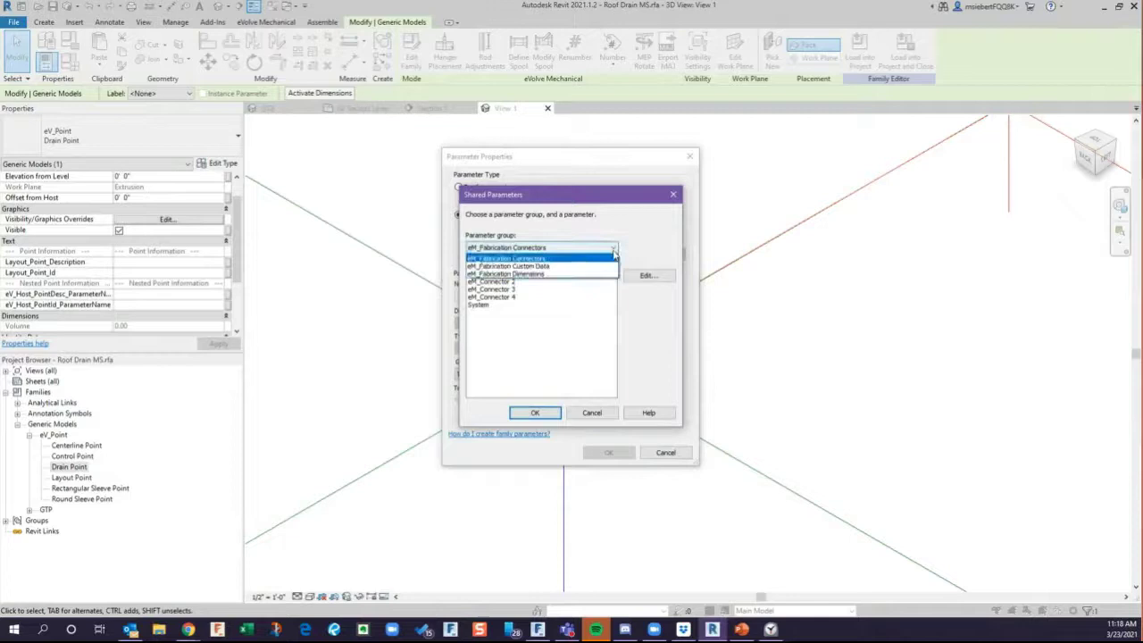
left_click(516, 267)
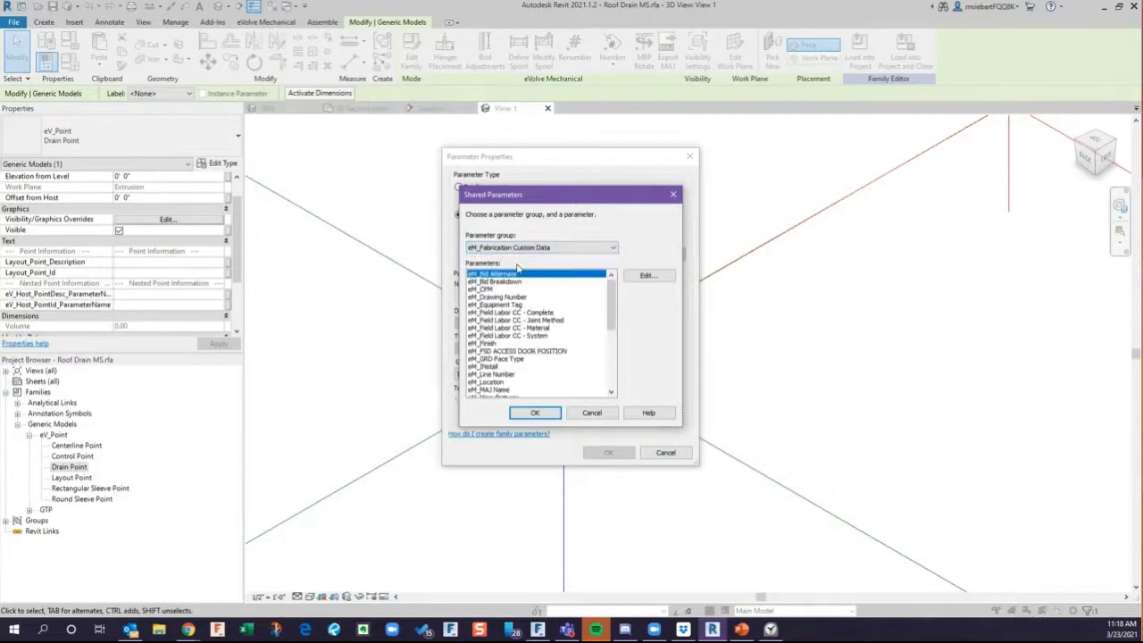
left_click(610, 313)
left_click_drag(611, 313, 600, 388)
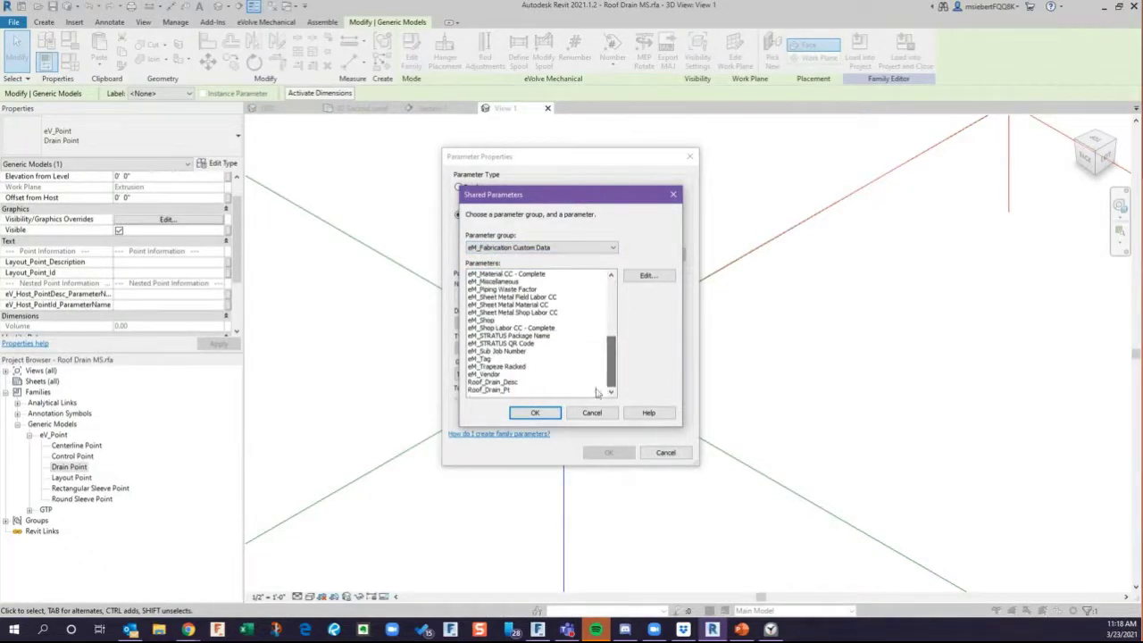
left_click(504, 383)
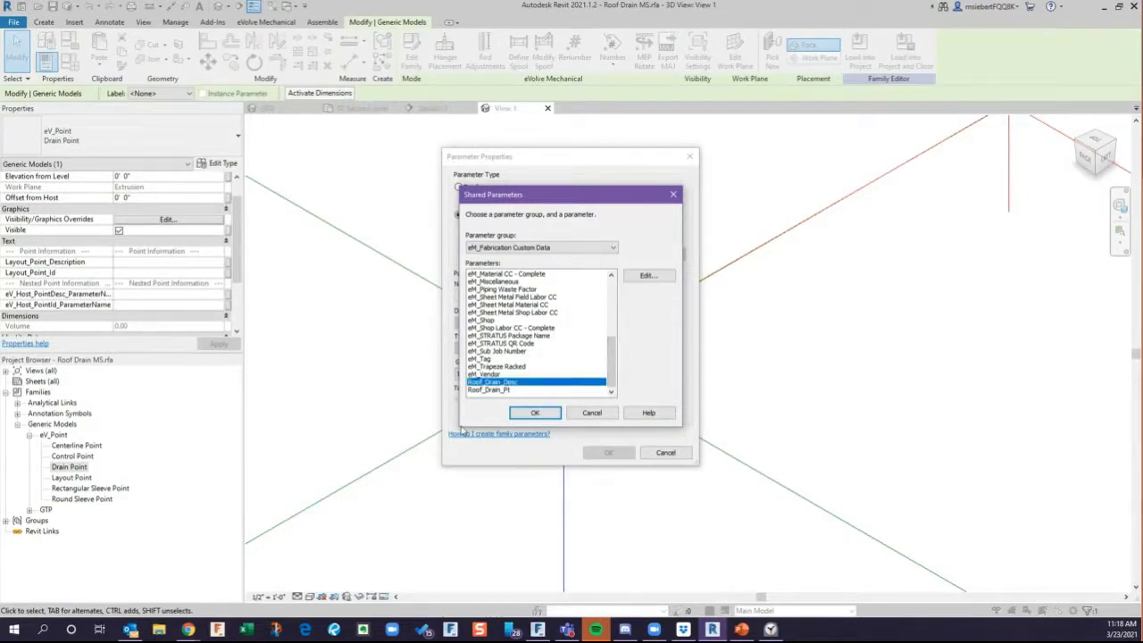
left_click(535, 413)
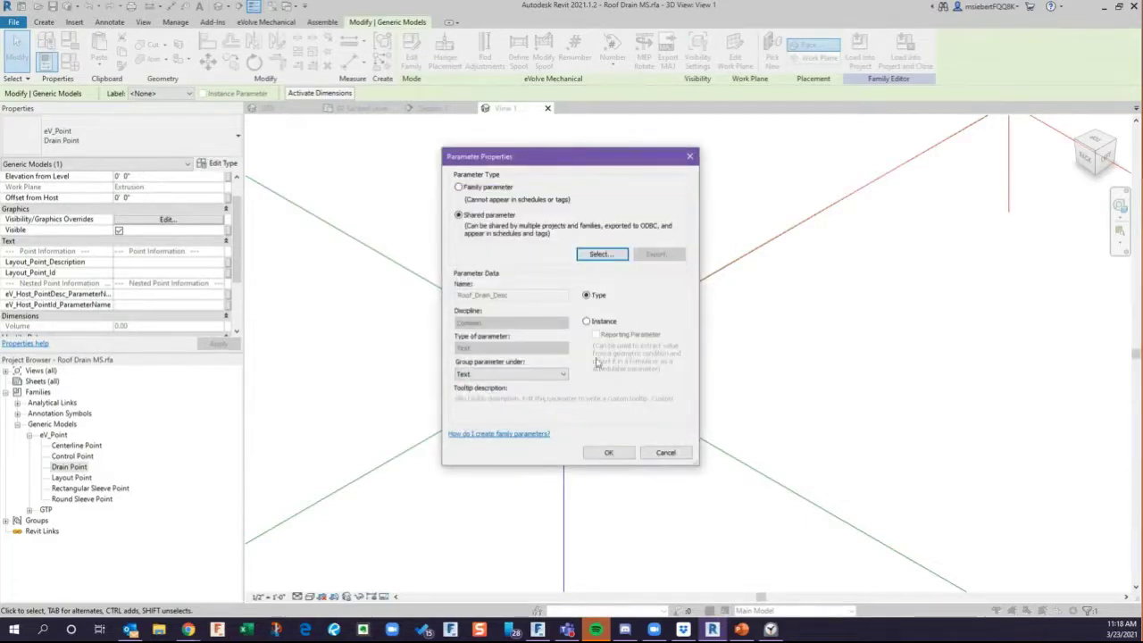
Make Roof_Drain_Desc an instance parameter and associate it with the Drain Point's Layout_Point_Description.
left_click(586, 321)
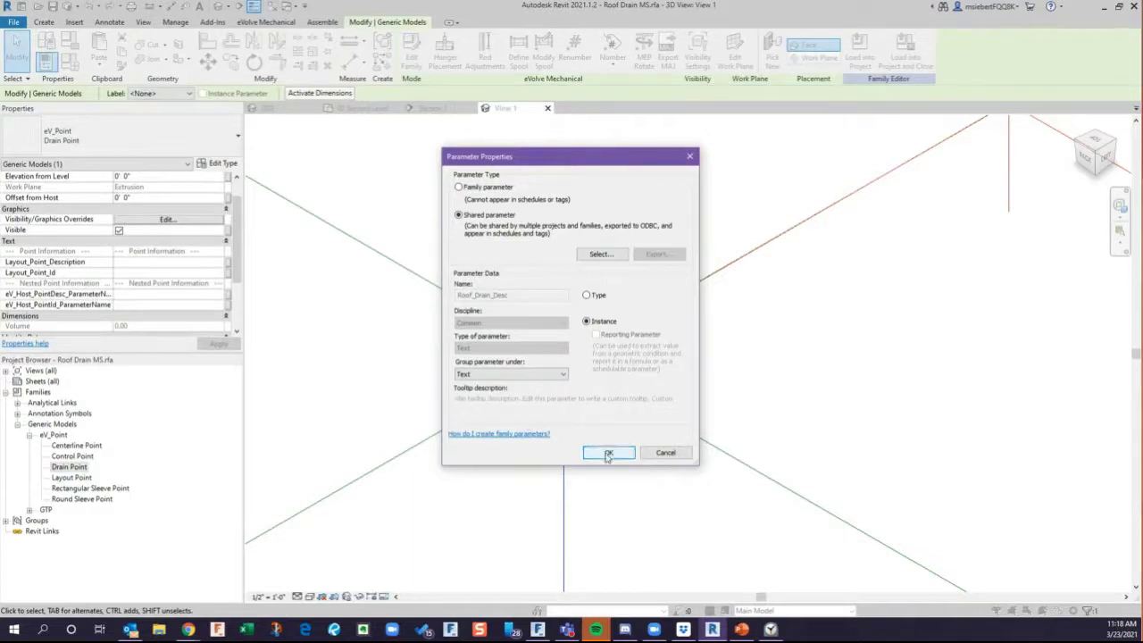
left_click(608, 453)
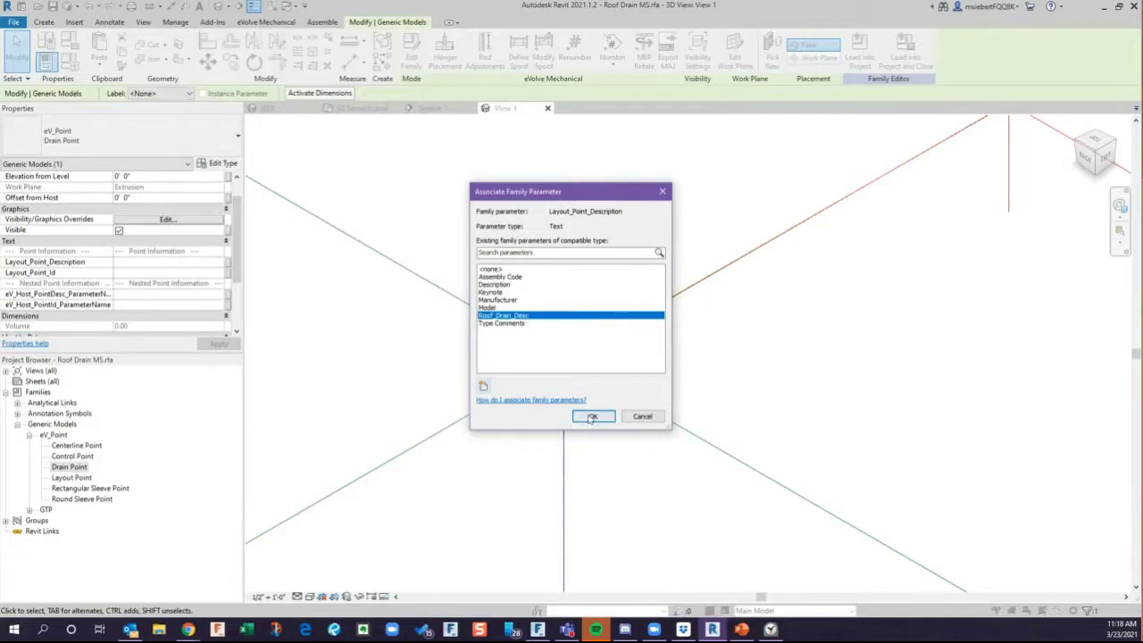
left_click(592, 417)
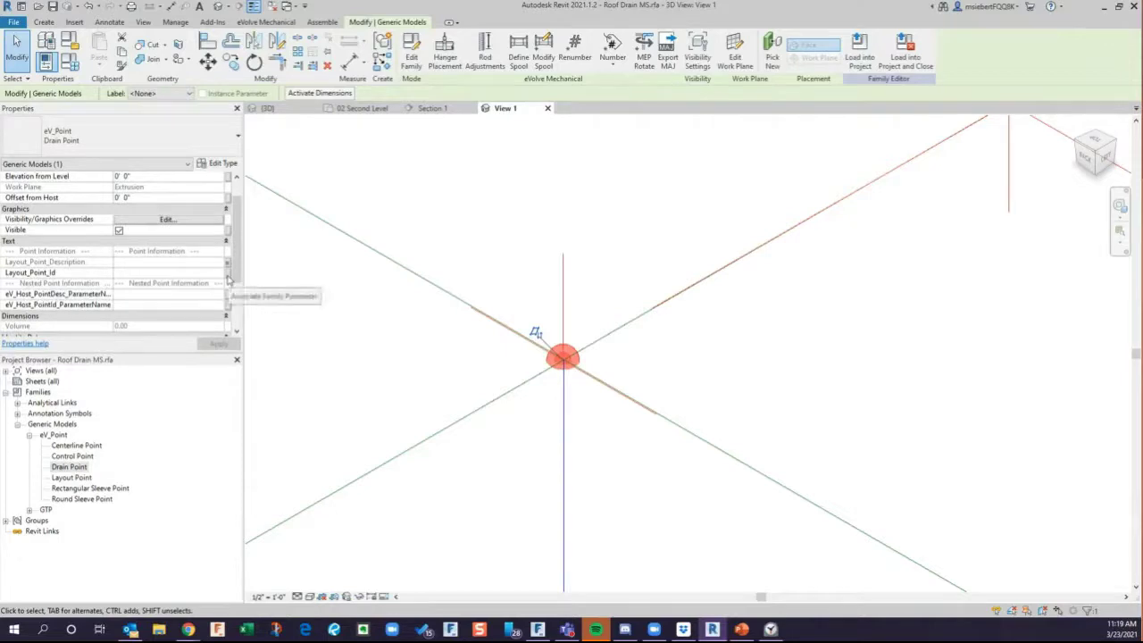
Start a new shared parameter for Layout_Point_Id and try to pick Roof_Drain_Pt from the eM_Fabrication Custom Data group.
left_click(228, 280)
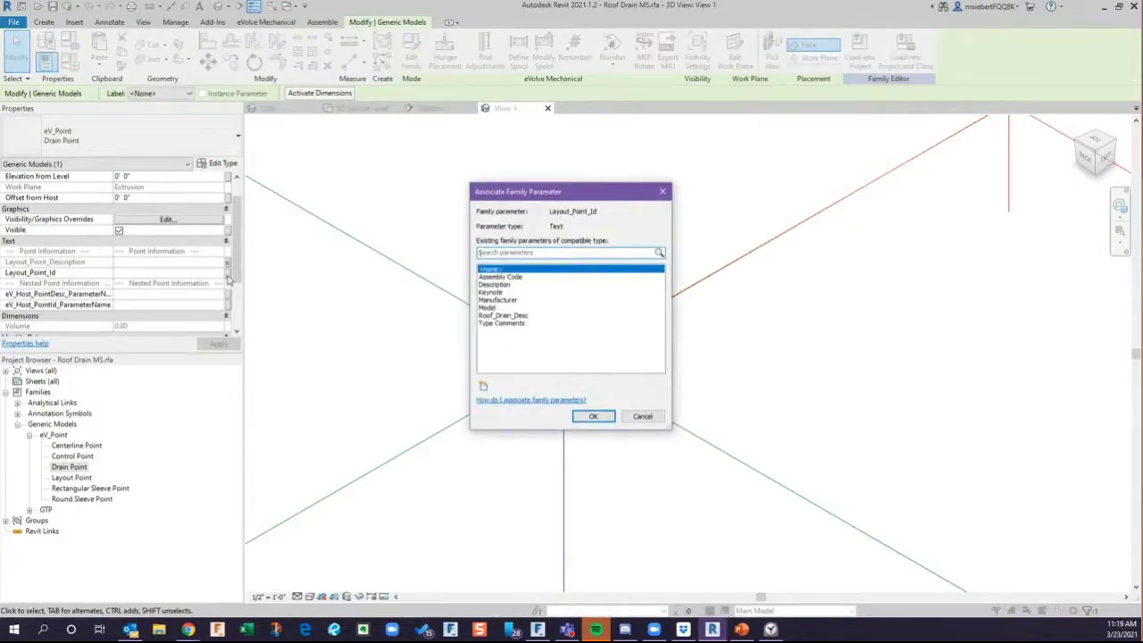
left_click(483, 386)
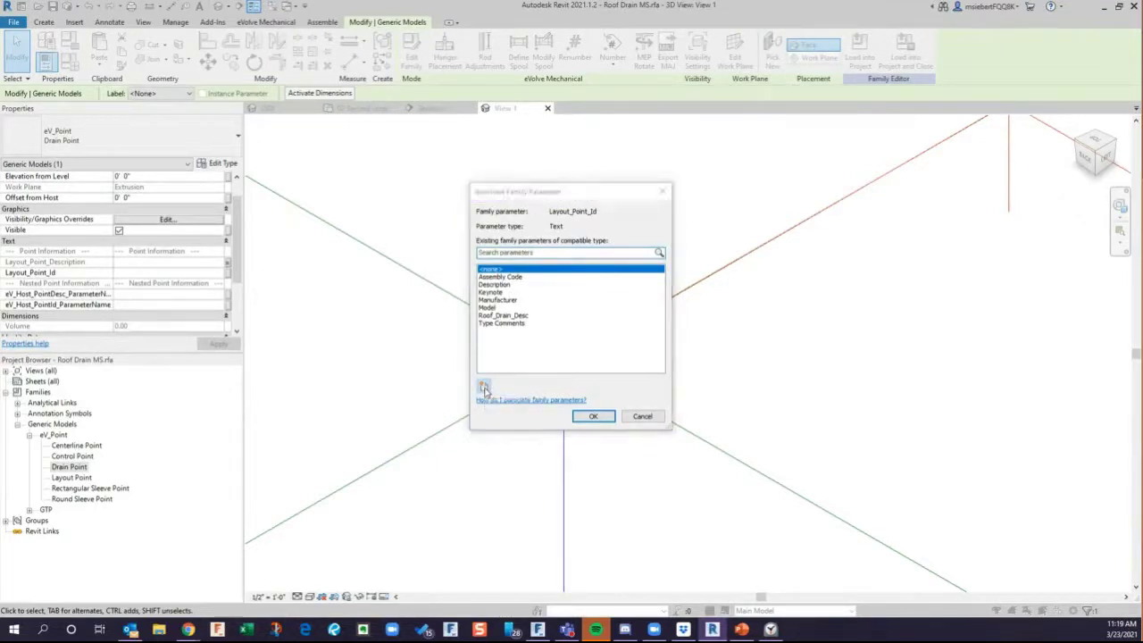
left_click(458, 215)
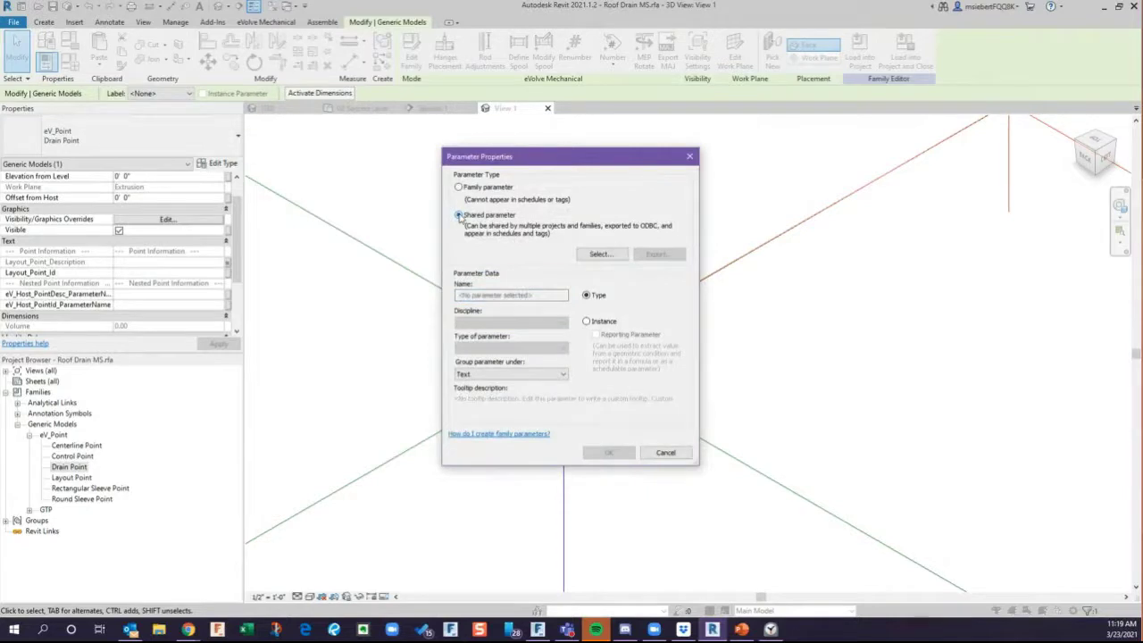
left_click(603, 257)
left_click(600, 249)
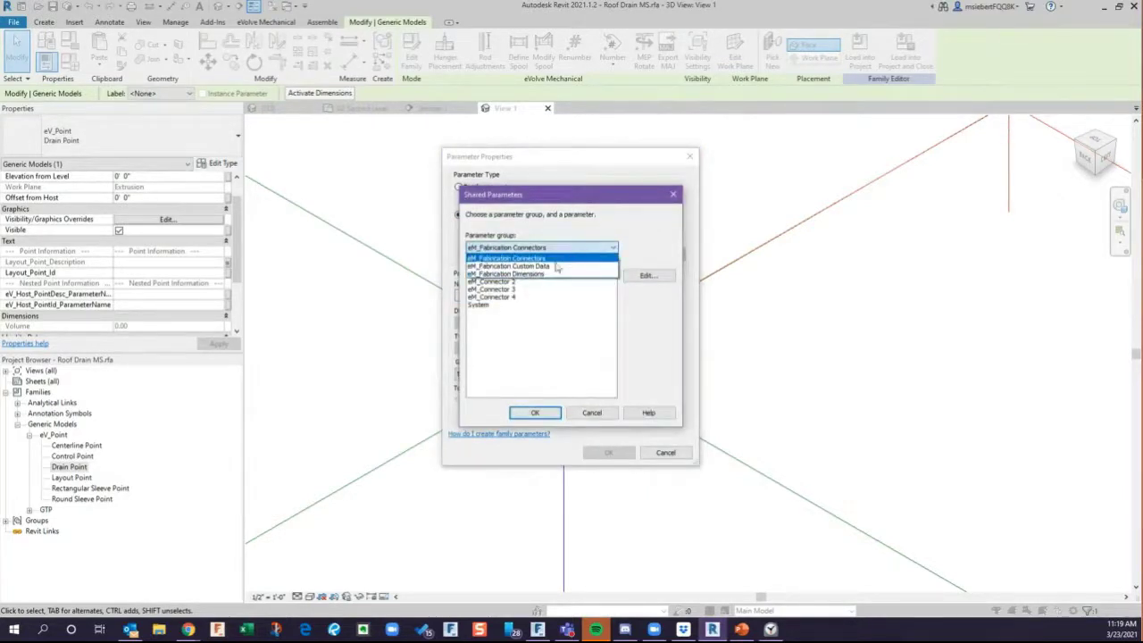
left_click(555, 266)
left_click_drag(610, 297, 611, 362)
left_click(498, 391)
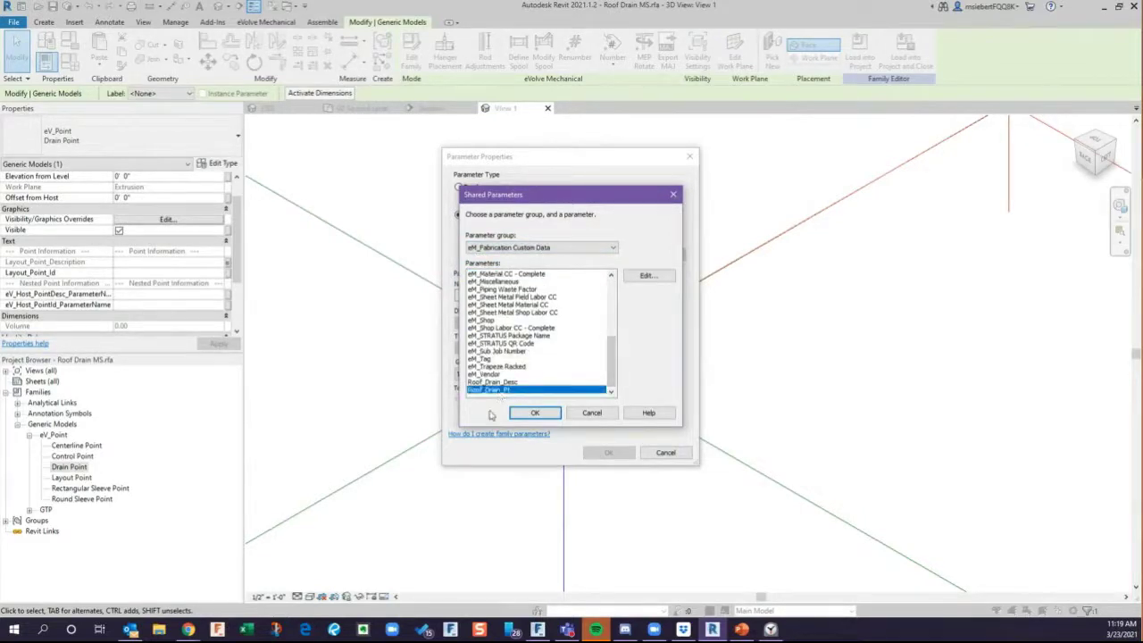
left_click(535, 413)
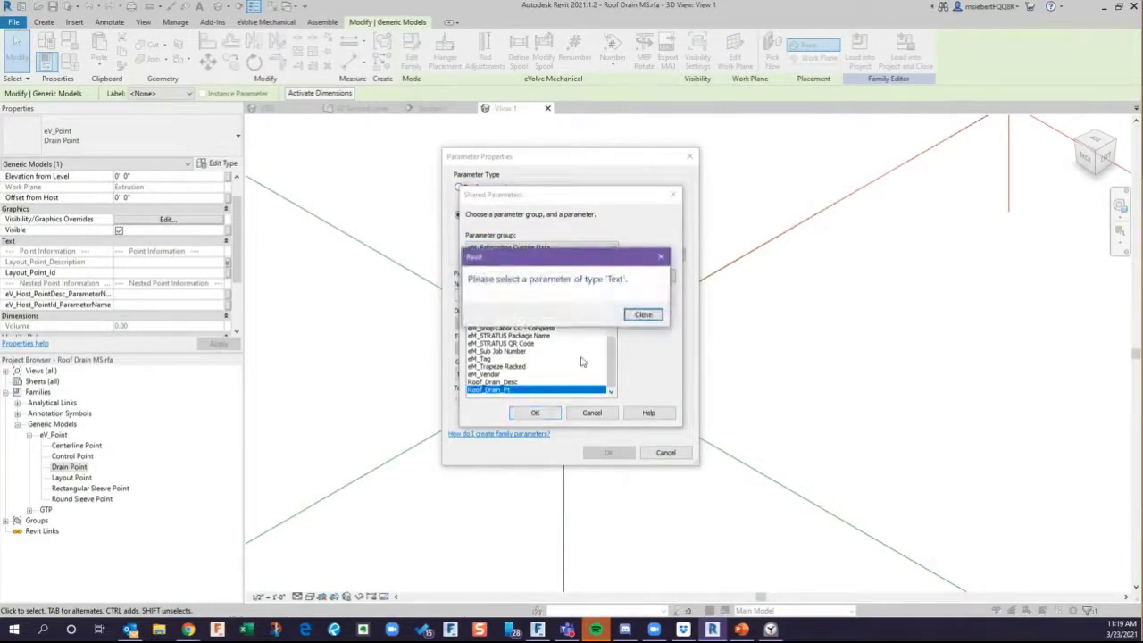
left_click(643, 315)
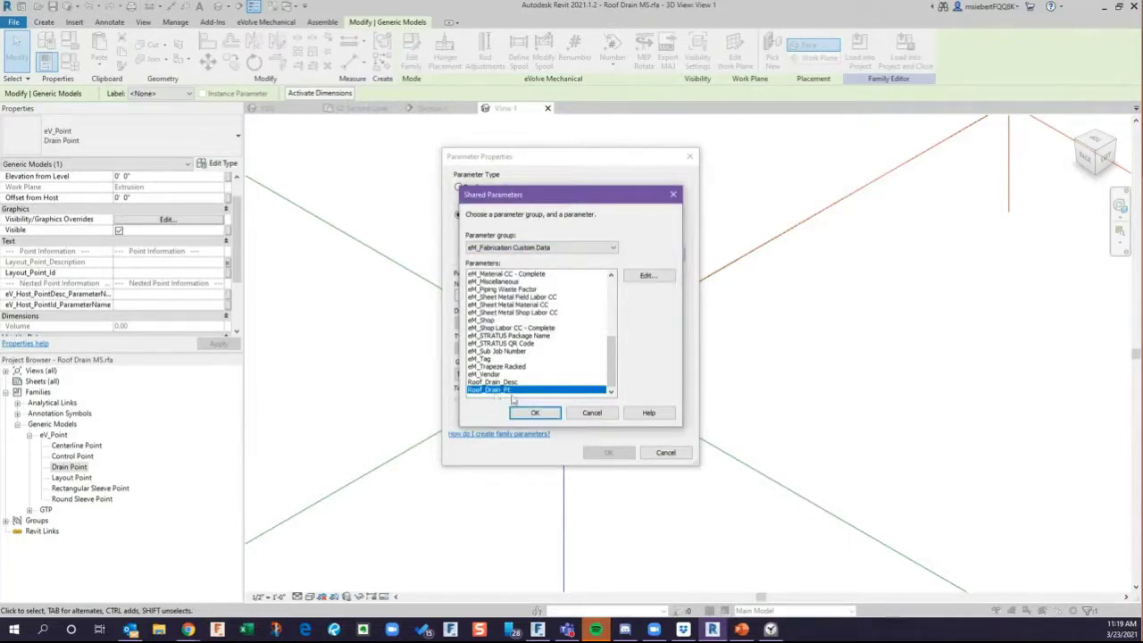
Edit the shared parameters, inspect Roof_Drain_Pt's properties in the eM_Fabrication Custom Data group, and delete that parameter.
left_click(649, 275)
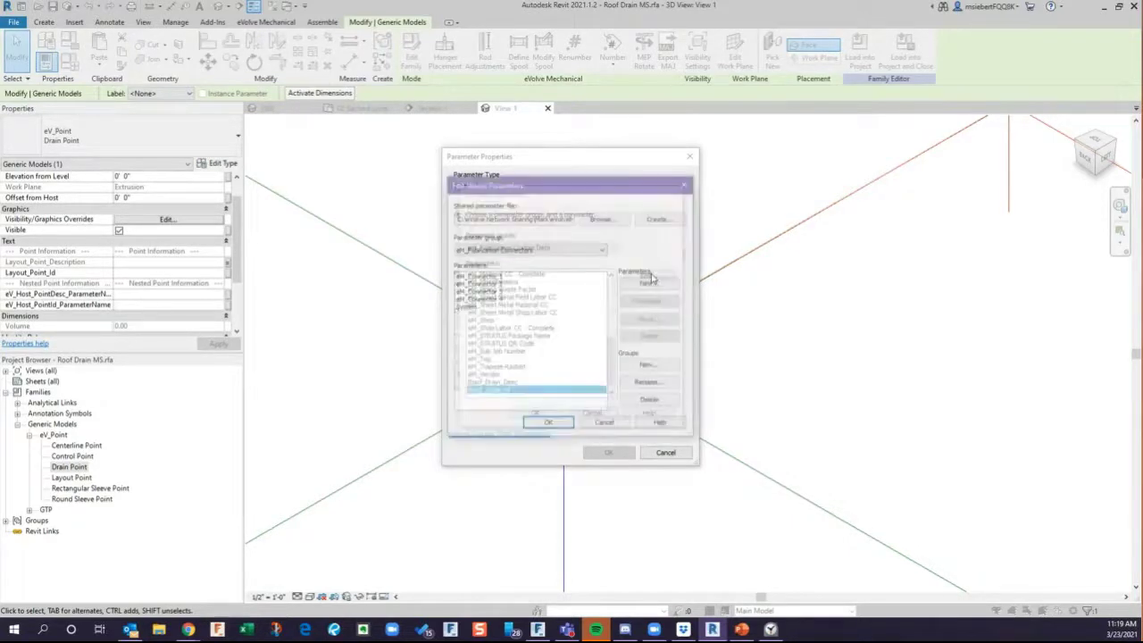
left_click(546, 250)
left_click(535, 268)
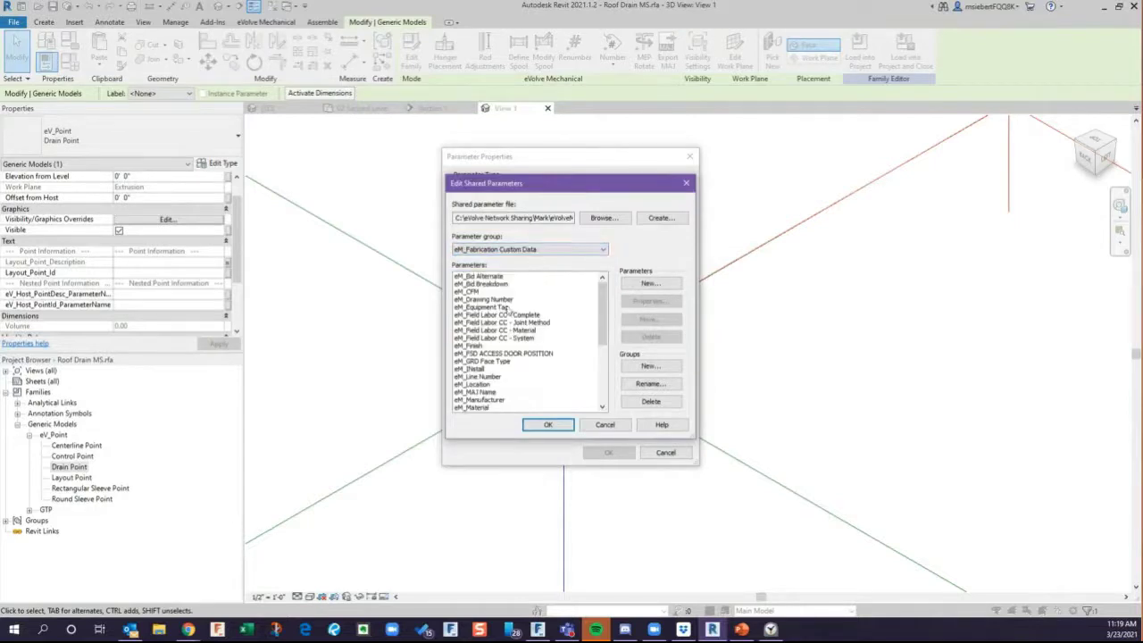
scroll(487, 407, "down", 10)
left_click(487, 408)
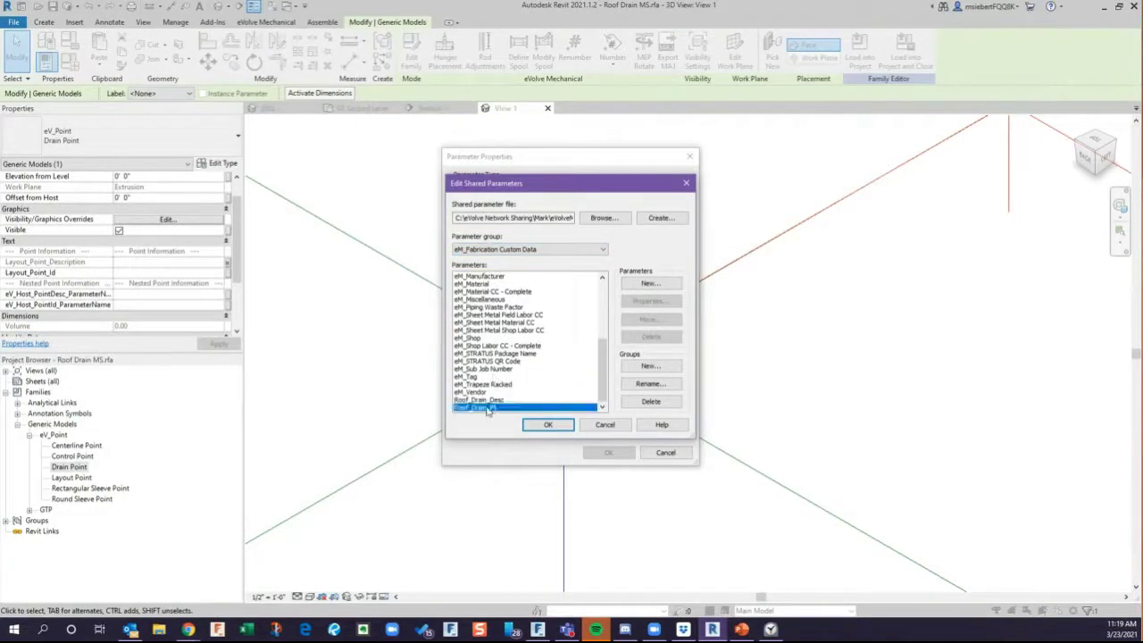
left_click(653, 302)
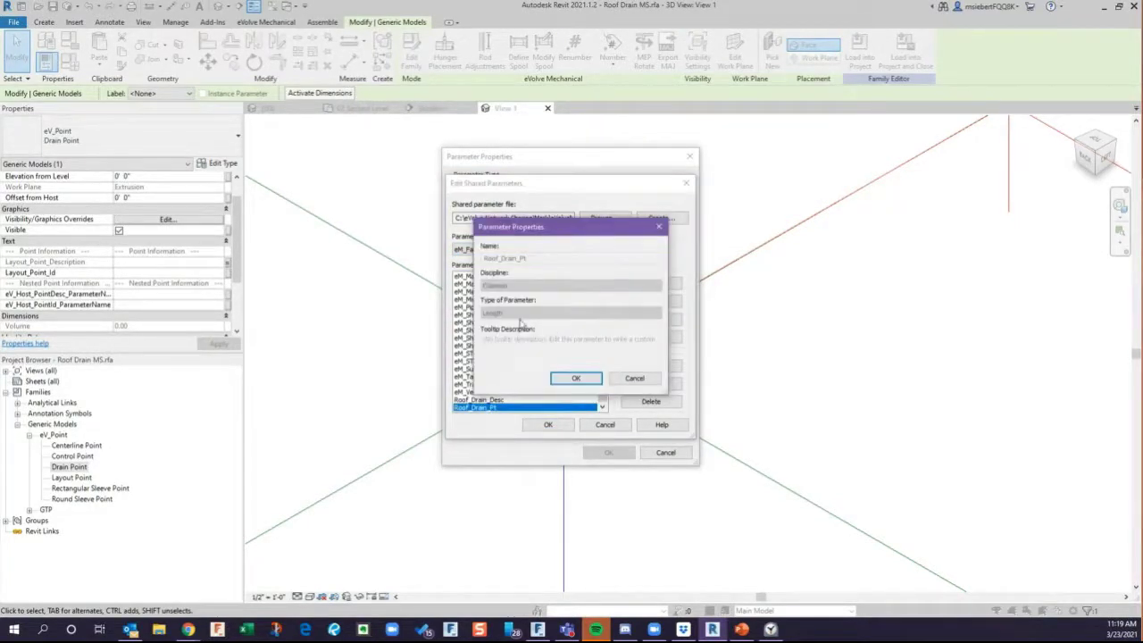
left_click(634, 379)
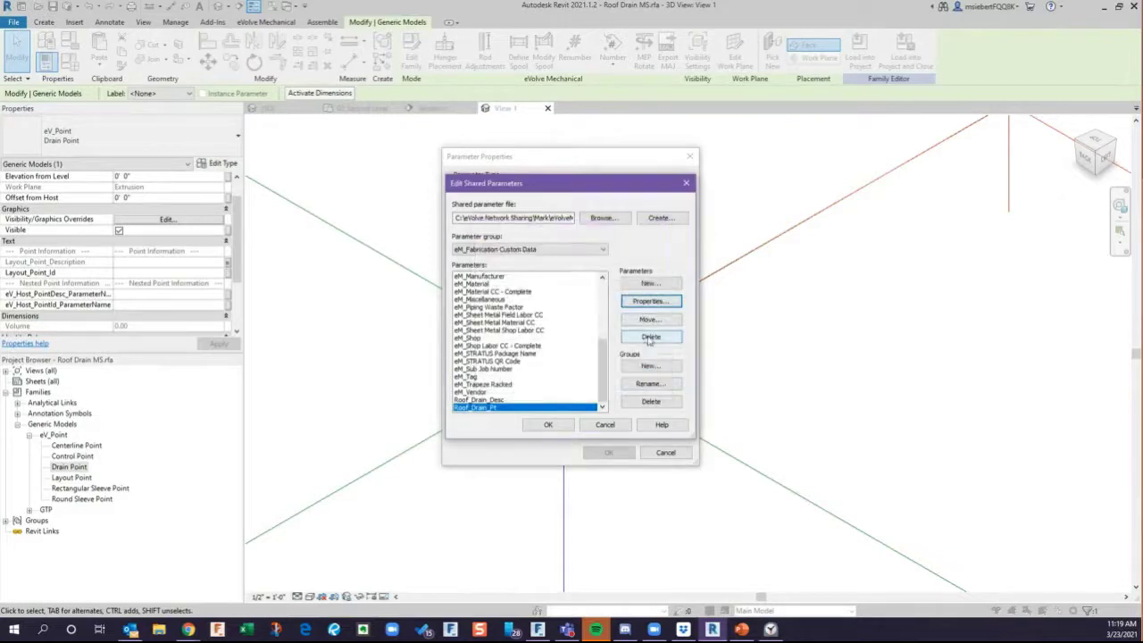
left_click(651, 337)
left_click(594, 362)
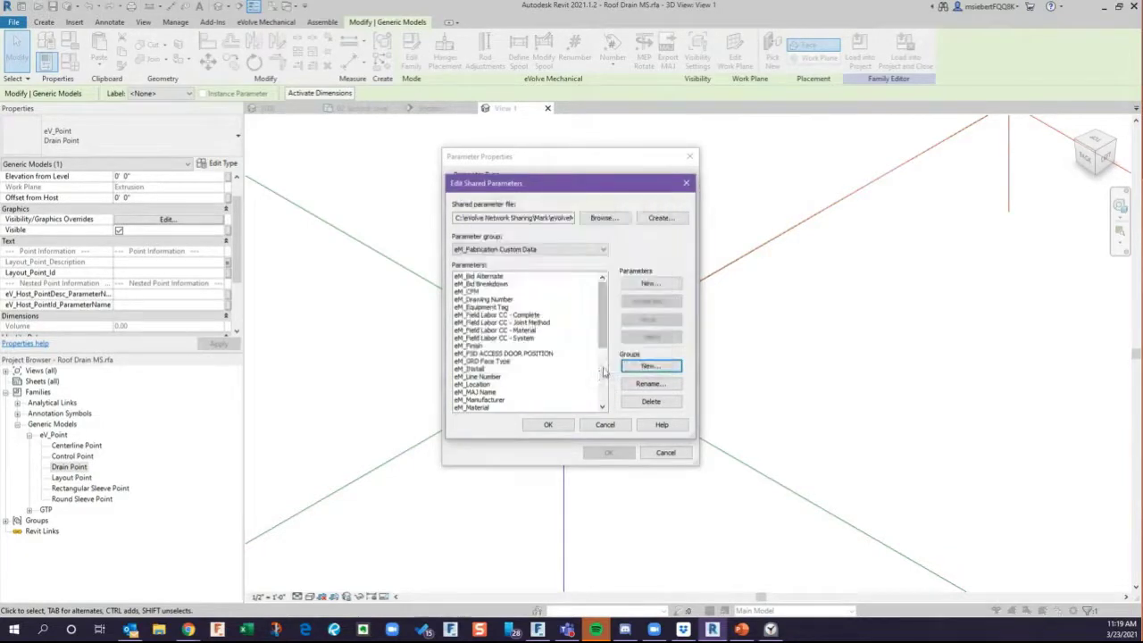
Recreate the shared parameter Roof_Drain_Pt with type Text in the eM_Fabrication Custom Data group and accept the edits.
left_click_drag(600, 326, 601, 385)
left_click(650, 283)
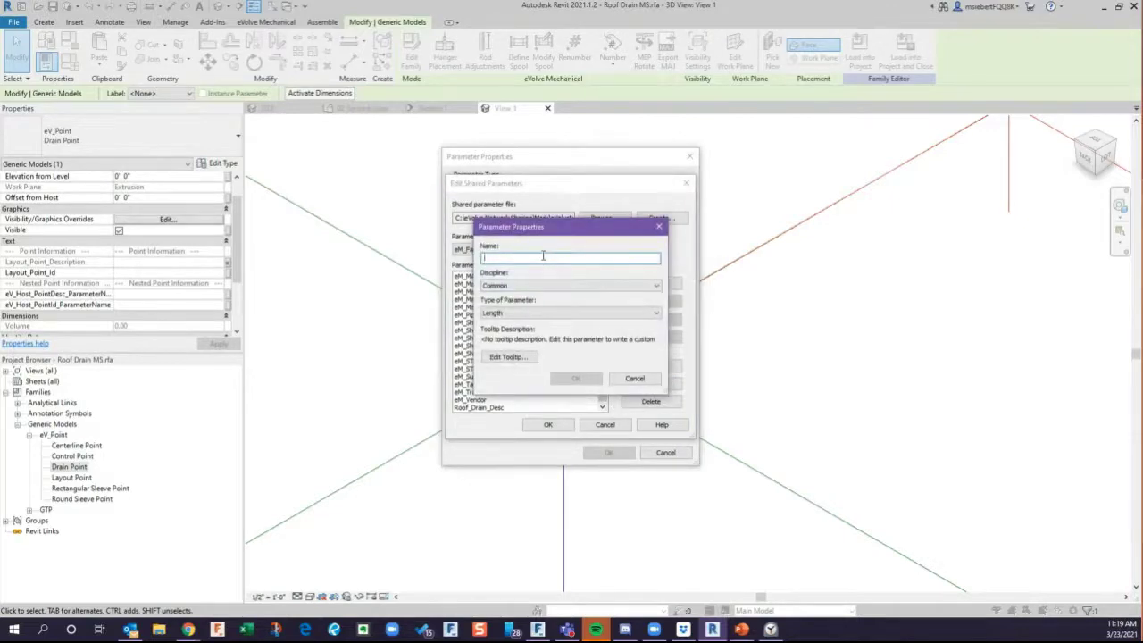
type("Roof_Drain_Pt")
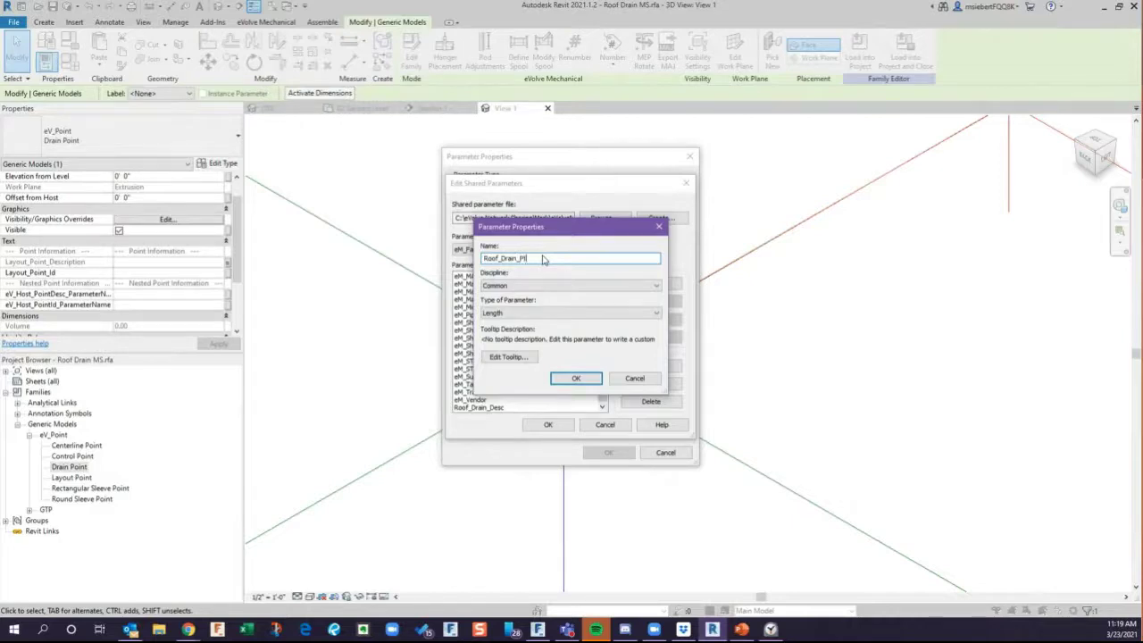
left_click(514, 314)
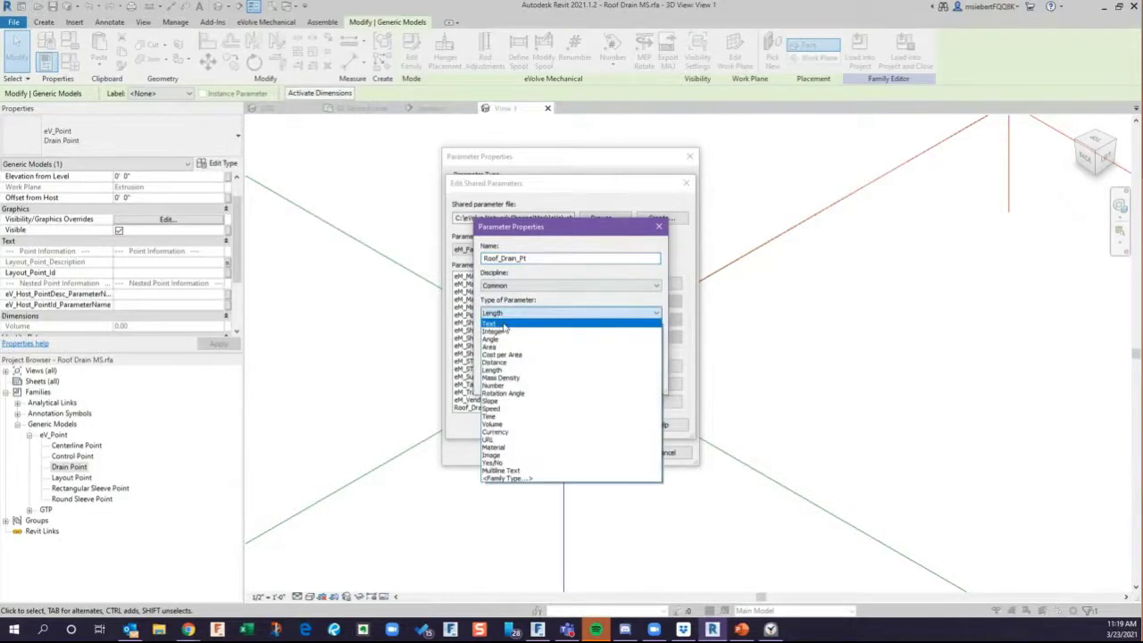
left_click(504, 327)
left_click(574, 379)
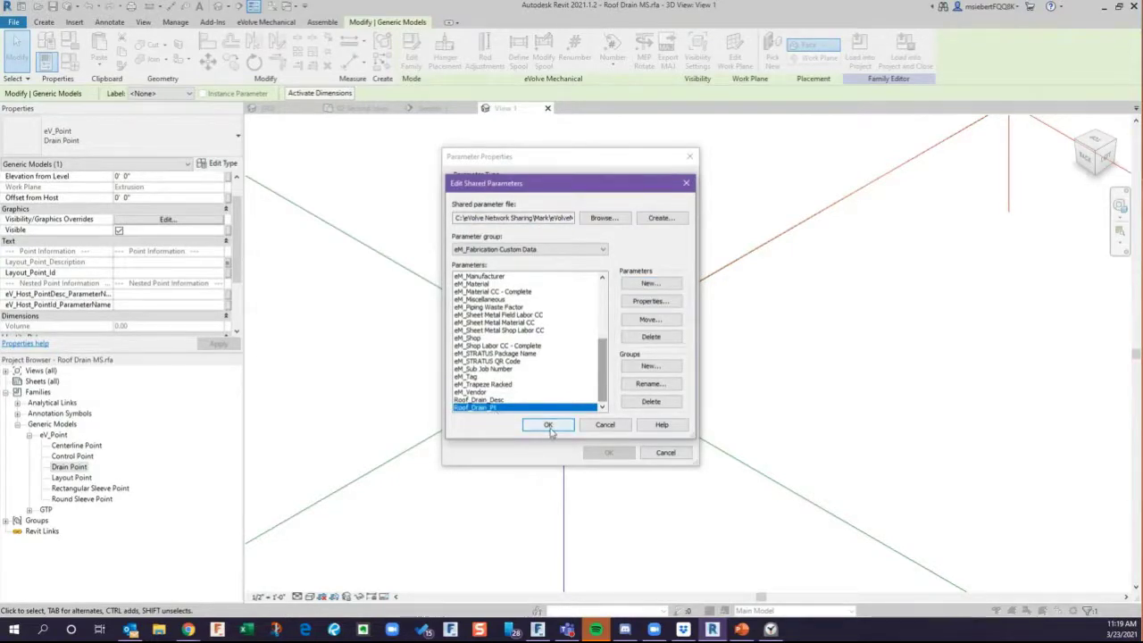
left_click(550, 427)
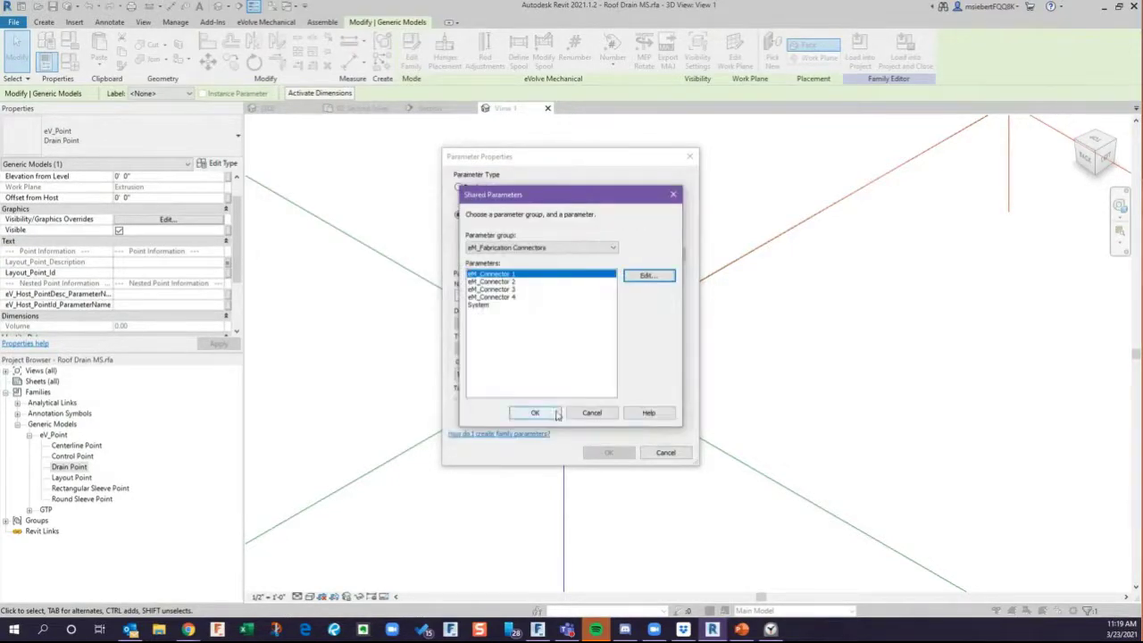
left_click(544, 413)
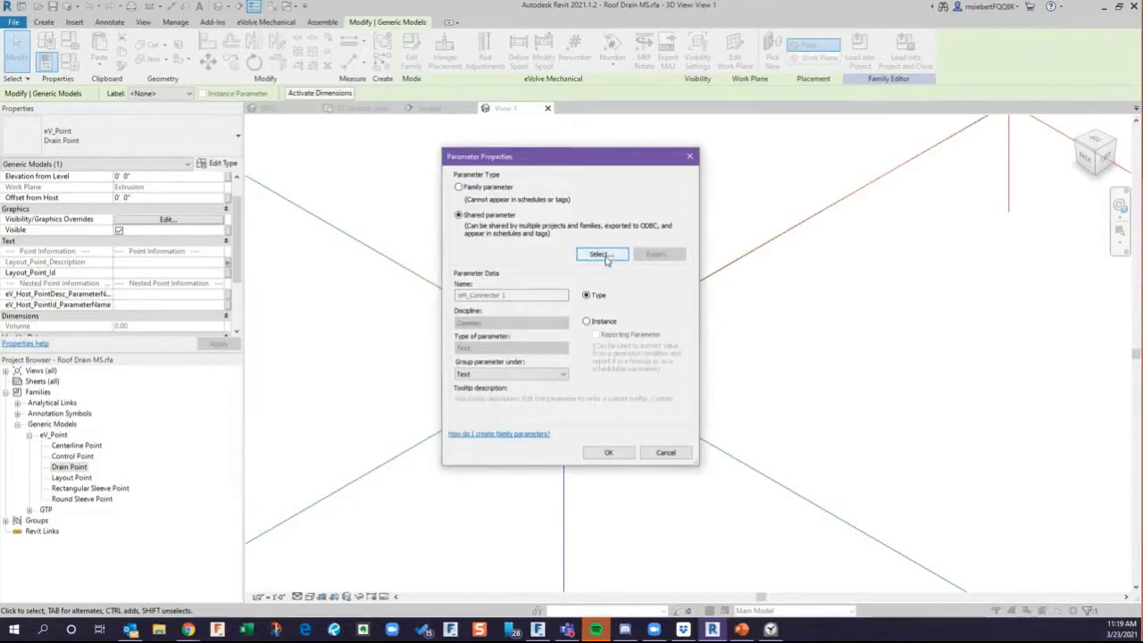
Choose the shared parameter Roof_Drain_Pt from the eM_Fabrication Custom Data group.
left_click(600, 255)
left_click(546, 248)
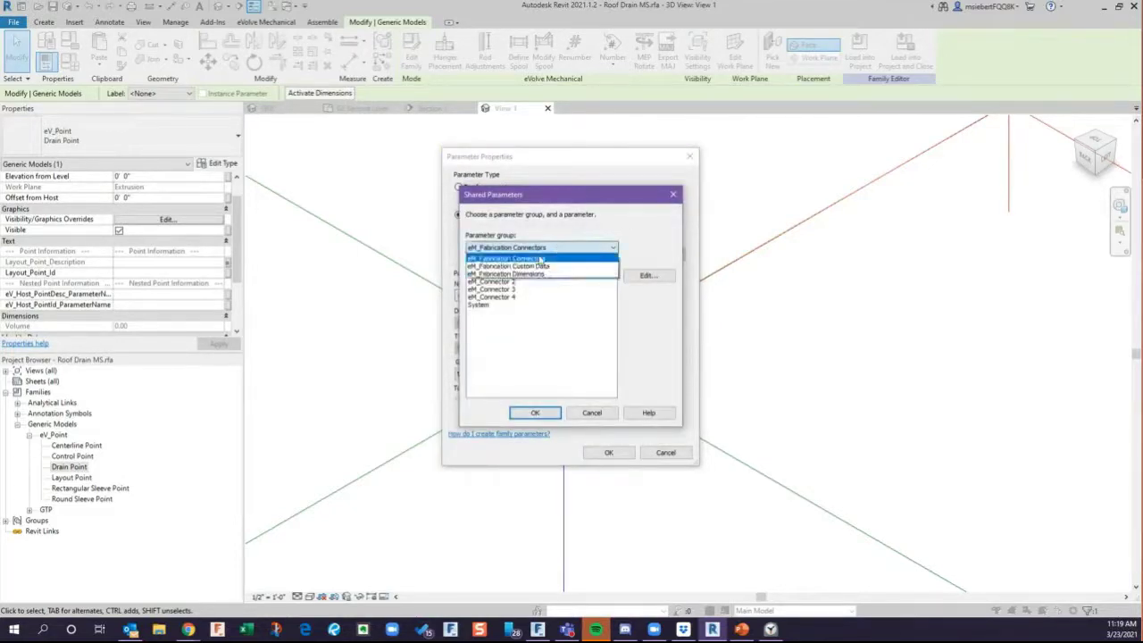
left_click(538, 265)
scroll(536, 331, "down", 10)
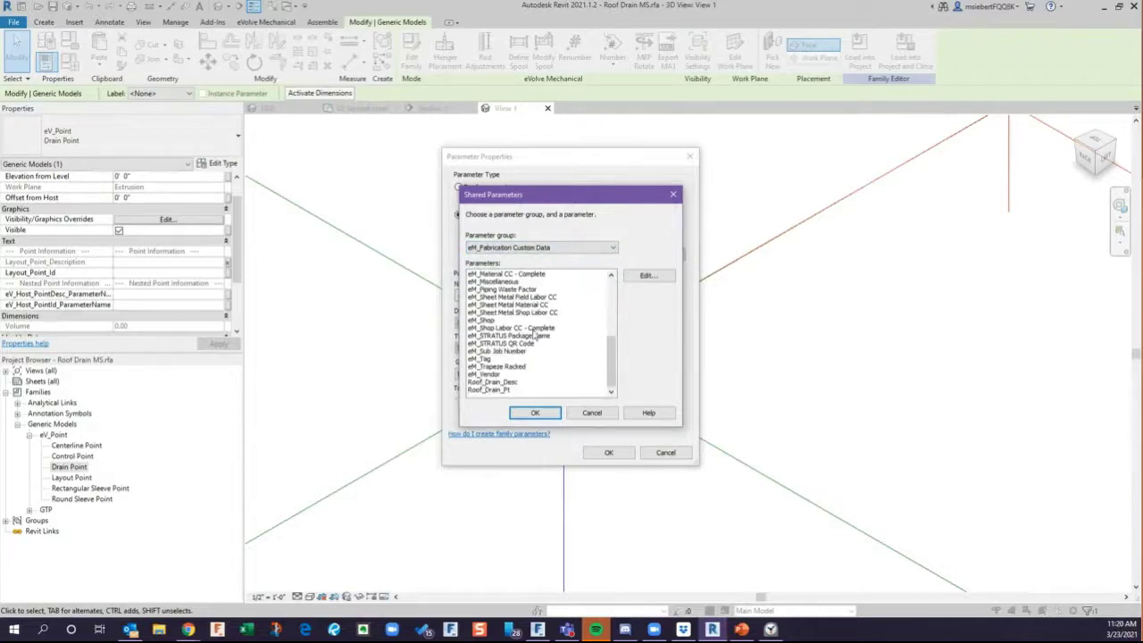
left_click(498, 390)
left_click(518, 412)
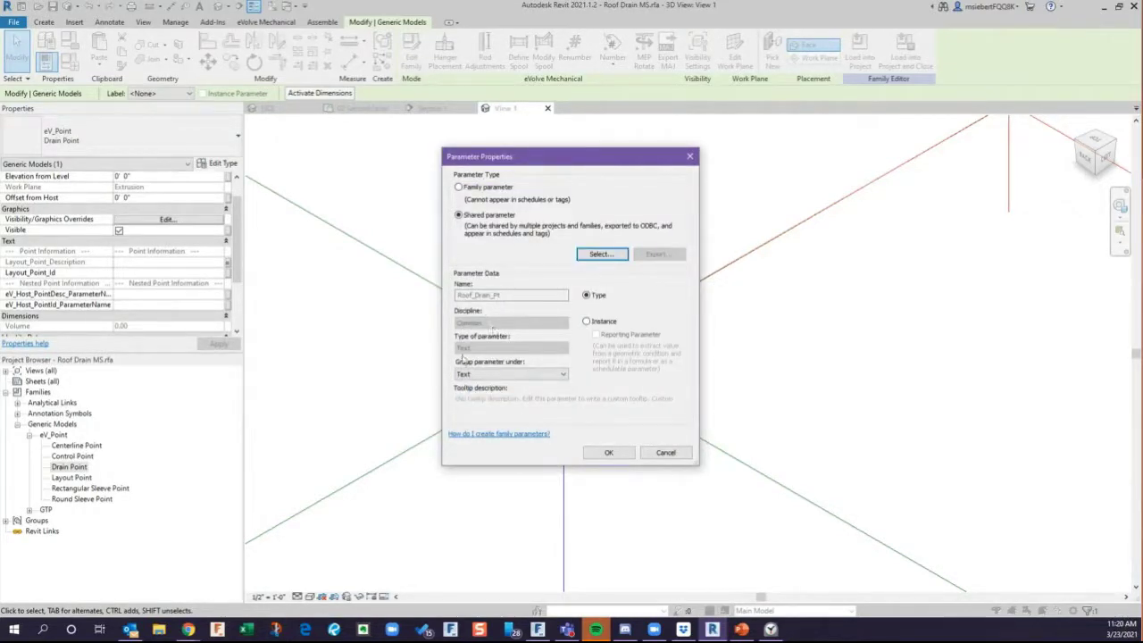
Make Roof_Drain_Pt an instance parameter and associate it with the Drain Point's Layout_Point_Id.
left_click(588, 323)
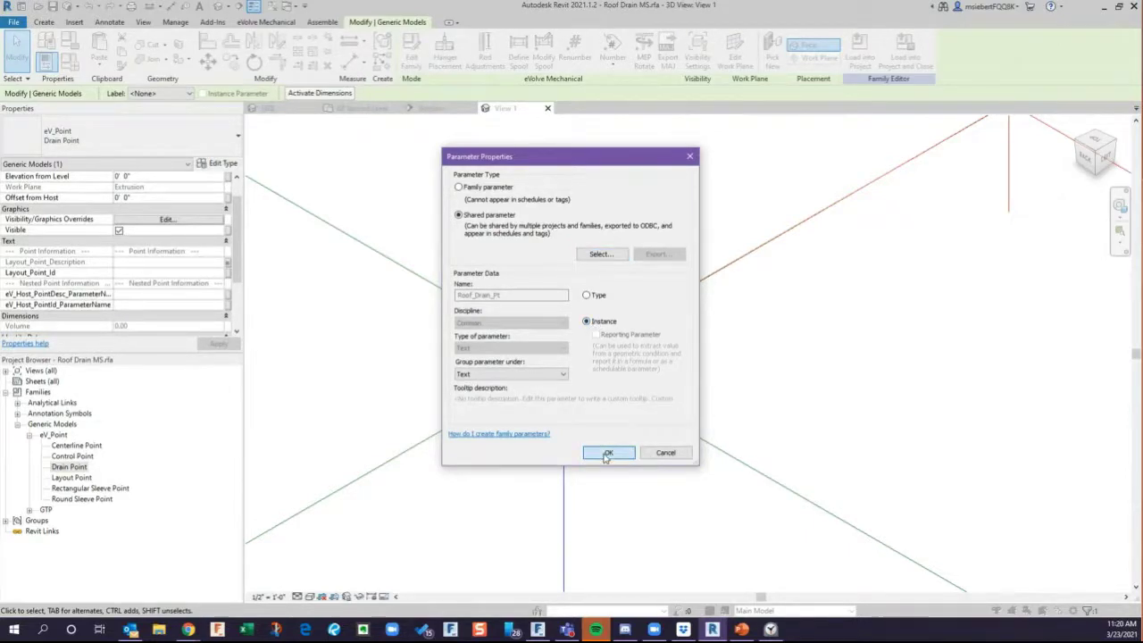
left_click(606, 455)
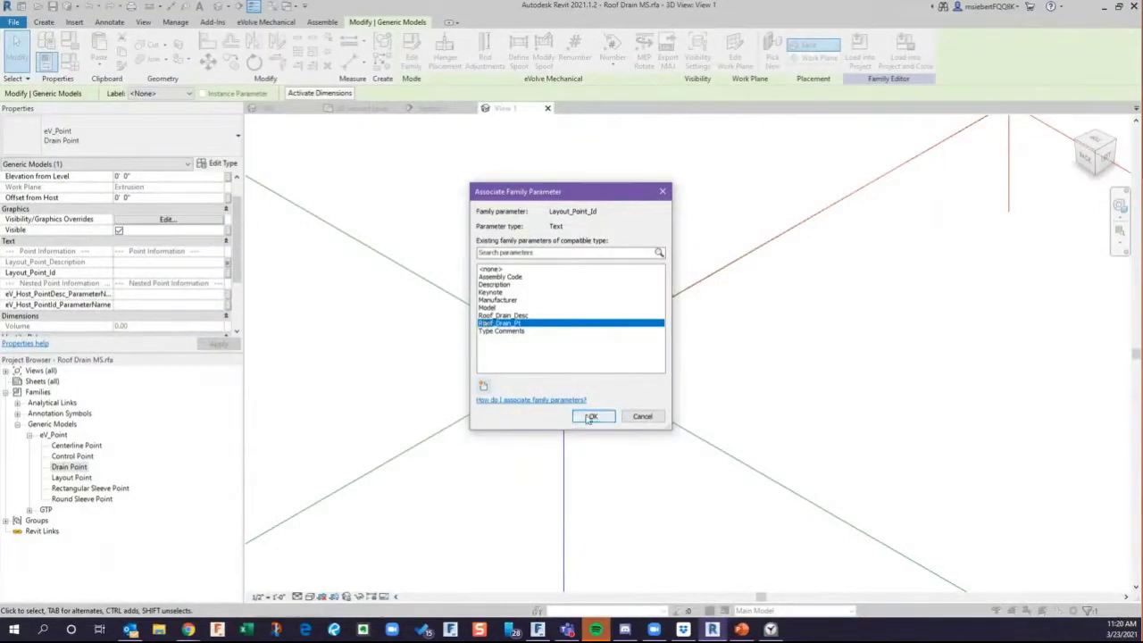
left_click(592, 416)
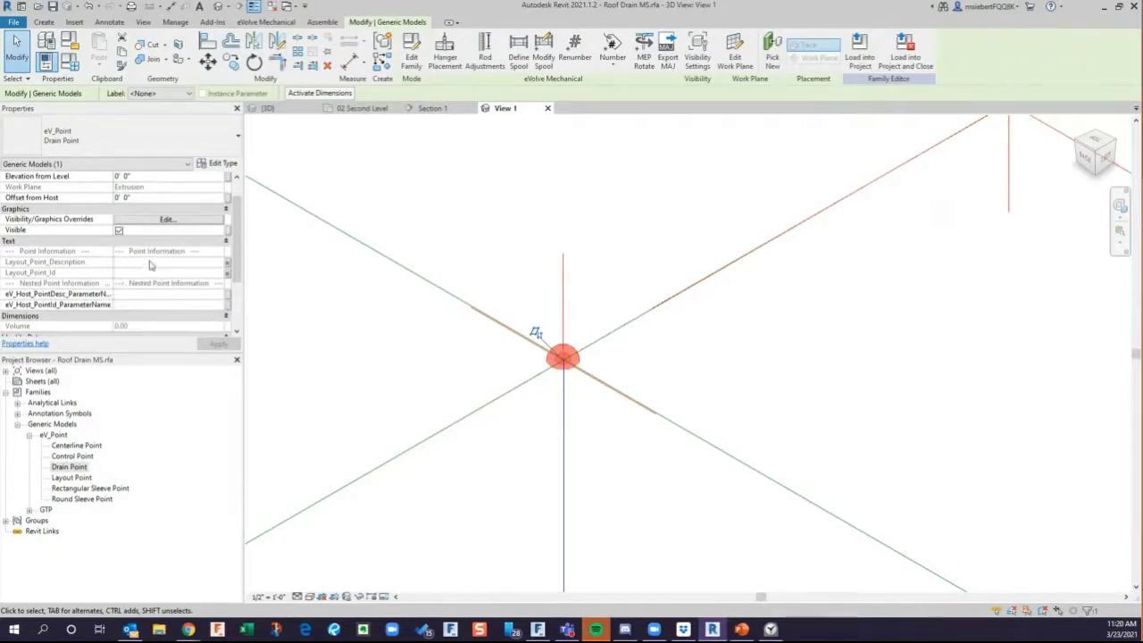
Set the Drain Point's eV_Host_PointDesc_ParameterName to Roof_Drain_Desc and its eV_Host_PointId_ParameterName to Roof_Drain_Pt, and apply the values.
left_click(145, 296)
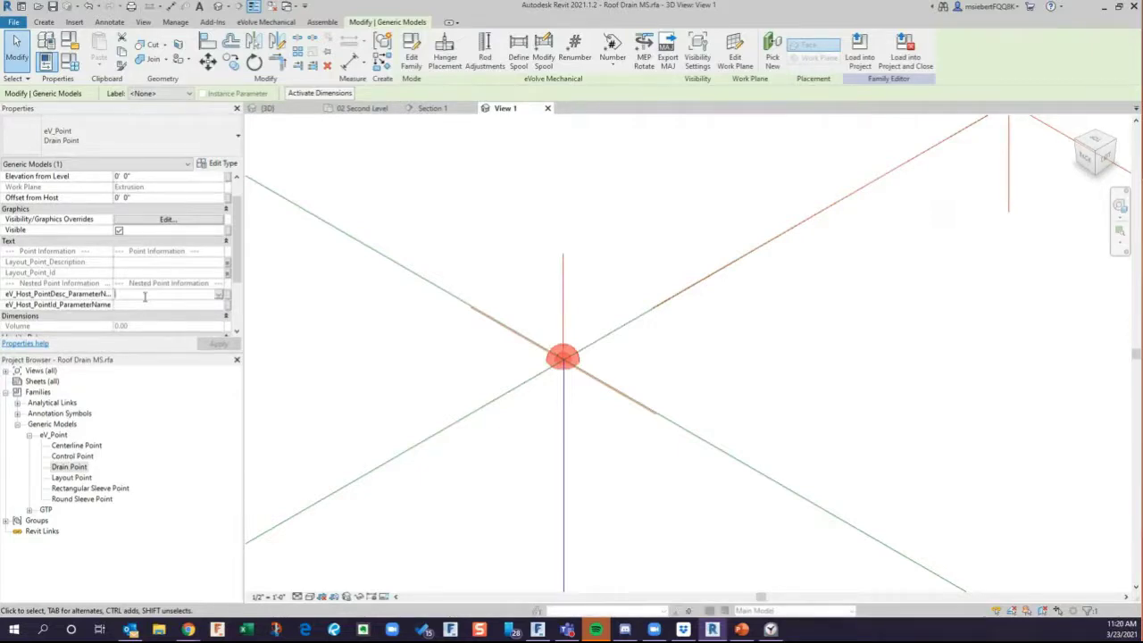
type("Roof_Drain_Desc")
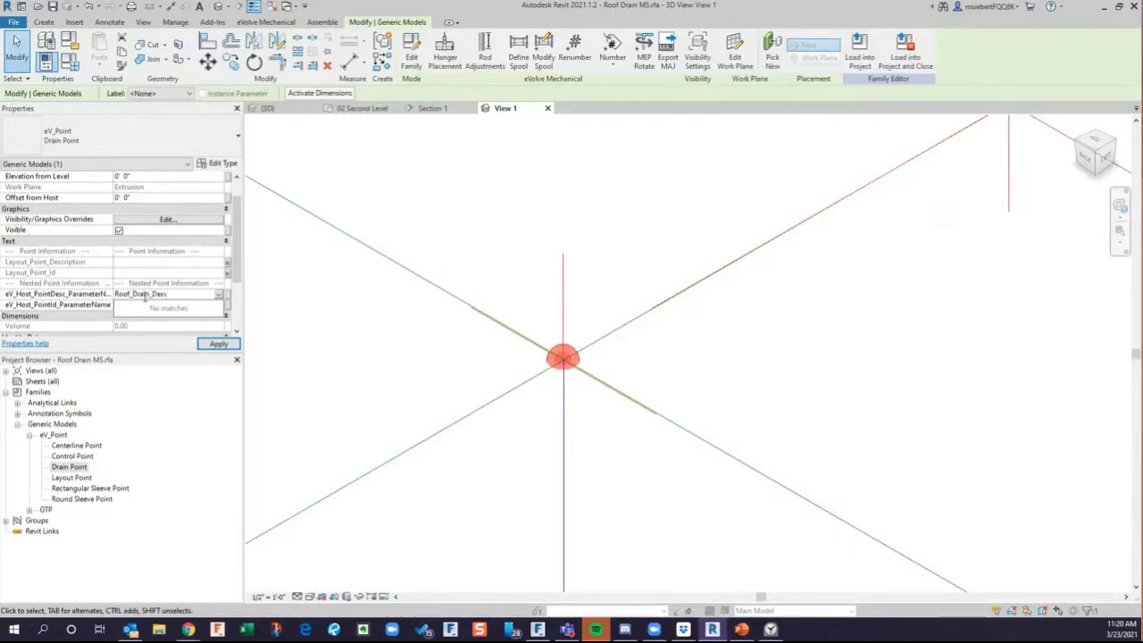
left_click(94, 307)
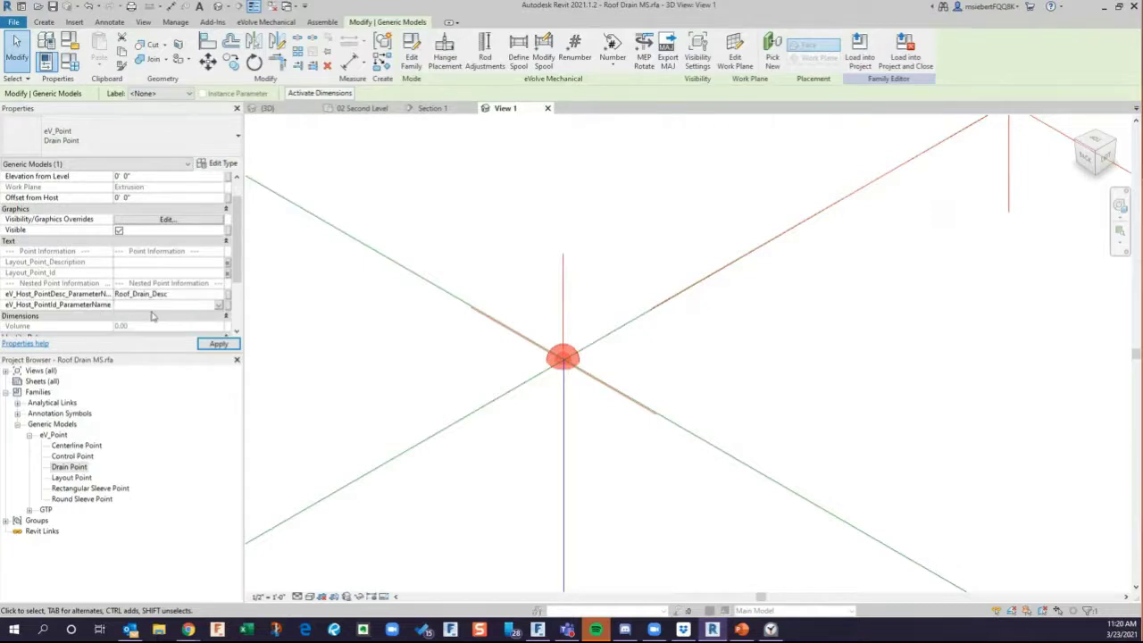
type("Roof_Drain_Pt")
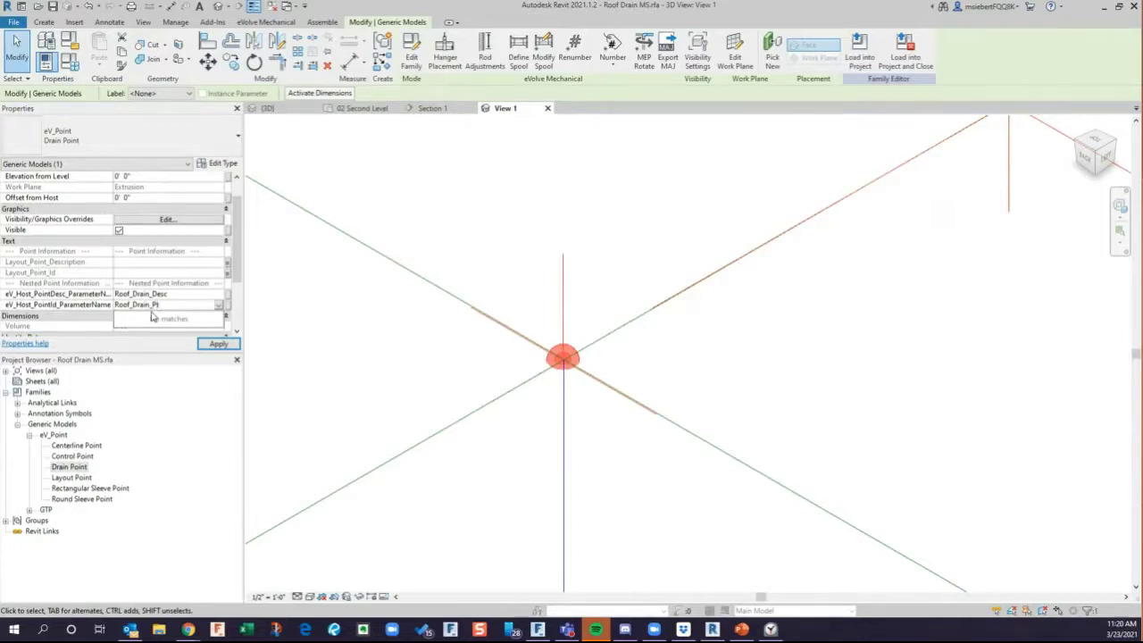
left_click(220, 346)
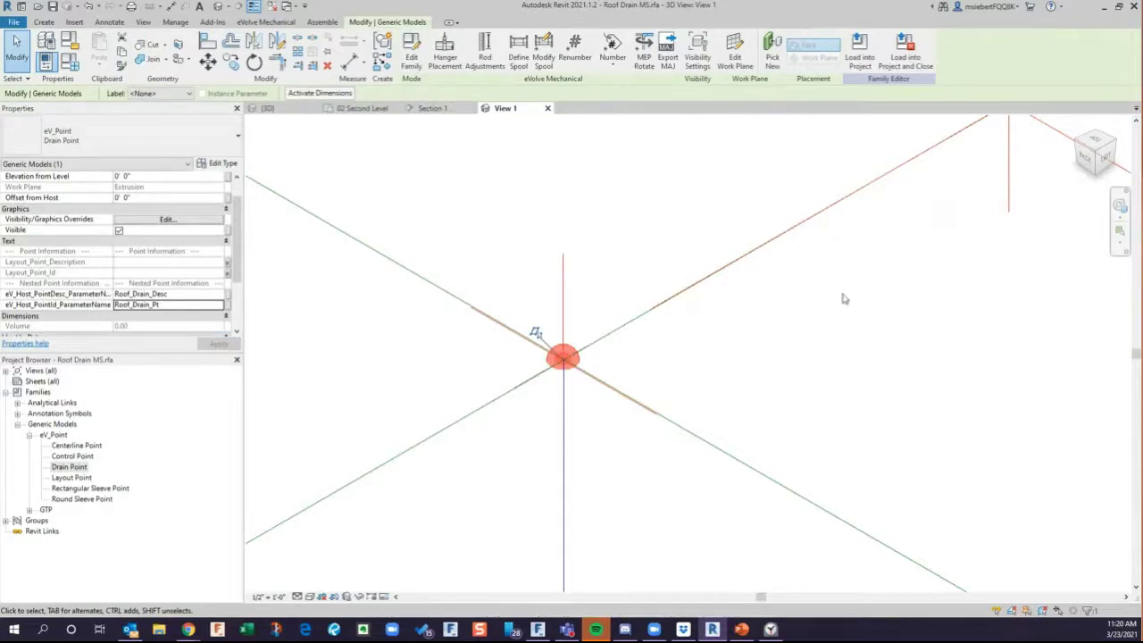
Save the Roof Drain MS family and load it into the Webinar project without placing an instance.
left_click(861, 54)
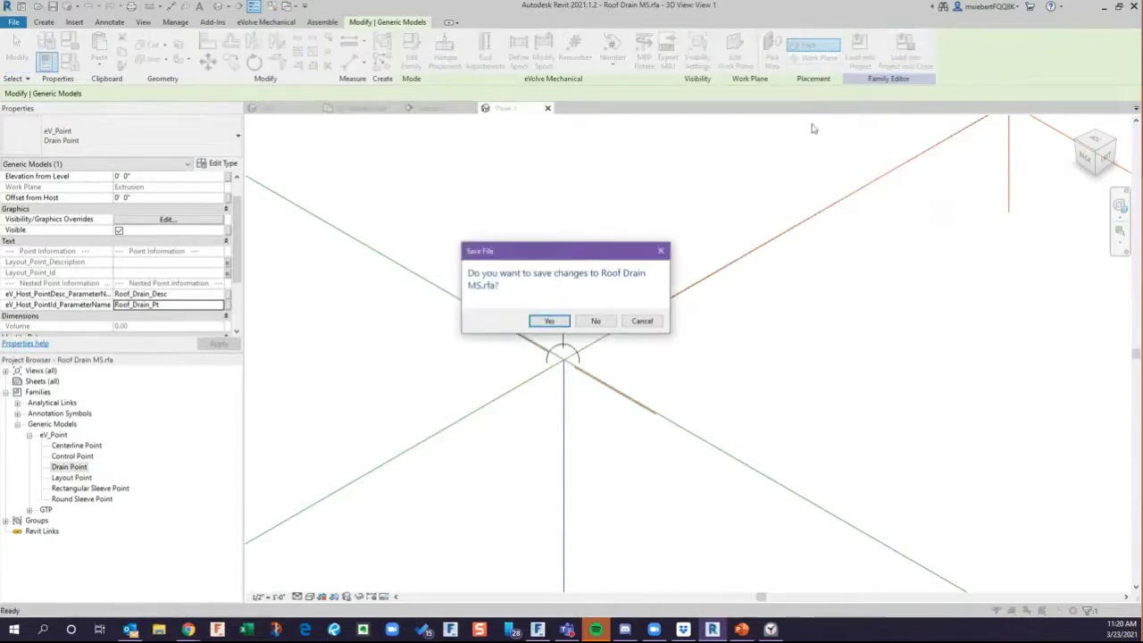
left_click(549, 321)
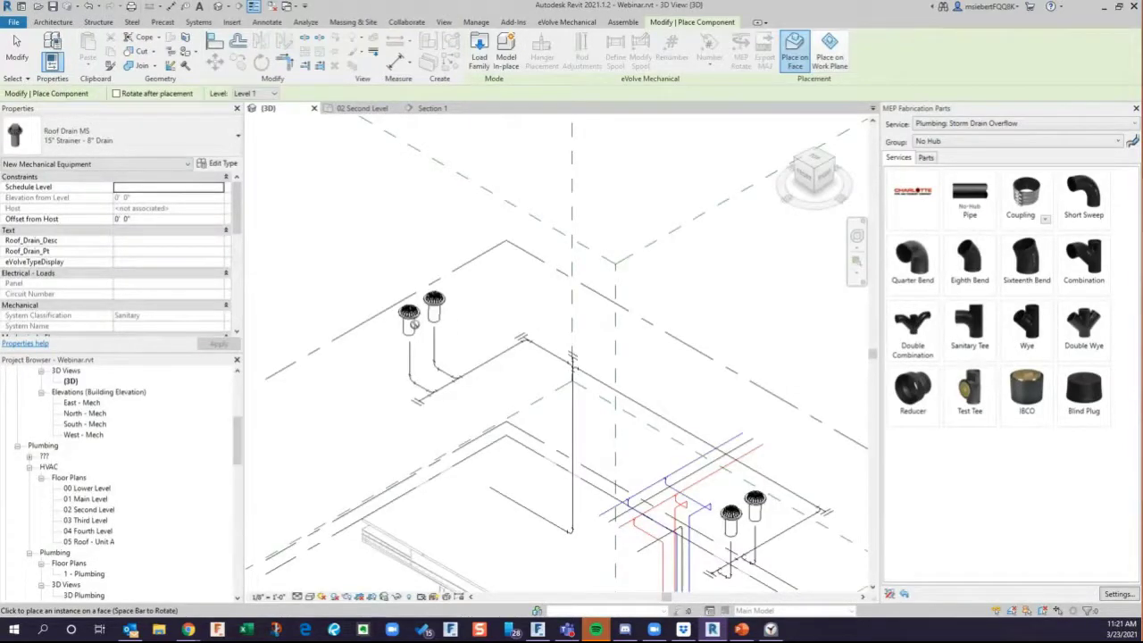
key("Escape")
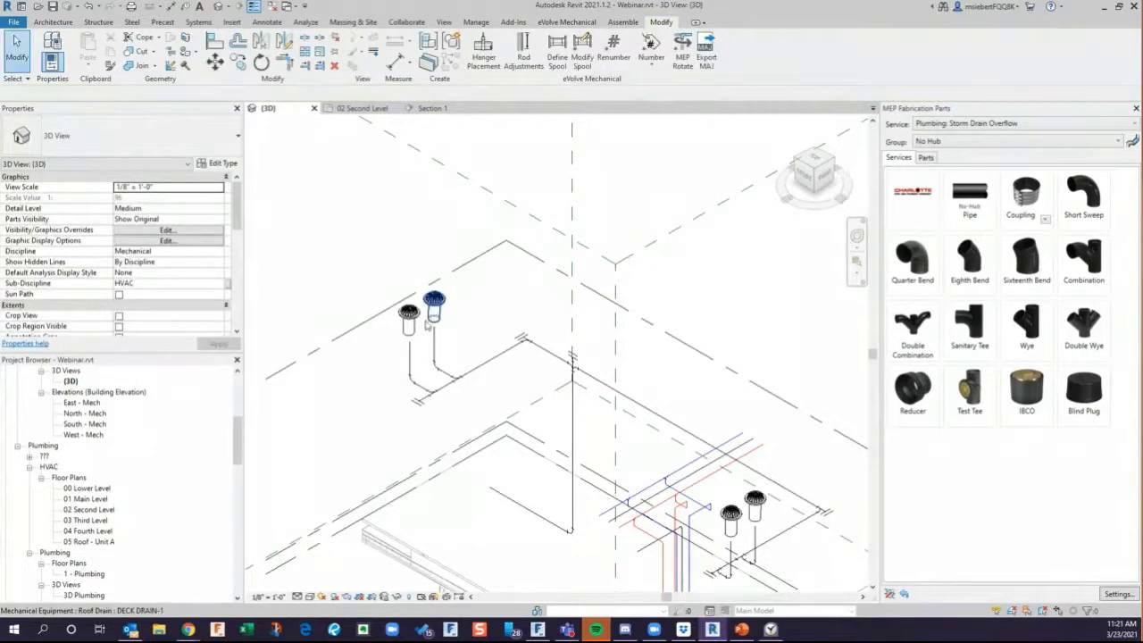
Select all Overflow DECK DRAIN instances visible in the 3D view and change them to Roof Drain MS, type 15" Strainer - 8" Drain.
left_click(410, 320)
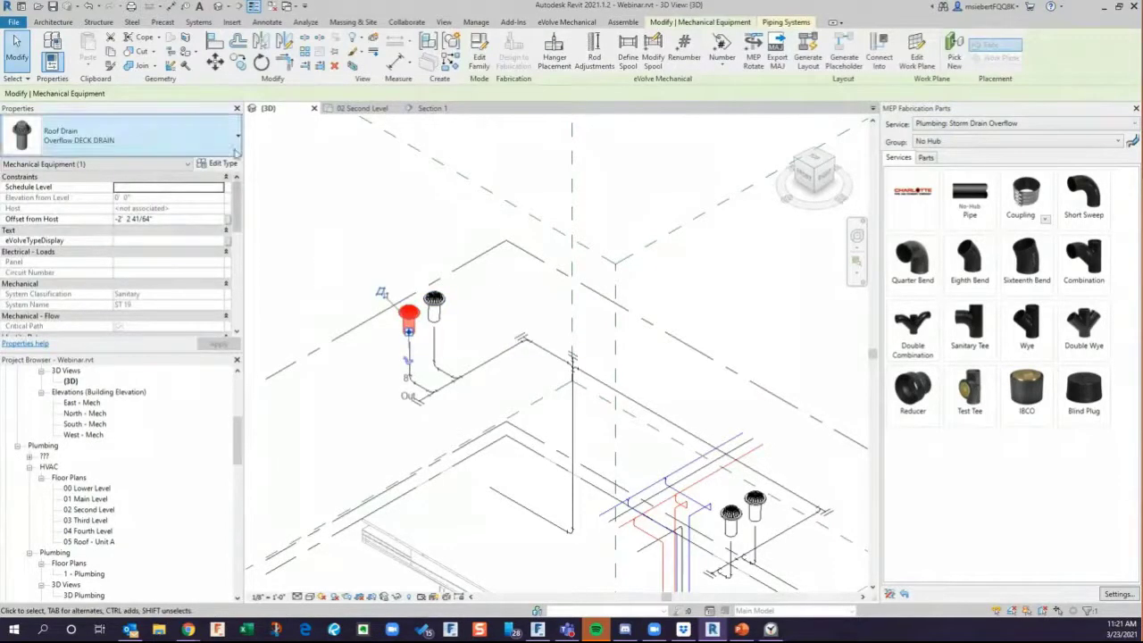
right_click(406, 314)
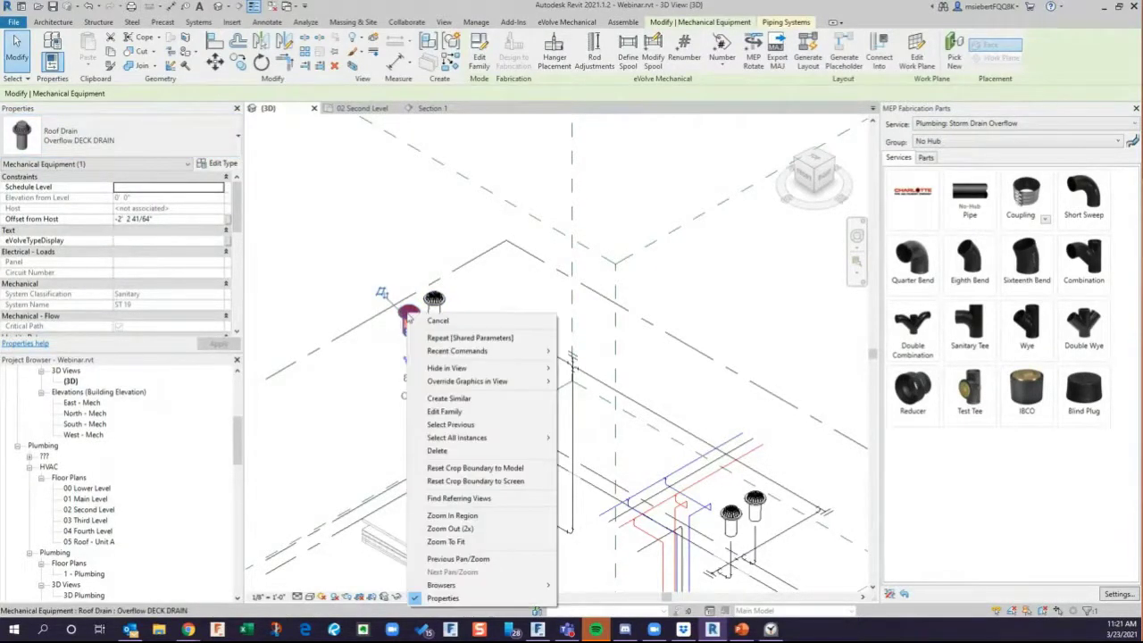
mouse_move(486, 438)
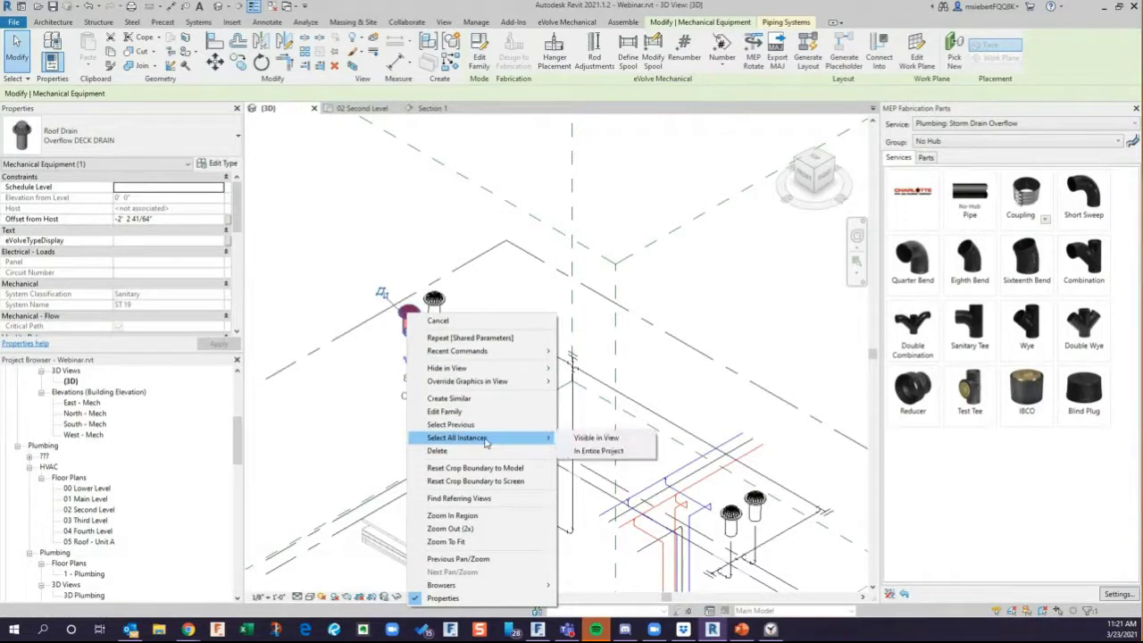
left_click(600, 439)
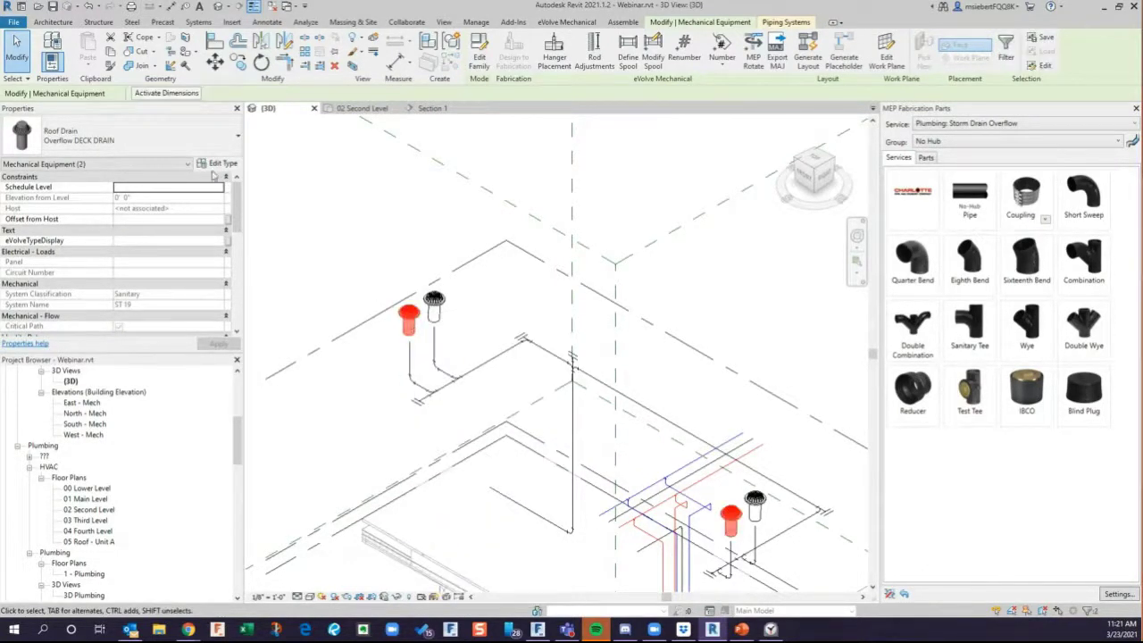
left_click(125, 136)
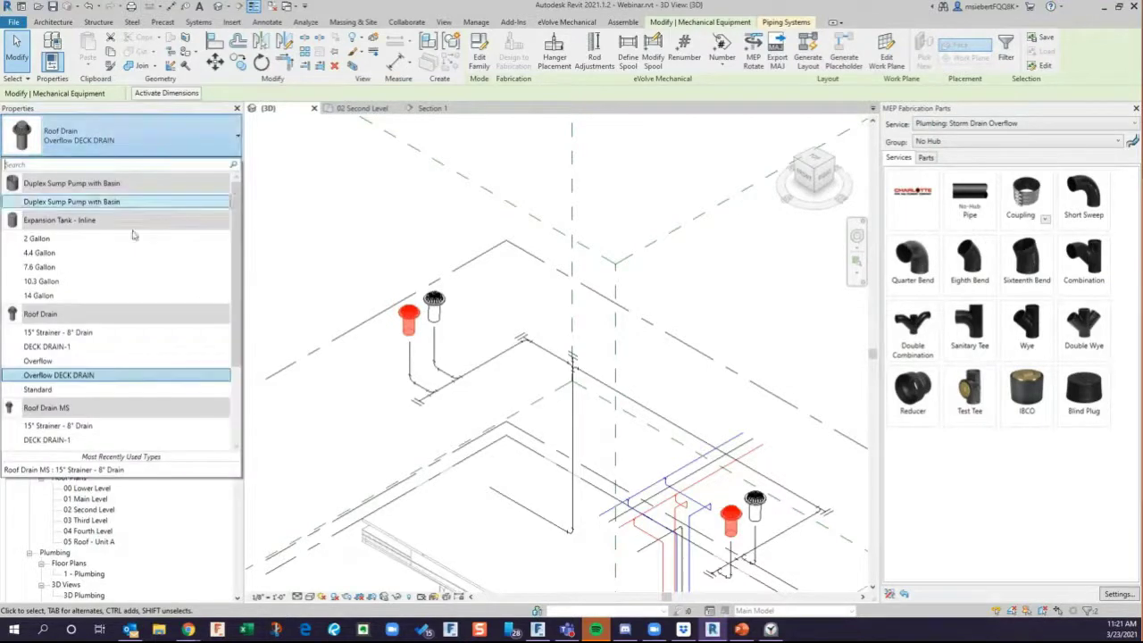
left_click(81, 426)
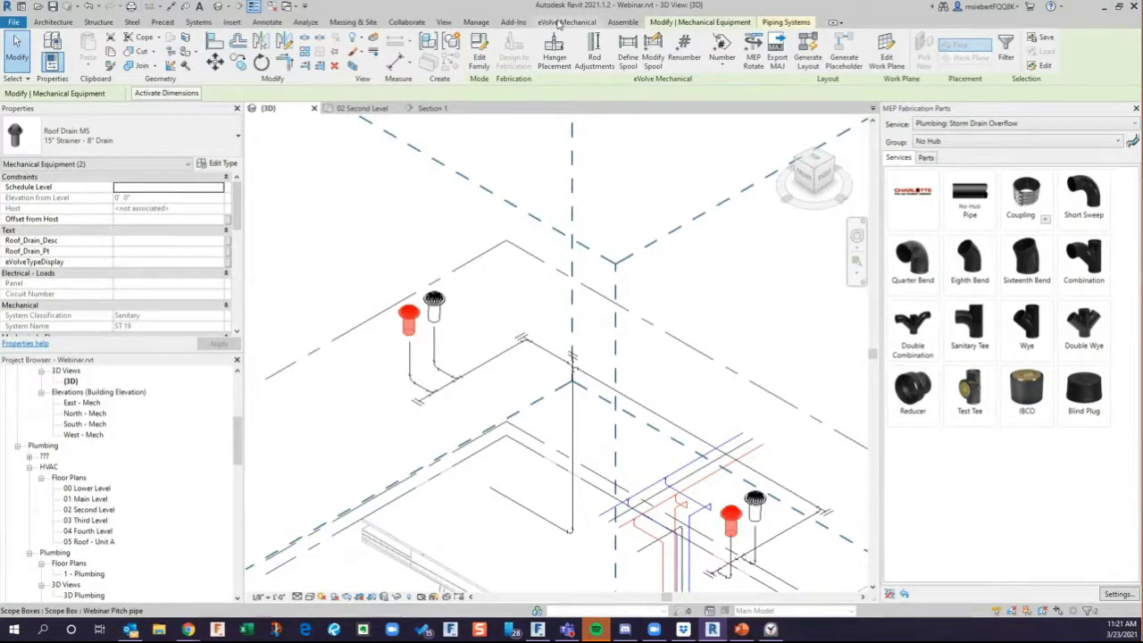
Open Points by View for the selected drains and examine the nested points hosted by Roof Drain MS.
left_click(562, 22)
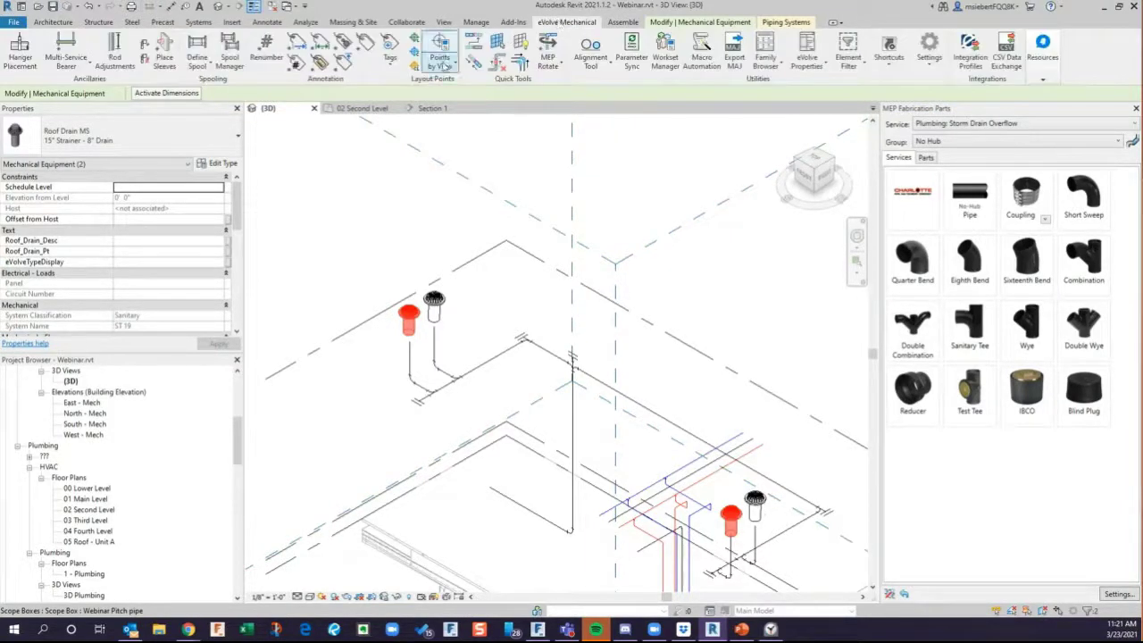
left_click(453, 66)
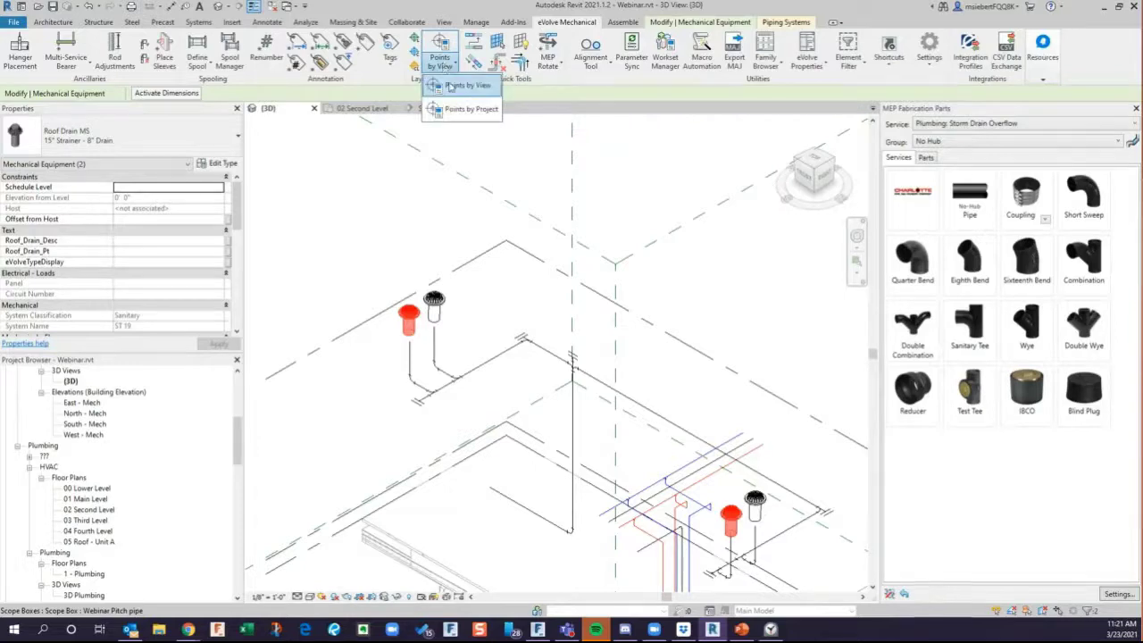
left_click(452, 88)
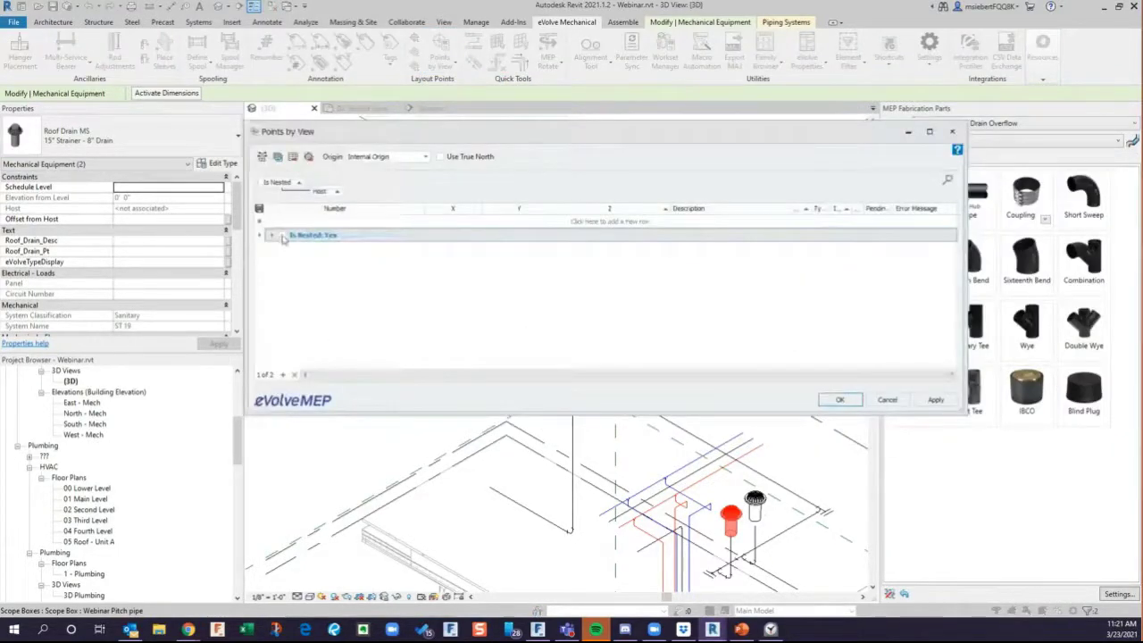
left_click(272, 235)
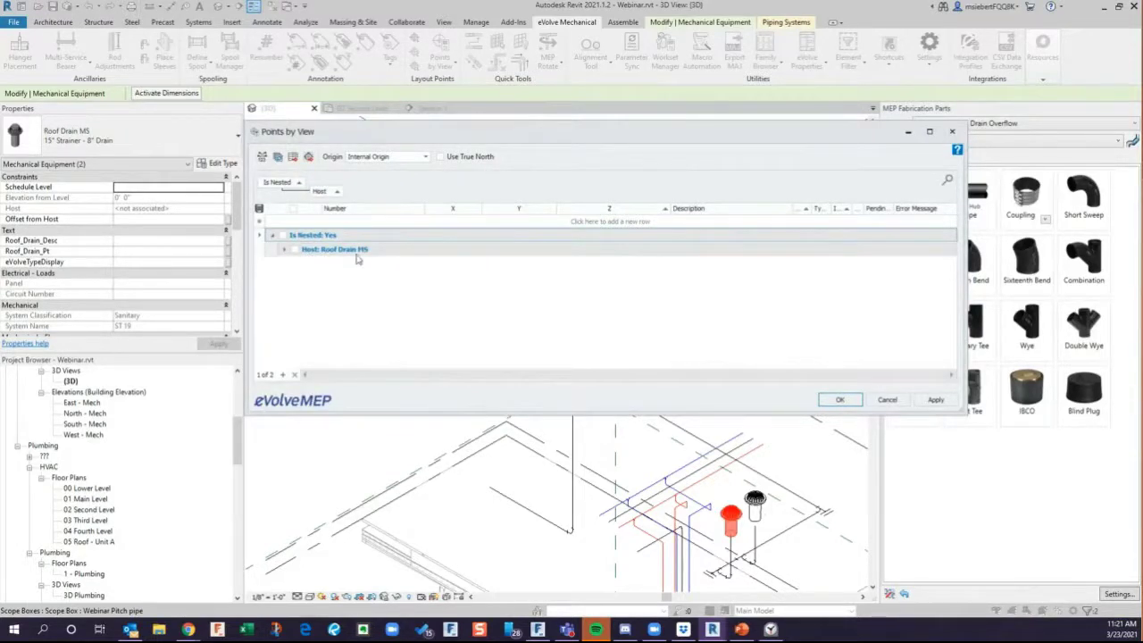
left_click(284, 253)
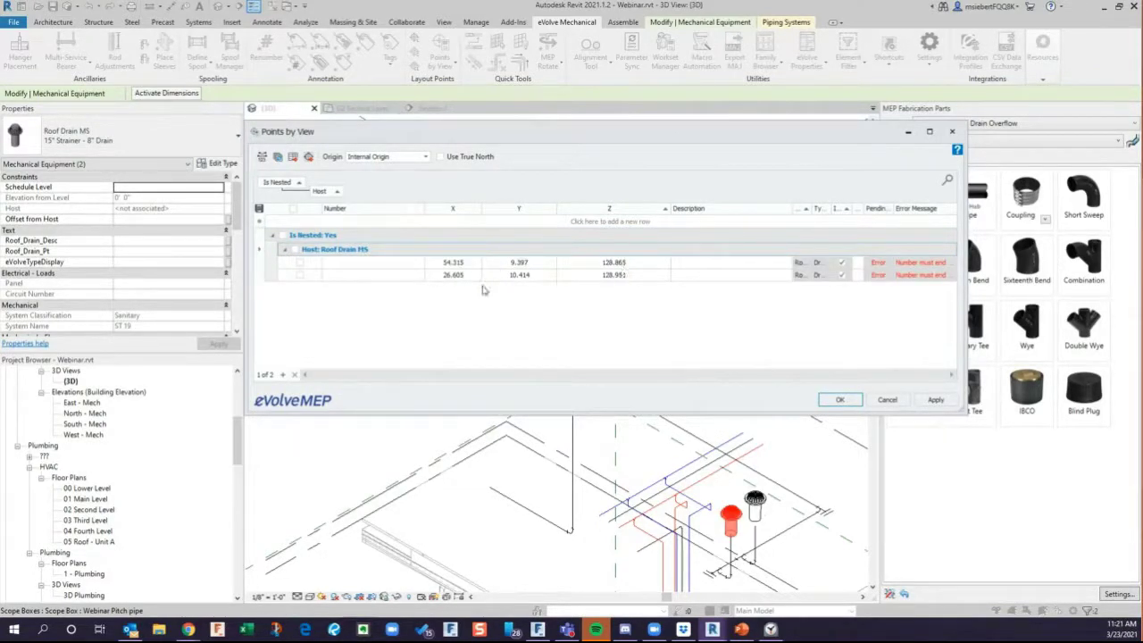
left_click_drag(634, 150, 660, 69)
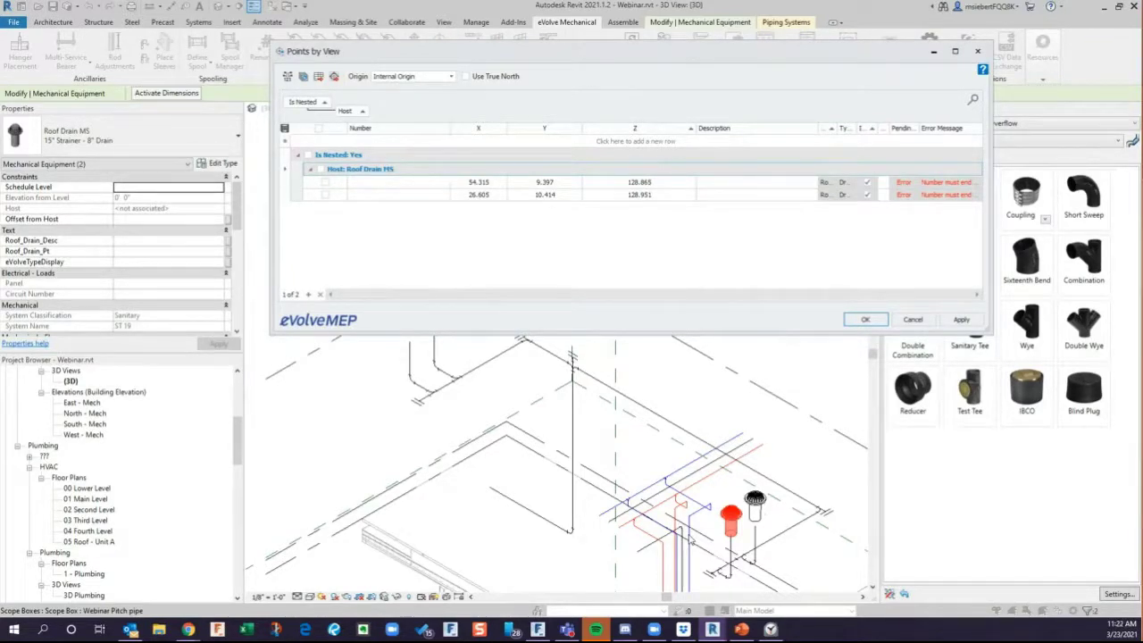
Auto-number both nested Roof Drain MS points with the starting number P-1.
left_click(287, 77)
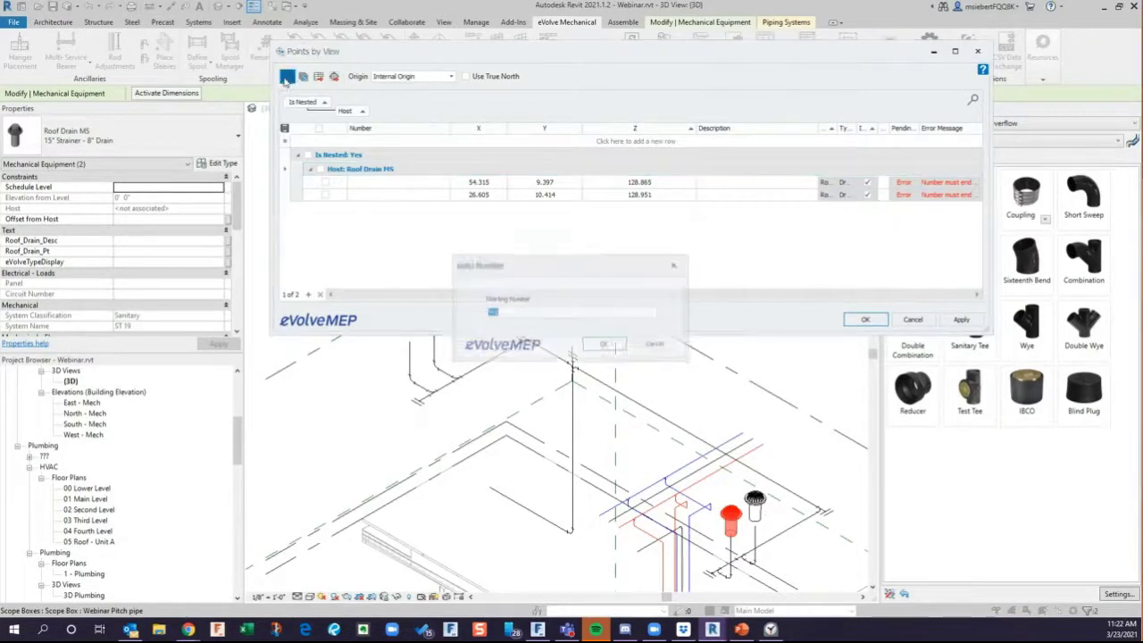
left_click(604, 344)
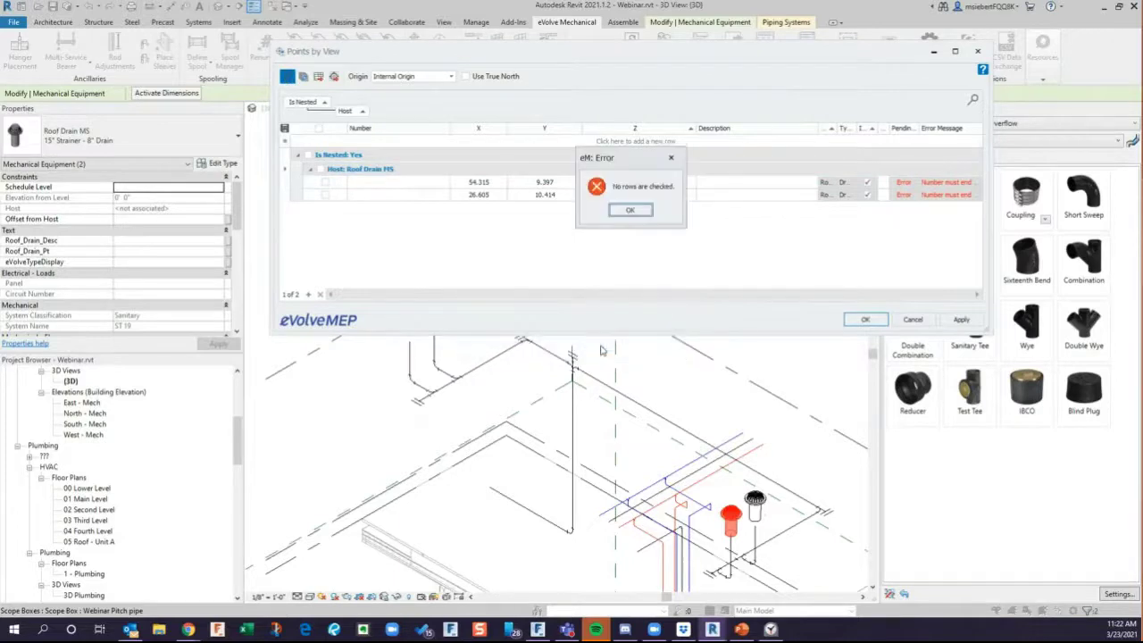
left_click(630, 210)
left_click(325, 182)
left_click(325, 195)
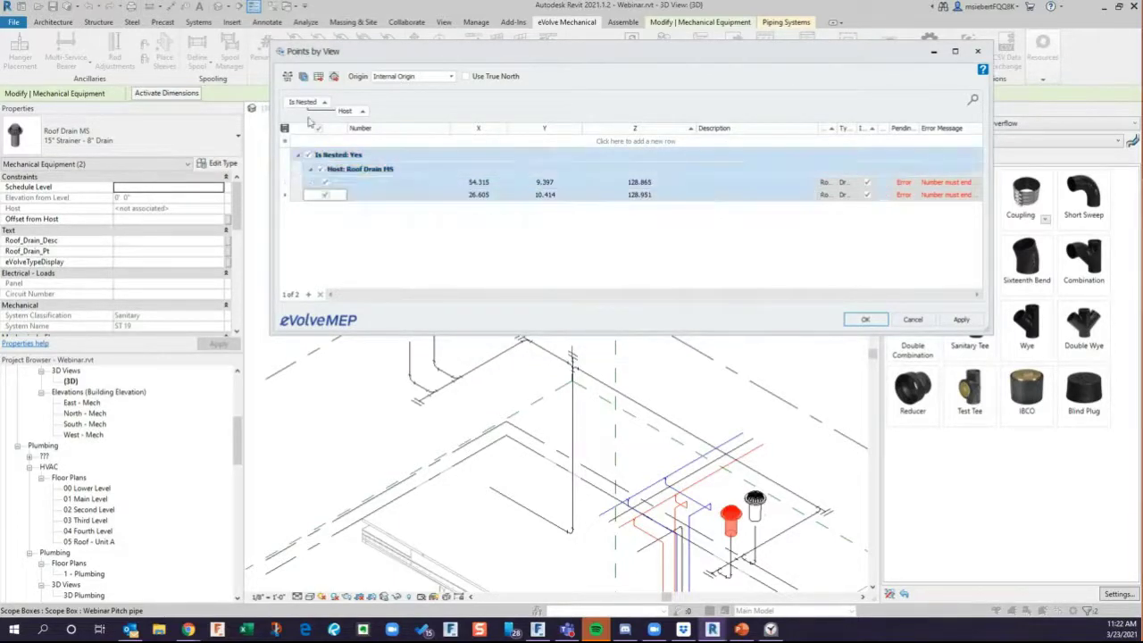
left_click(286, 78)
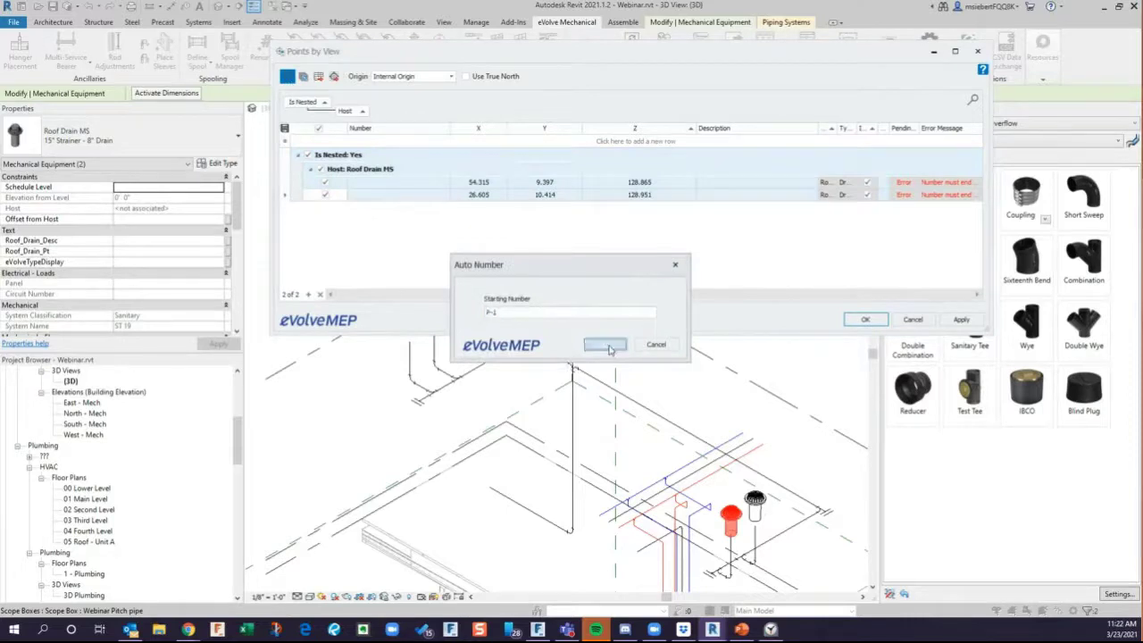
left_click(607, 346)
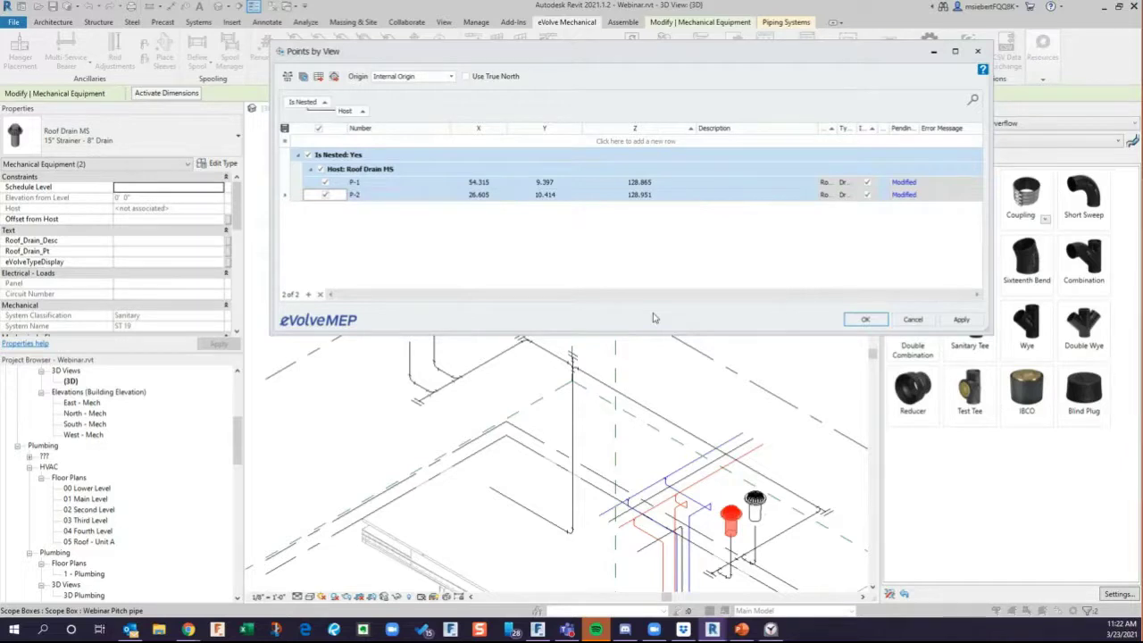
Discard the pending point numbering in Points by View and deselect the roof drains.
left_click(912, 318)
left_click(603, 213)
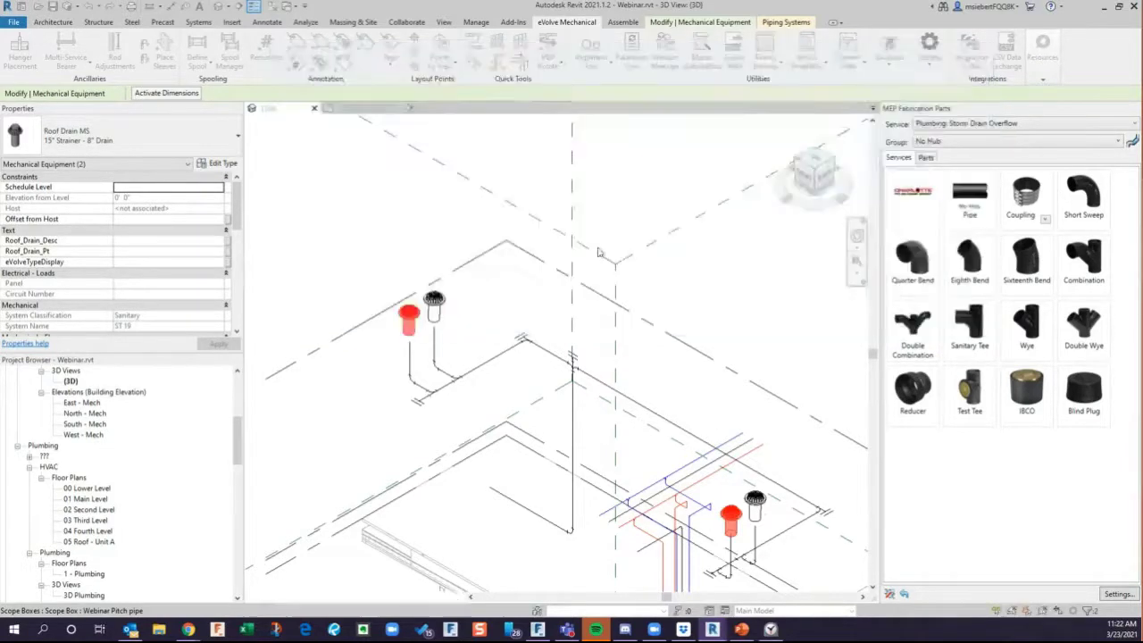
left_click(451, 407)
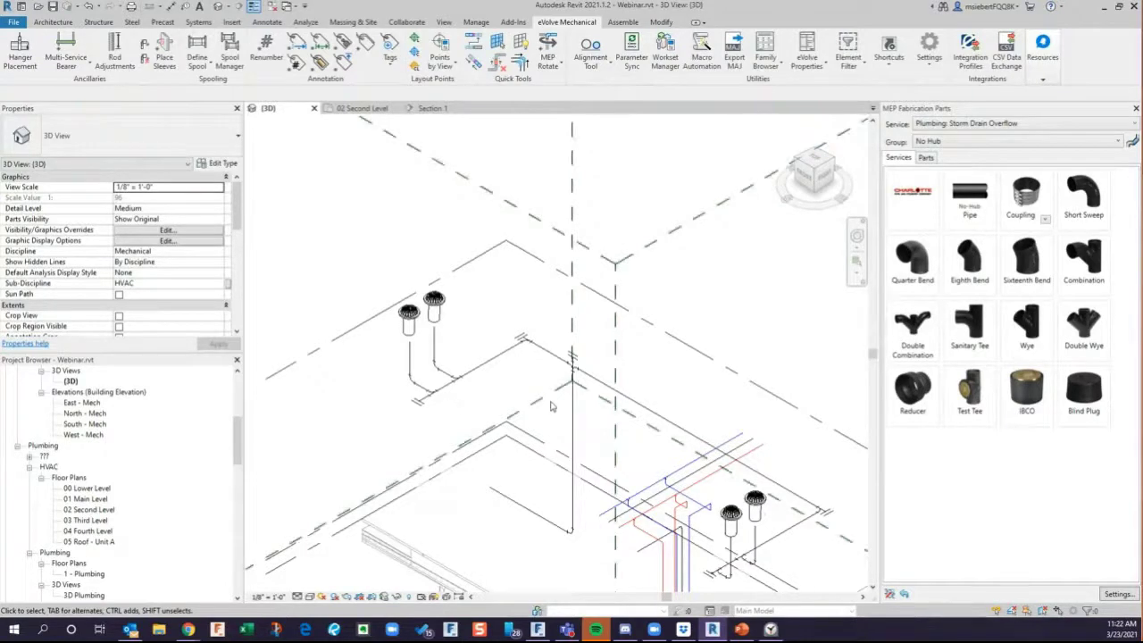
Open the 02 Second Level floor plan and examine the west pair of roof drains and their storm piping.
left_click(377, 111)
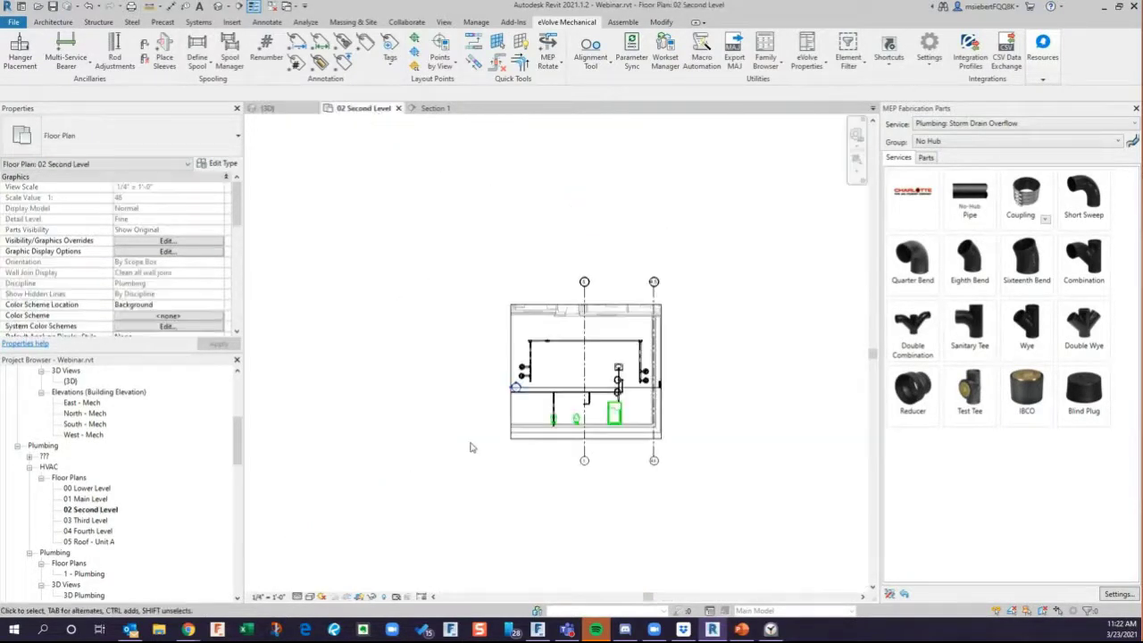
scroll(630, 396, "up", 2)
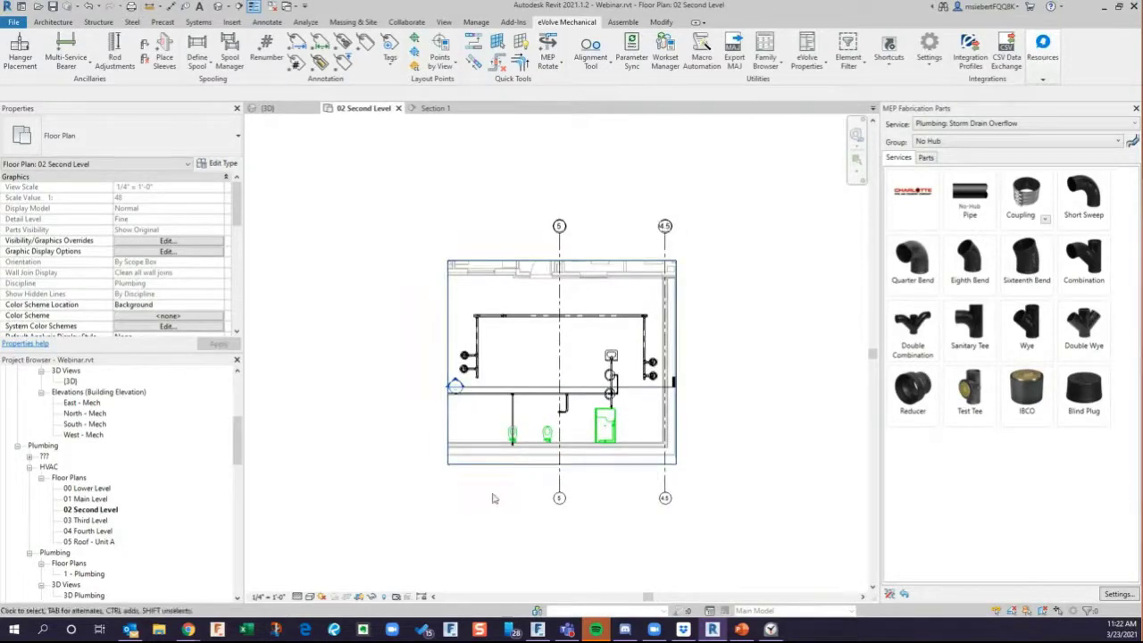
scroll(562, 366, "up", 3)
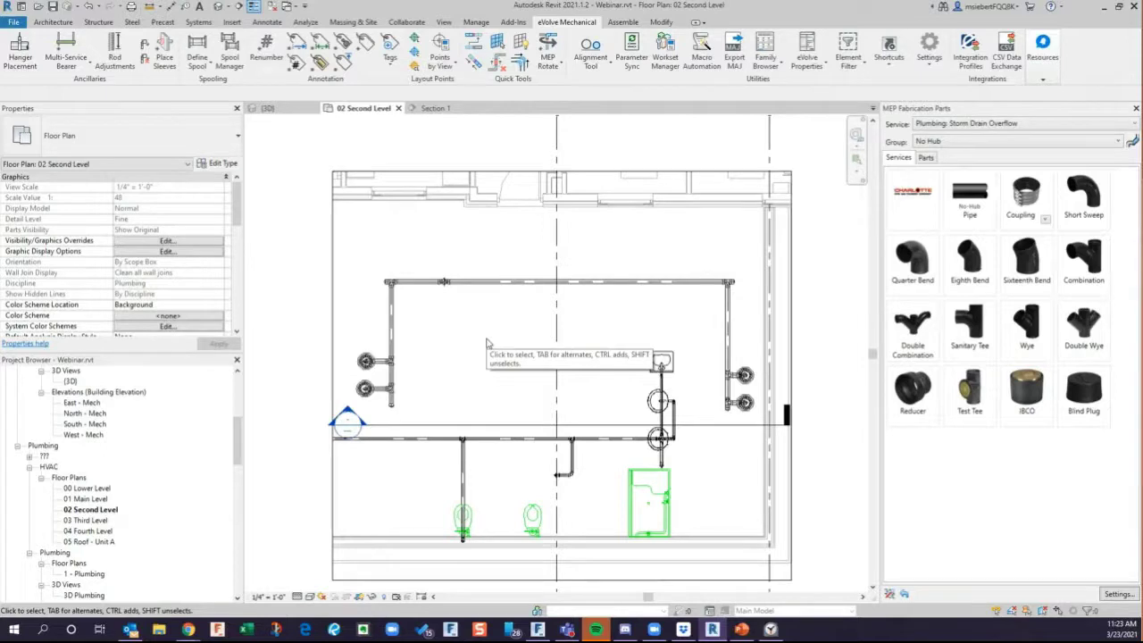
scroll(487, 342, "up", 3)
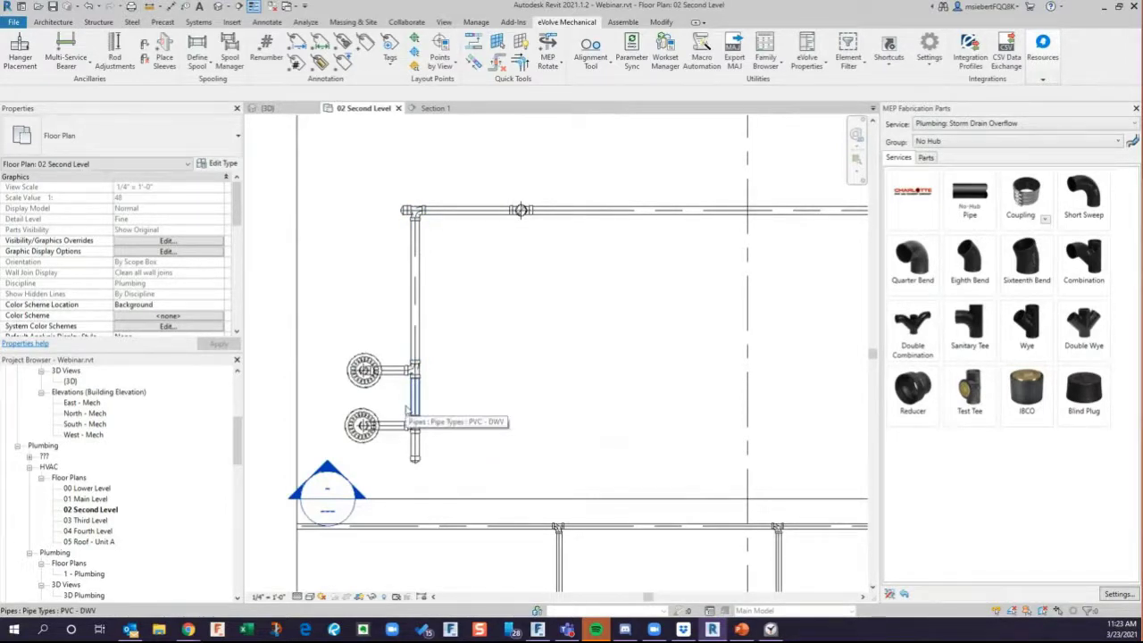
Return to the 3D view and orient it to the front.
left_click(268, 108)
left_click(808, 178)
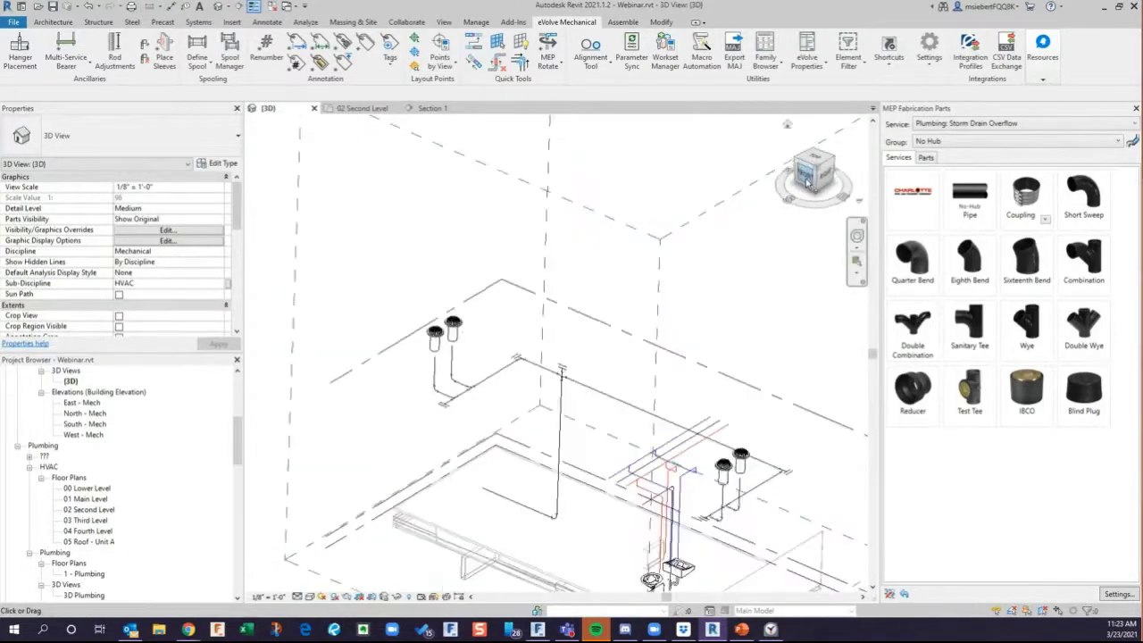
left_click(808, 174)
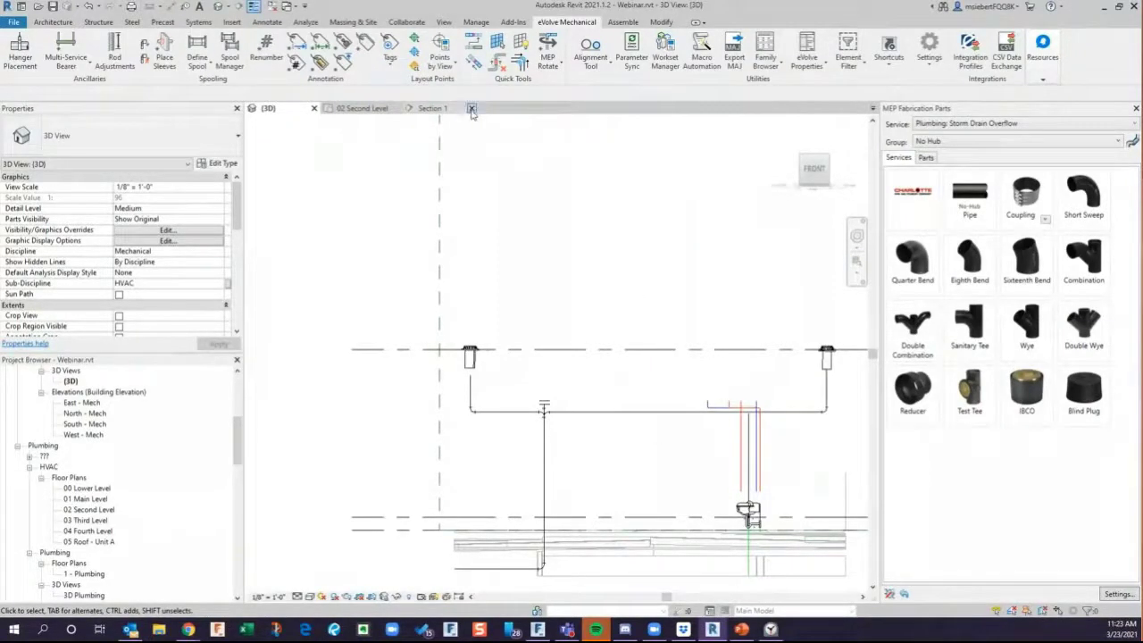
Close the Section 1 view and tile the 3D and 02 Second Level views side by side, framing the west roof drains.
left_click(472, 108)
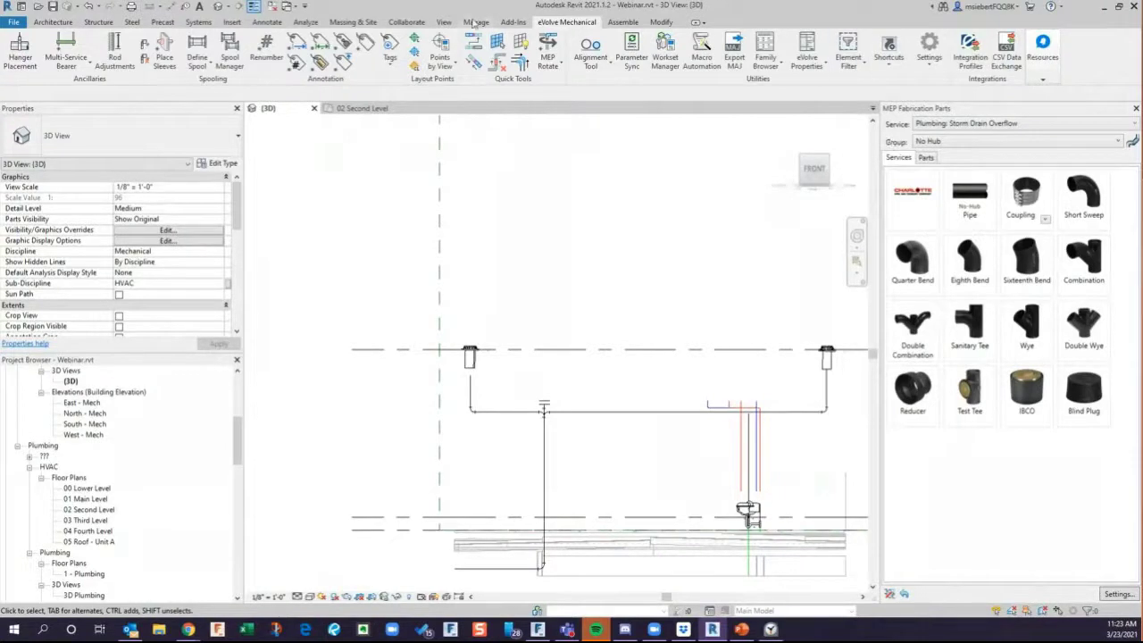
left_click(444, 21)
left_click(989, 56)
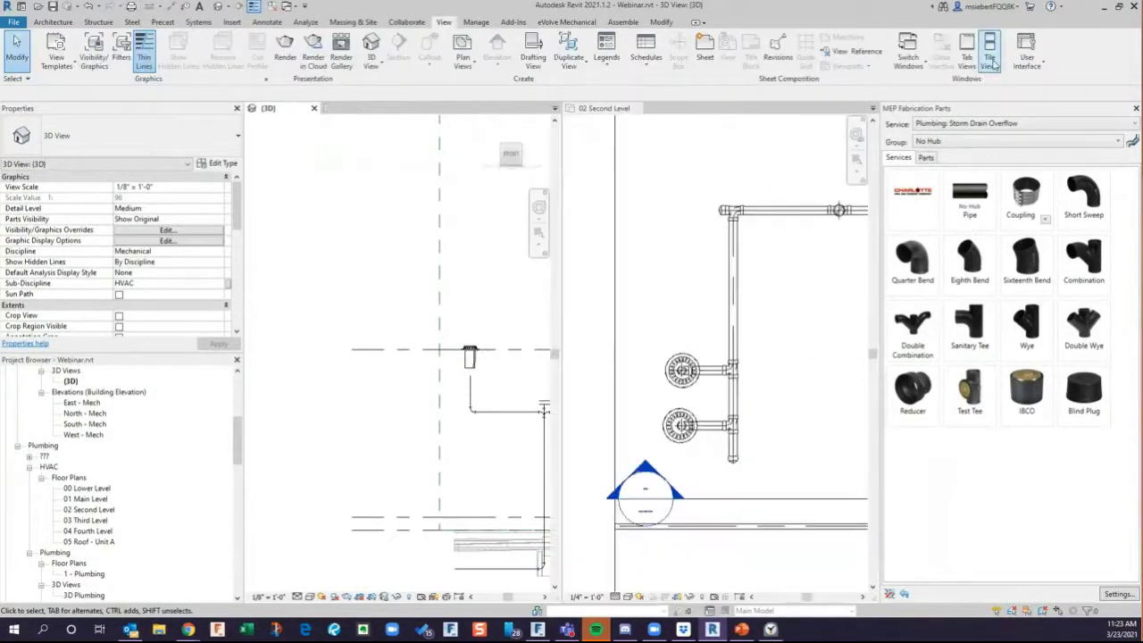
middle_click_drag(403, 343, 264, 245)
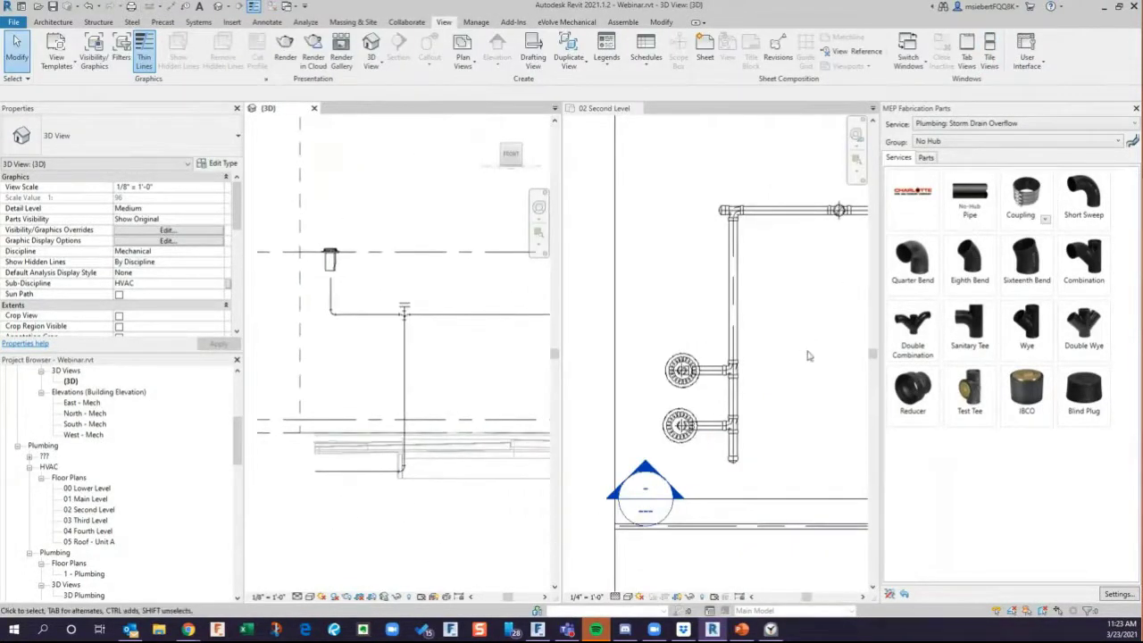
left_click(808, 356)
middle_click_drag(793, 318, 764, 300)
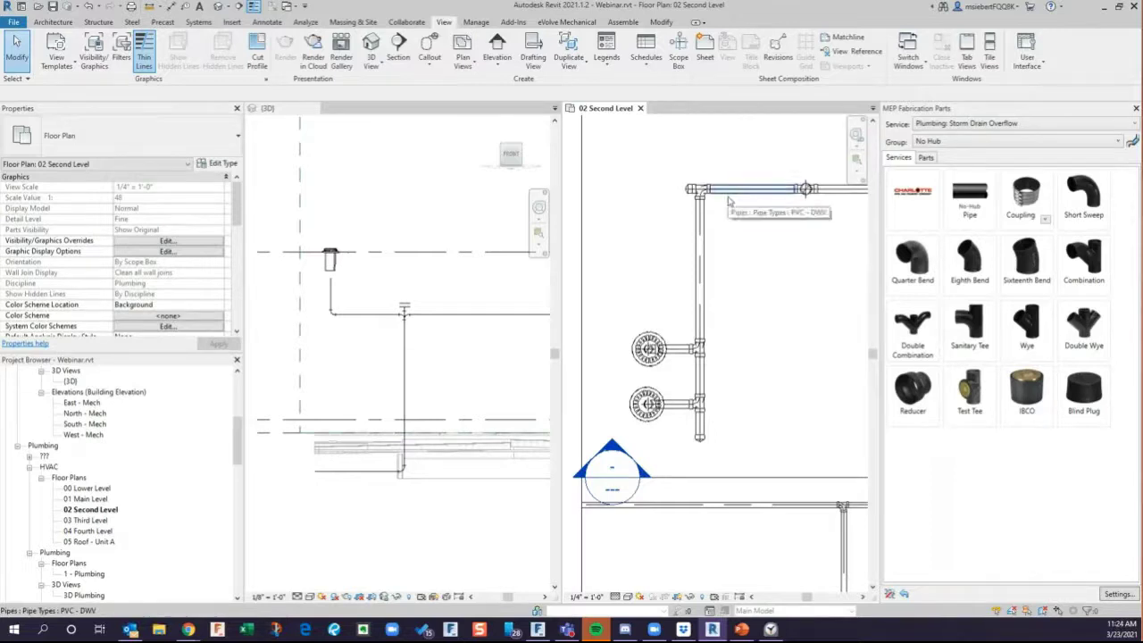
Disconnect the horizontal pipe from the double sanitary tee by pulling its end back to a length of about 2'-11".
key("Tab")
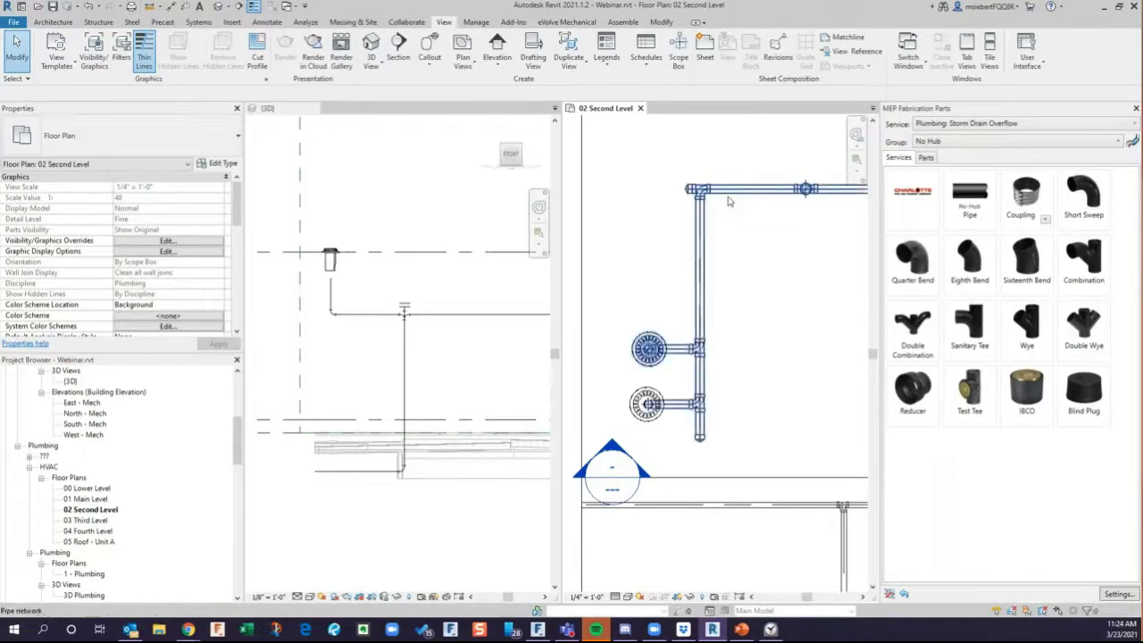
scroll(728, 201, "down", 3)
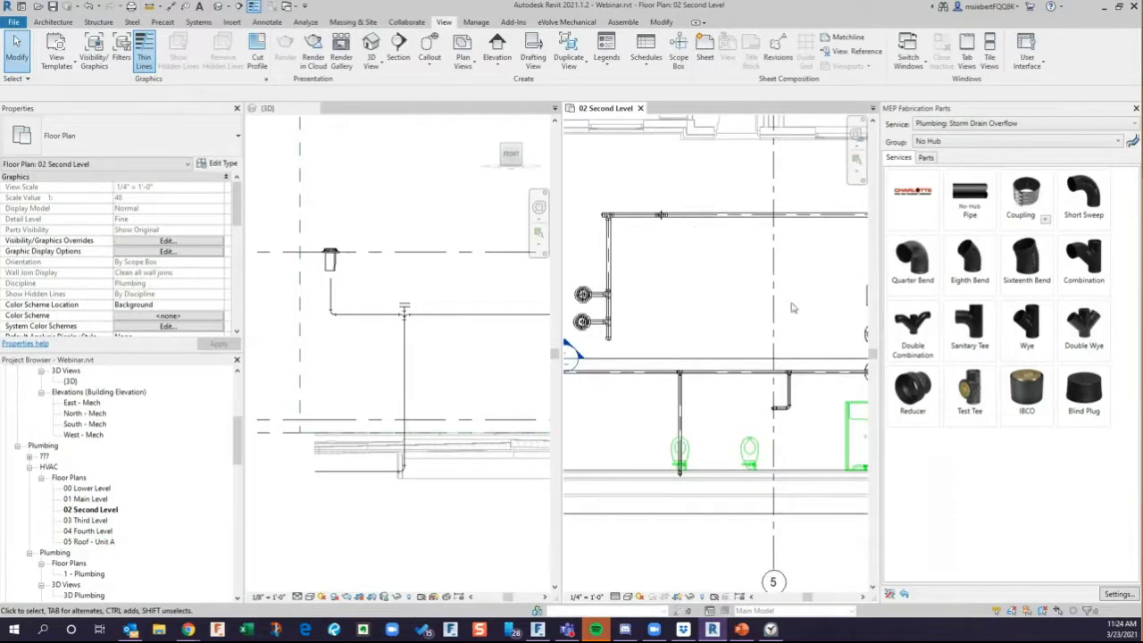
middle_click_drag(684, 281, 782, 289)
scroll(725, 212, "up", 1)
scroll(724, 212, "up", 3)
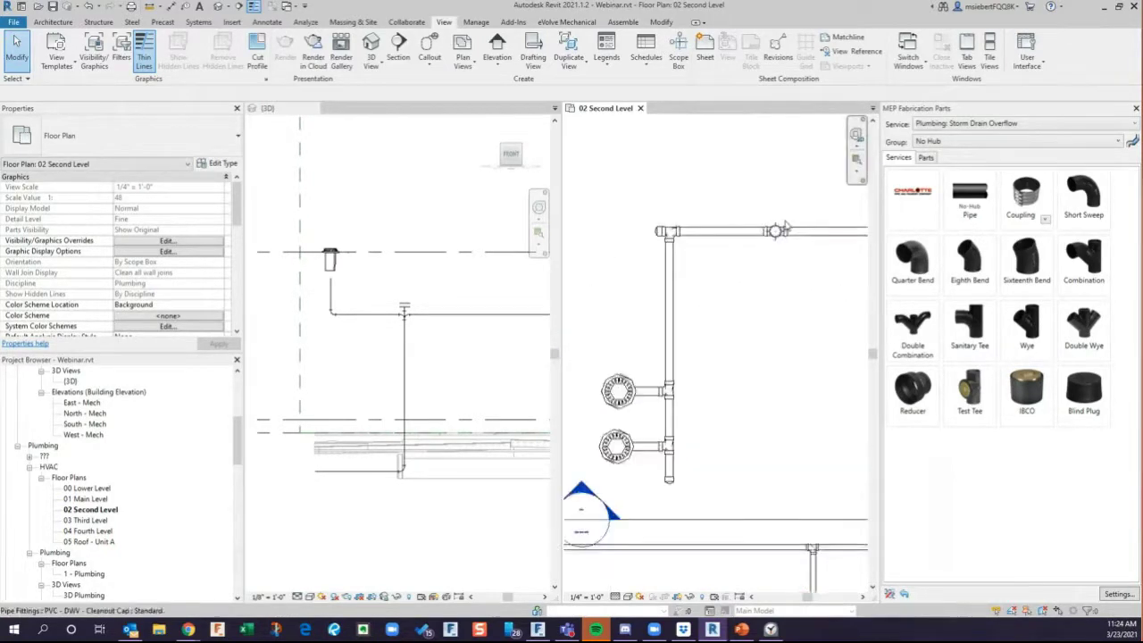
left_click(746, 234)
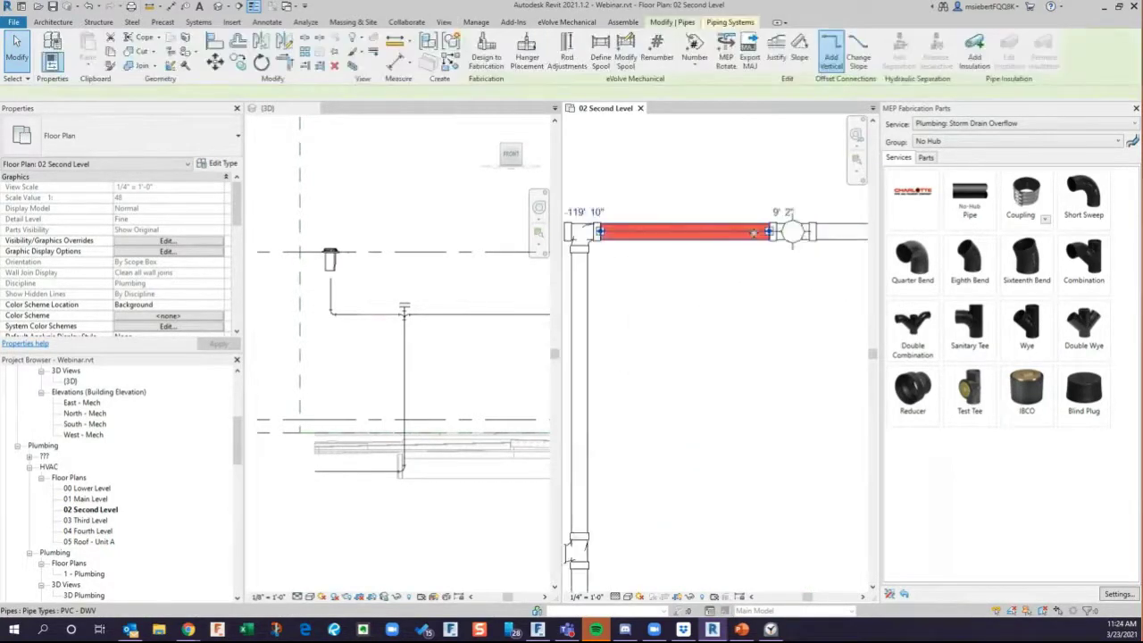
scroll(746, 236, "up", 4)
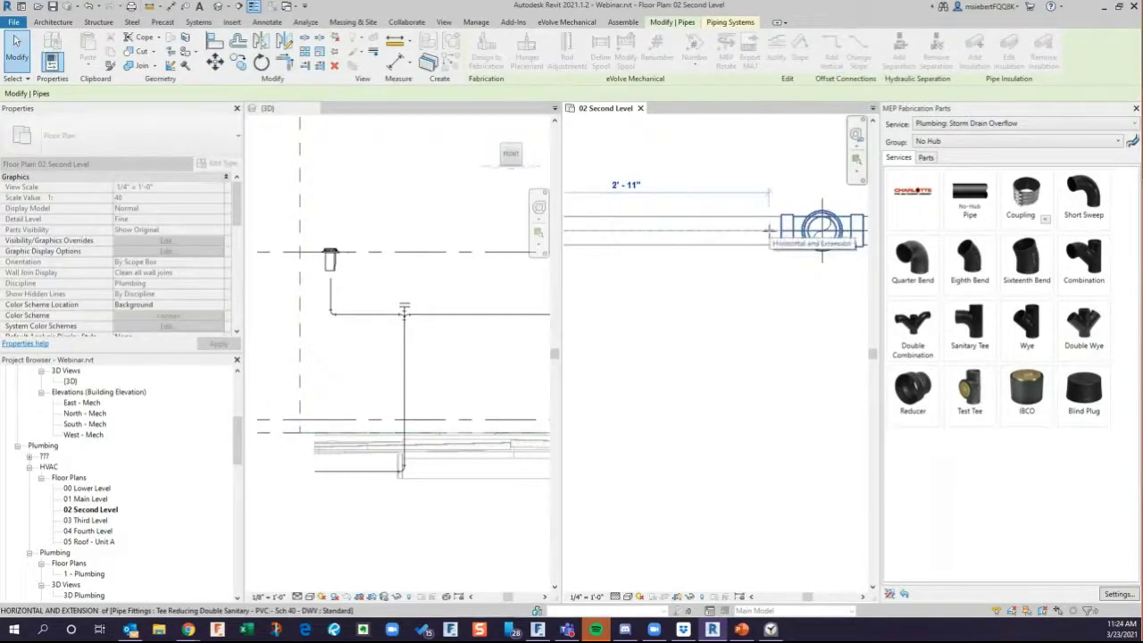
left_click(766, 232)
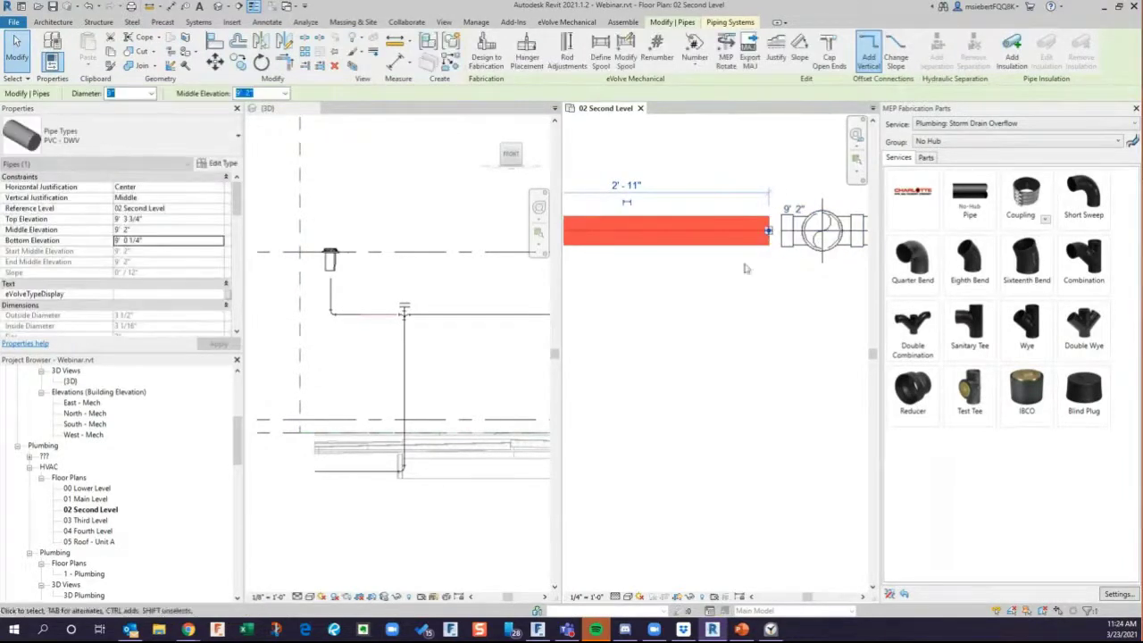
scroll(812, 253, "down", 1)
scroll(816, 257, "down", 2)
left_click(751, 306)
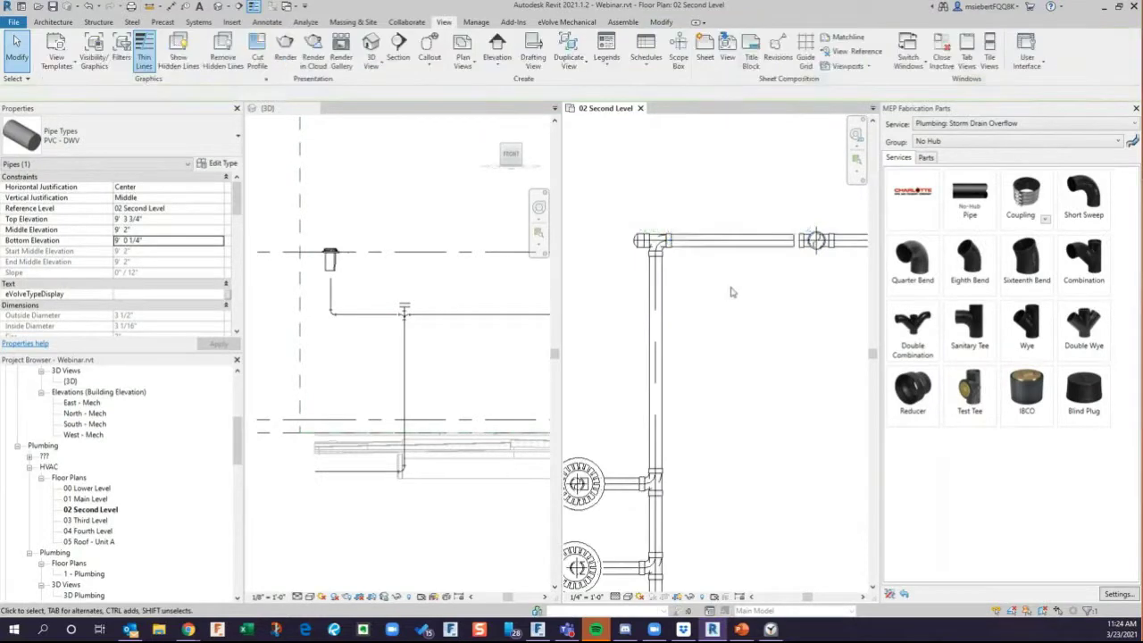
Select the whole disconnected west pipe network and filter Mechanical Equipment out of the selection.
scroll(730, 254, "down", 2)
key("Tab")
key("Tab")
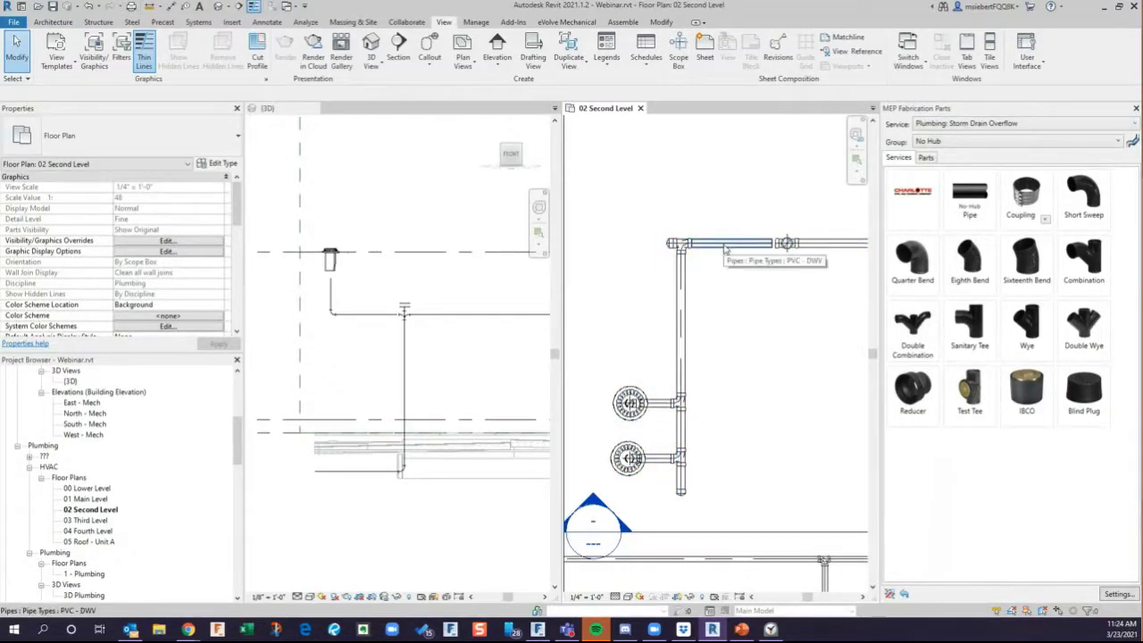
key("Tab")
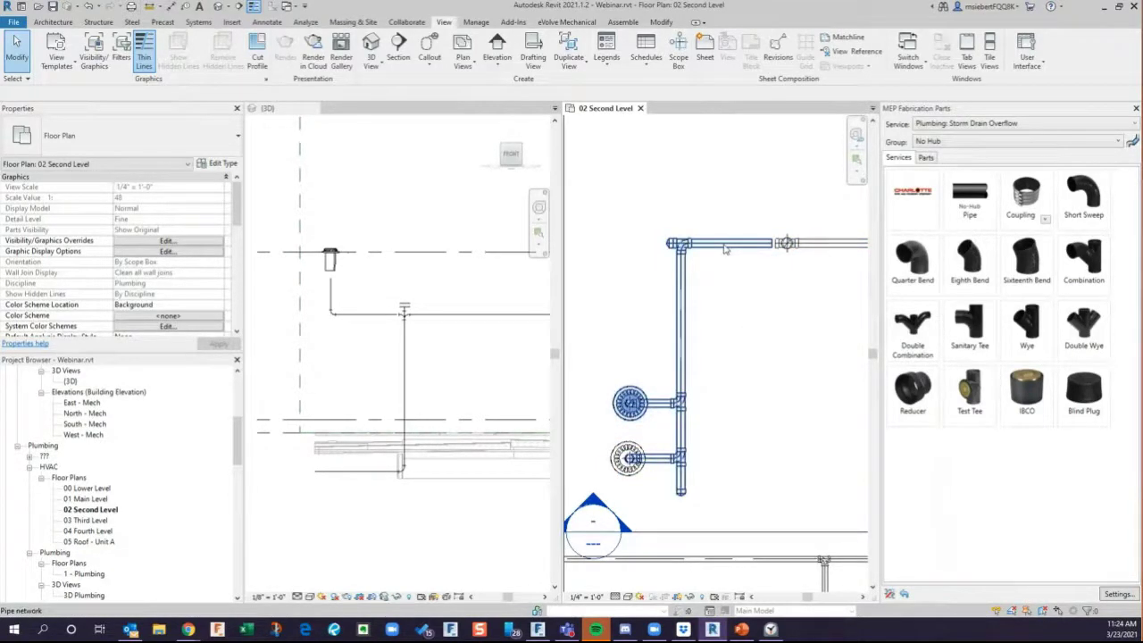
left_click(725, 249)
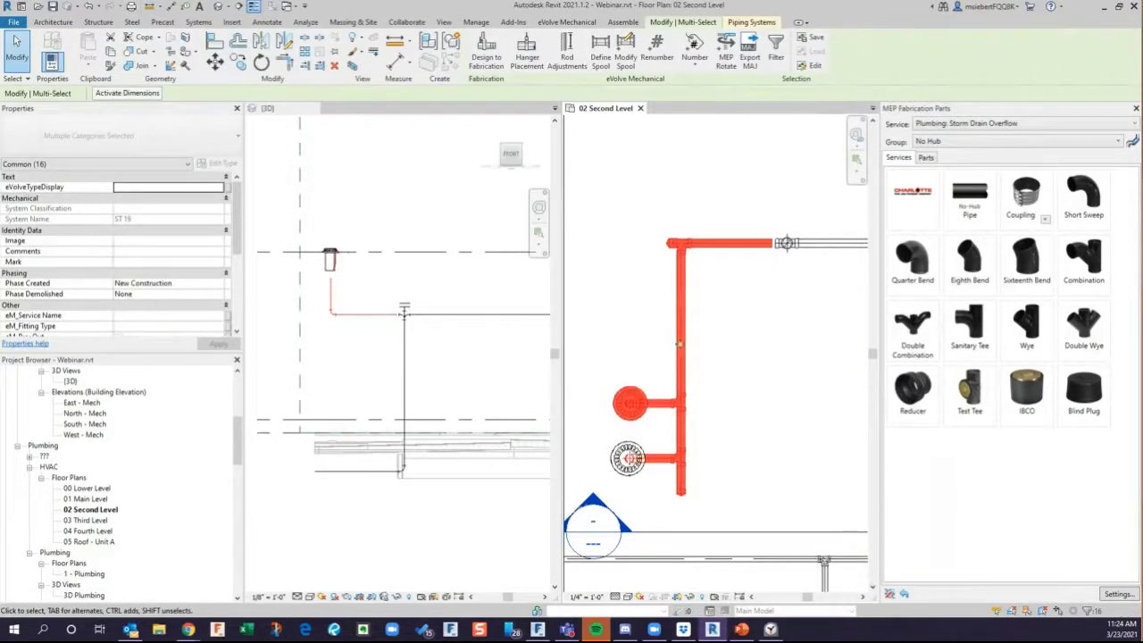
left_click(776, 49)
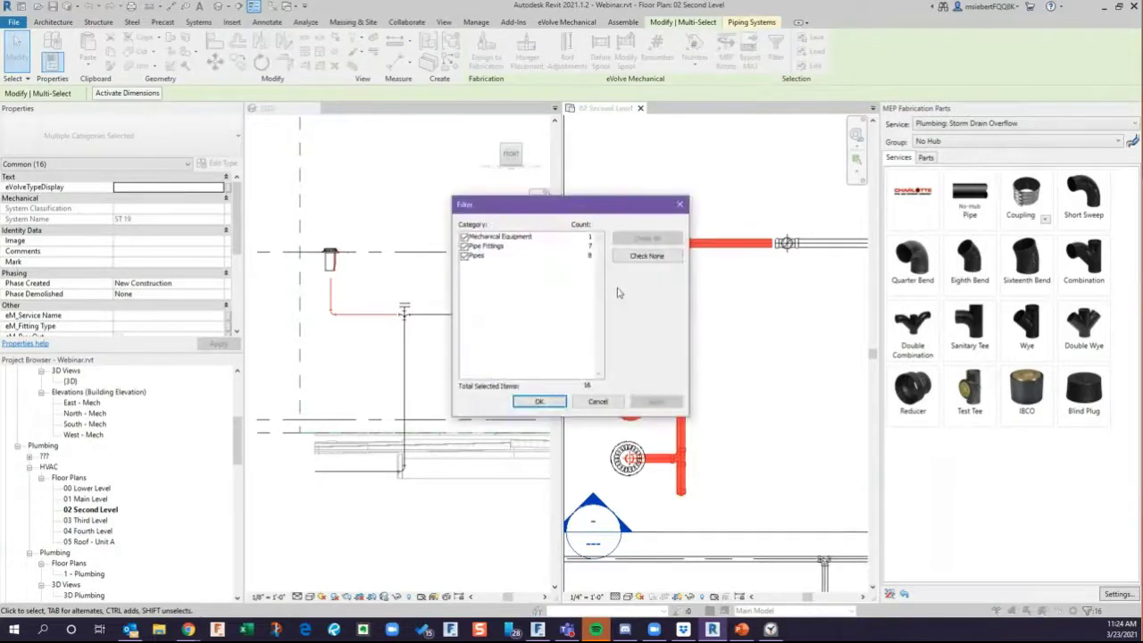
left_click(464, 236)
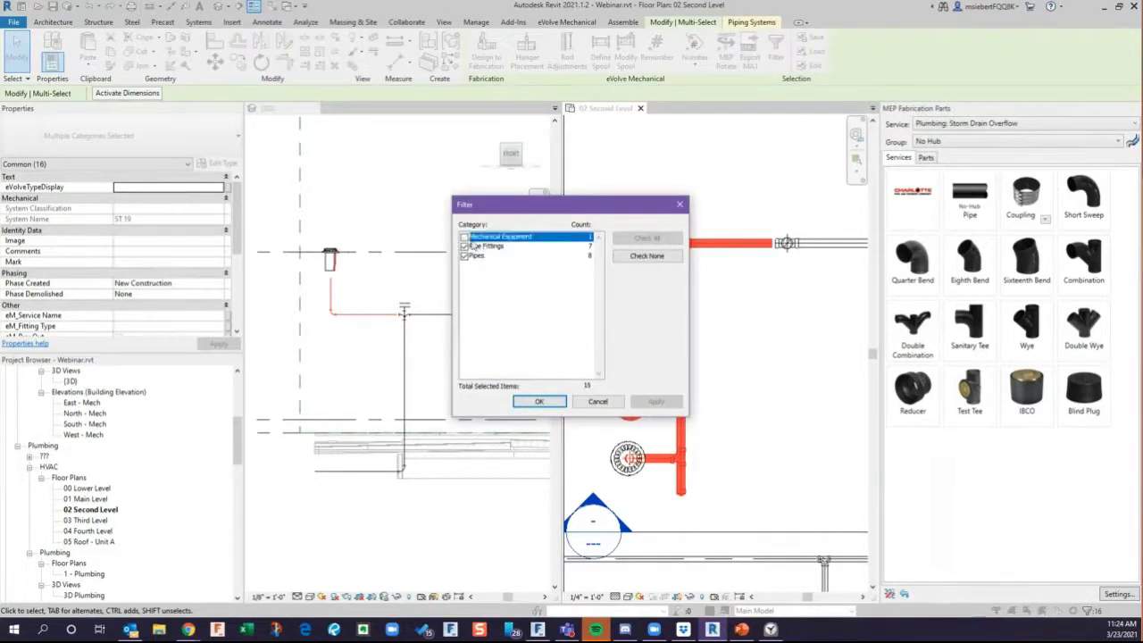
left_click(539, 403)
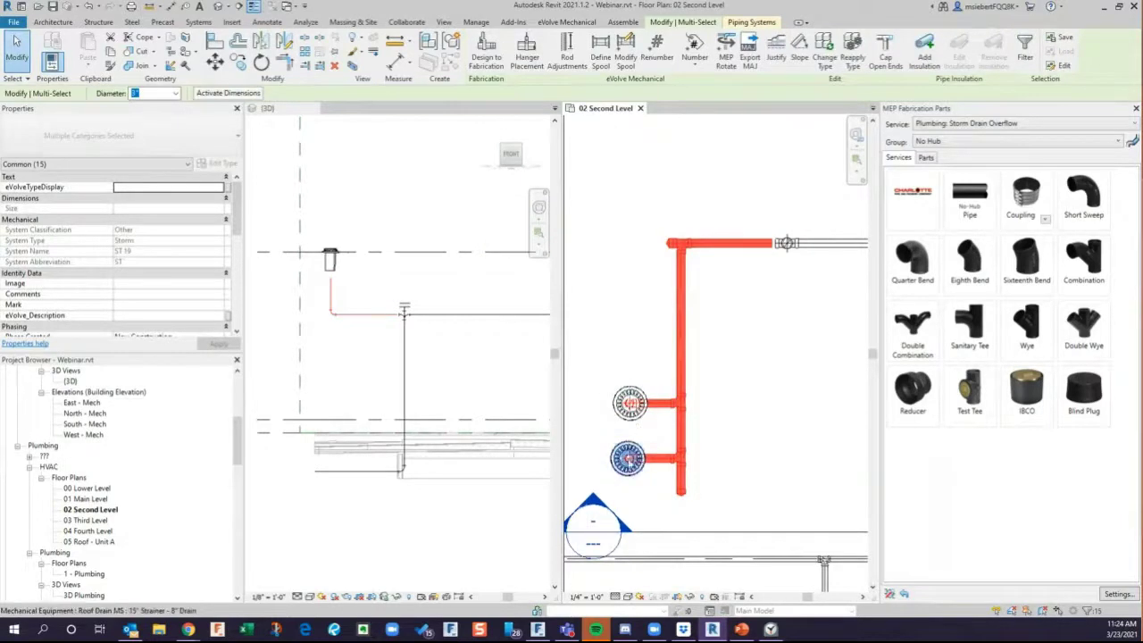
Convert the selected piping with Design to Fabrication using the Plumbing: Storm Drain service, and inspect the converted corner elbow and horizontal pipe.
left_click(488, 59)
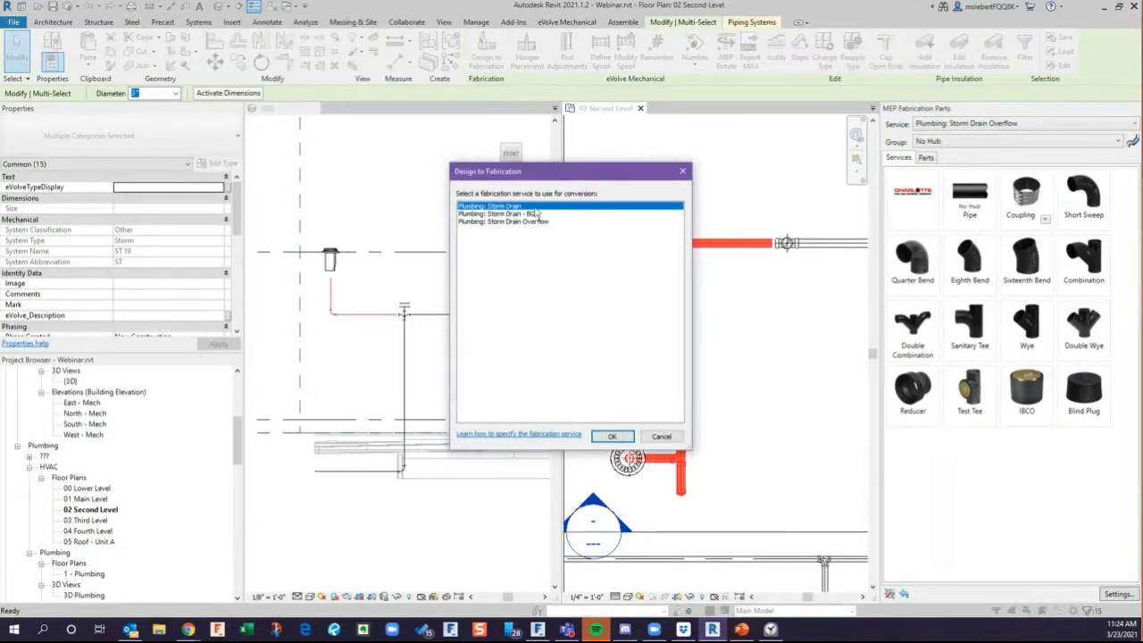
left_click(616, 438)
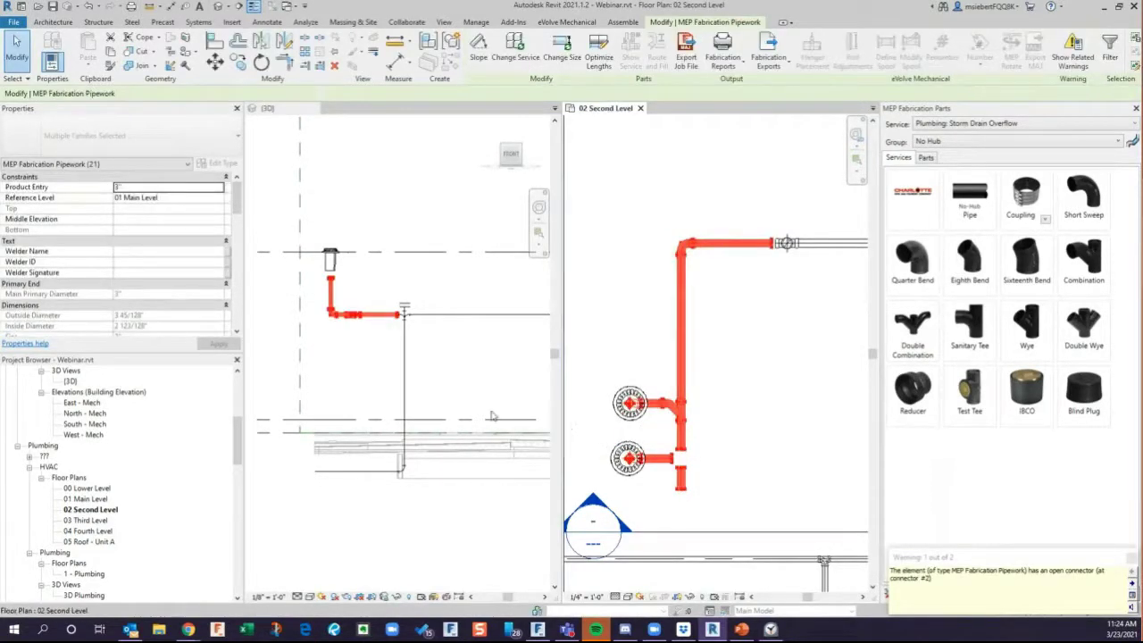
left_click(716, 421)
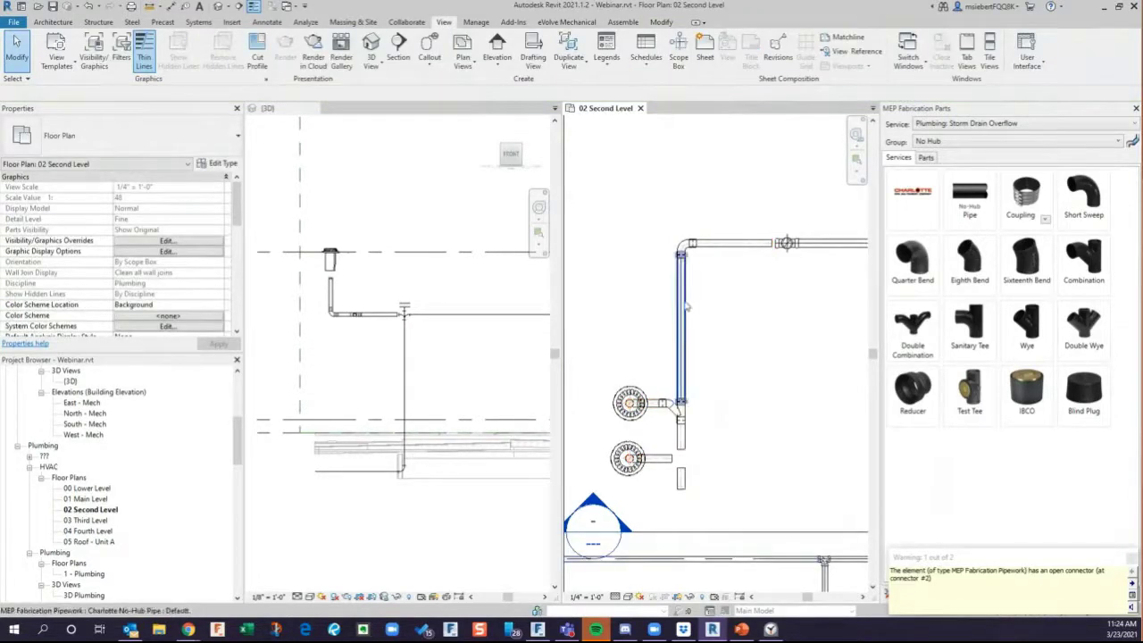
left_click(681, 250)
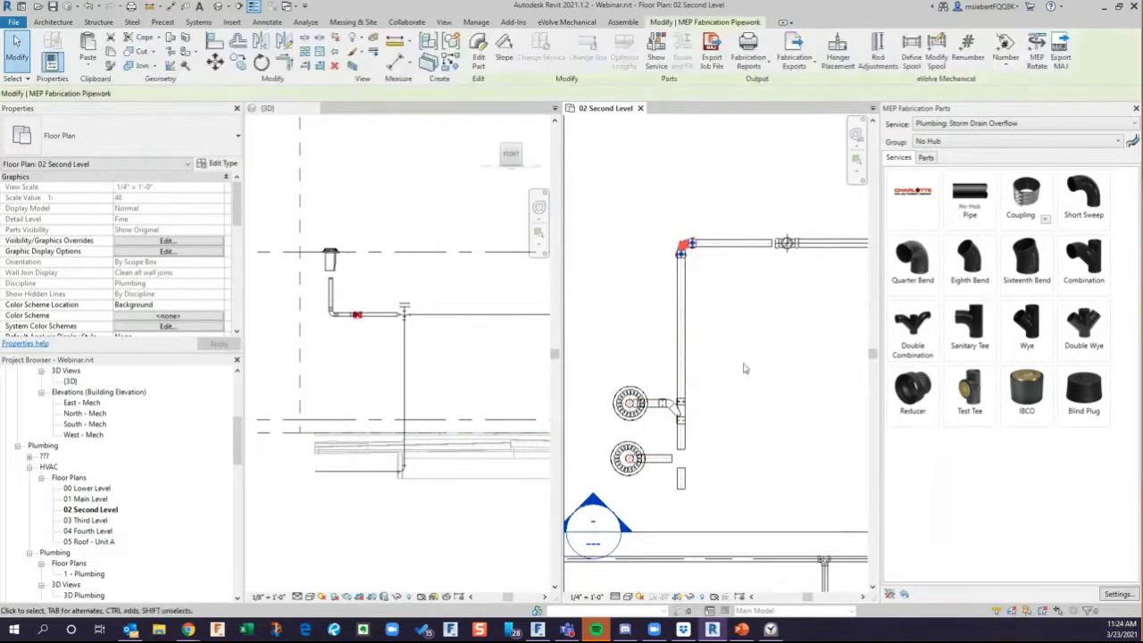
key("Escape")
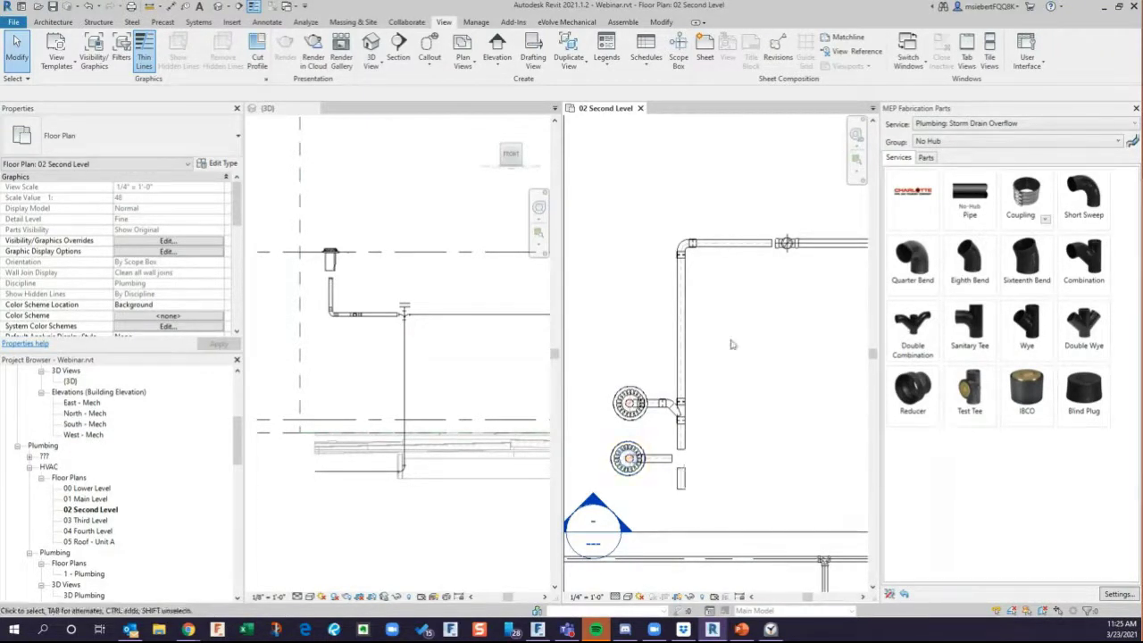
left_click(724, 250)
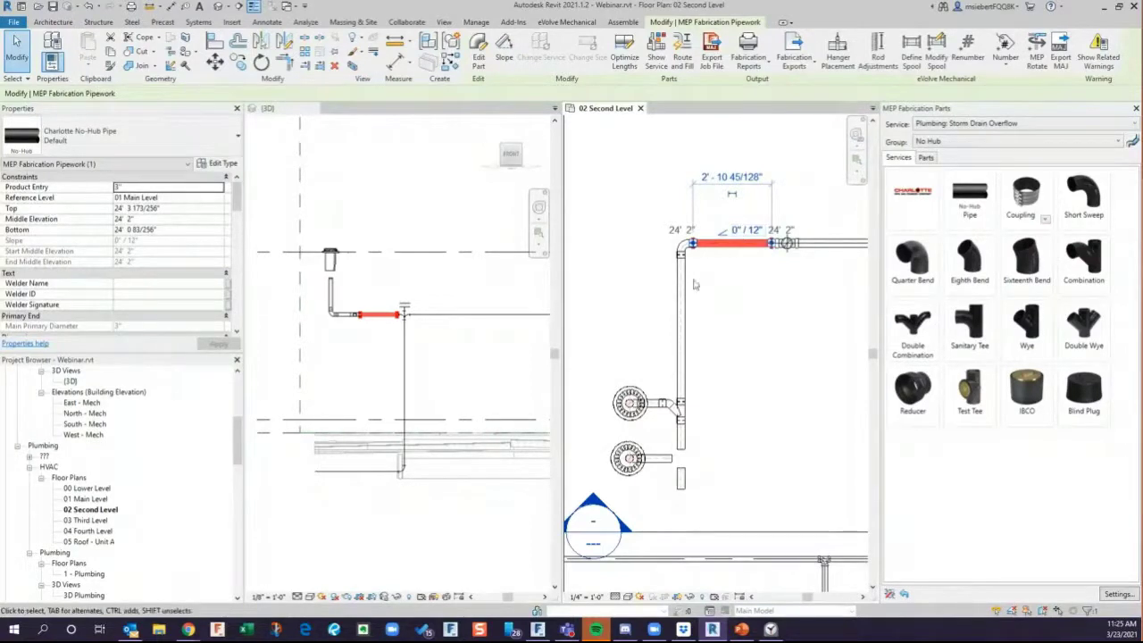
Delete the loose end pipe, the combination fitting with its coupling, and the short pipe south of it near the roof drains.
left_click(681, 480)
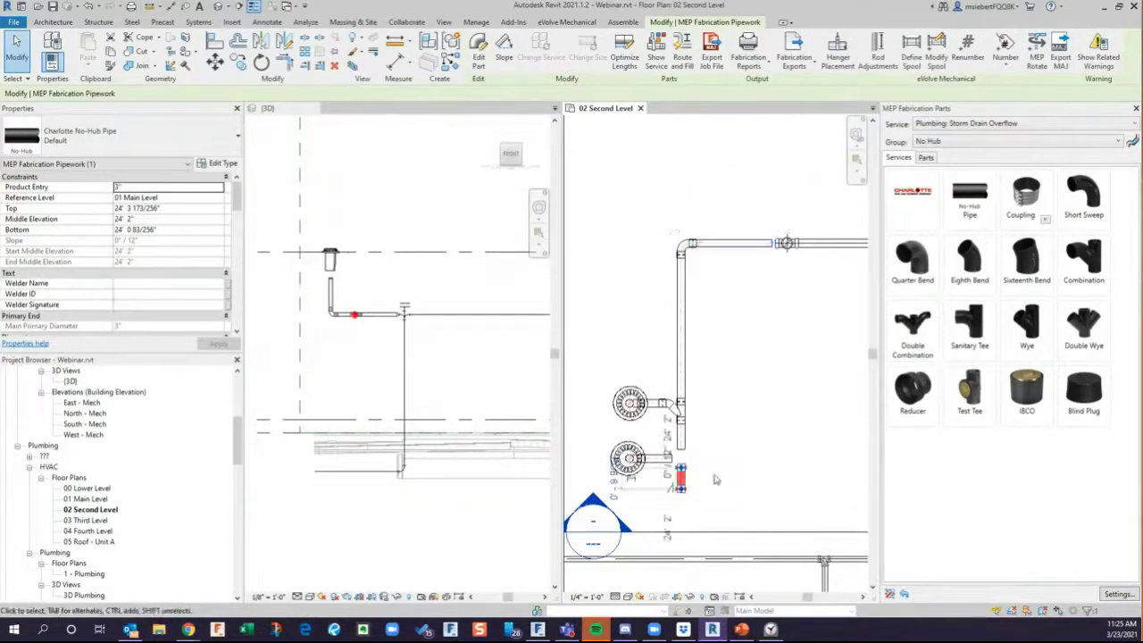
key("Delete")
left_click(681, 402)
left_click(681, 420)
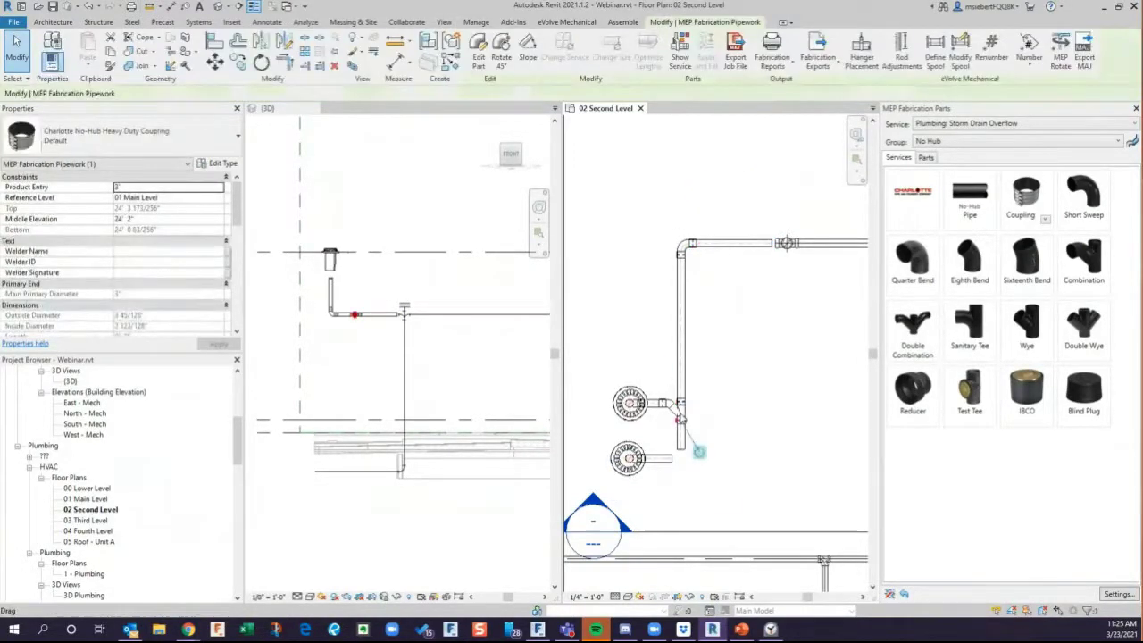
key("Delete")
left_click(681, 416)
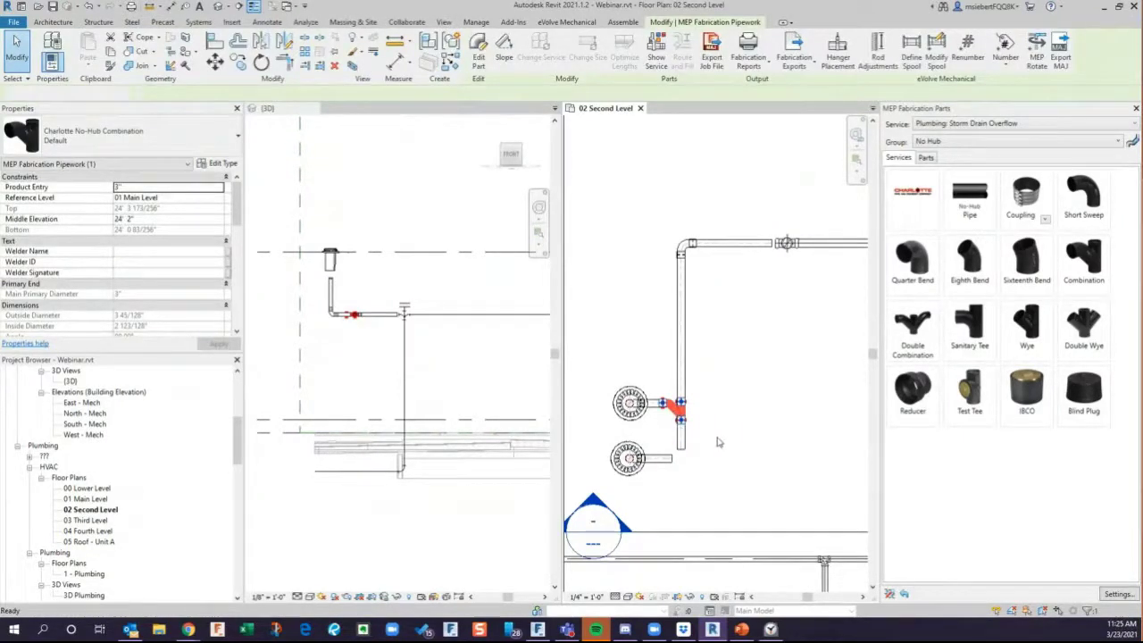
key("Delete")
left_click(681, 434)
key("Delete")
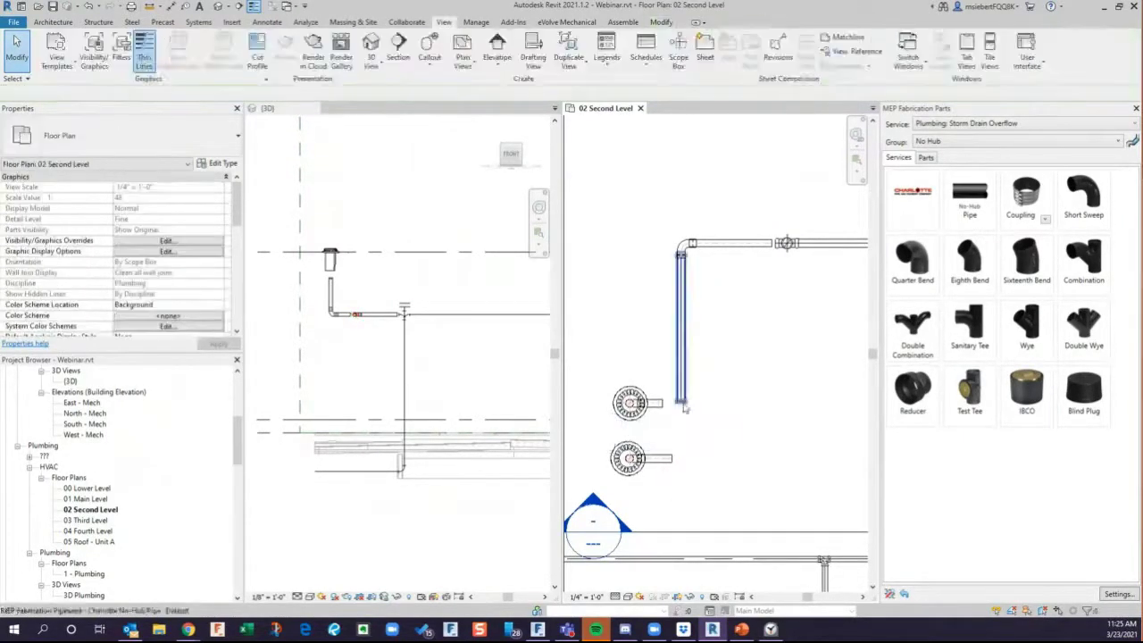
Extend the long north-south fabrication pipe past both roof drains to a length of about 8'-1".
left_click(681, 398)
left_click_drag(680, 402, 681, 476)
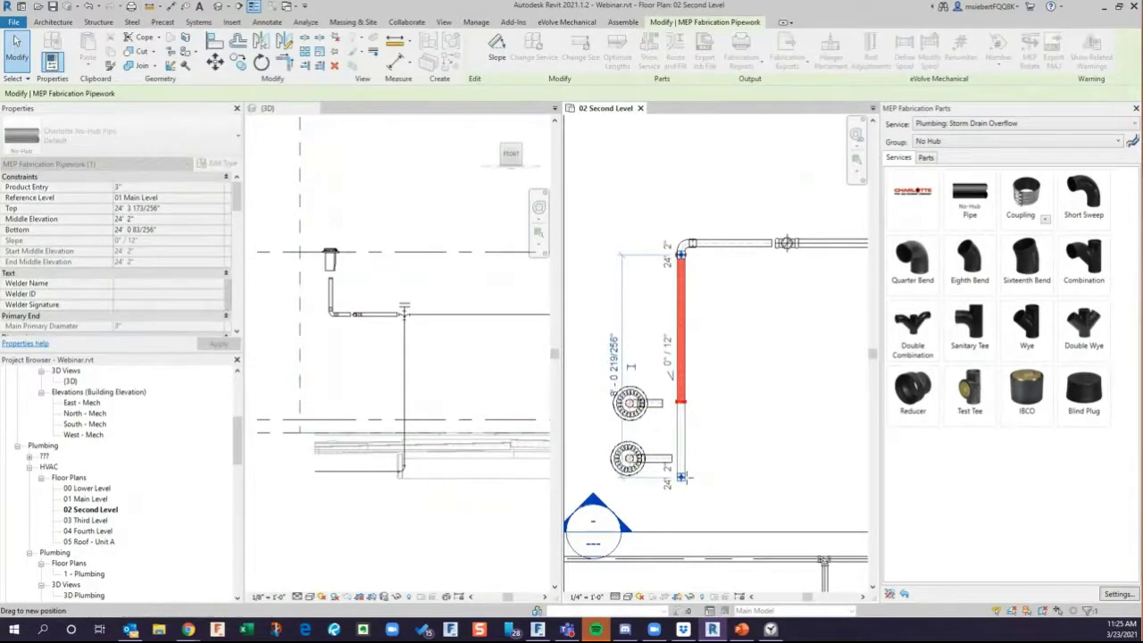
left_click(733, 294)
Select the connected fabrication run, start editing its slope, and move the slope control point to the double tee end.
key("Tab")
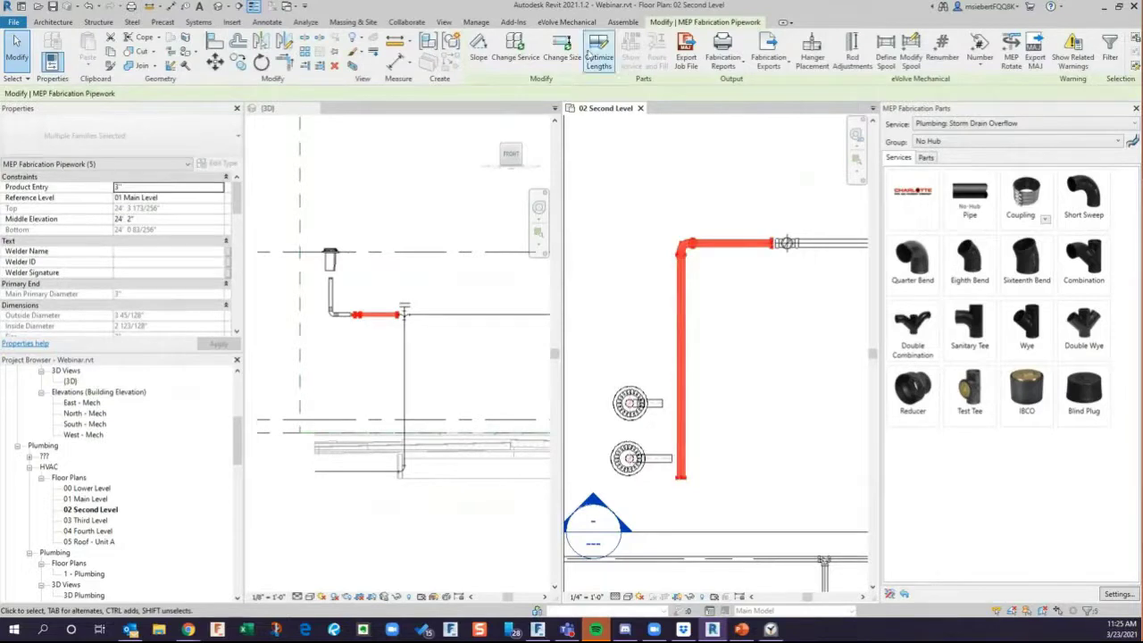
left_click(479, 52)
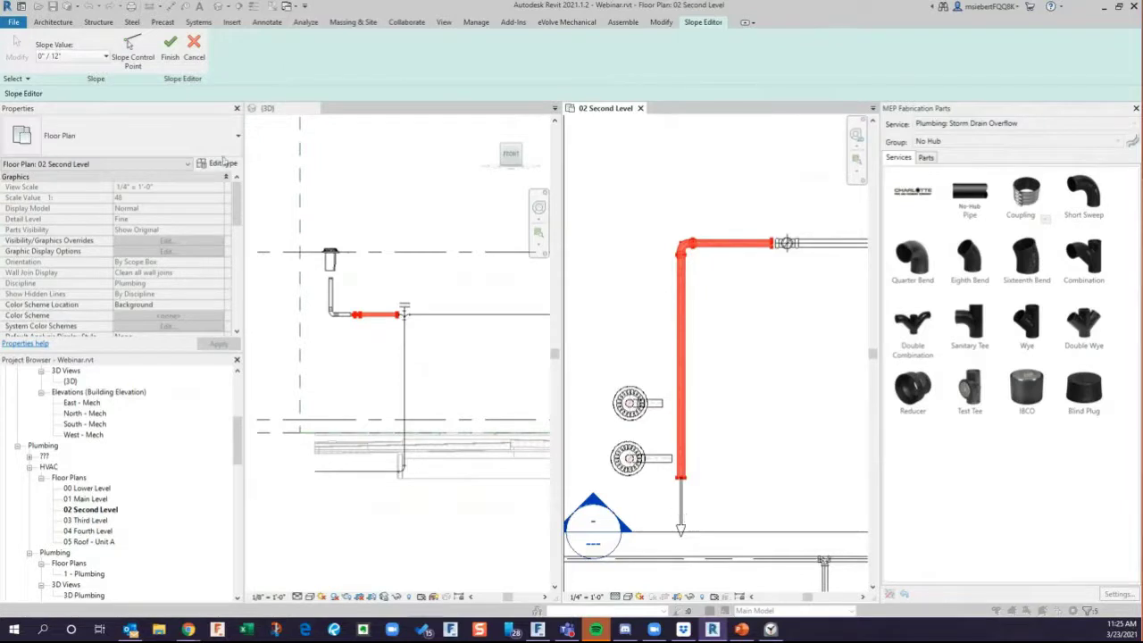
left_click(134, 53)
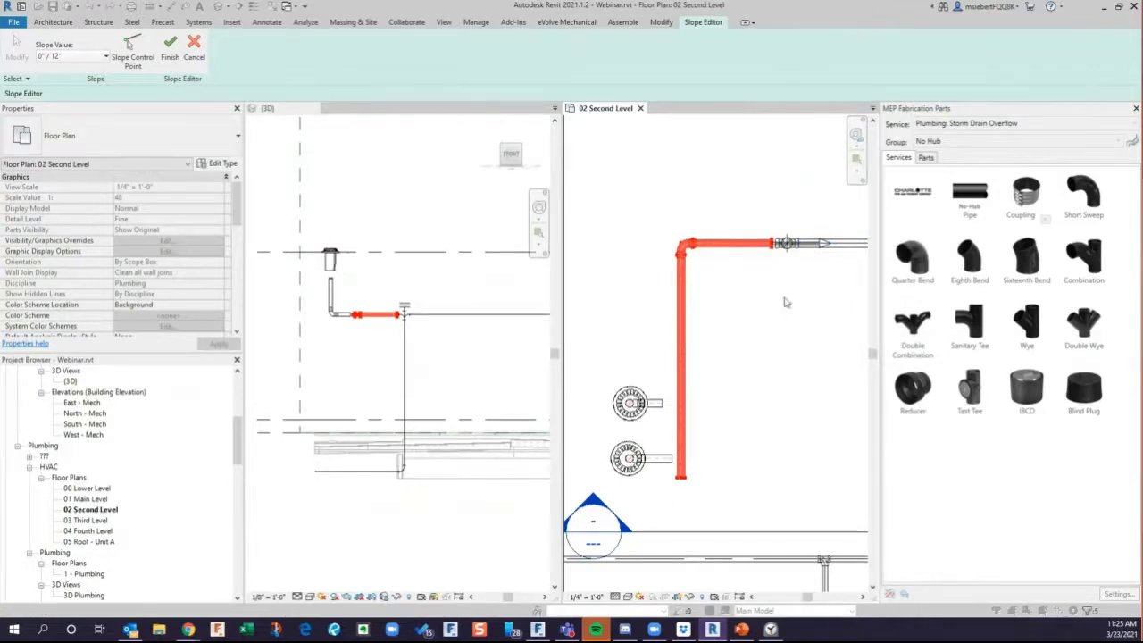
left_click(105, 57)
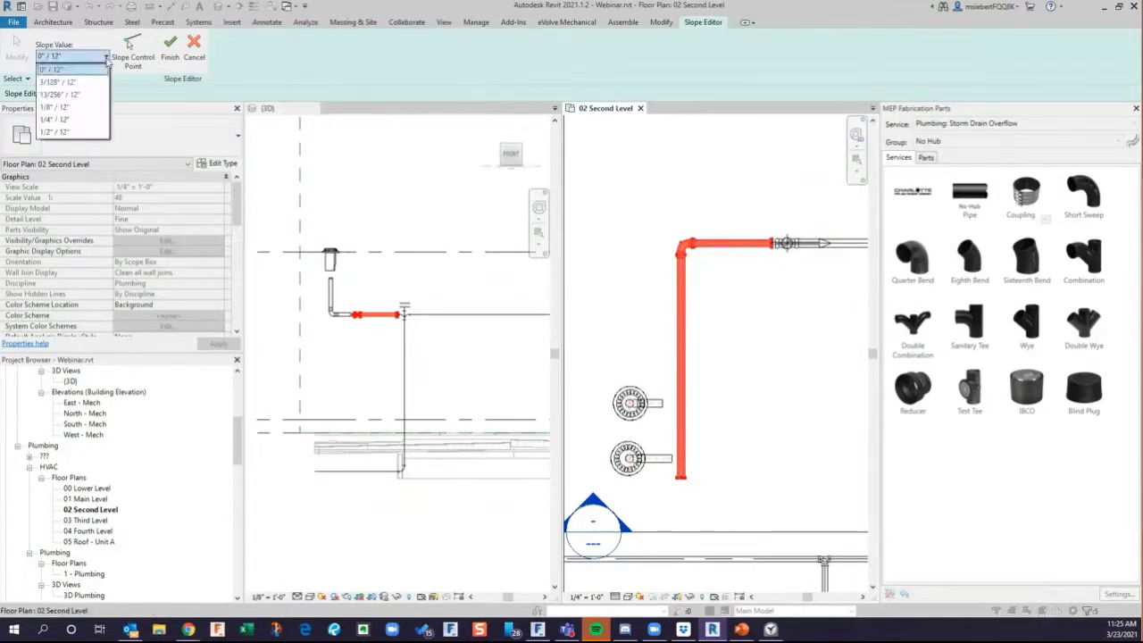
left_click(72, 118)
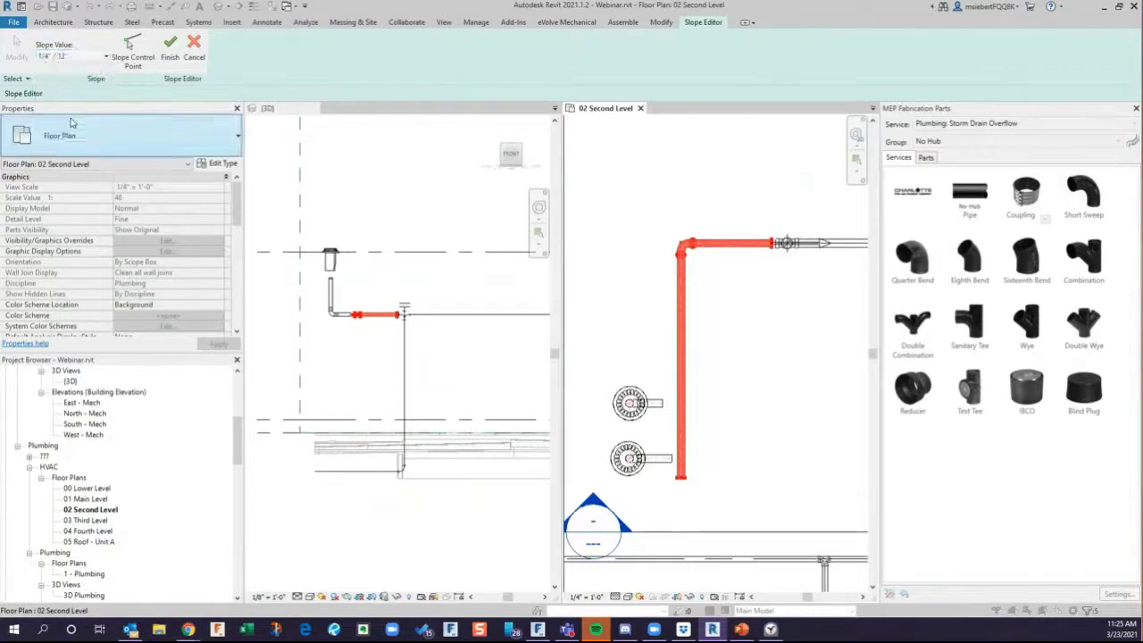
left_click(105, 56)
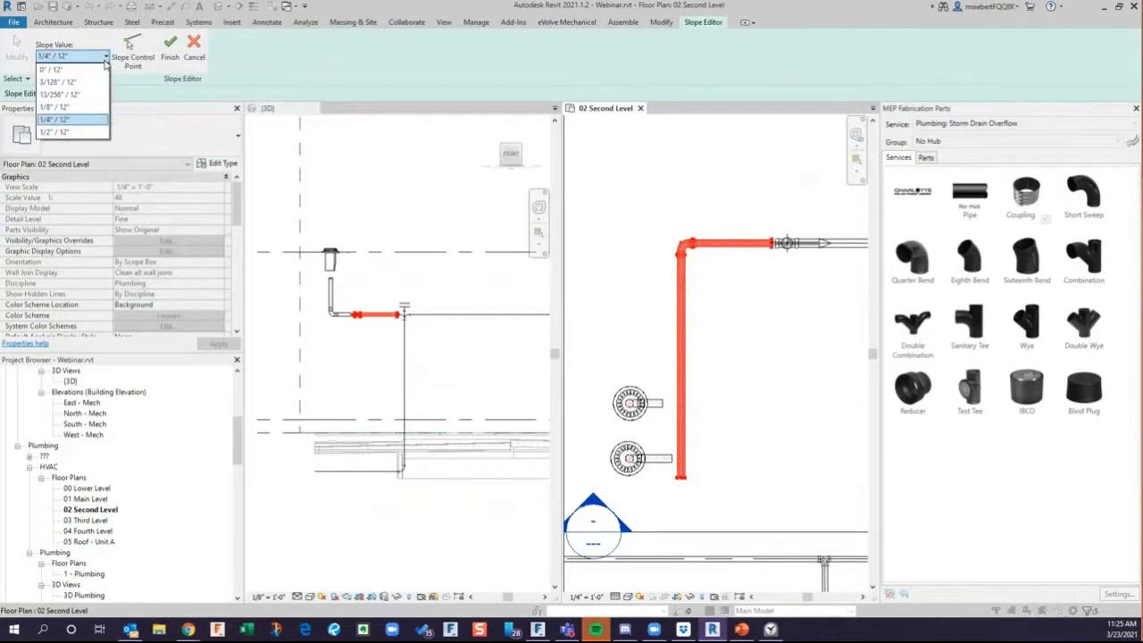
key("Escape")
key("Escape")
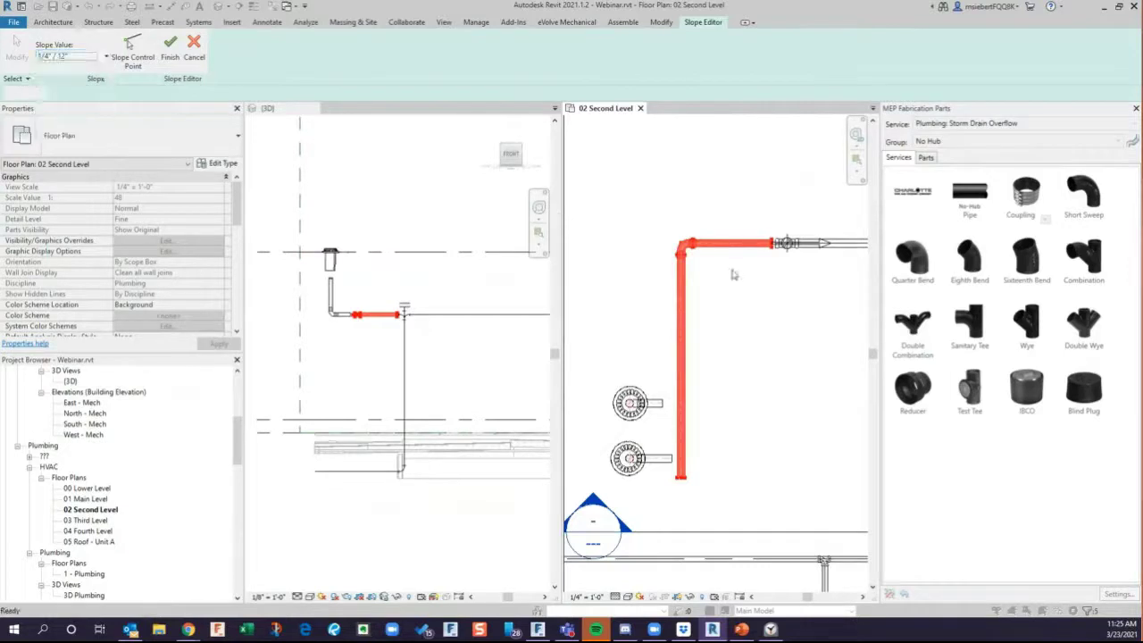
left_click(725, 244)
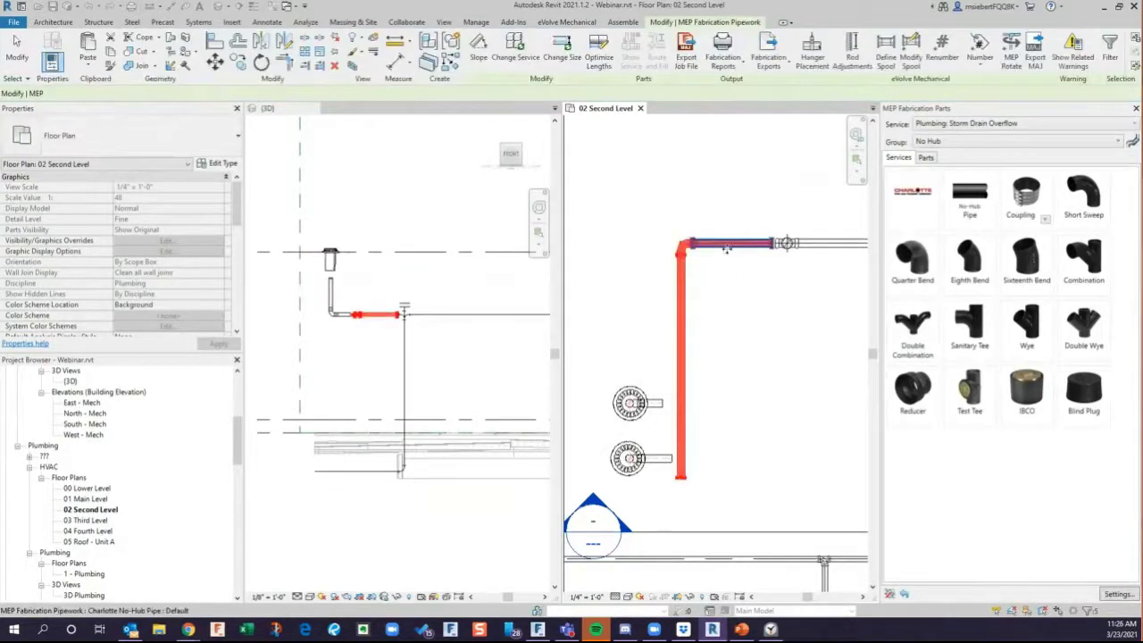
left_click(727, 246)
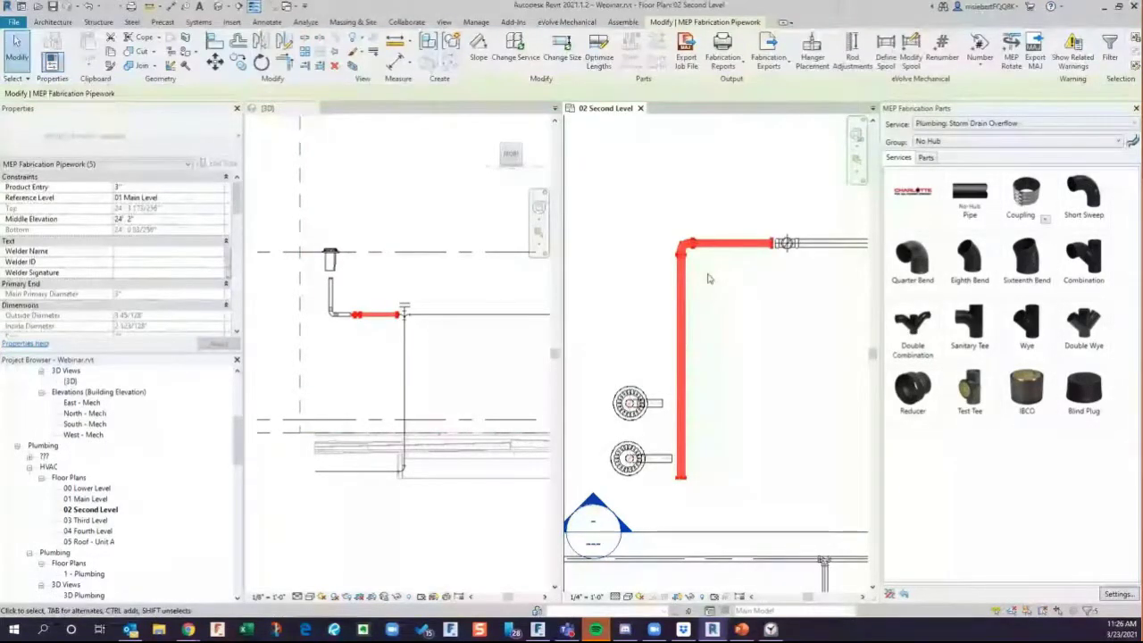
left_click(708, 278)
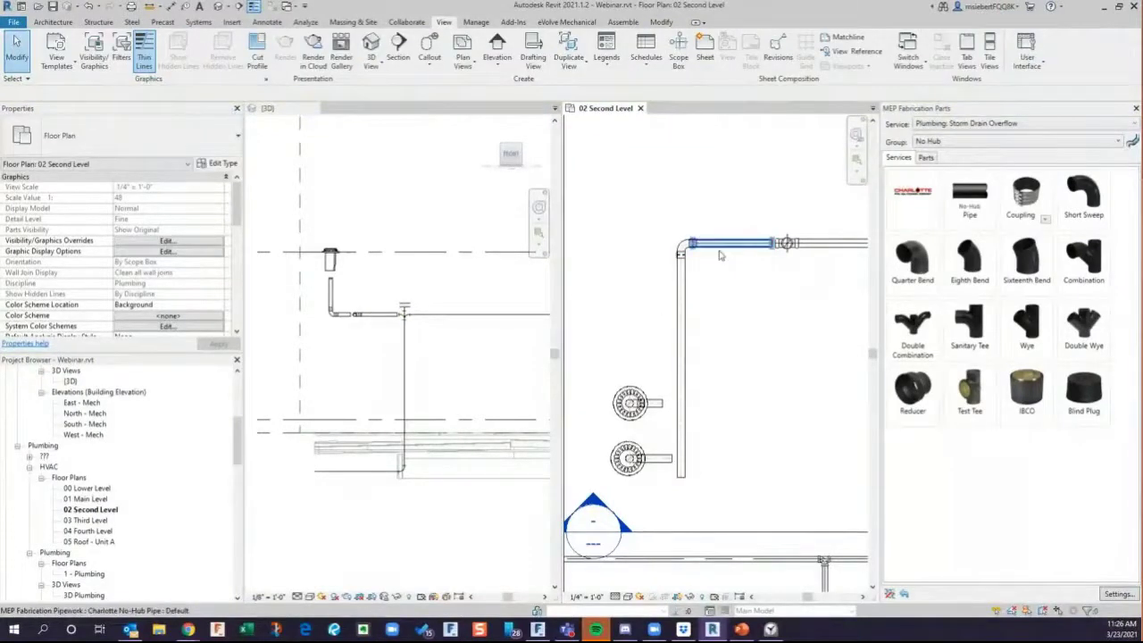
Slope the whole L-shaped overflow pipe run at 1/4" / 12", placing the slope control point at its end by the riser.
key("Tab")
left_click(721, 256)
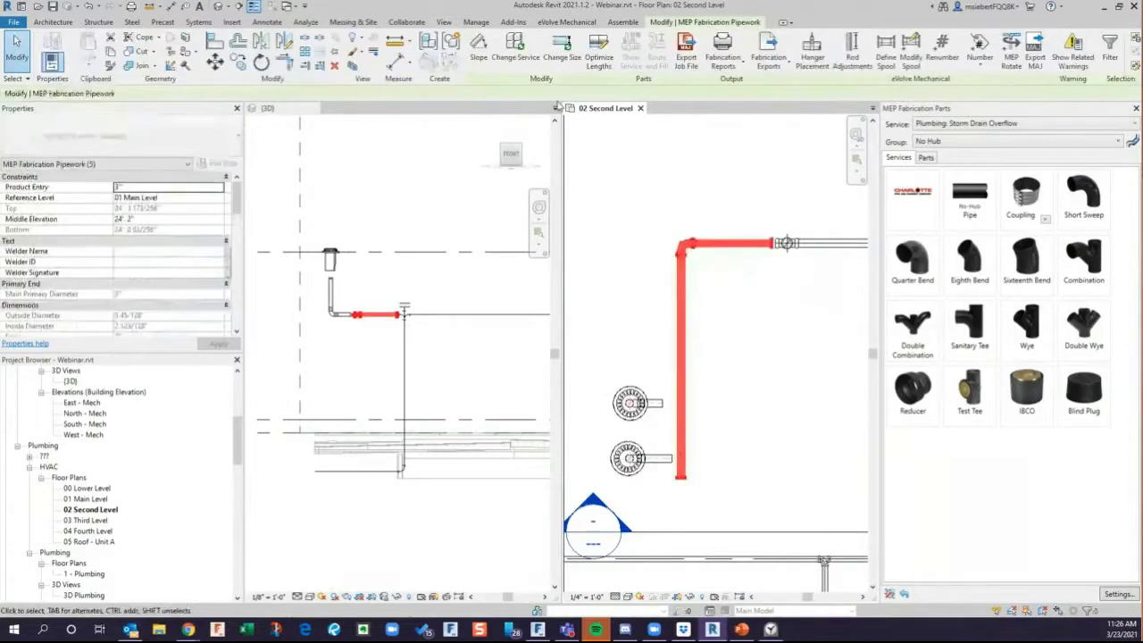
left_click(478, 49)
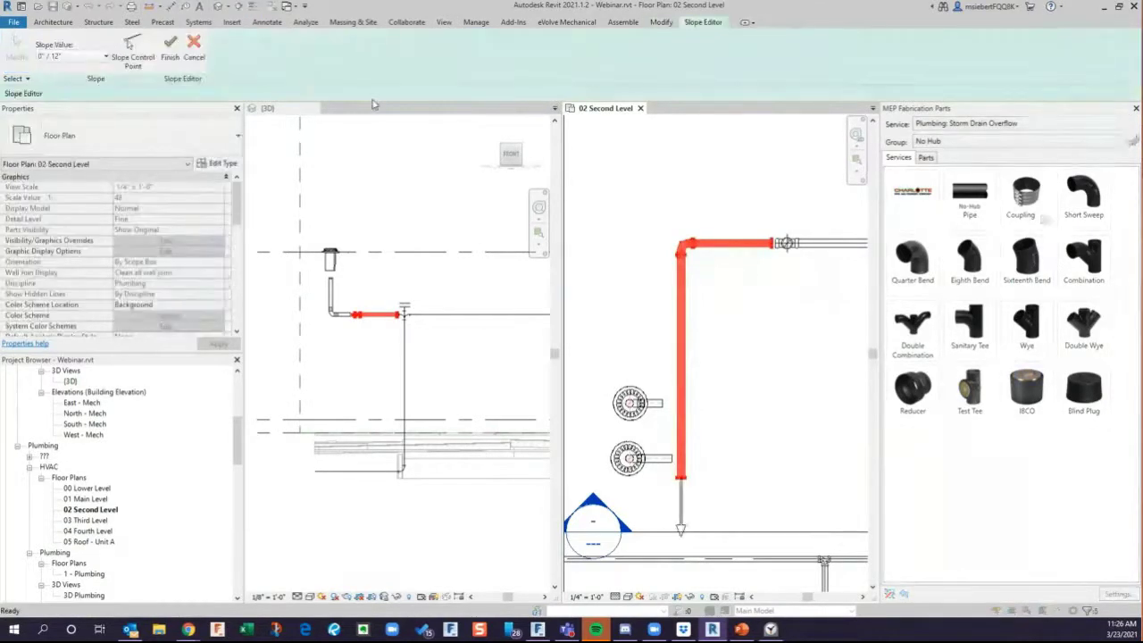
left_click(129, 44)
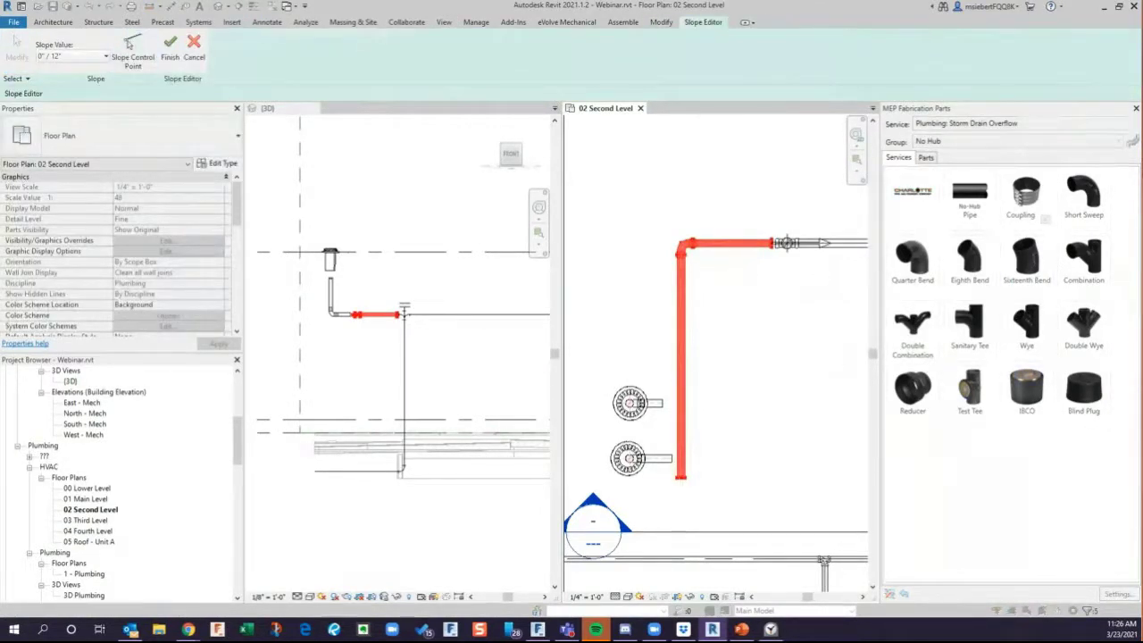
left_click(116, 58)
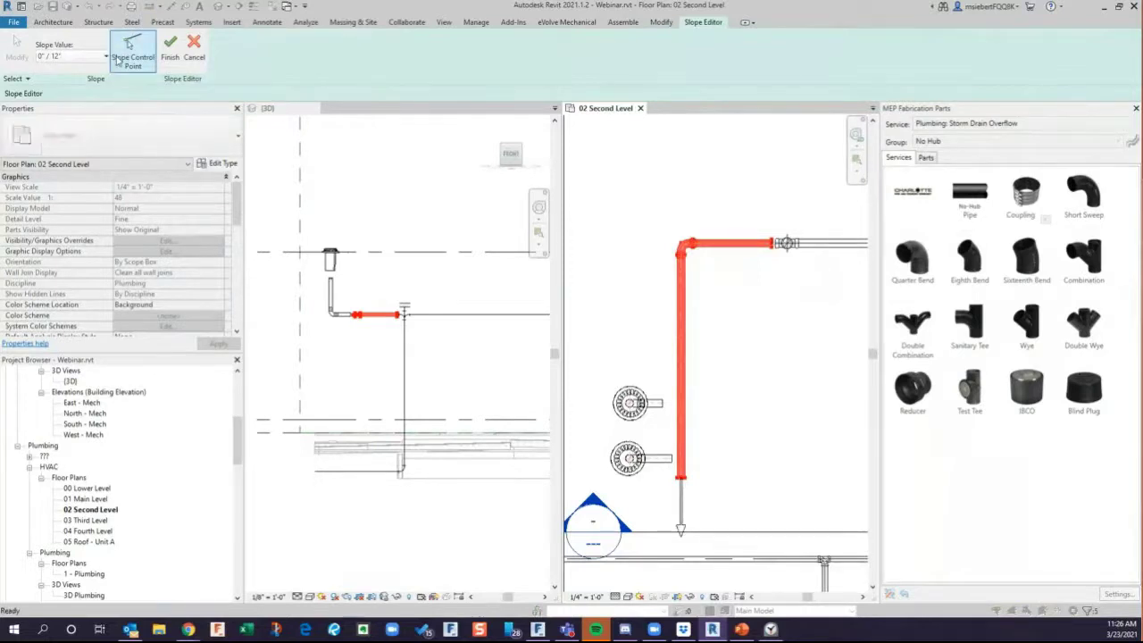
left_click(118, 58)
left_click(104, 56)
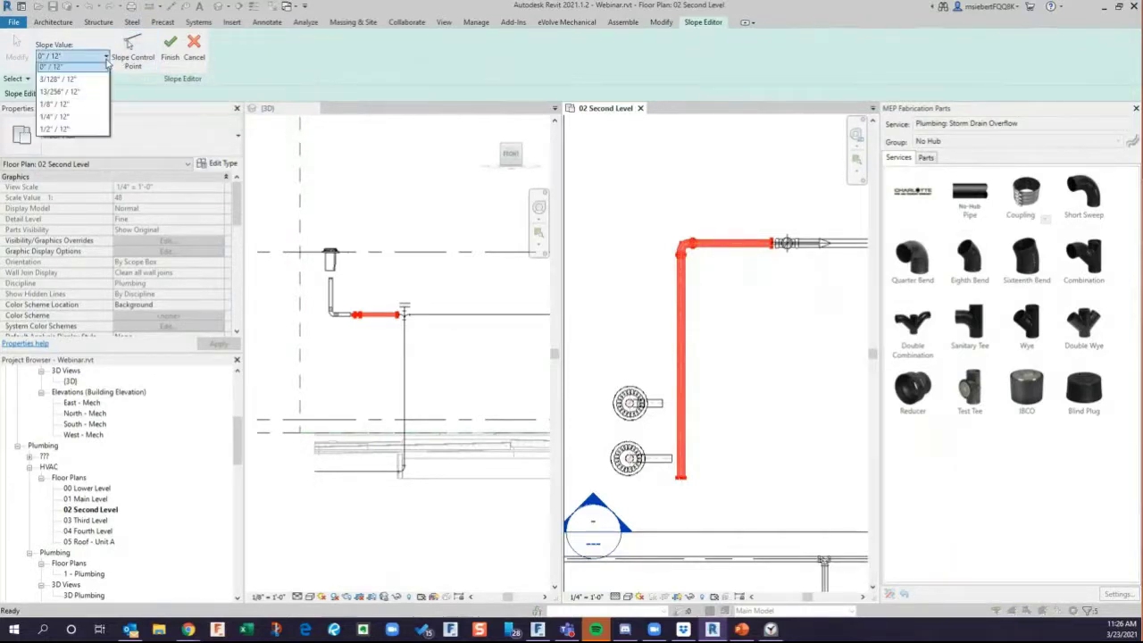
left_click(61, 121)
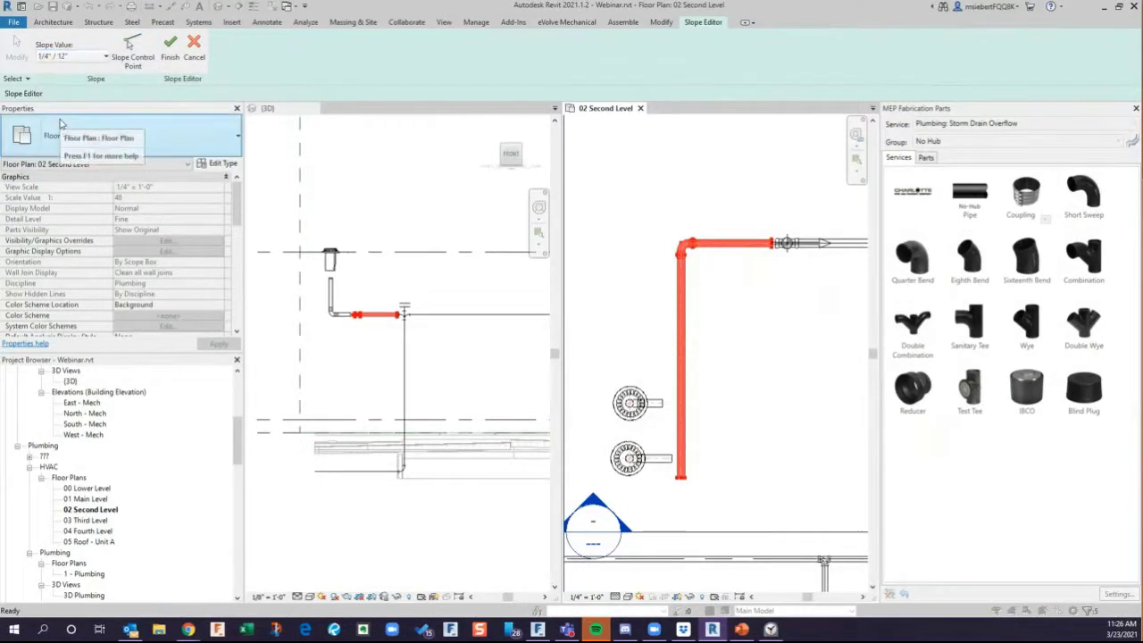
left_click(167, 52)
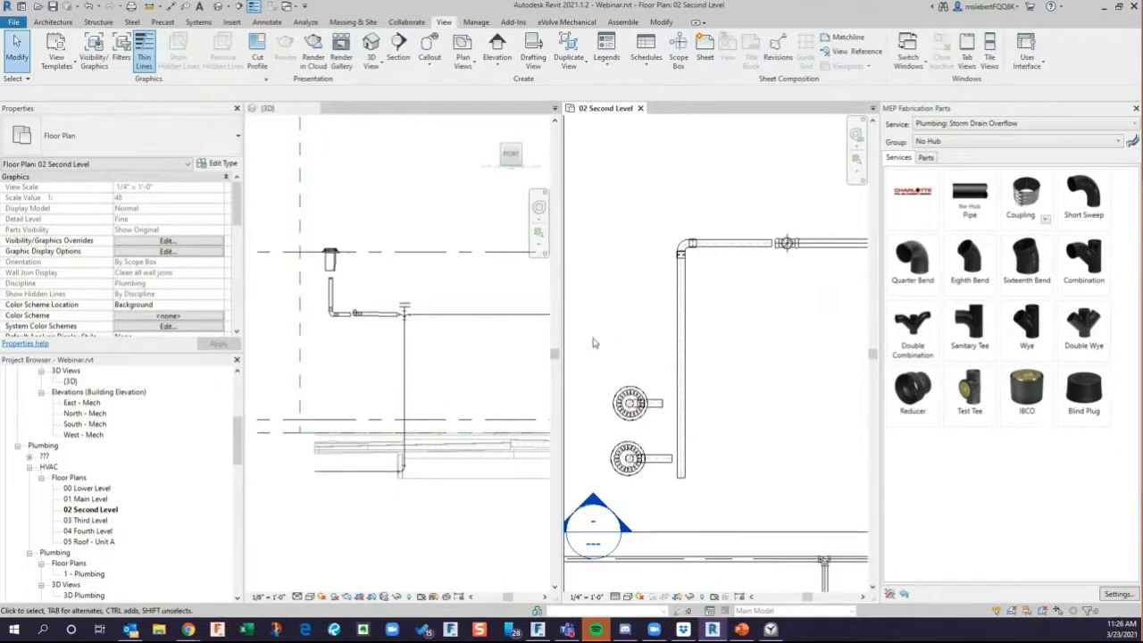
Examine the short horizontal pipe's slope and end elevations in the floor plan and the front 3D view.
scroll(714, 247, "up", 2)
left_click(746, 252)
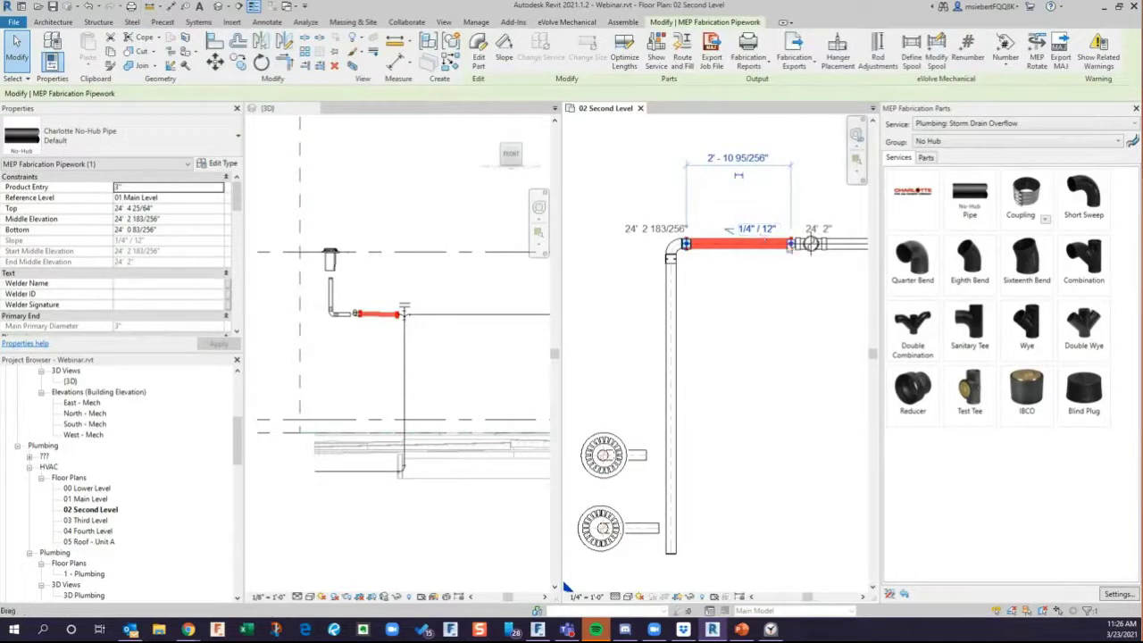
scroll(365, 323, "up", 2)
scroll(364, 324, "up", 2)
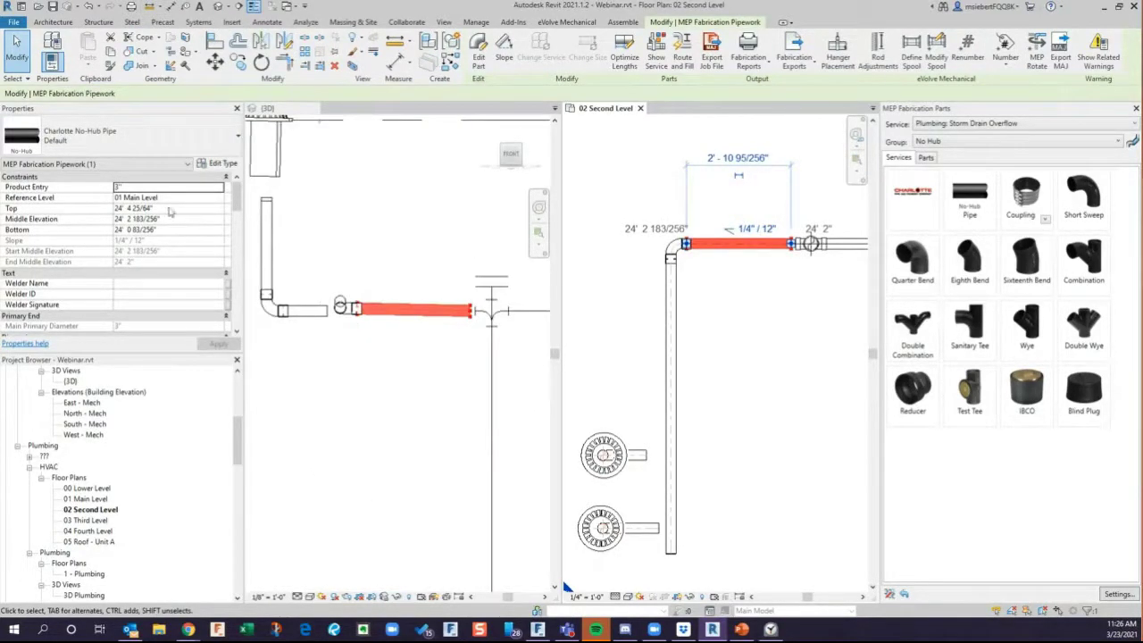
left_click(443, 377)
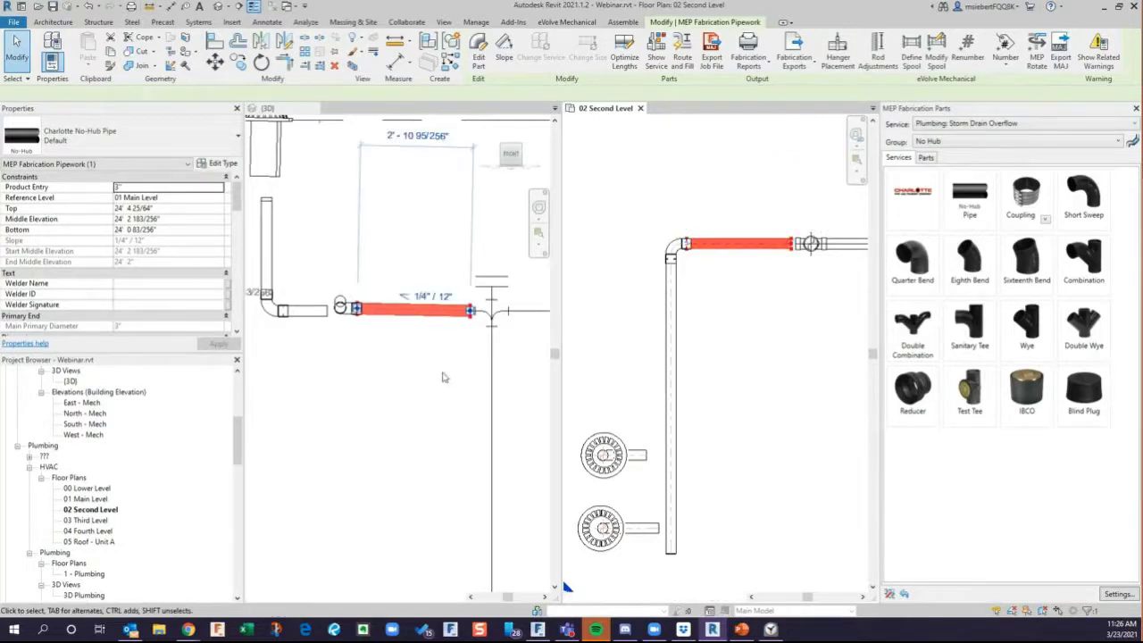
left_click(443, 377)
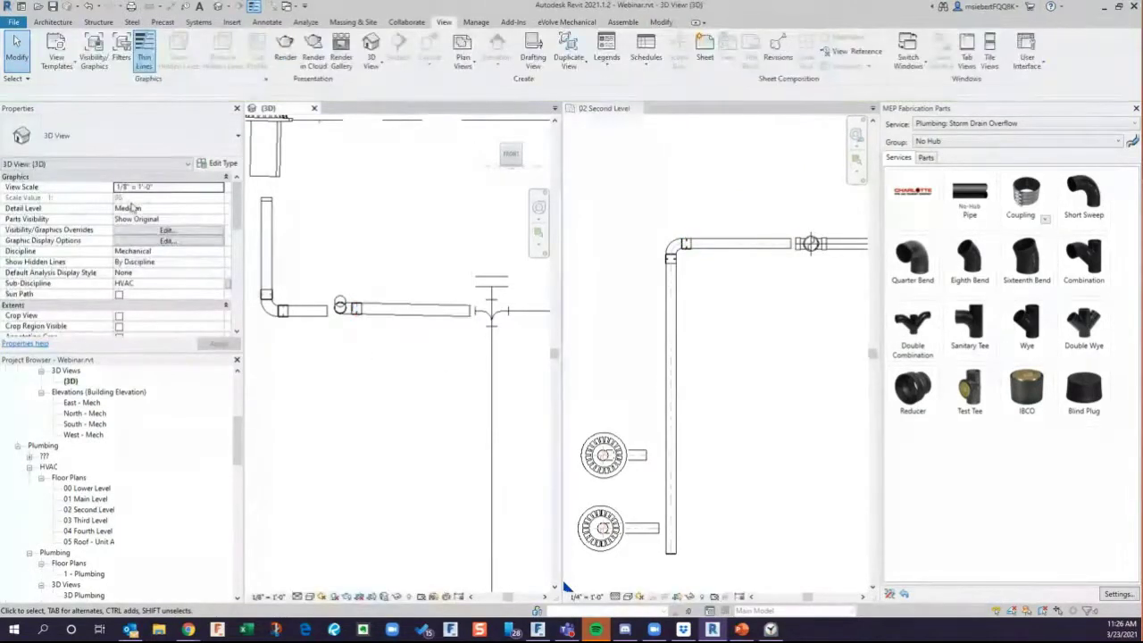
Set the 3D view's detail level to Fine.
left_click(213, 210)
left_click(214, 209)
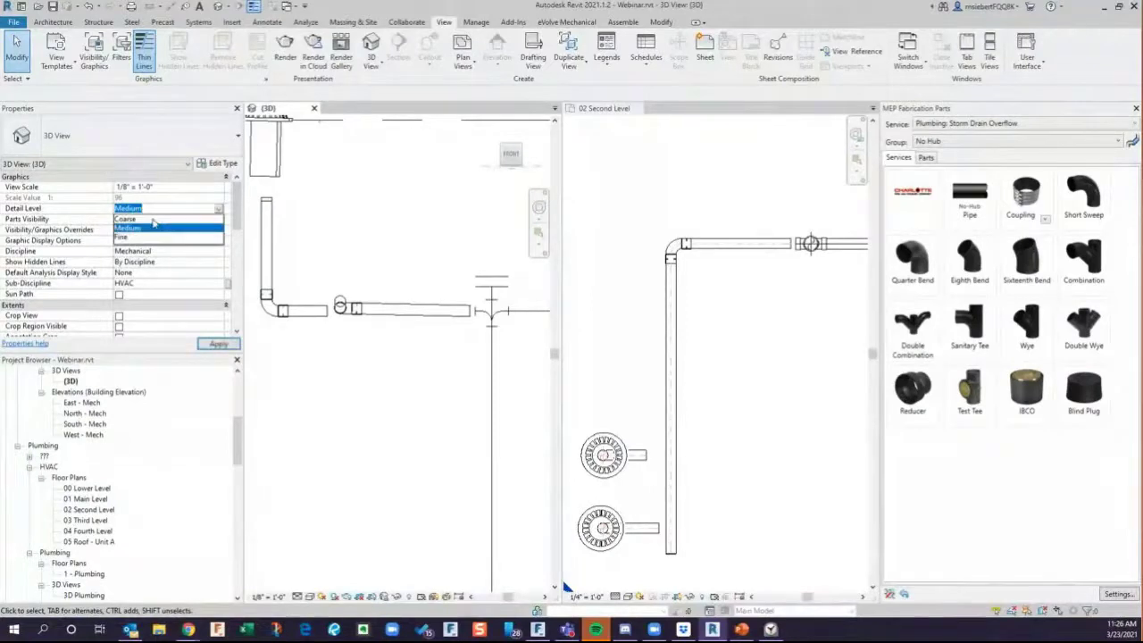
left_click(132, 239)
scroll(379, 377, "down", 1)
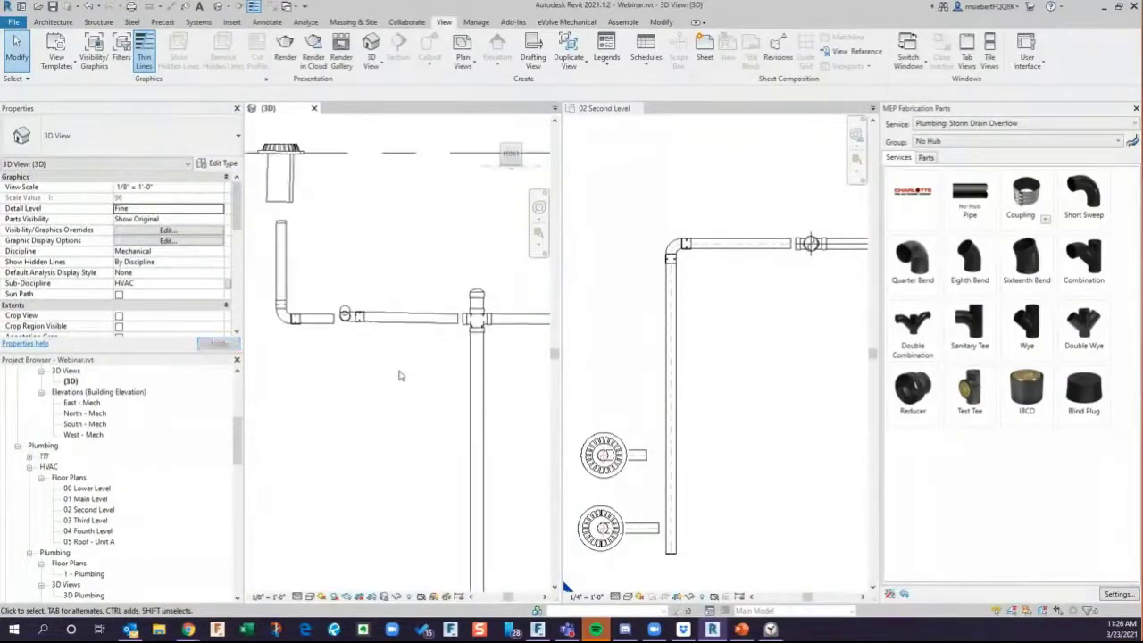
Try to trim/extend the upper roof drain's branch pipe to the long sloped pipe in the Second Level plan.
left_click(718, 346)
middle_click_drag(717, 345, 724, 255)
scroll(674, 286, "down", 1)
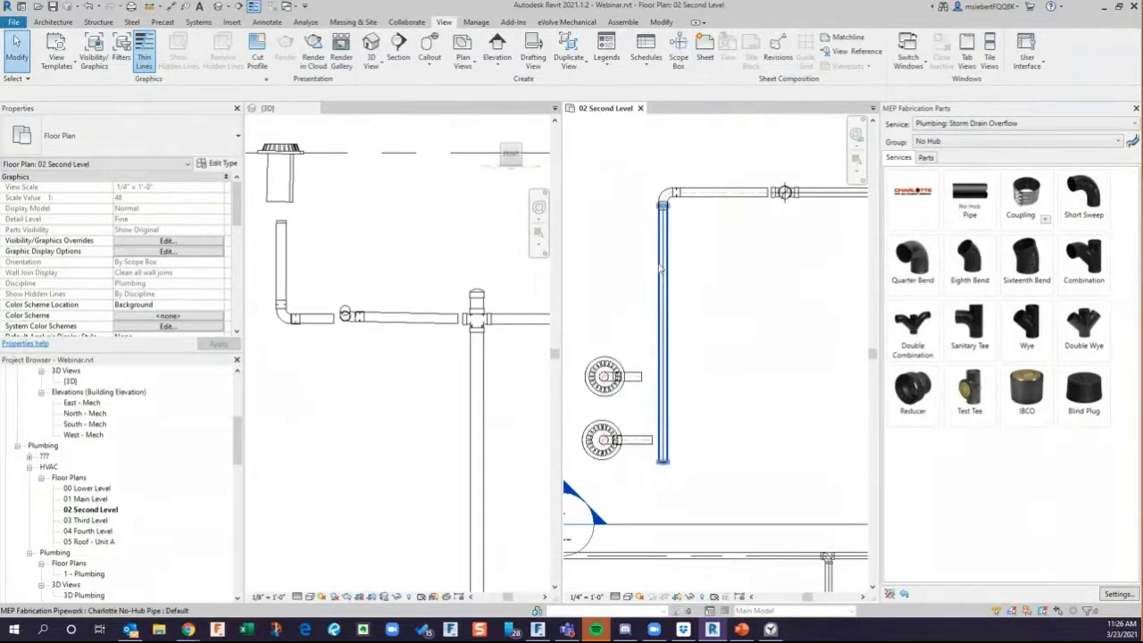
left_click(661, 267)
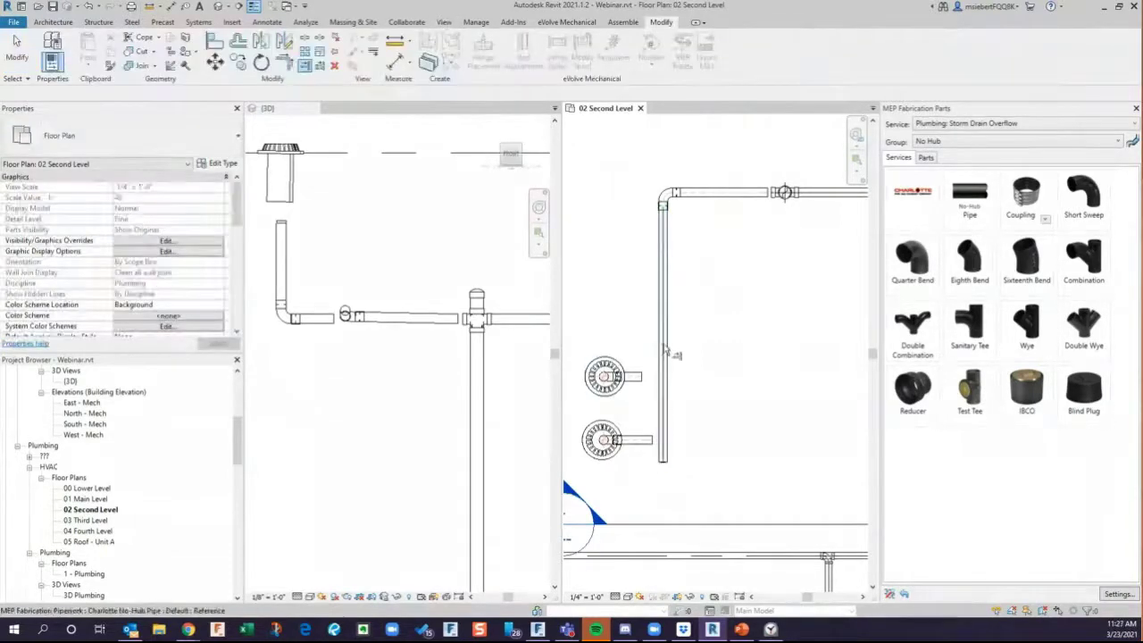
left_click(664, 348)
left_click(639, 378)
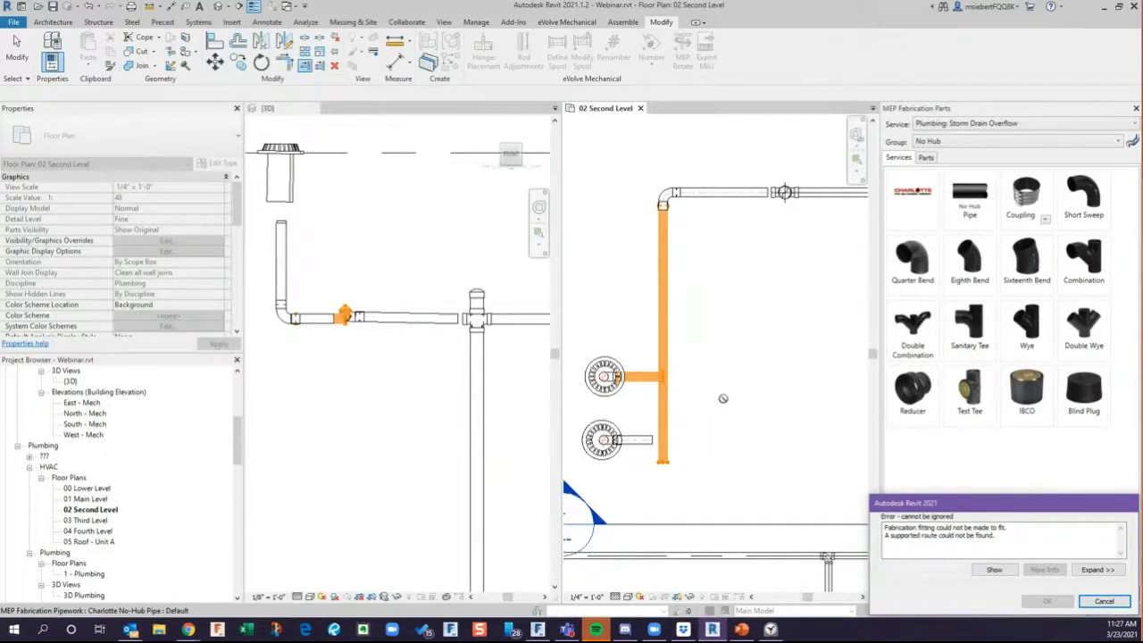
key("Escape")
key("Escape")
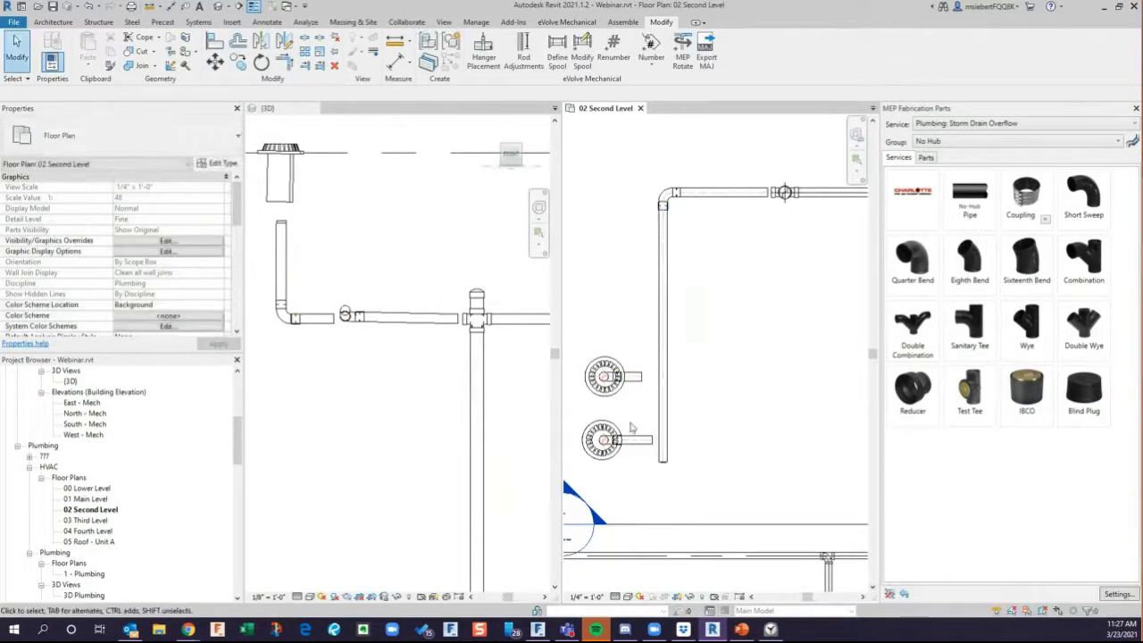
Stretch the upper roof drain's branch pipe in plan so that it passes just beyond the long sloped pipe.
scroll(633, 415, "up", 3)
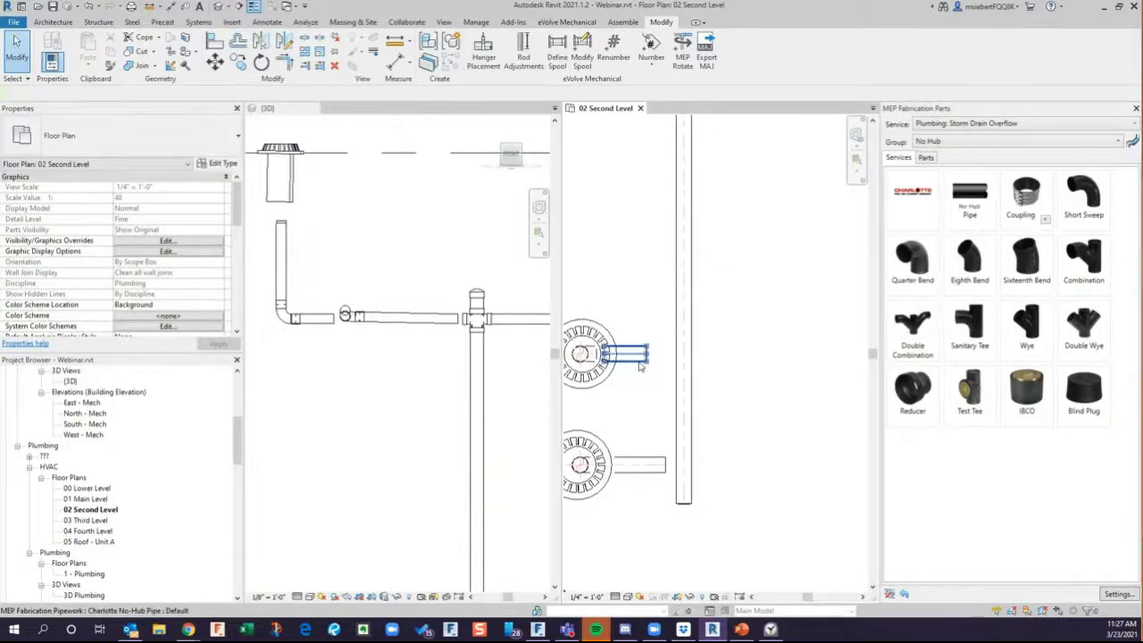
left_click(640, 363)
left_click_drag(647, 354, 712, 354)
key("Escape")
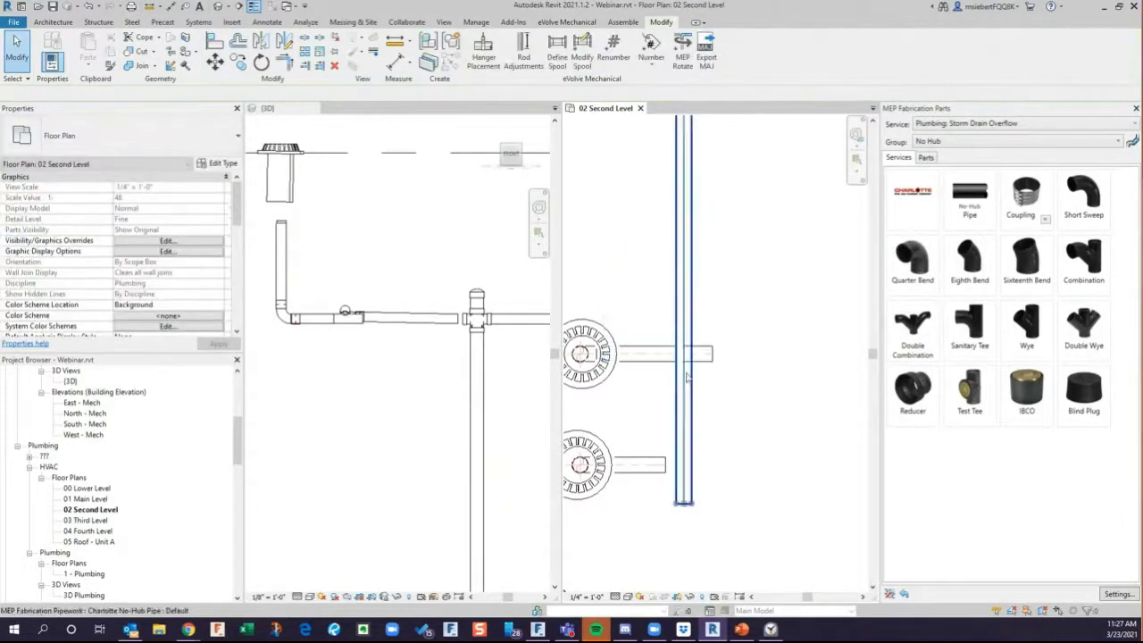
Nudge the stretched branch pipe up in the front 3D view to a middle elevation of 24' 3".
scroll(687, 377, "up", 2)
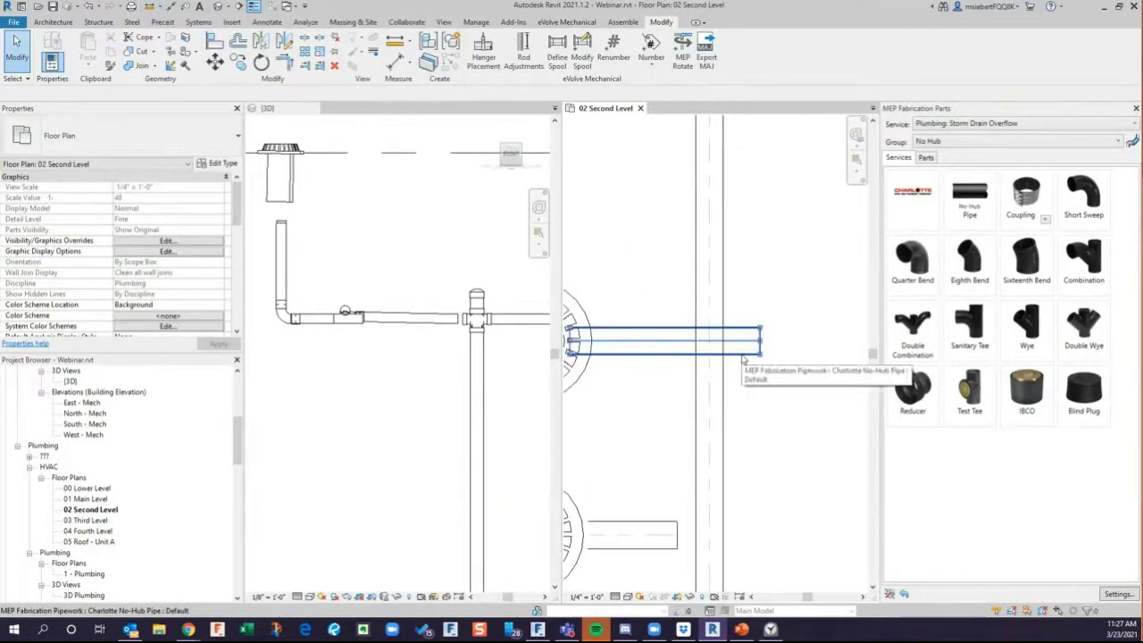
scroll(334, 325, "up", 3)
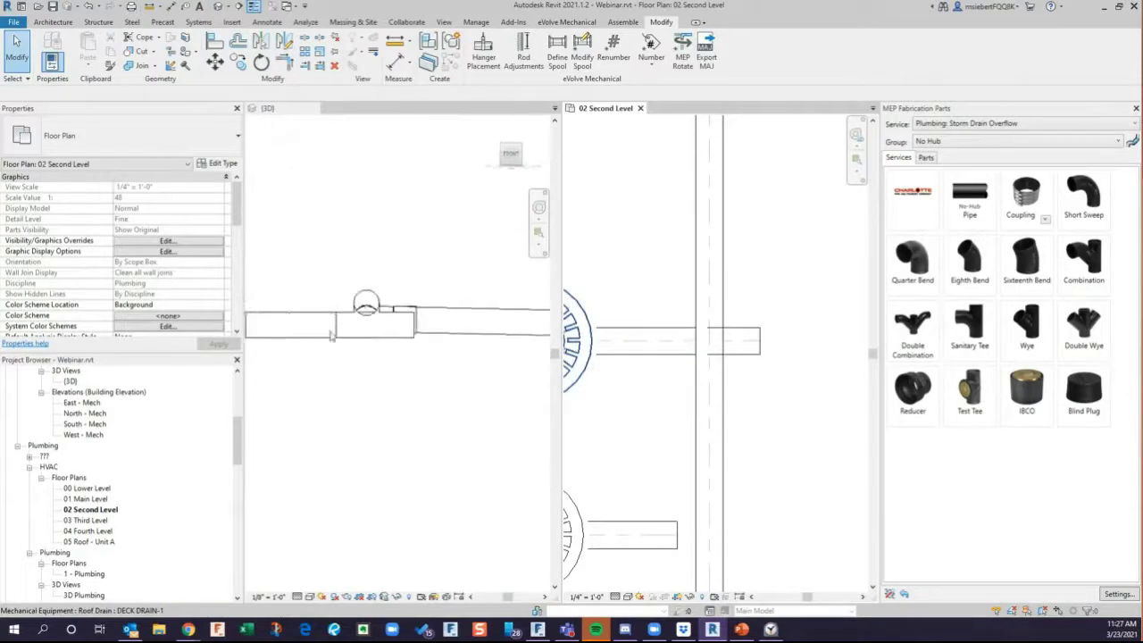
left_click(330, 343)
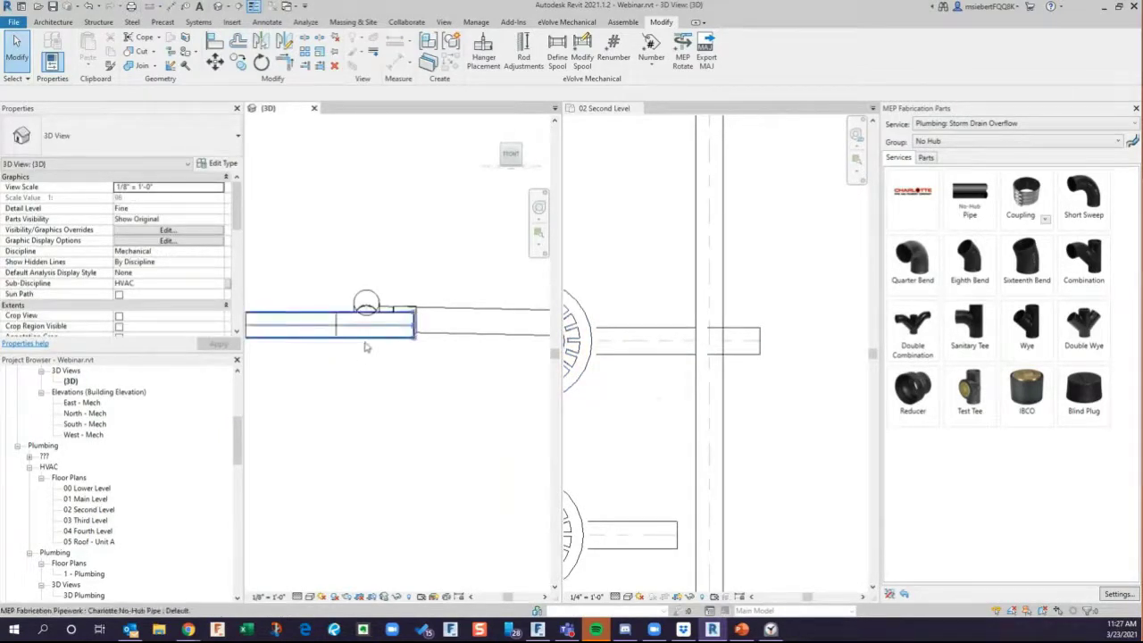
left_click(364, 347)
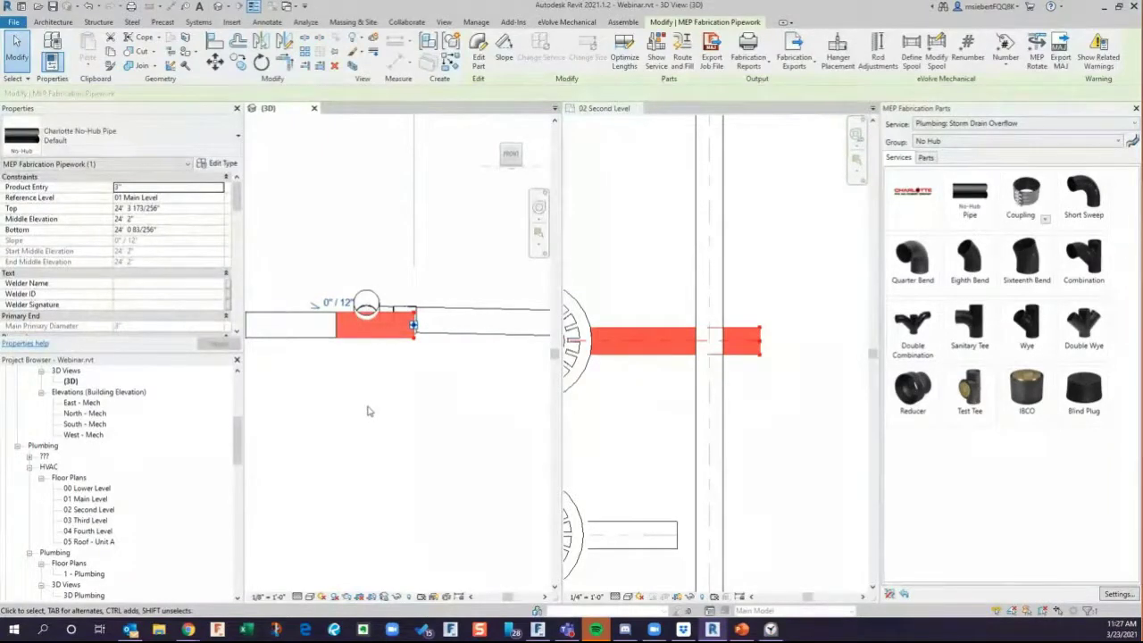
key("Up")
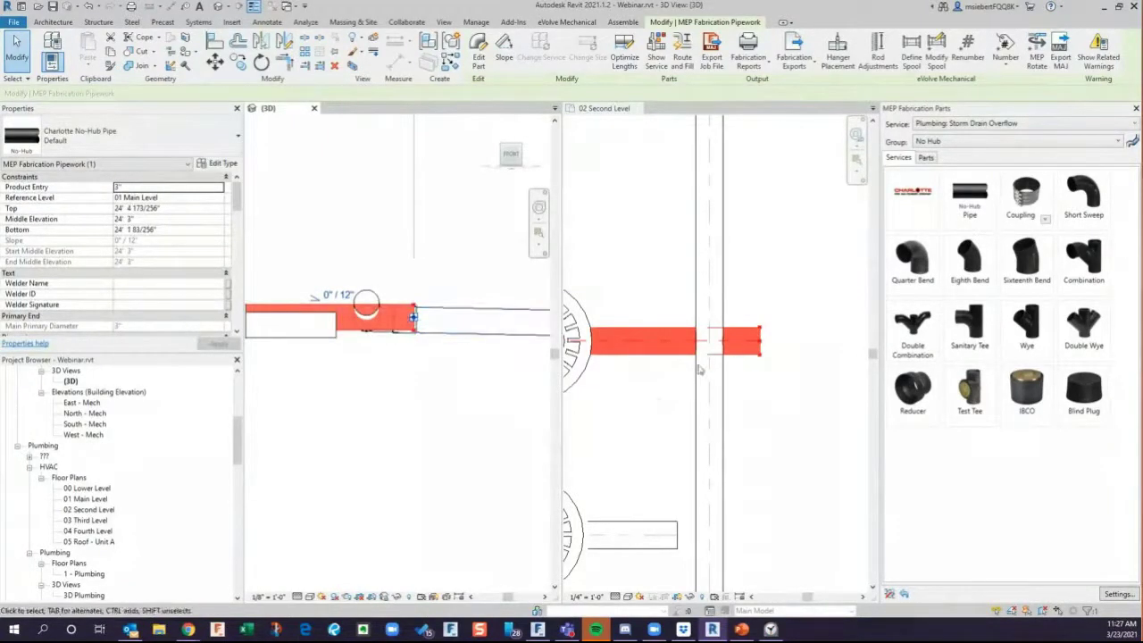
Set the stretched branch pipe's slope to 1/4" / 12".
left_click(332, 296)
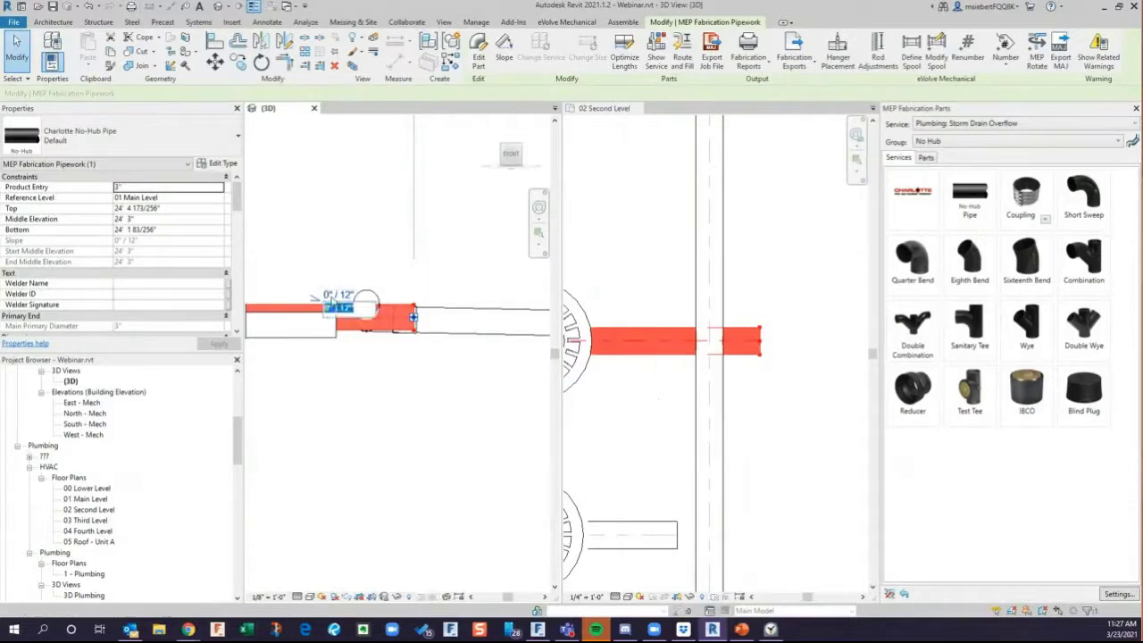
left_click(328, 307)
type("1/4")
key("Return")
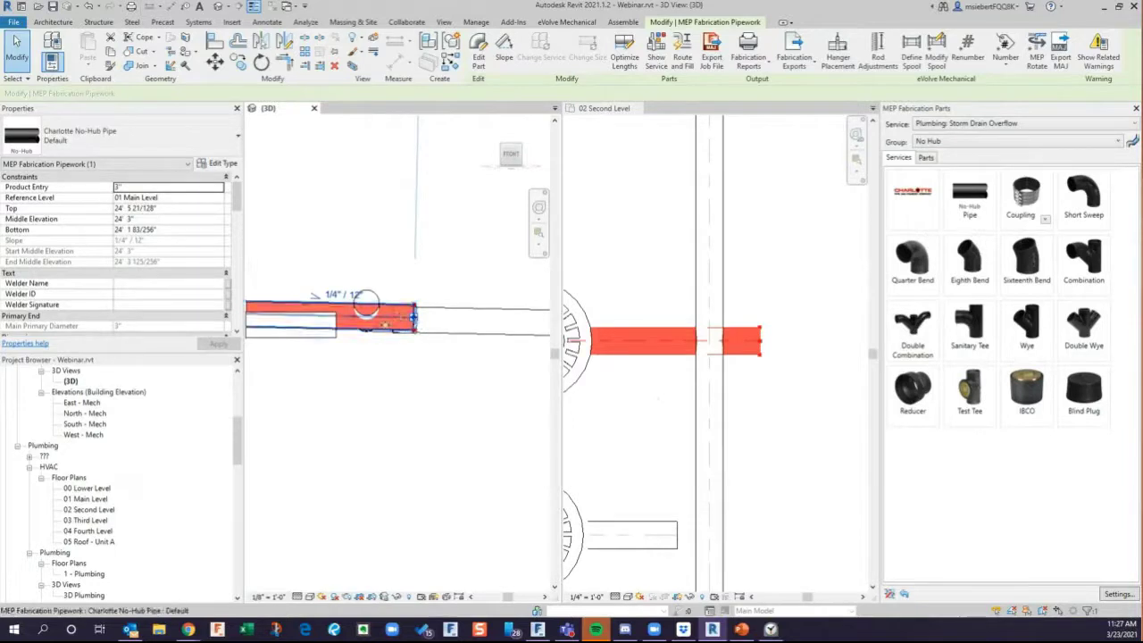
key("Escape")
Try to trim/extend the upper roof drain's branch pipe to the sloped main, and shorten it in plan to end just before the main.
left_click(757, 393)
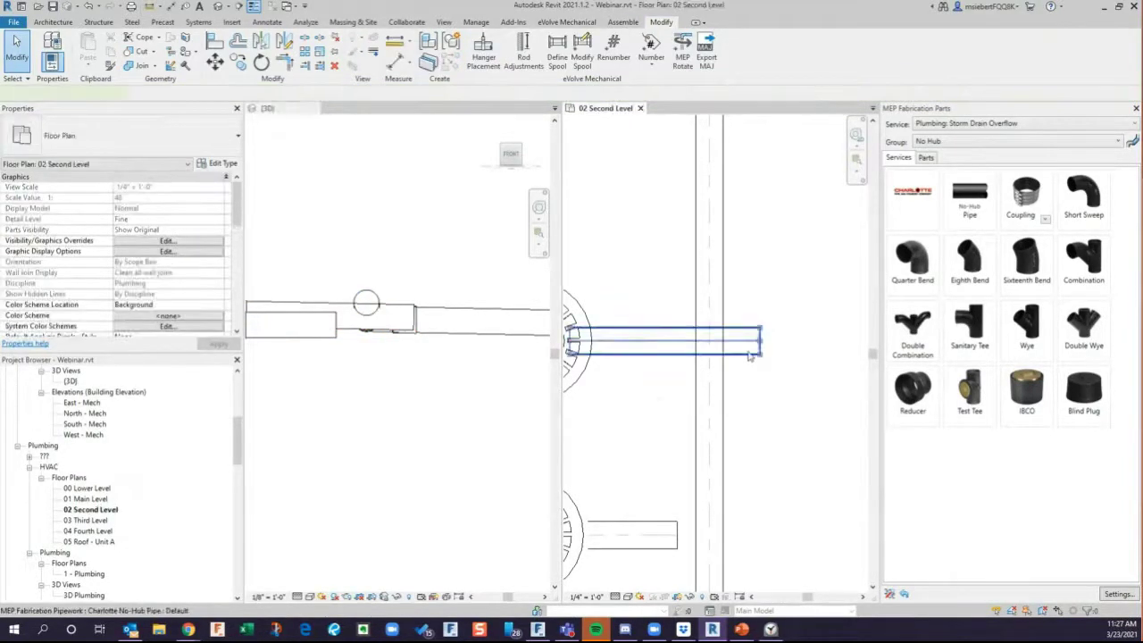
left_click(759, 344)
left_click_drag(759, 344, 651, 339)
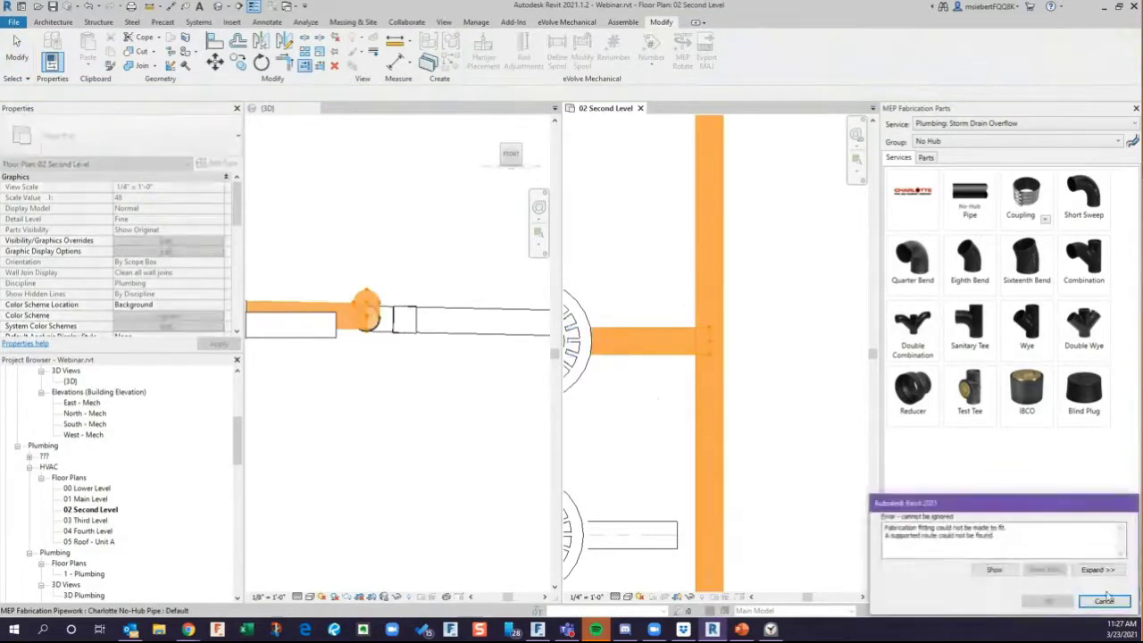
left_click(1105, 601)
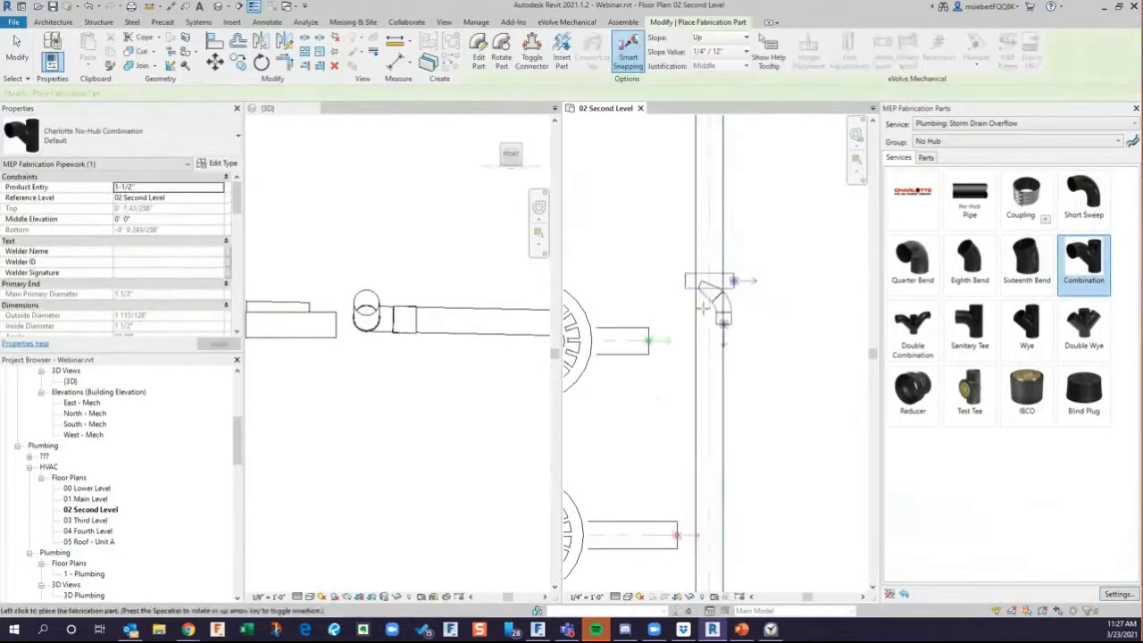
Try to insert a No-Hub Combination into the sloped main, and switch the fabrication service to Plumbing: Storm Drain.
left_click(561, 54)
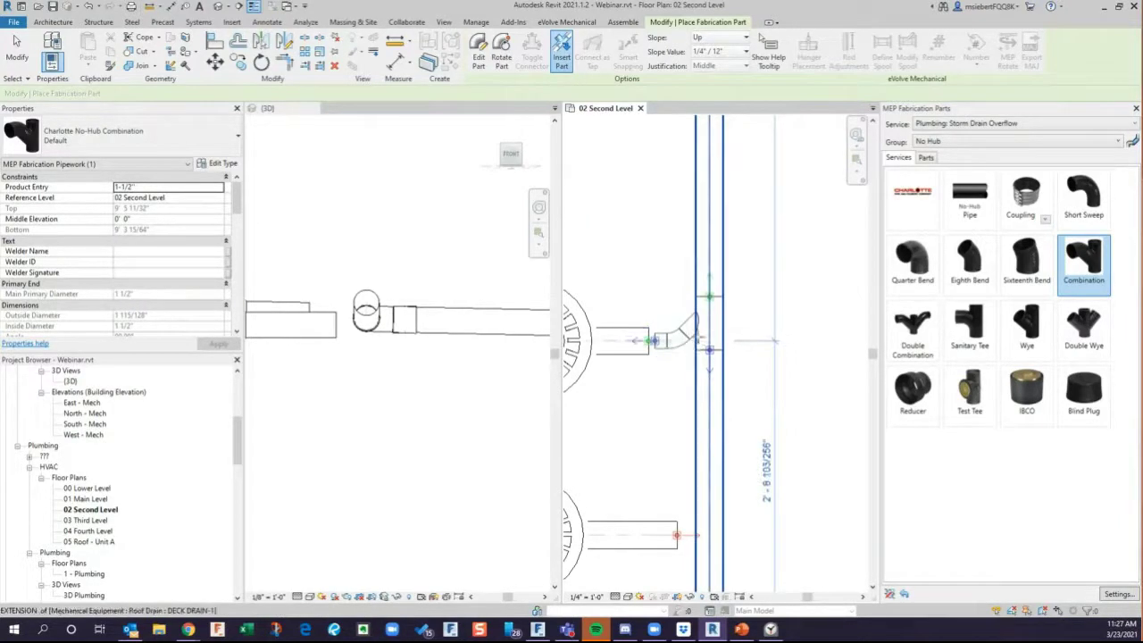
left_click(693, 332)
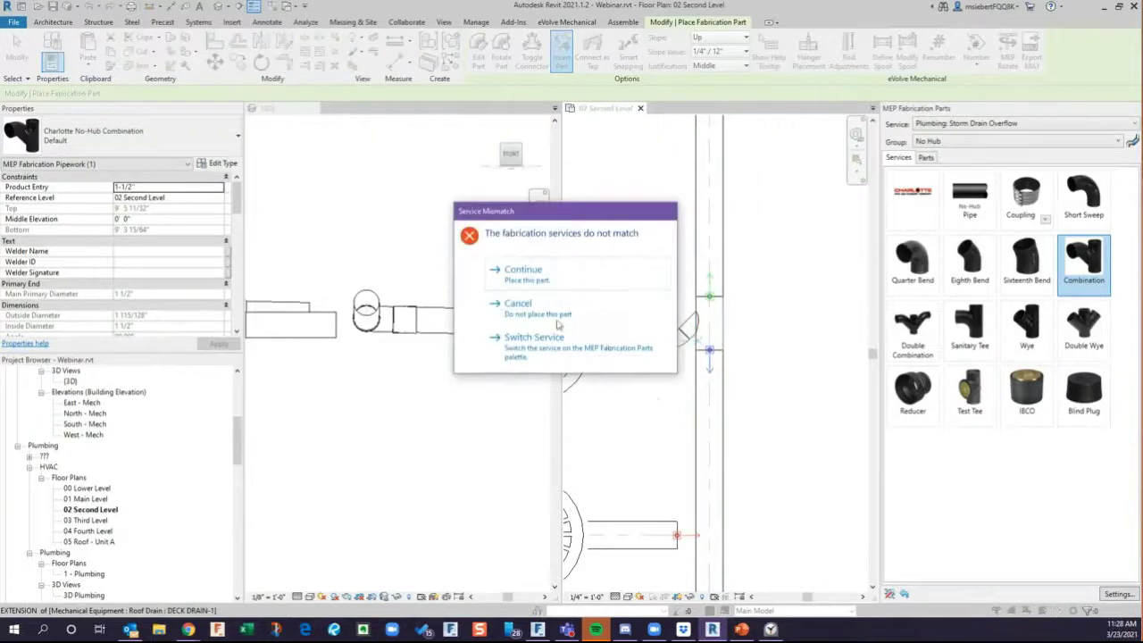
left_click(541, 345)
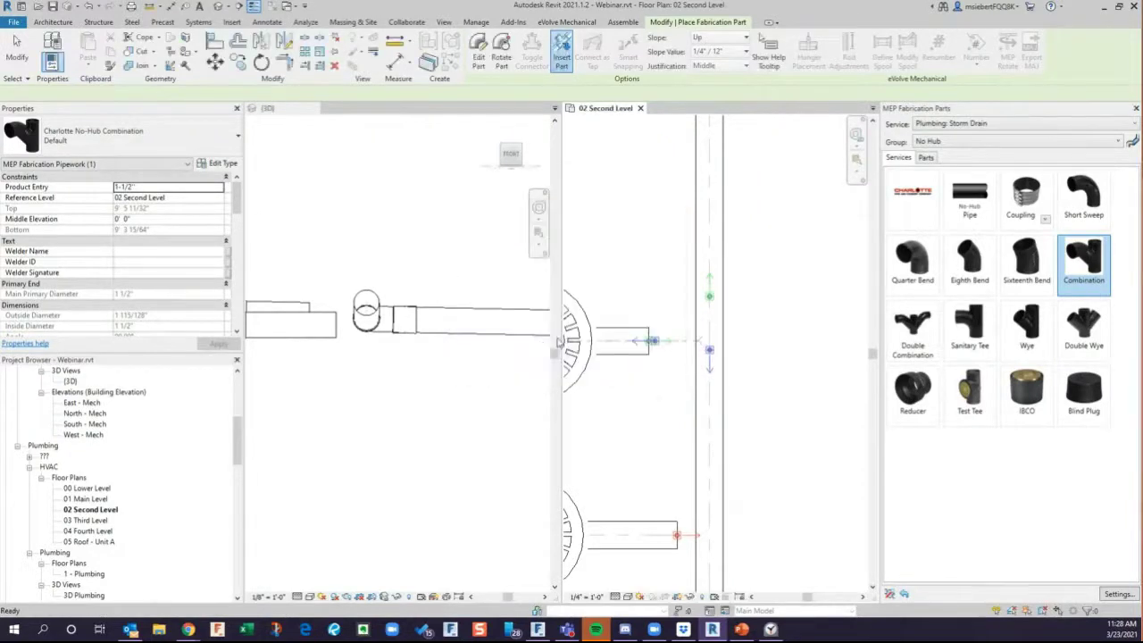
Insert a 3"x3"x1-1/2" No-Hub Combination into the sloped main, in line with the upper roof drain's branch pipe.
left_click(1066, 274)
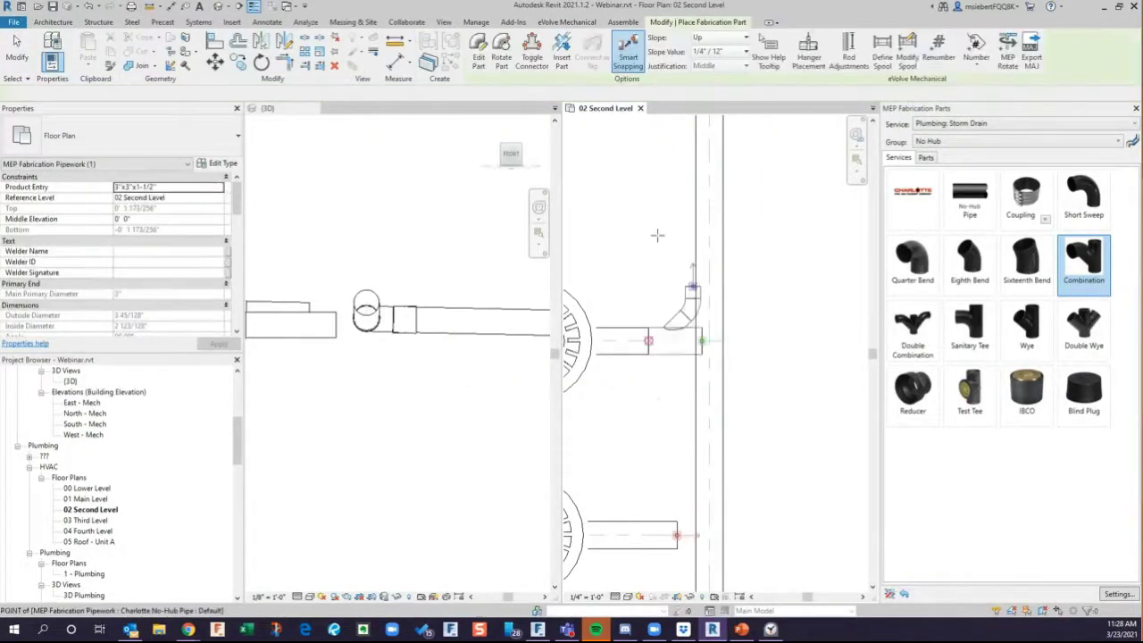
left_click(562, 54)
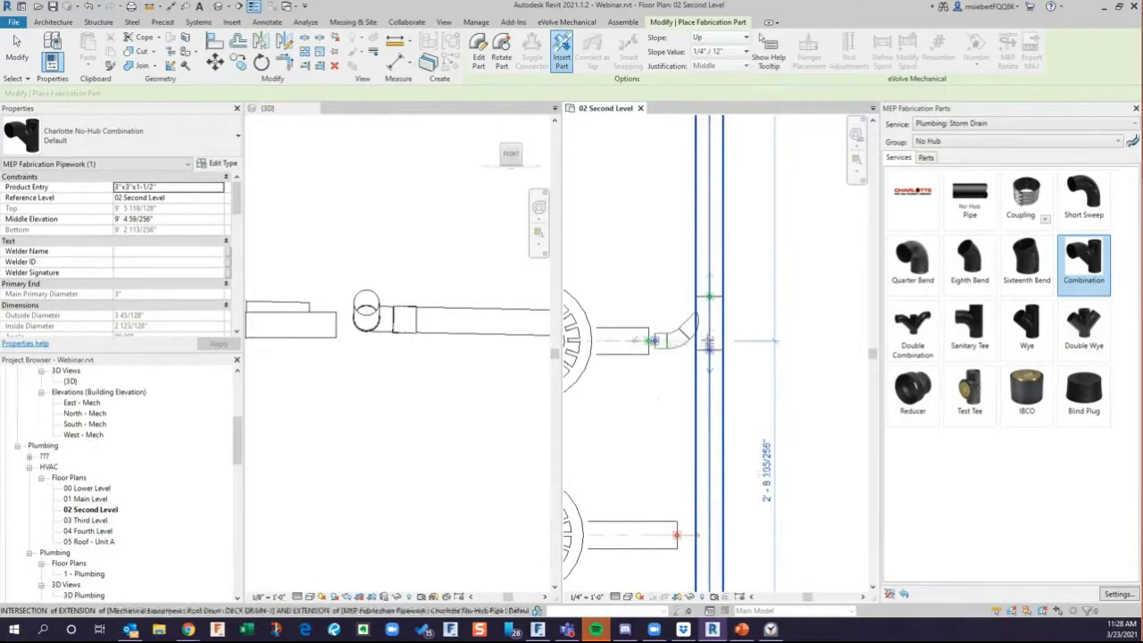
left_click(707, 340)
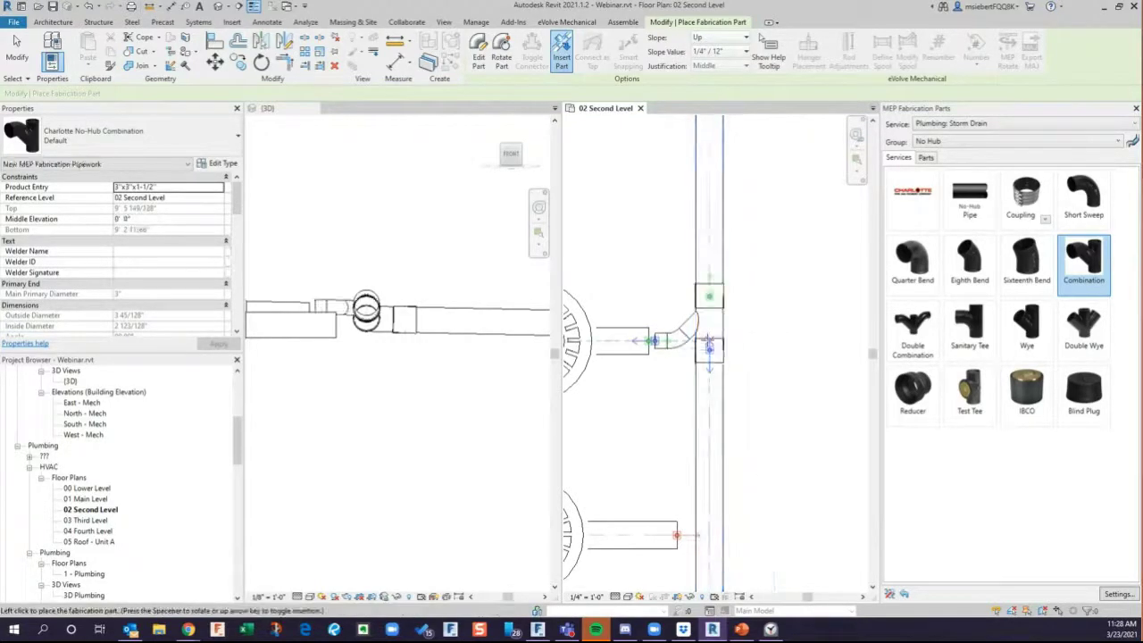
key("Escape")
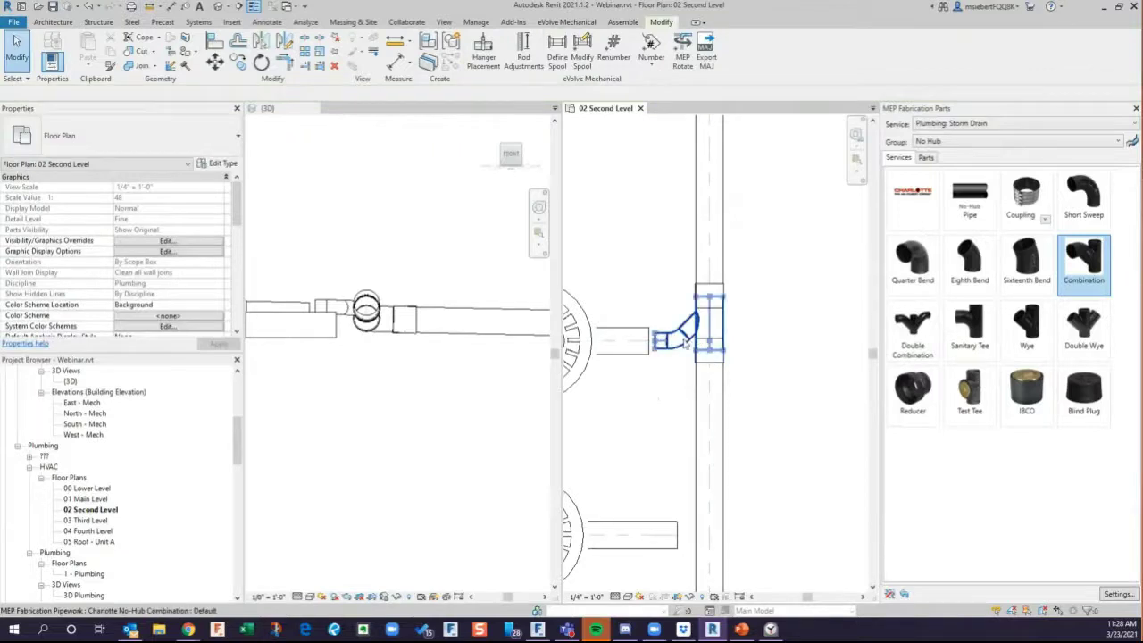
Set the inserted combination's product entry to 3".
left_click(685, 338)
left_click(198, 187)
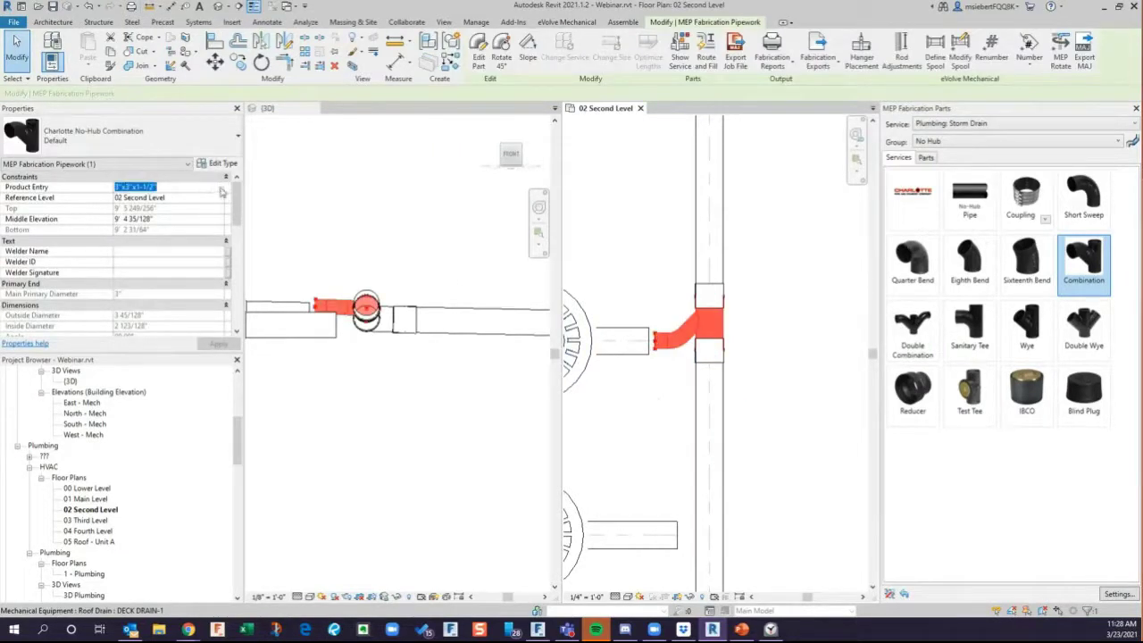
left_click(218, 187)
left_click(122, 233)
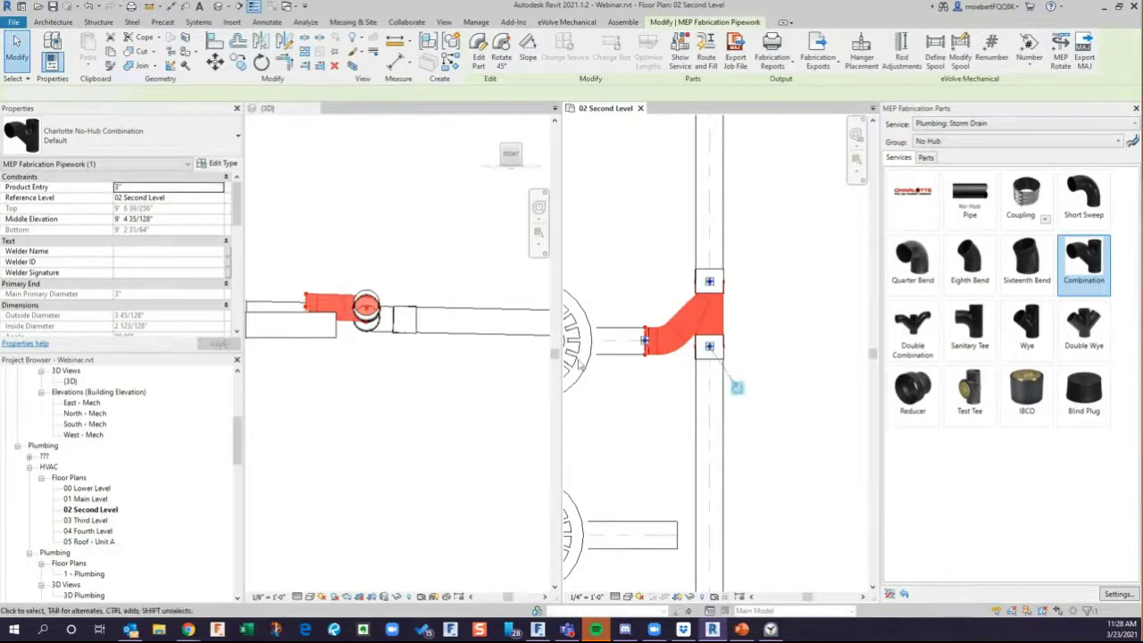
left_click(669, 382)
Nudge the upper roof drain's branch pipe up in the front 3D view to a middle elevation of 24' 4 73/256".
middle_click_drag(669, 382, 727, 359)
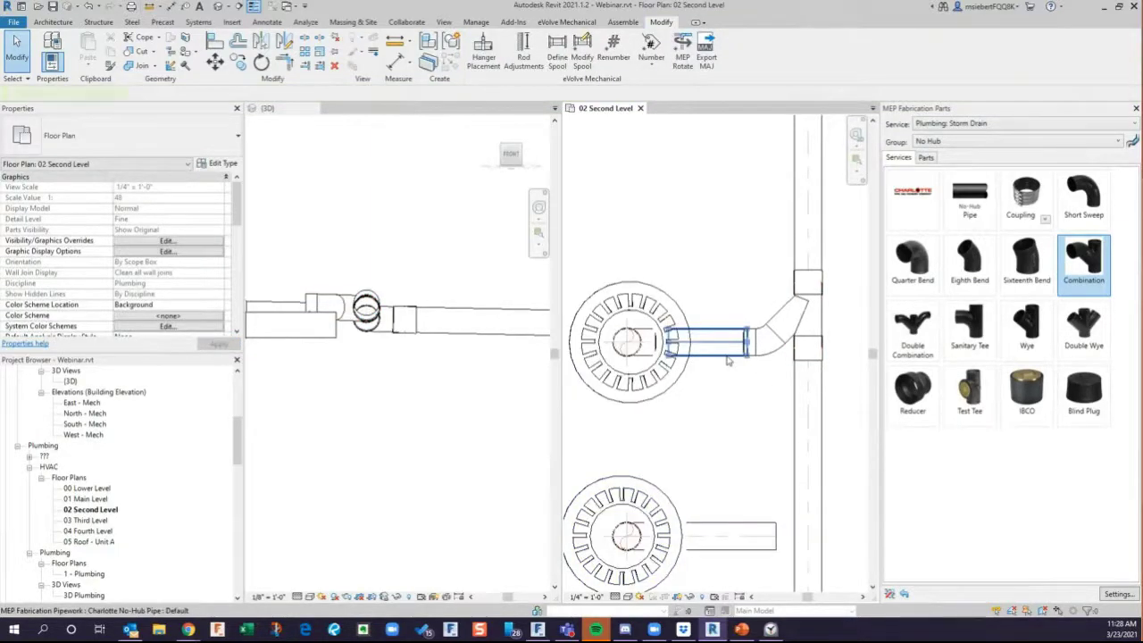
left_click(727, 359)
scroll(465, 371, "down", 2)
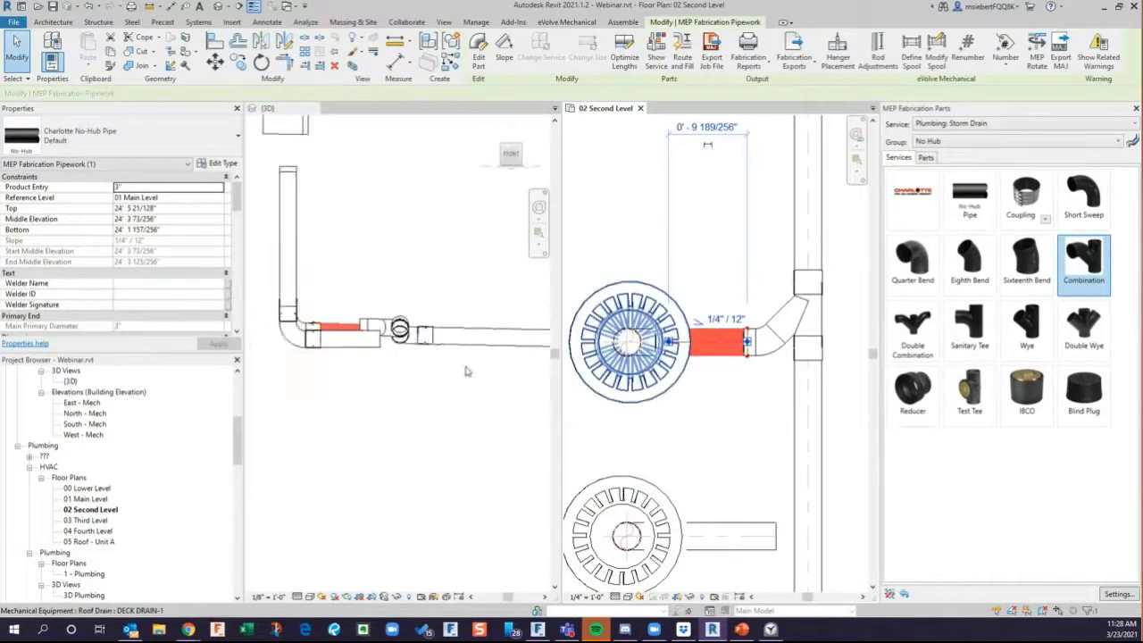
scroll(297, 327, "up", 2)
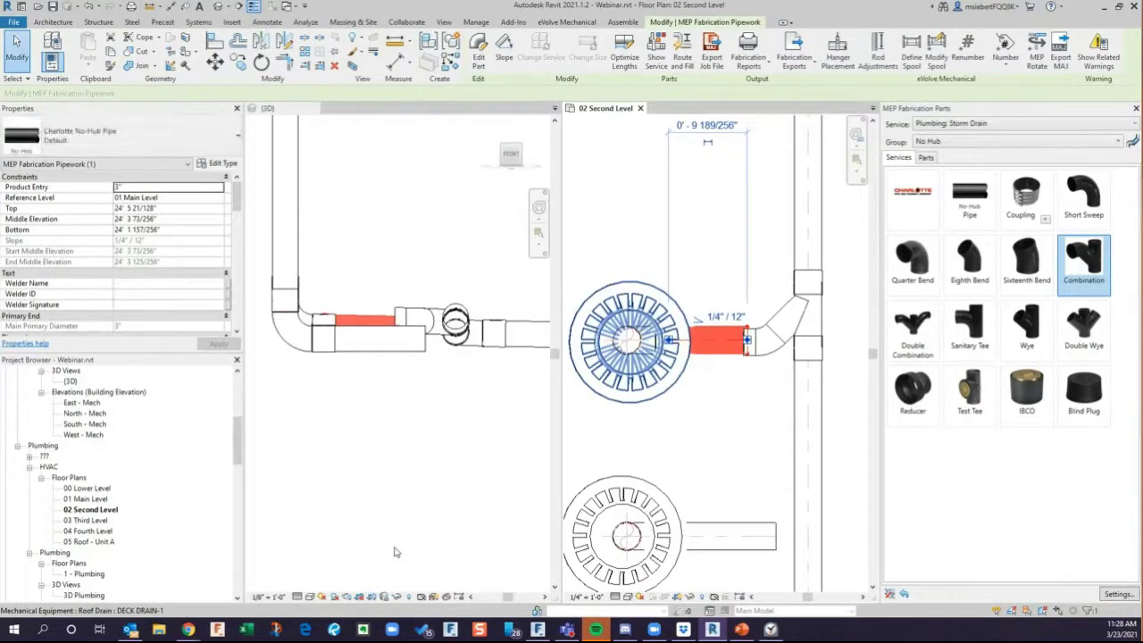
left_click(390, 276)
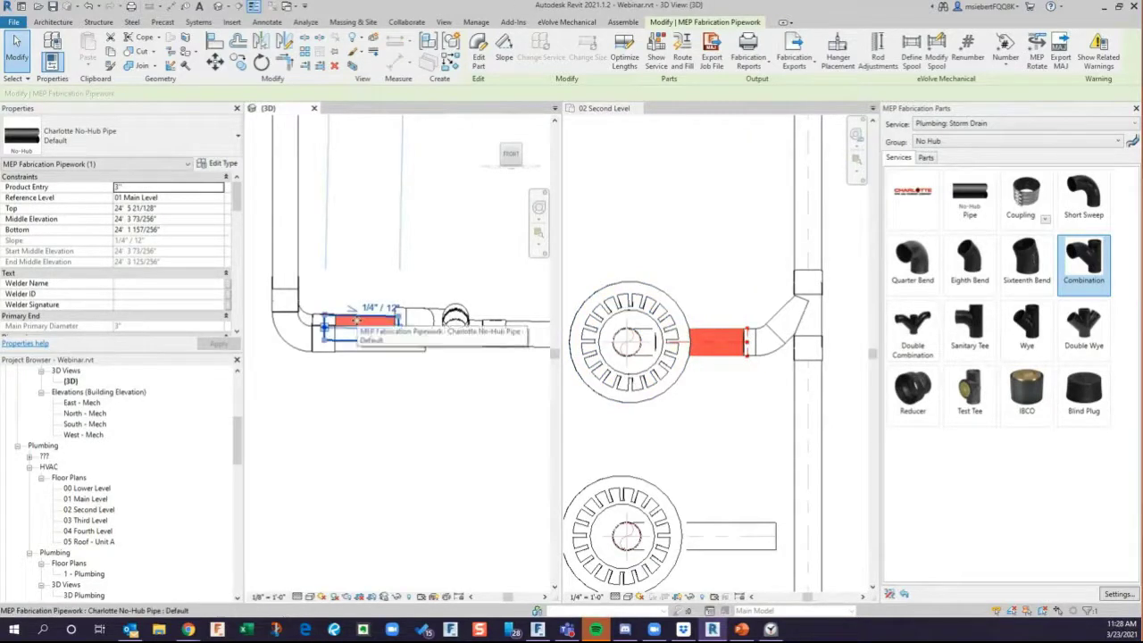
key("Up")
key("Up")
key("Up")
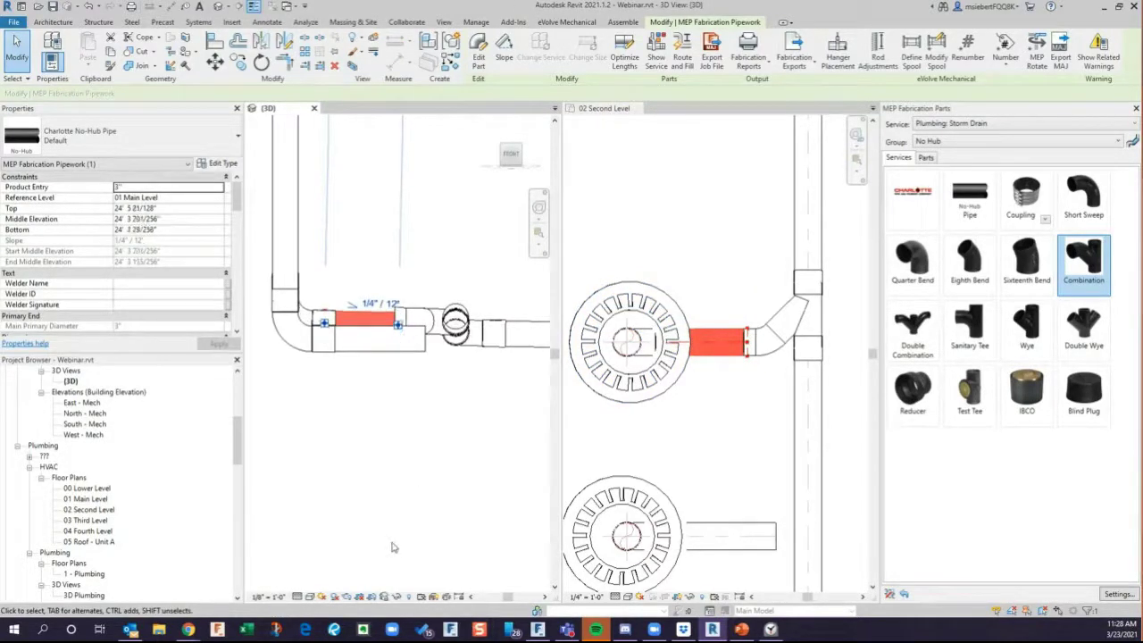
key("Down")
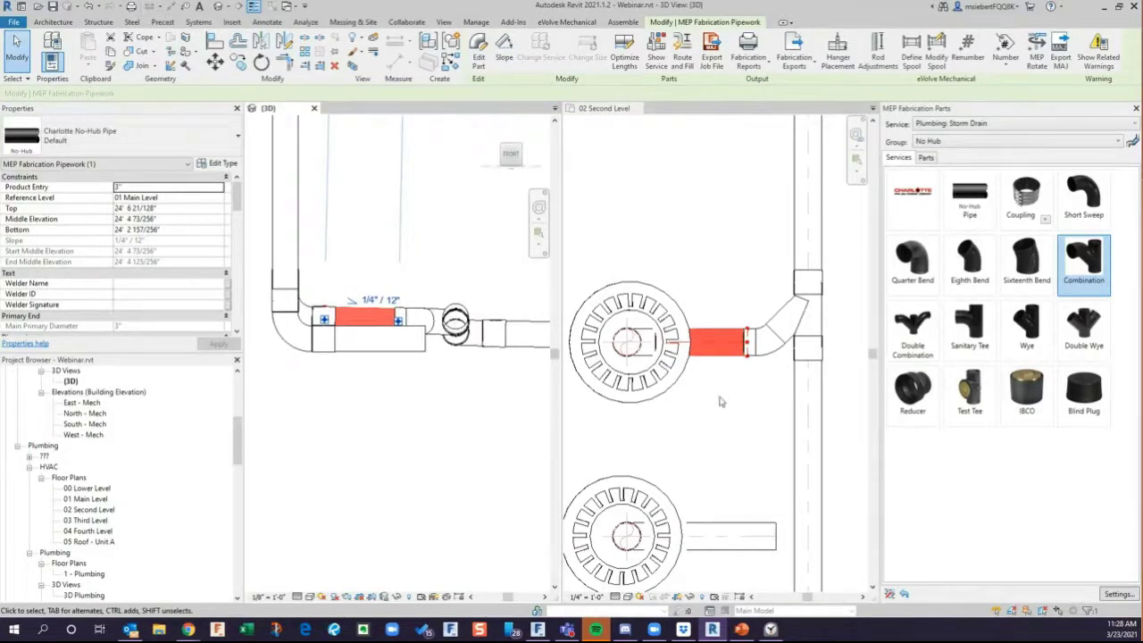
key("Escape")
Connect the end of the upper roof drain's branch pipe to the combination's branch inlet in the Second Level plan.
left_click(744, 348)
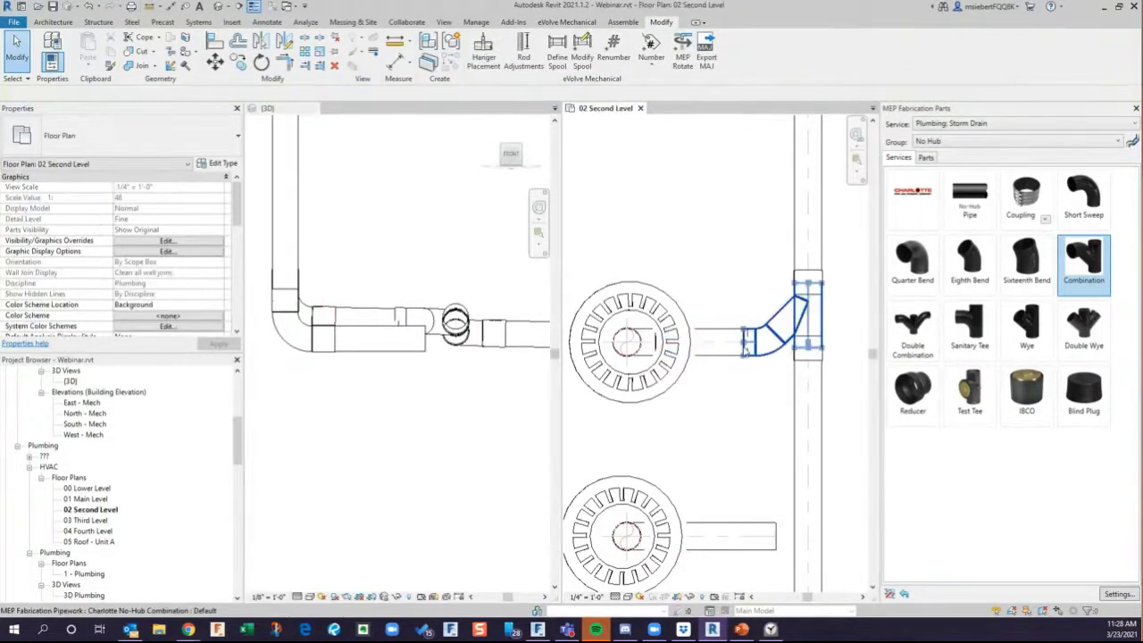
left_click(741, 344)
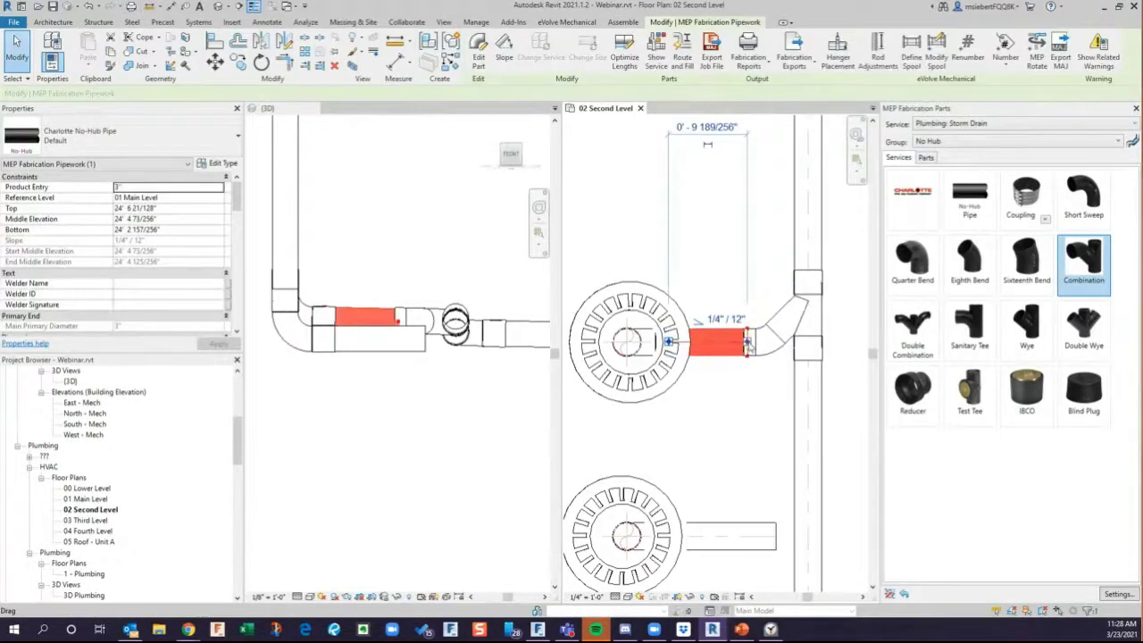
left_click_drag(748, 343, 744, 342)
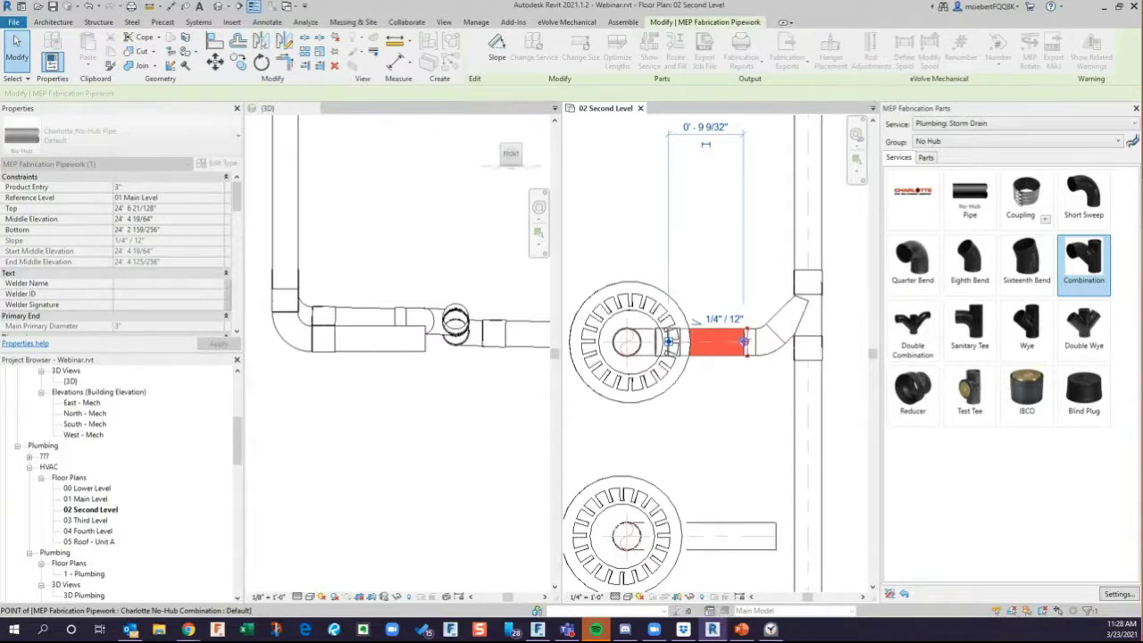
left_click(714, 367)
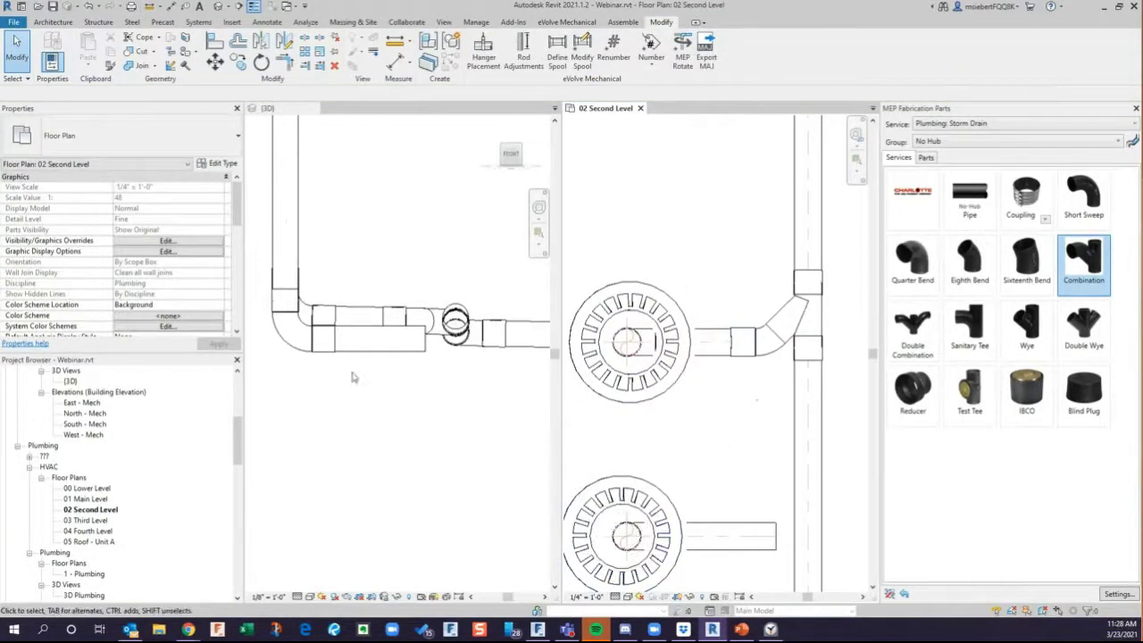
Stretch the lower roof drain's branch pipe in the front 3D view so that it passes just beyond the sloped main.
left_click(383, 355)
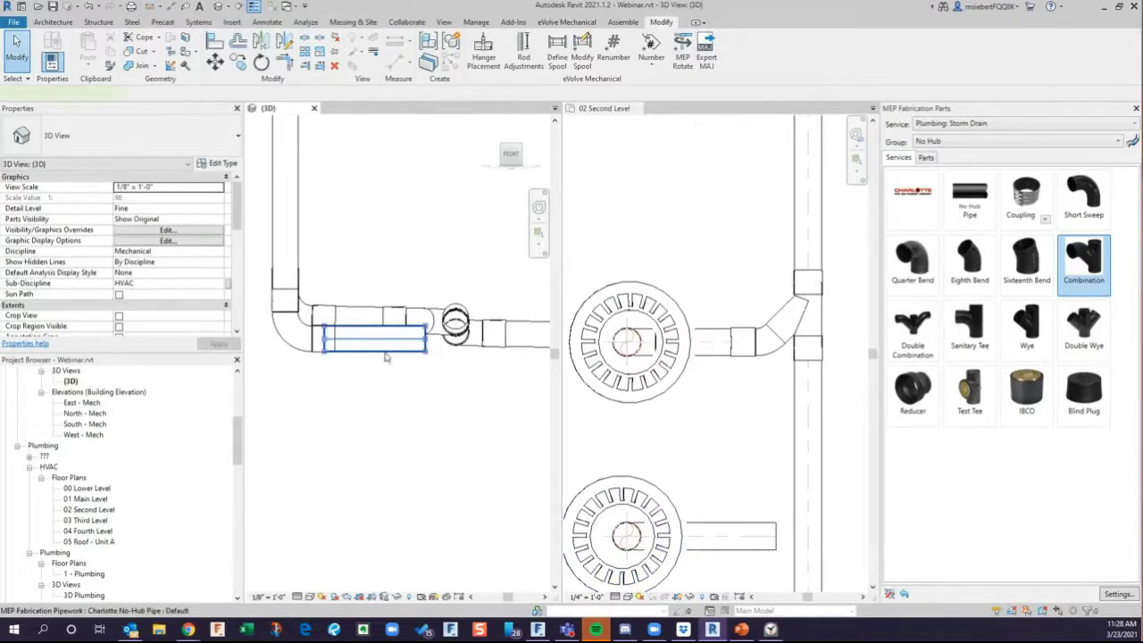
left_click(426, 348)
left_click(504, 573)
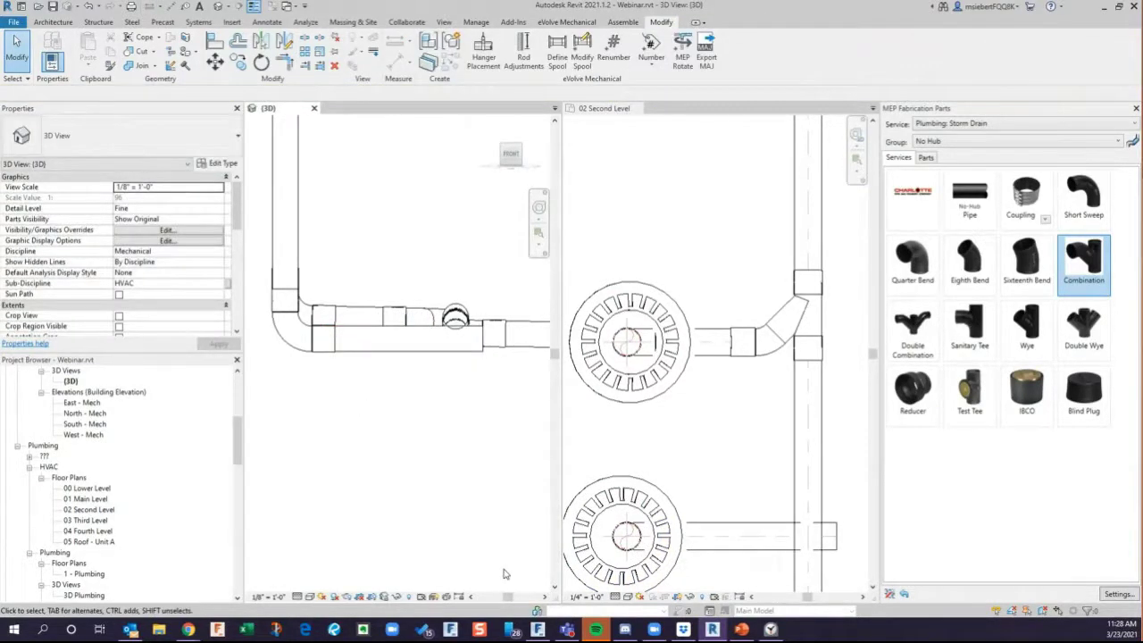
Nudge the lower roof drain's branch pipe up in the front 3D view to a middle elevation of 24' 5".
left_click(413, 354)
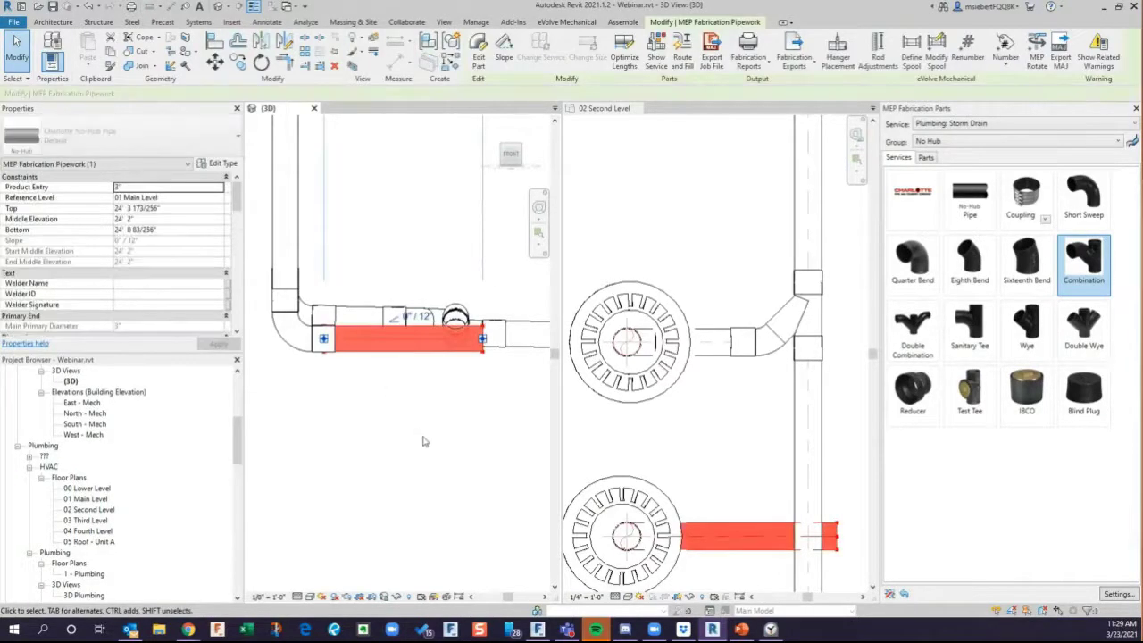
key("Up")
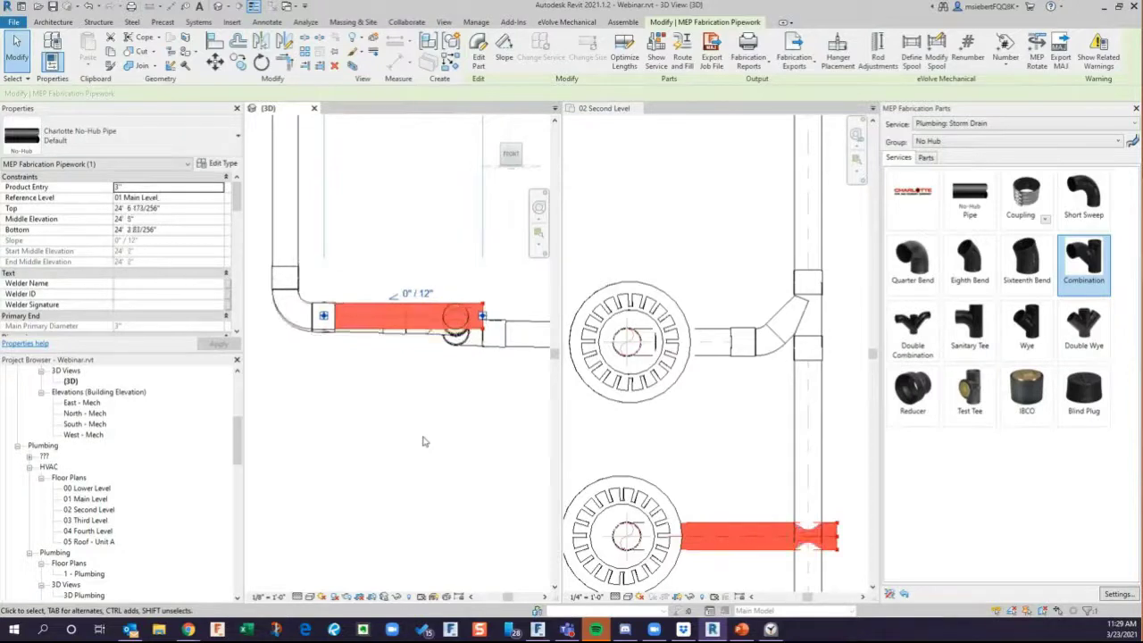
left_click(437, 432)
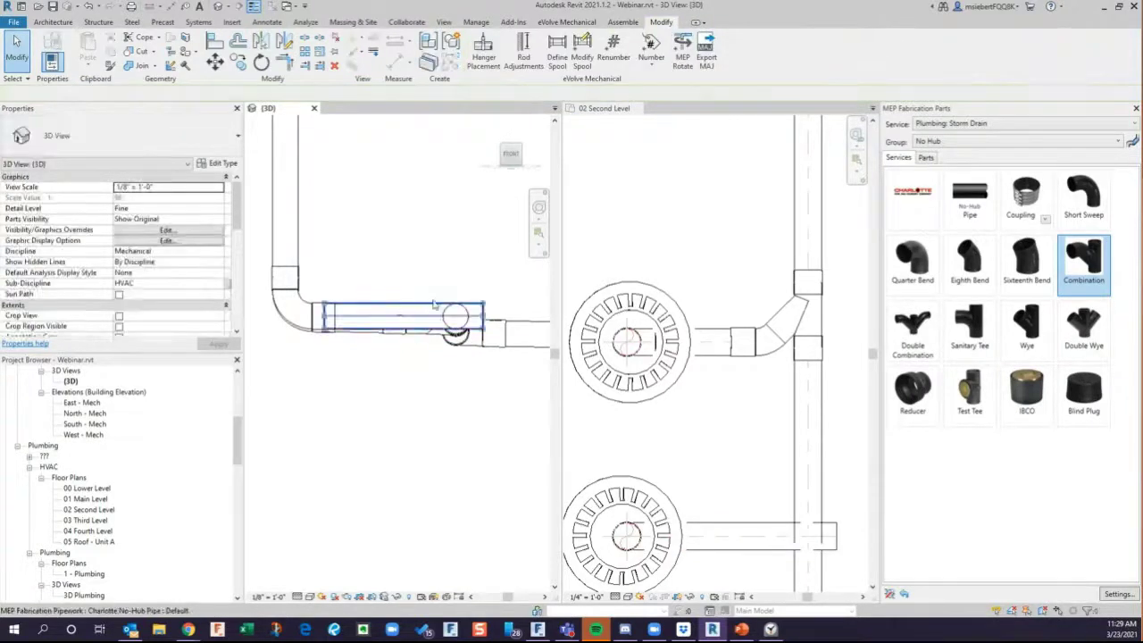
Try to set the lower roof drain branch pipe's slope to 1/4" / 12" in the front 3D view.
left_click(431, 306)
left_click(411, 296)
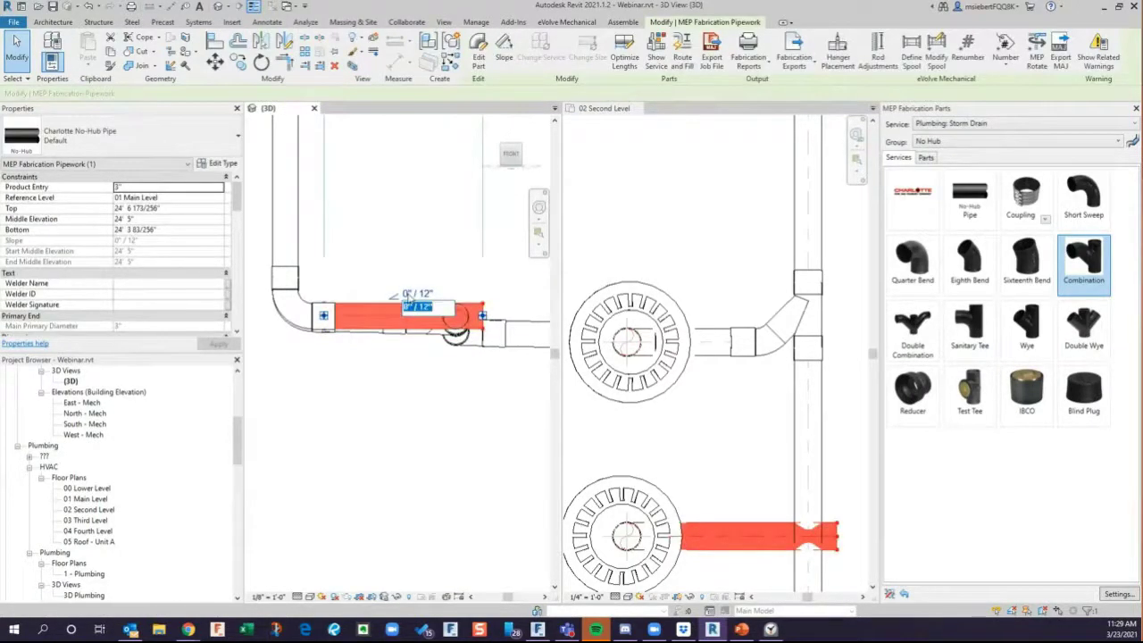
key("Home")
type("1/4")
key("Return")
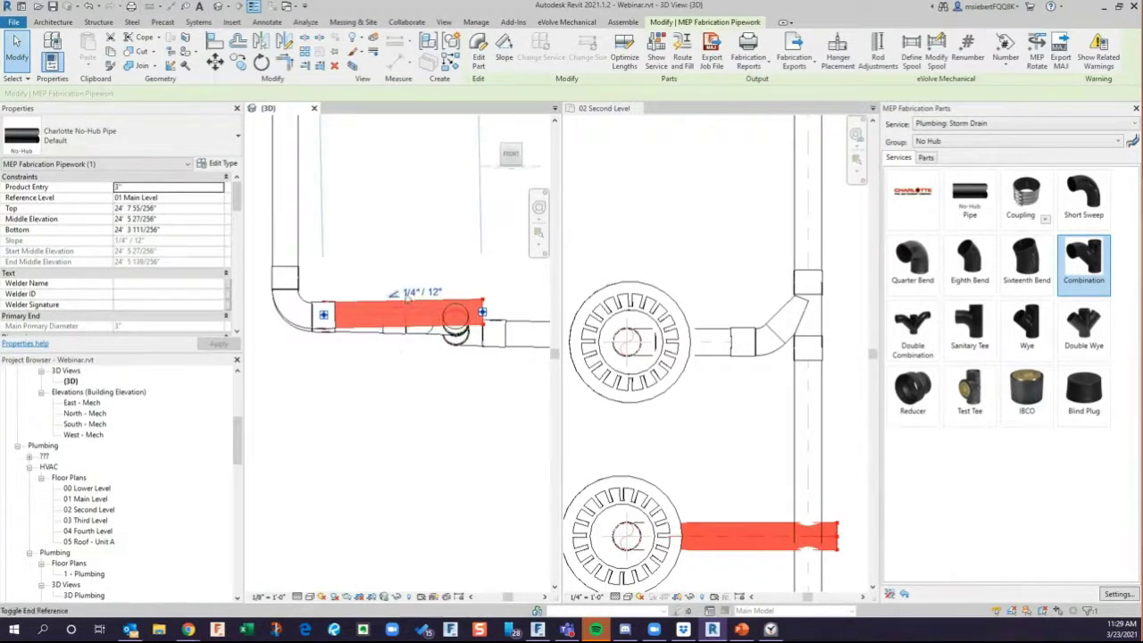
left_click(408, 295)
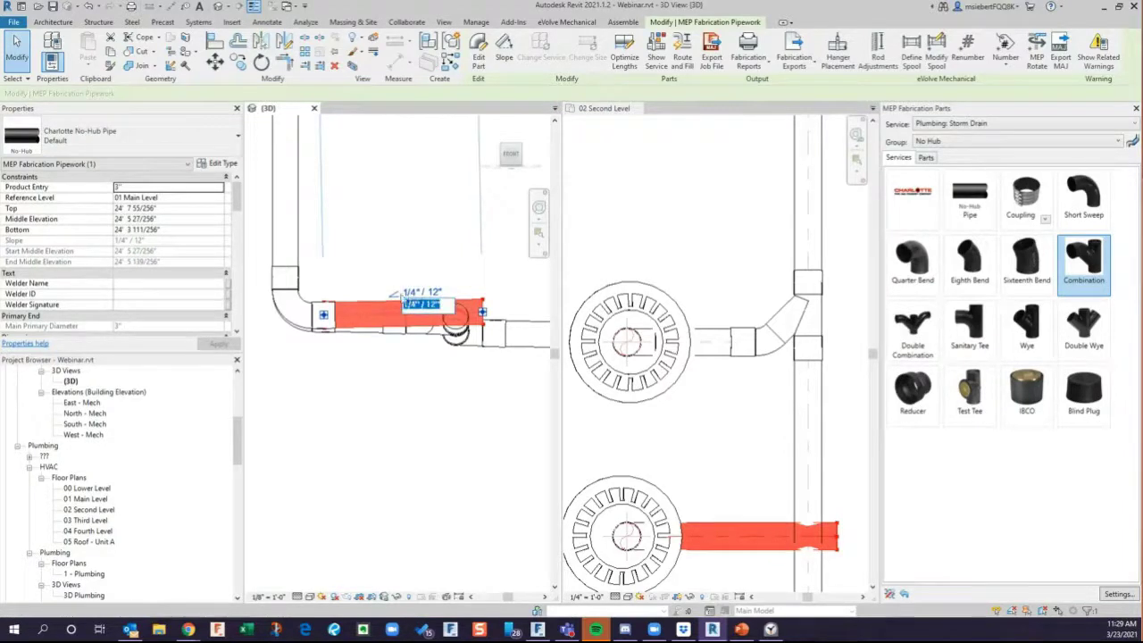
left_click(400, 309)
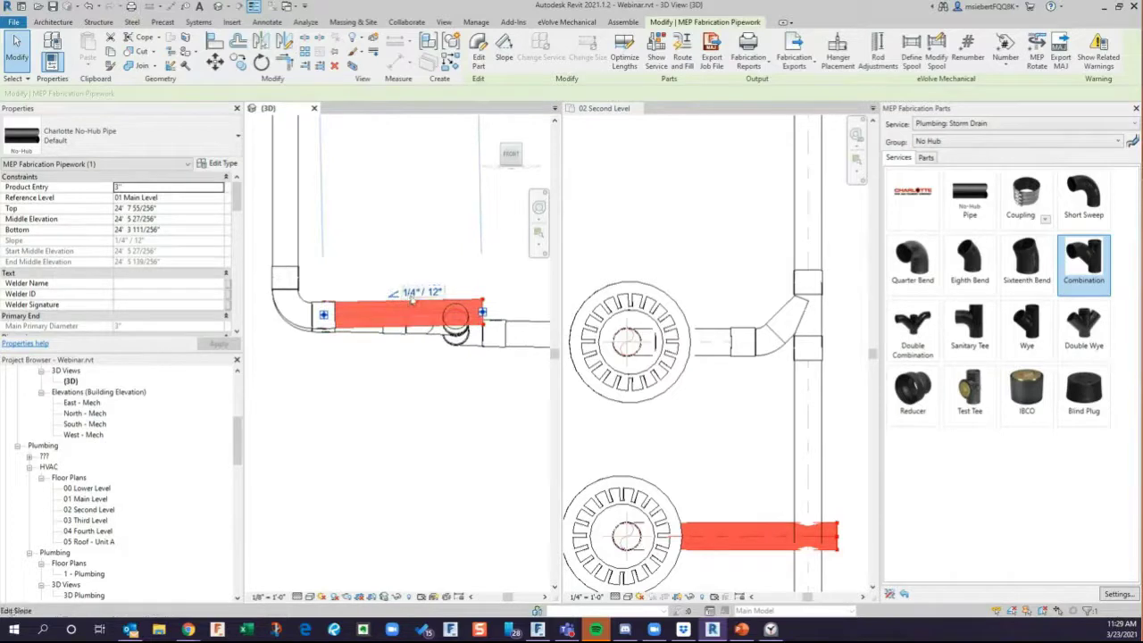
left_click(411, 296)
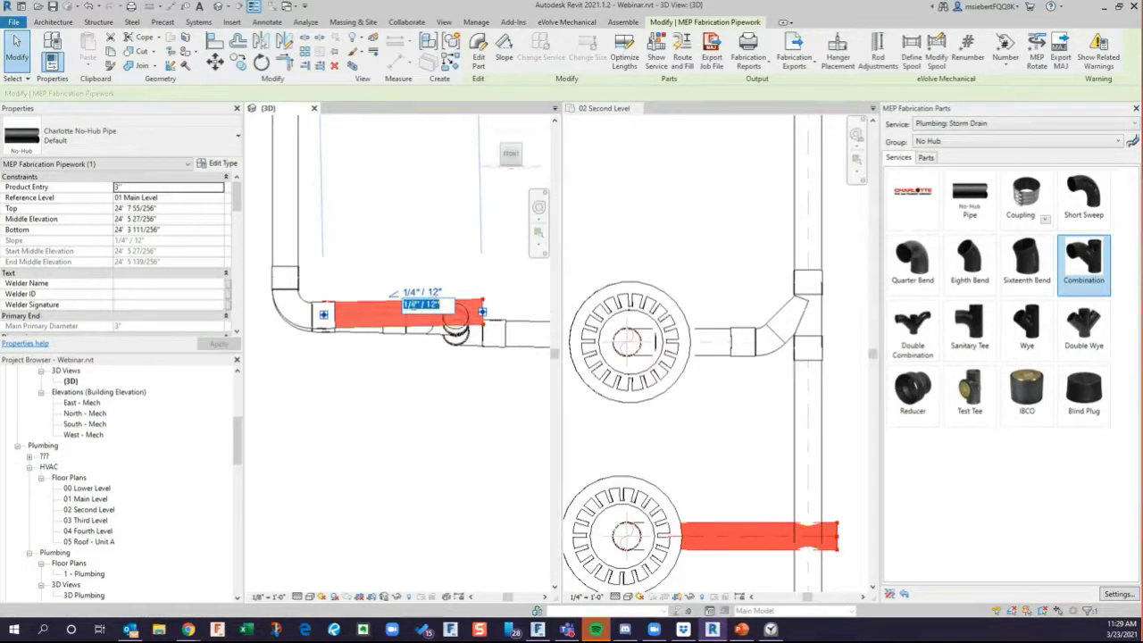
left_click(414, 304)
type("1")
key("Return")
left_click(405, 366)
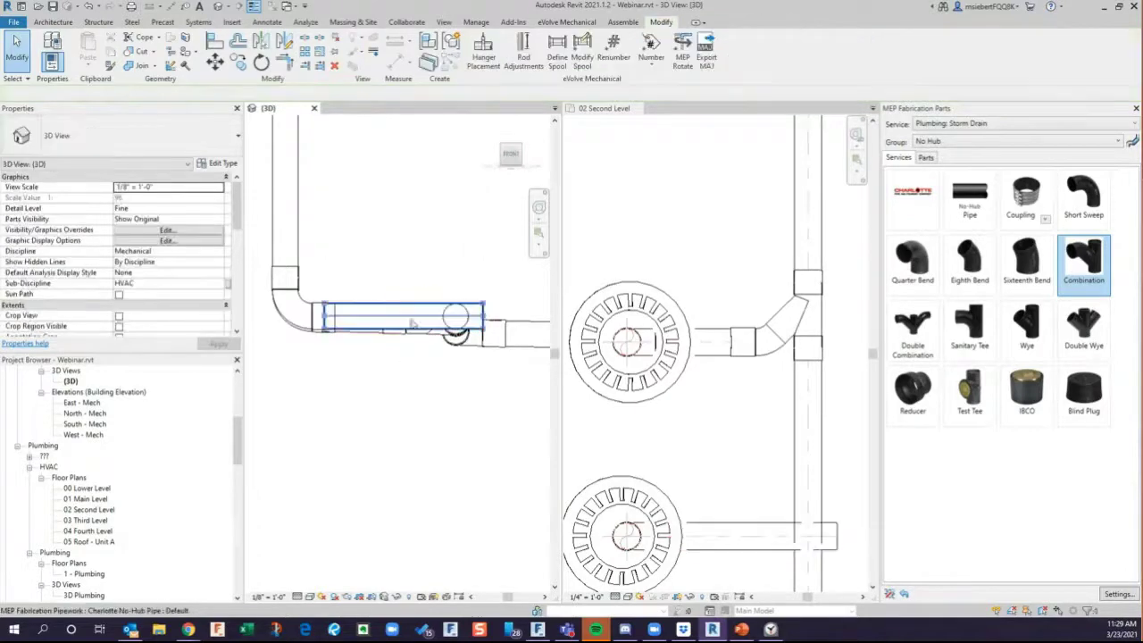
Set the slope of the lower roof drain's branch pipe to 1/4" / 12" in the front 3D view.
left_click(403, 303)
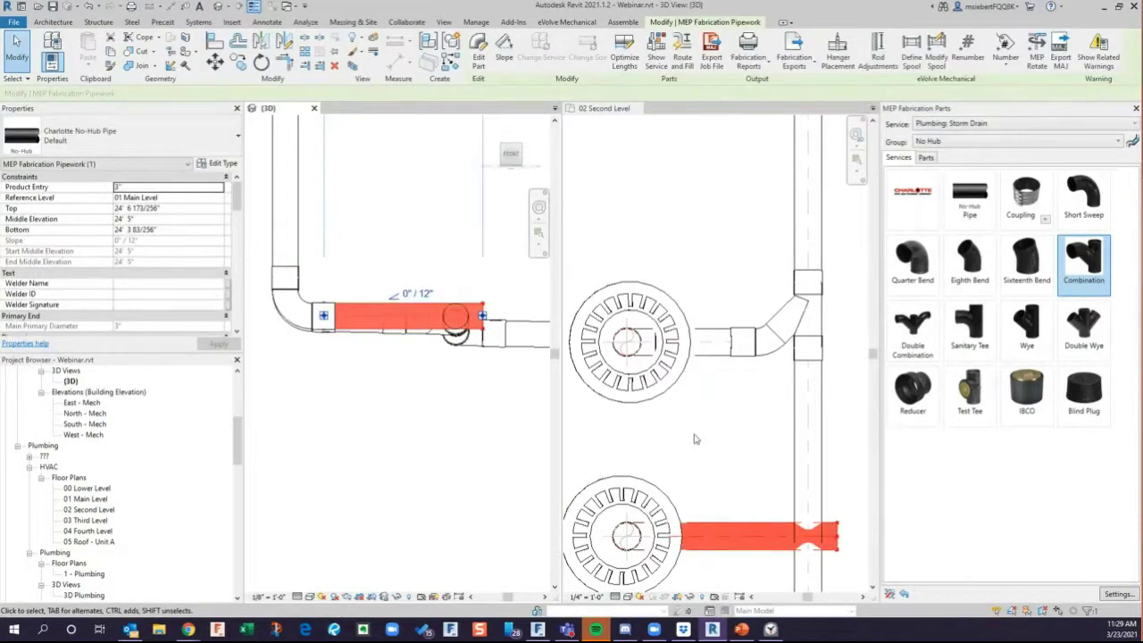
scroll(695, 436, "down", 2)
scroll(733, 556, "up", 2)
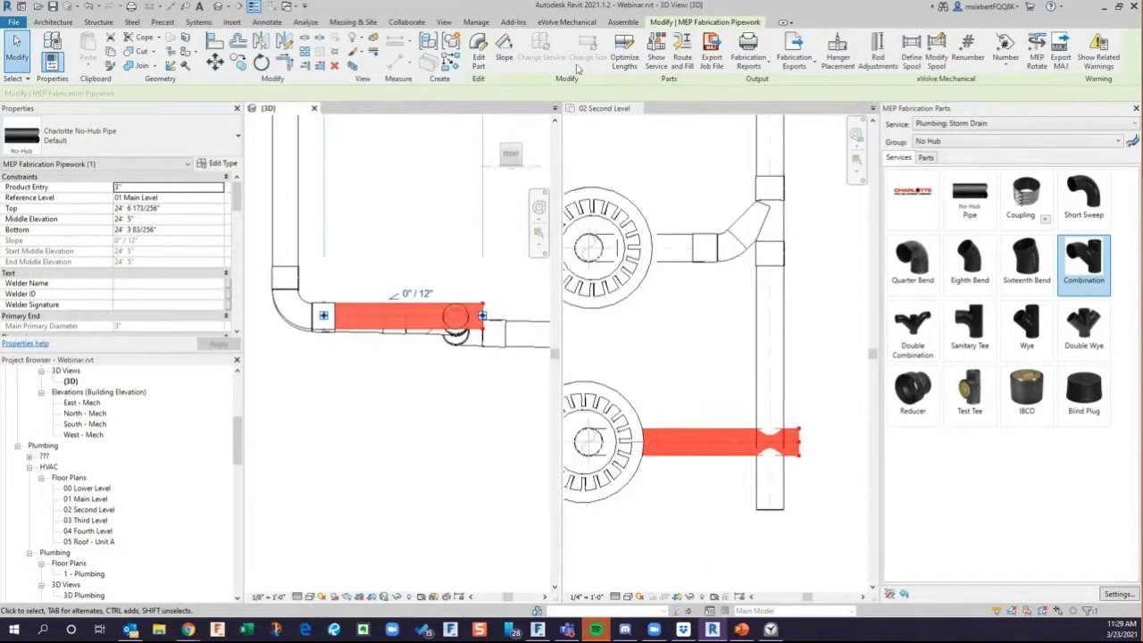
left_click(503, 49)
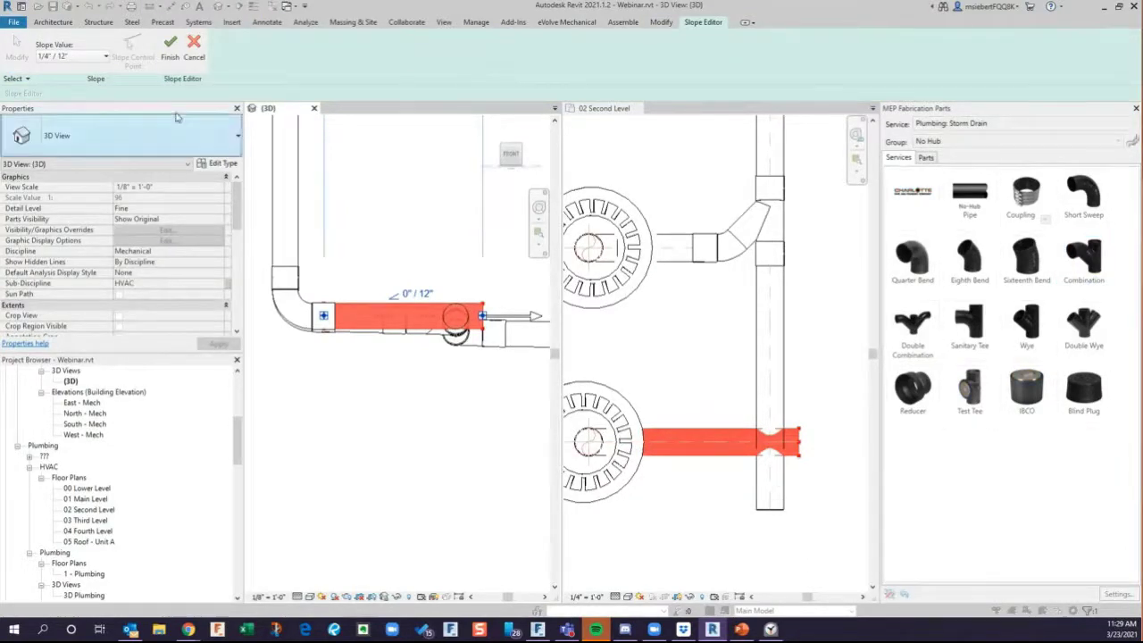
left_click(167, 49)
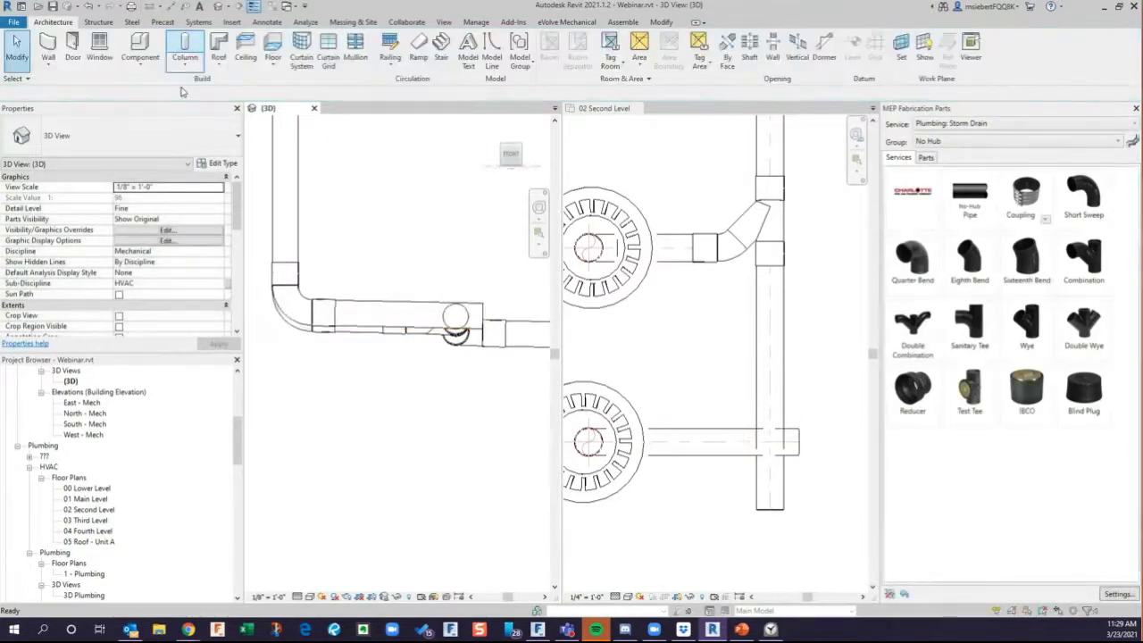
Shorten the lower roof drain's branch pipe in the Second Level plan so that it stops short of the storm drain main.
left_click(720, 461)
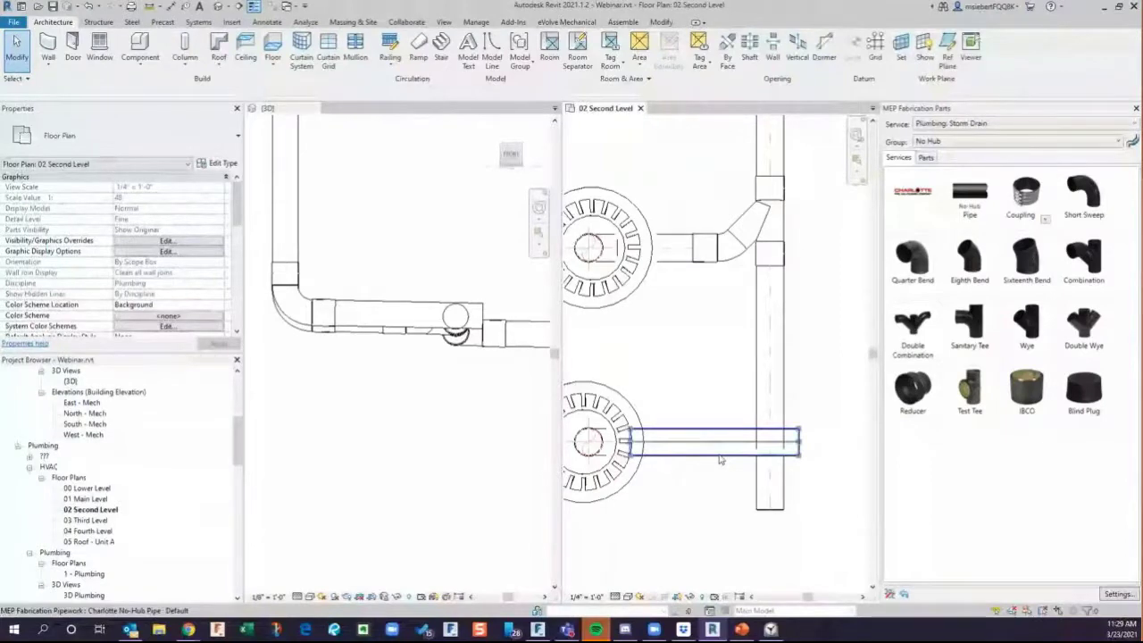
left_click(720, 460)
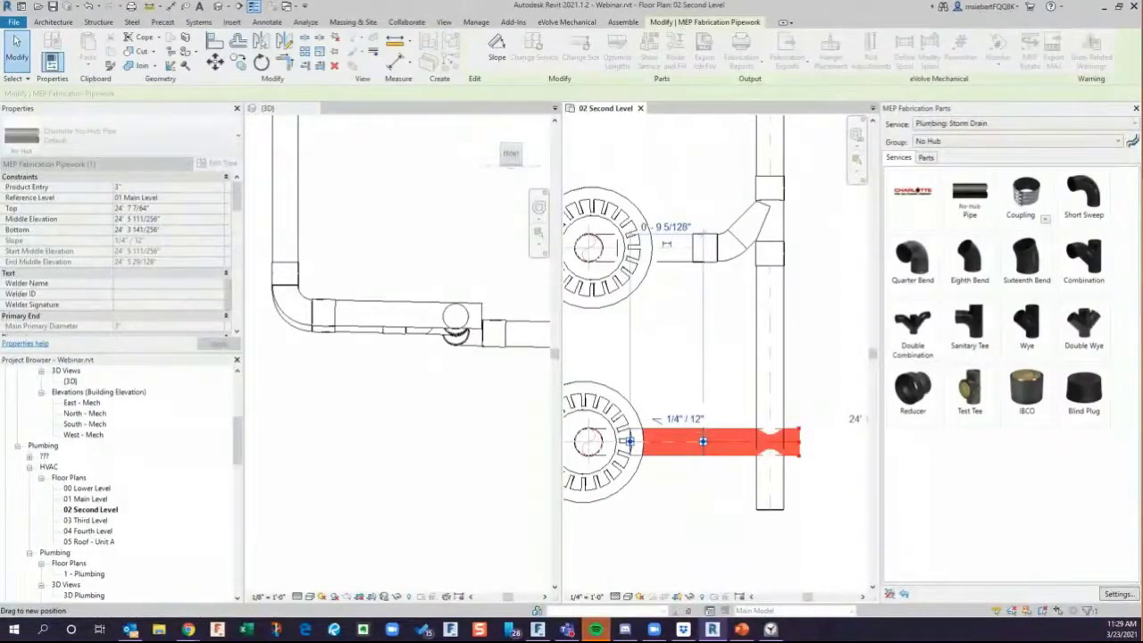
key("Delete")
Insert a 3"x3"x1-1/2" No-Hub combination into the main beside the lower roof drain, with its branch facing the drain.
left_click(1084, 268)
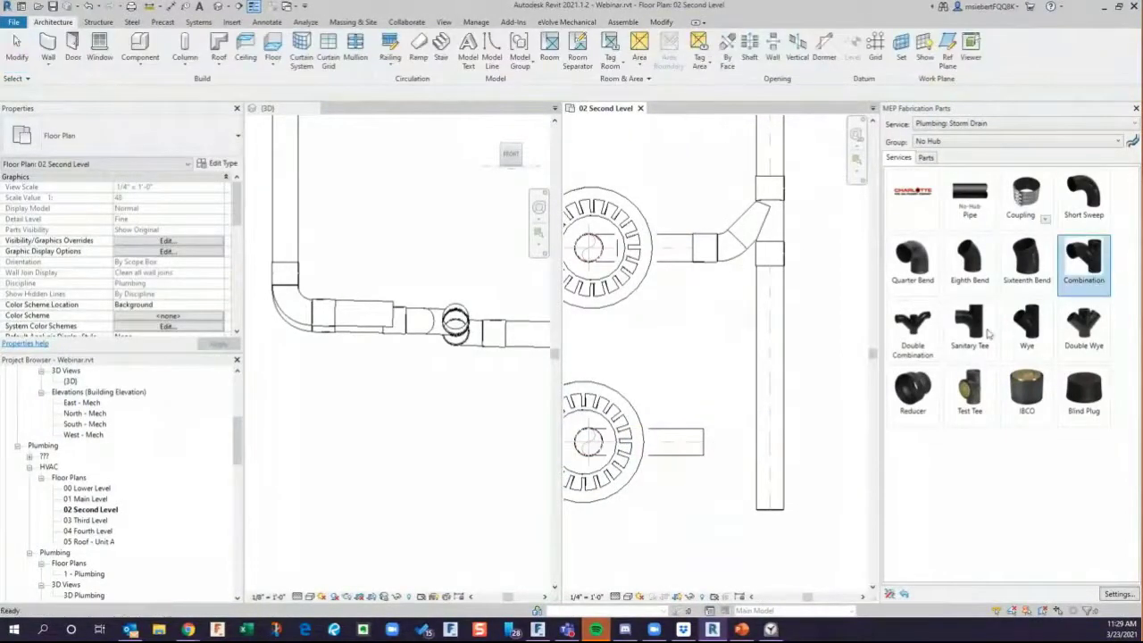
left_click(560, 52)
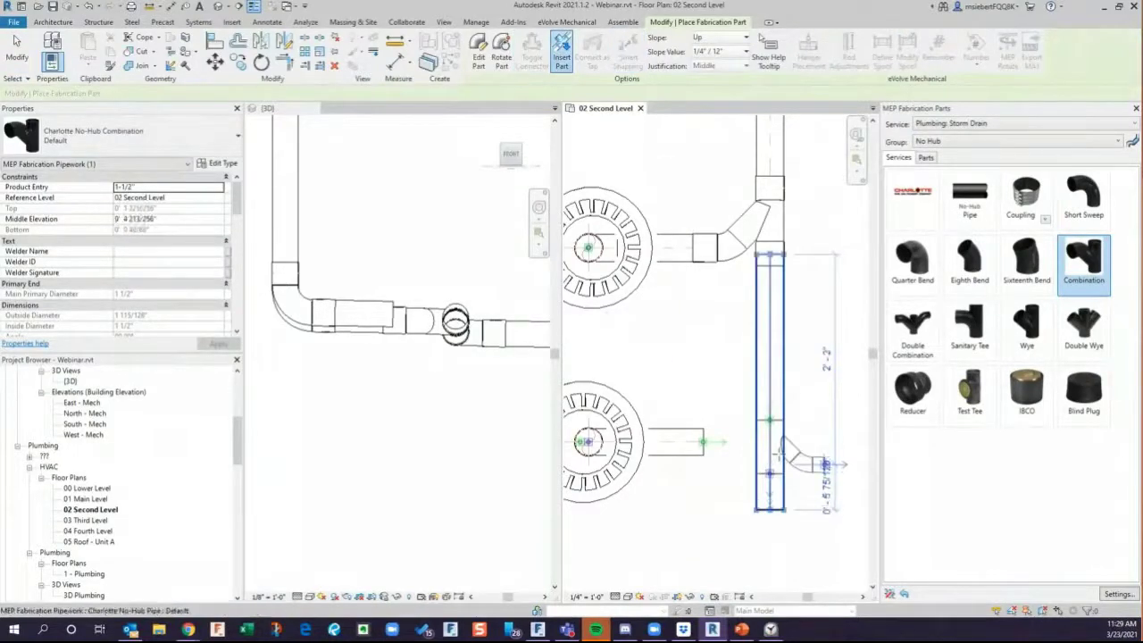
left_click(169, 188)
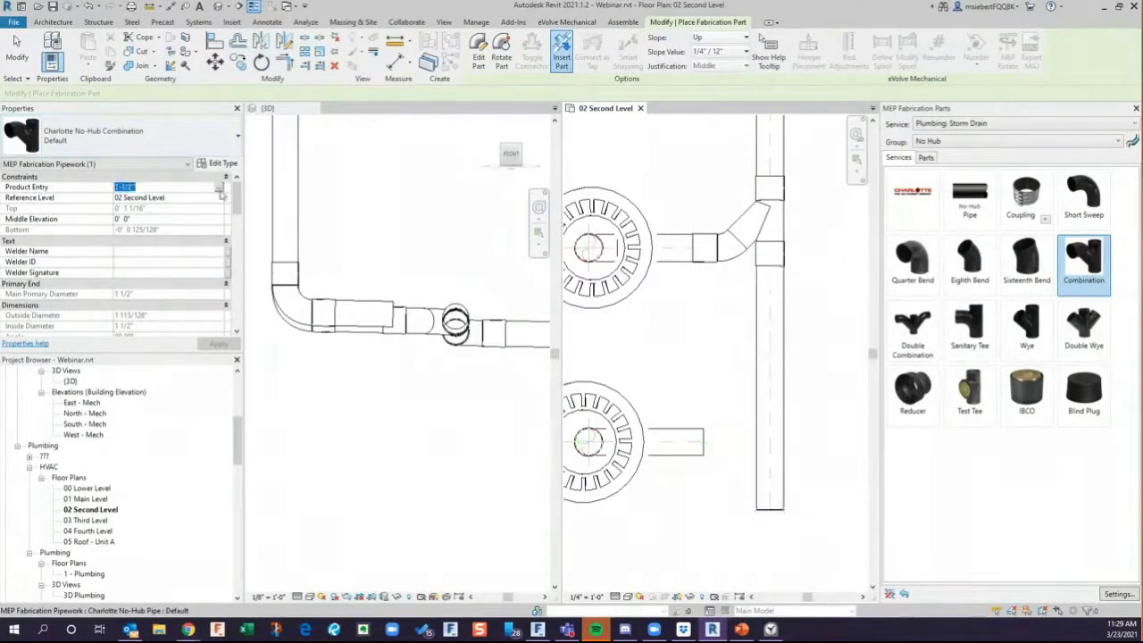
left_click(219, 187)
left_click(129, 239)
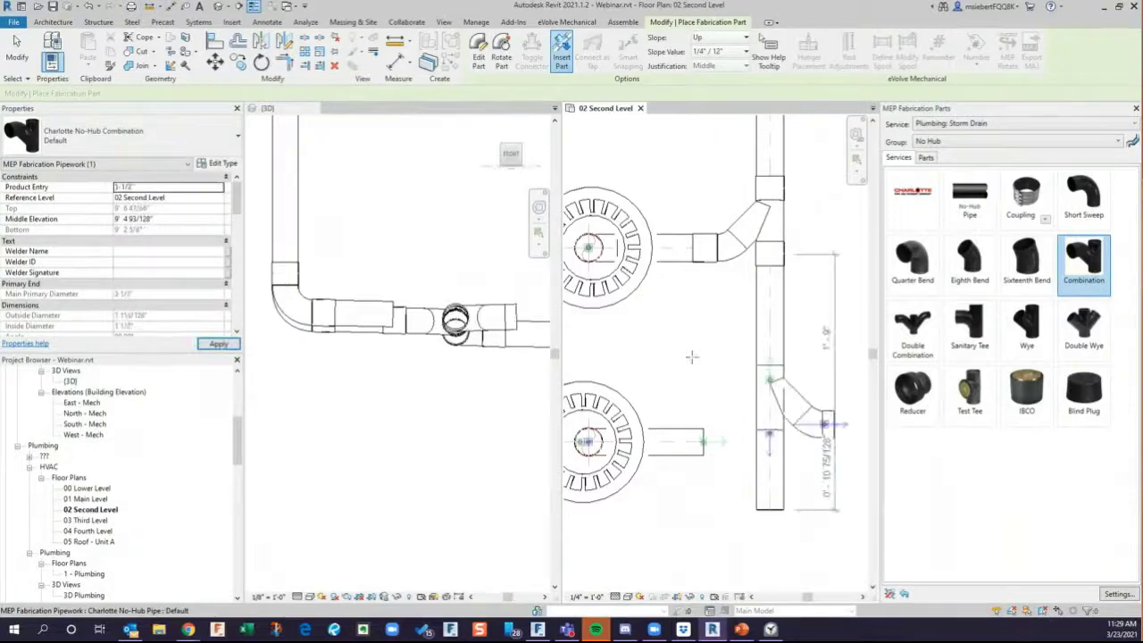
left_click(777, 442)
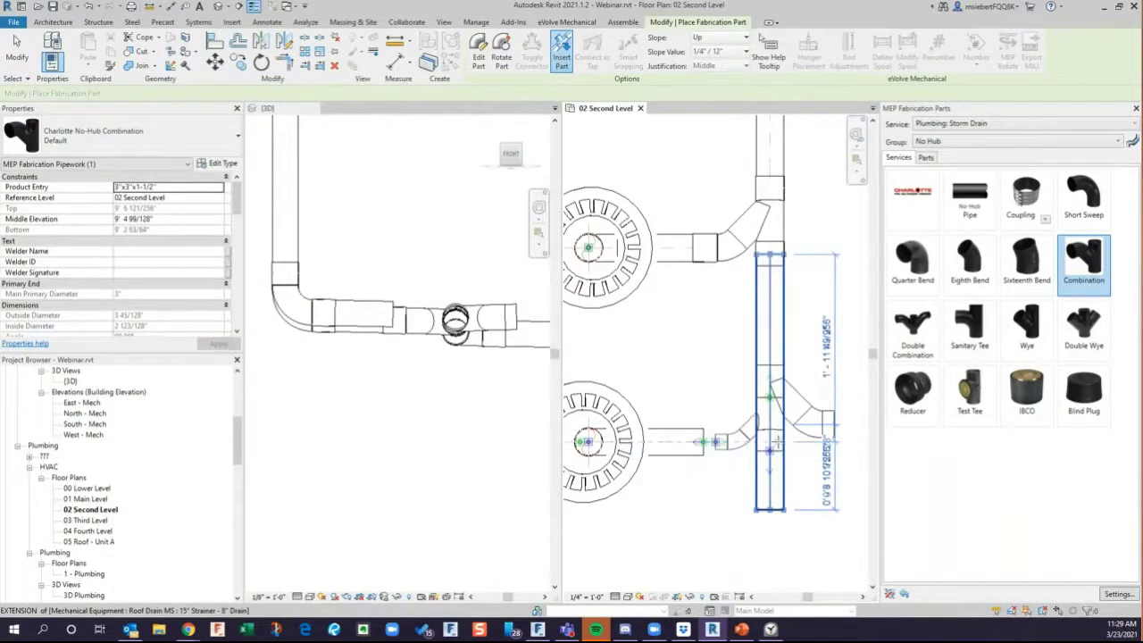
key("Escape")
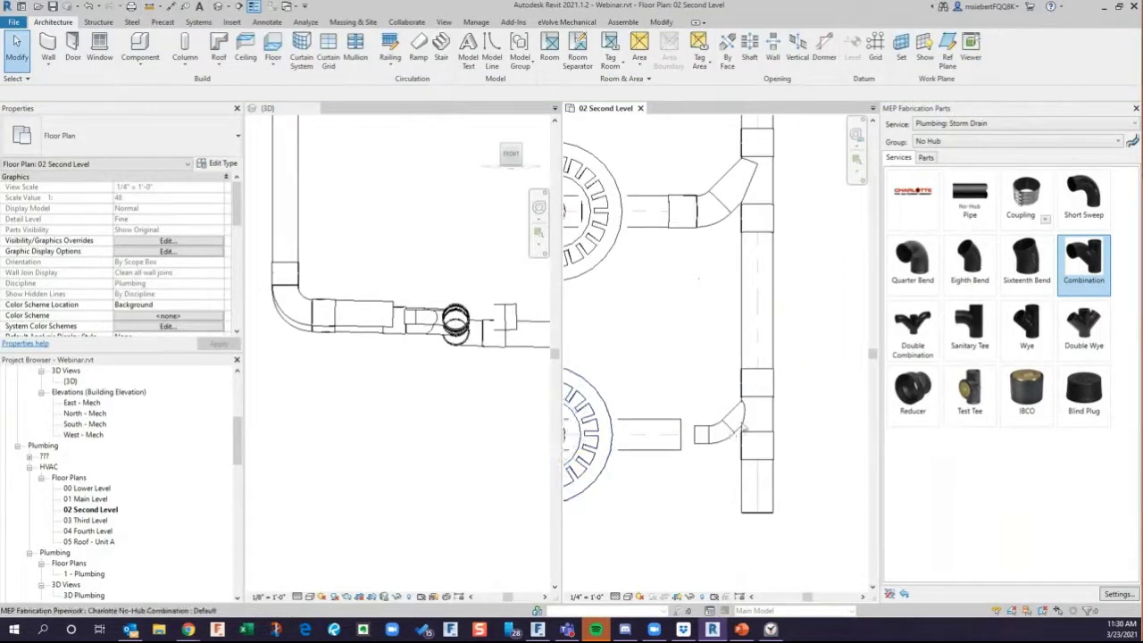
Change the product entry of the combination beside the lower roof drain to 3".
left_click(746, 426)
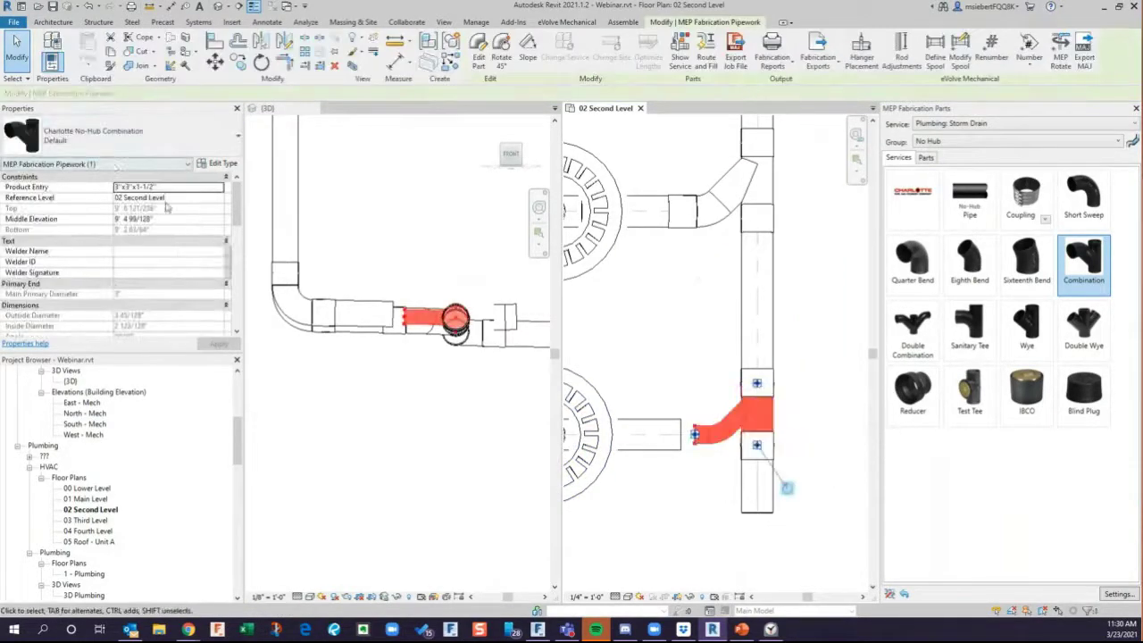
left_click(208, 188)
left_click(217, 189)
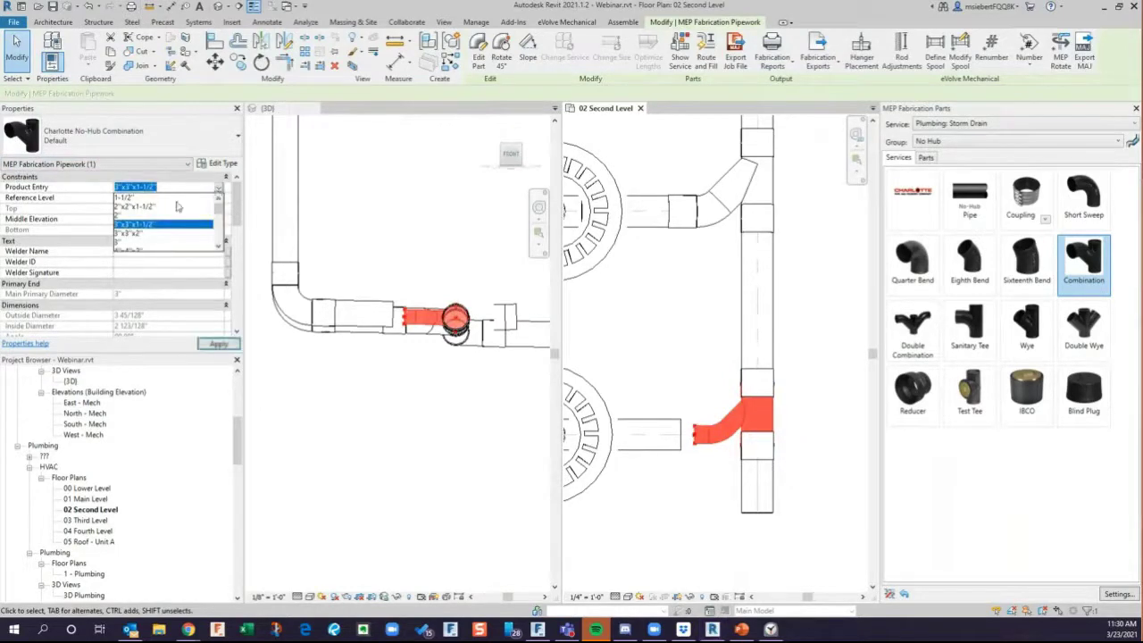
left_click(152, 241)
left_click(218, 343)
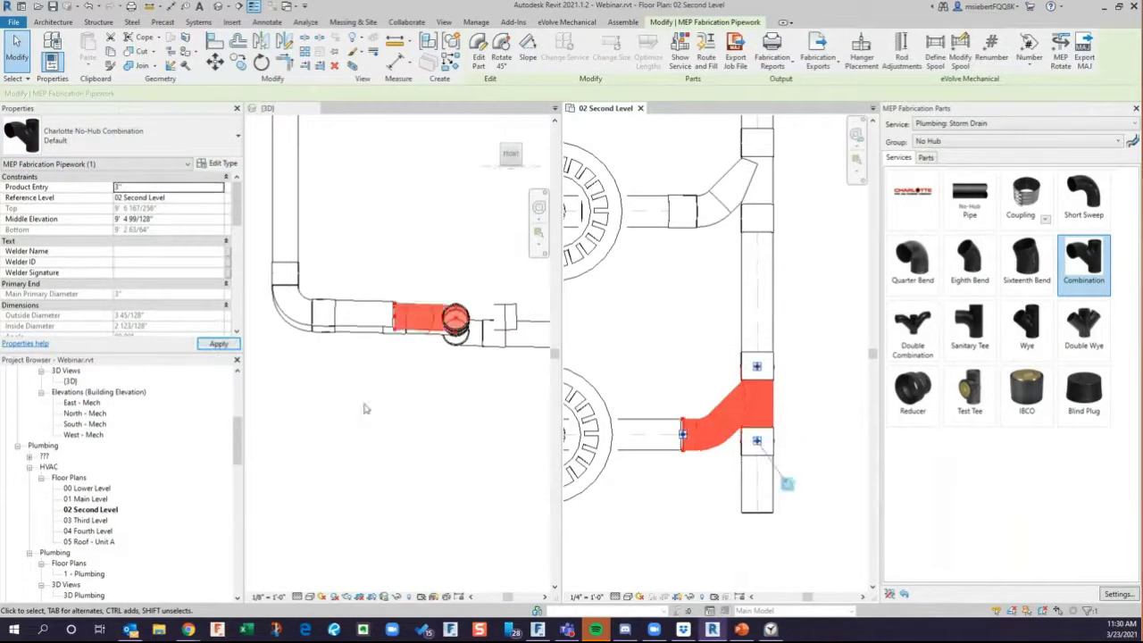
key("Escape")
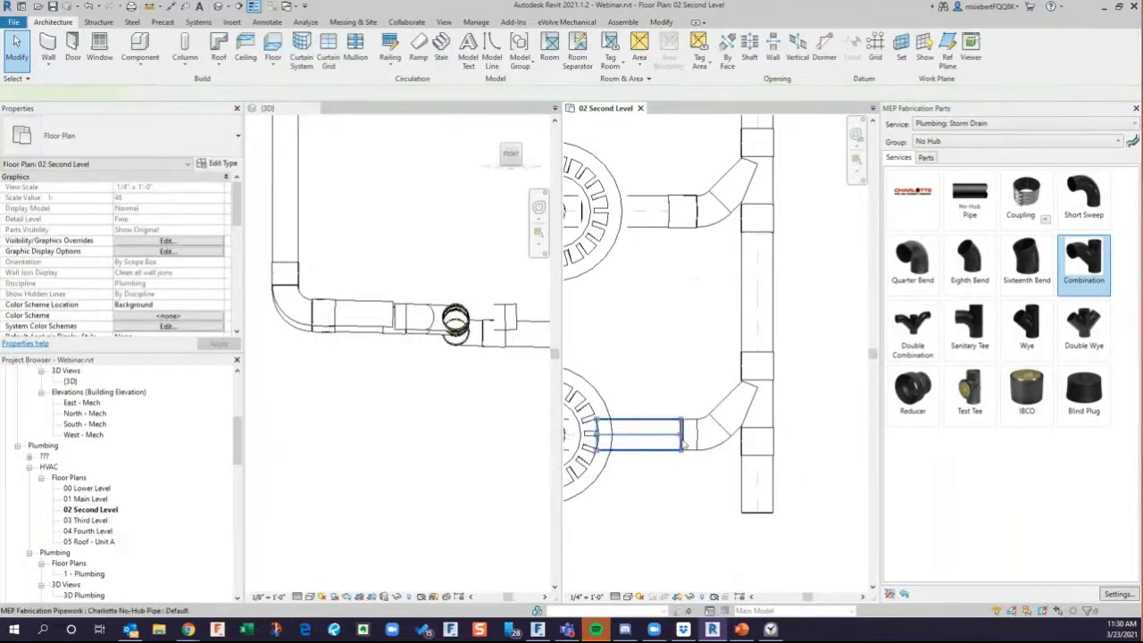
Extend the lower roof drain's branch pipe in the Second Level plan up to the combination's branch inlet.
left_click(675, 439)
left_click_drag(683, 434, 697, 434)
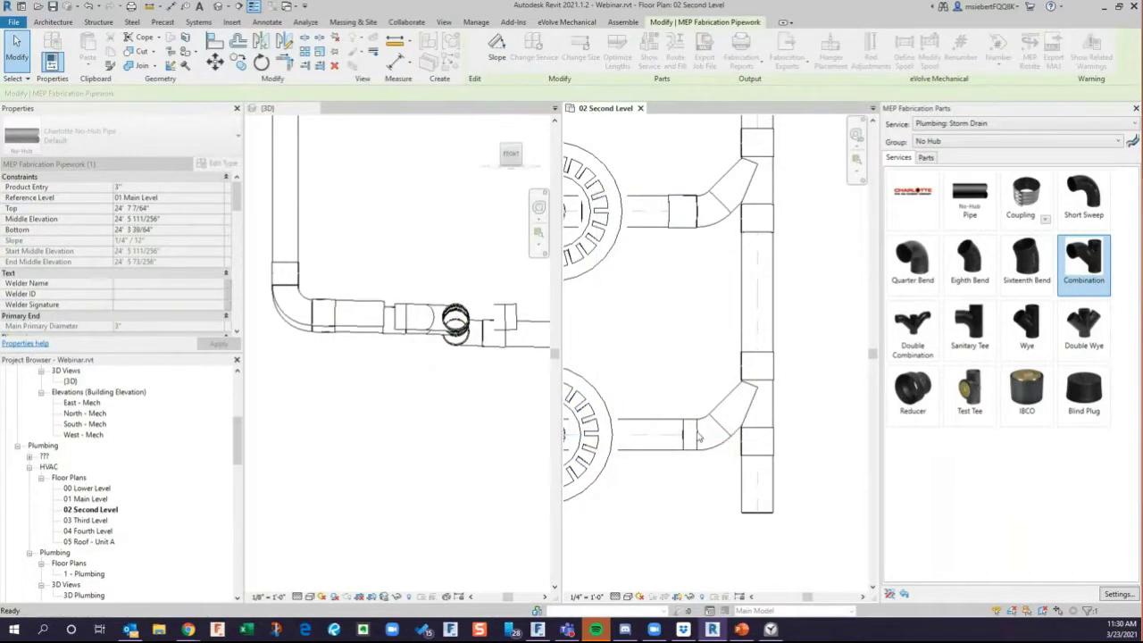
scroll(699, 436, "up", 2)
left_click(695, 431)
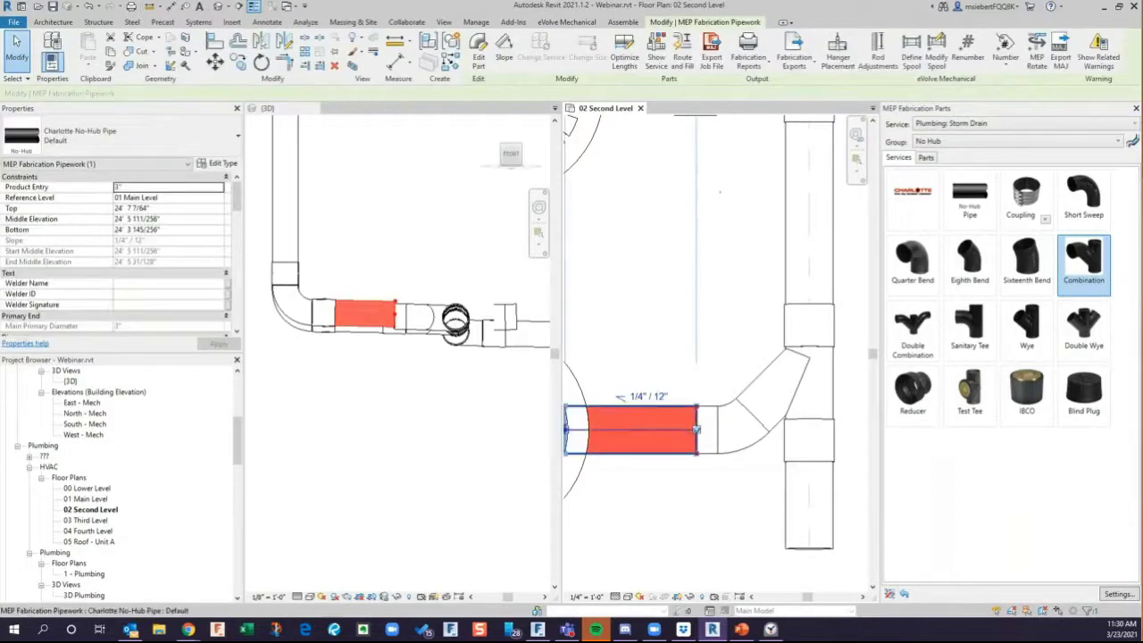
key("Escape")
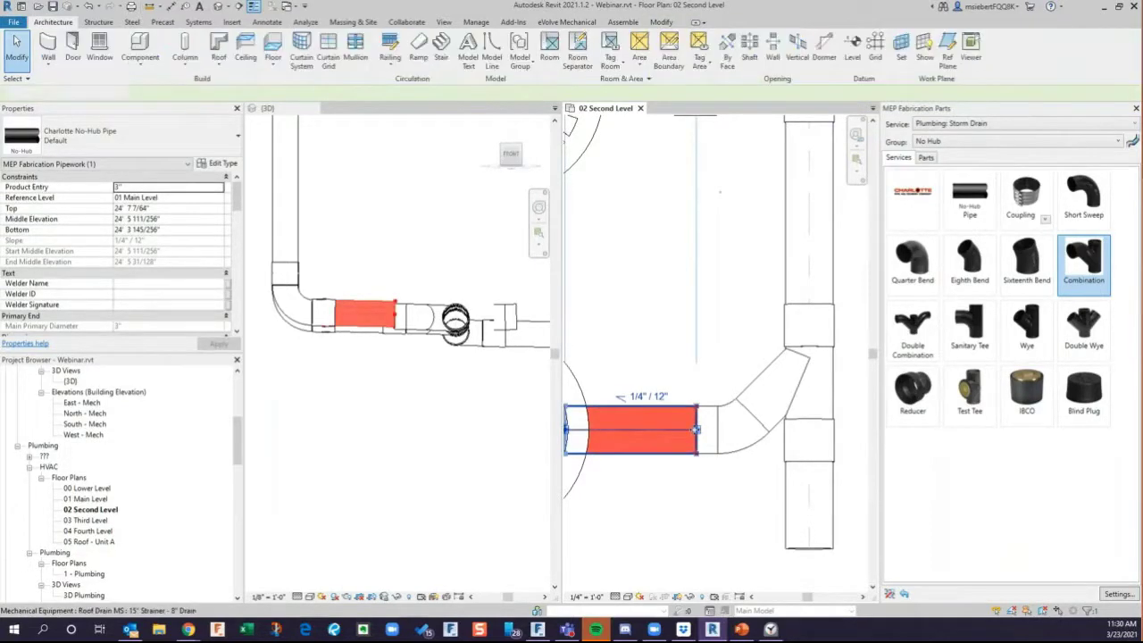
Nudge the lower roof drain's branch pipe down in the front 3D view to a middle elevation of 24' 5 31/256", aligning it with the combination's inlet.
left_click(375, 307)
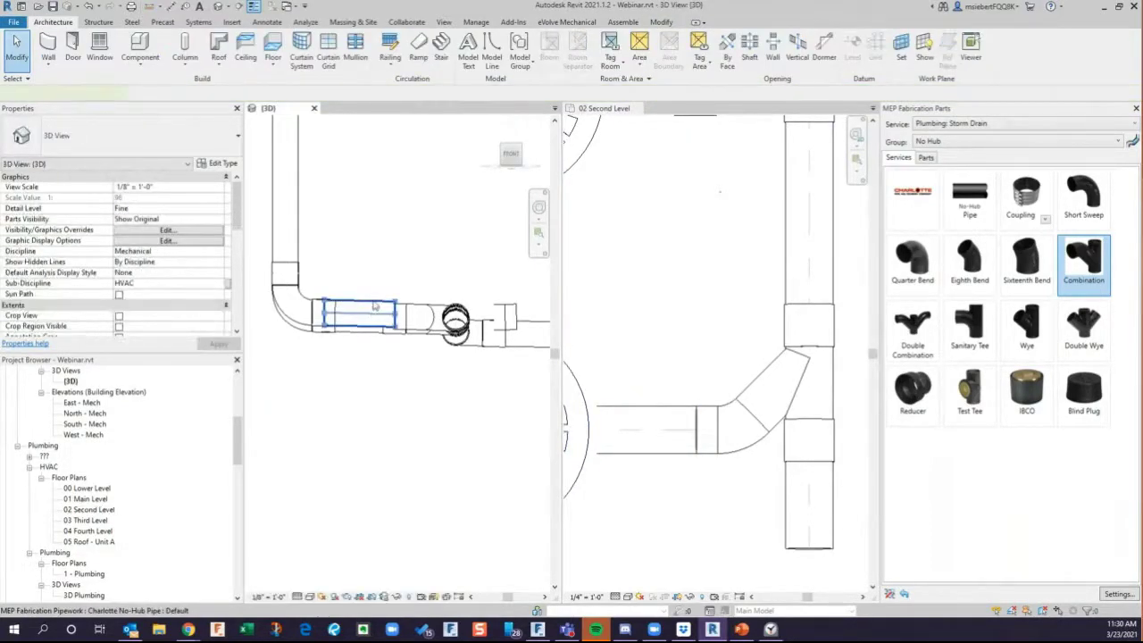
left_click(375, 307)
scroll(403, 276, "up", 3)
key("Down")
key("Down")
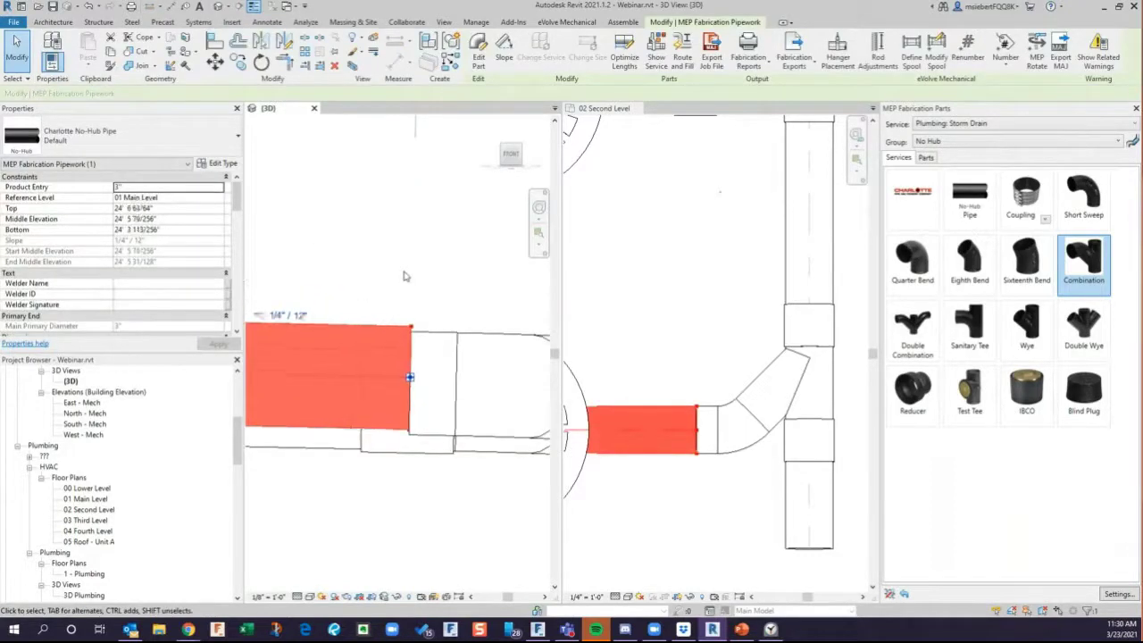
scroll(391, 403, "up", 2)
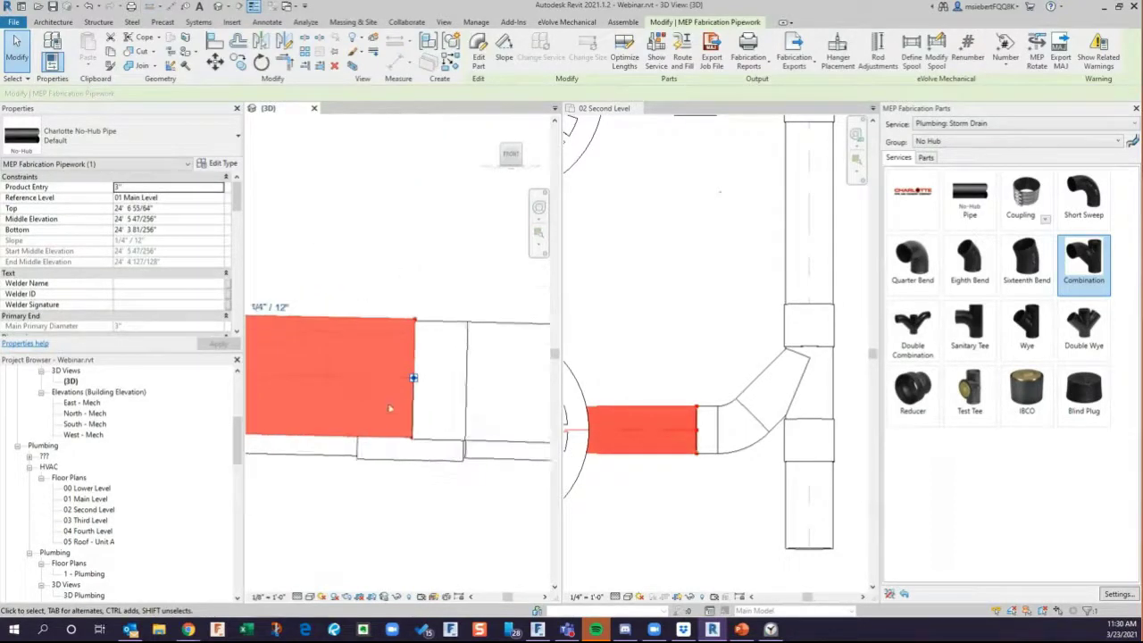
key("Down")
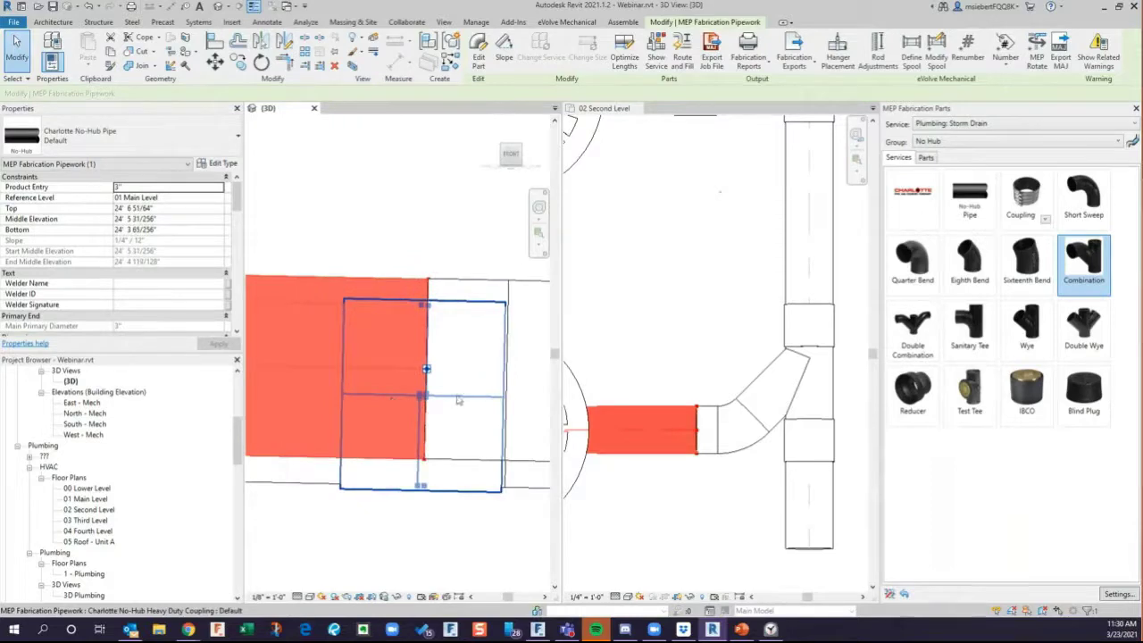
Connect the end of the lower roof drain's branch pipe to the combination's branch inlet in the front 3D view.
left_click_drag(427, 369, 428, 370)
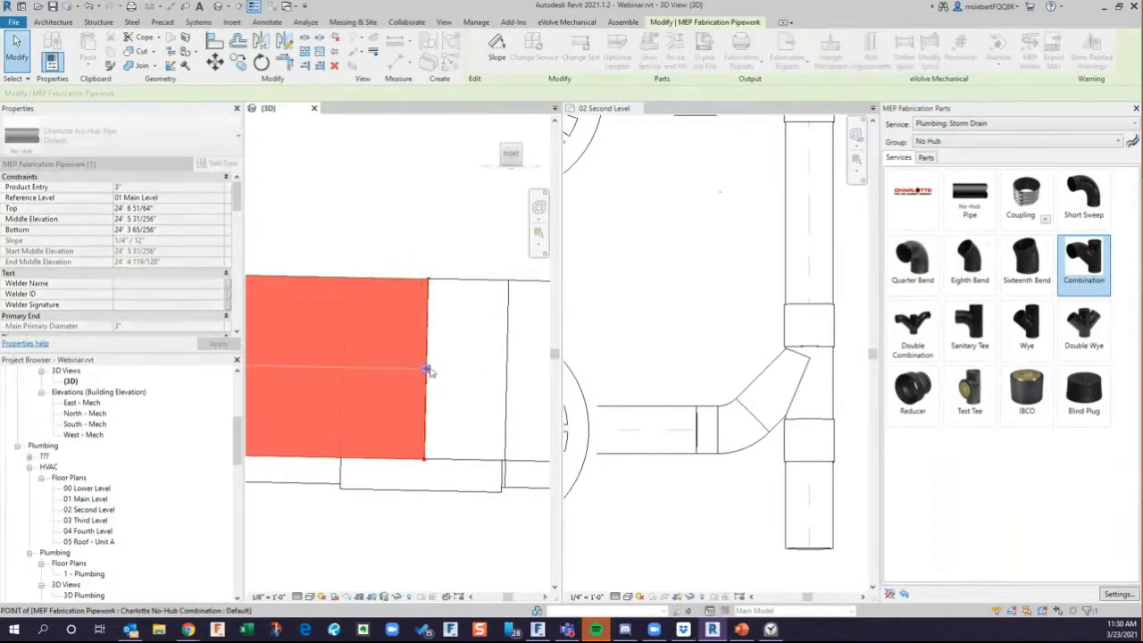
scroll(434, 374, "down", 3)
scroll(513, 412, "down", 1)
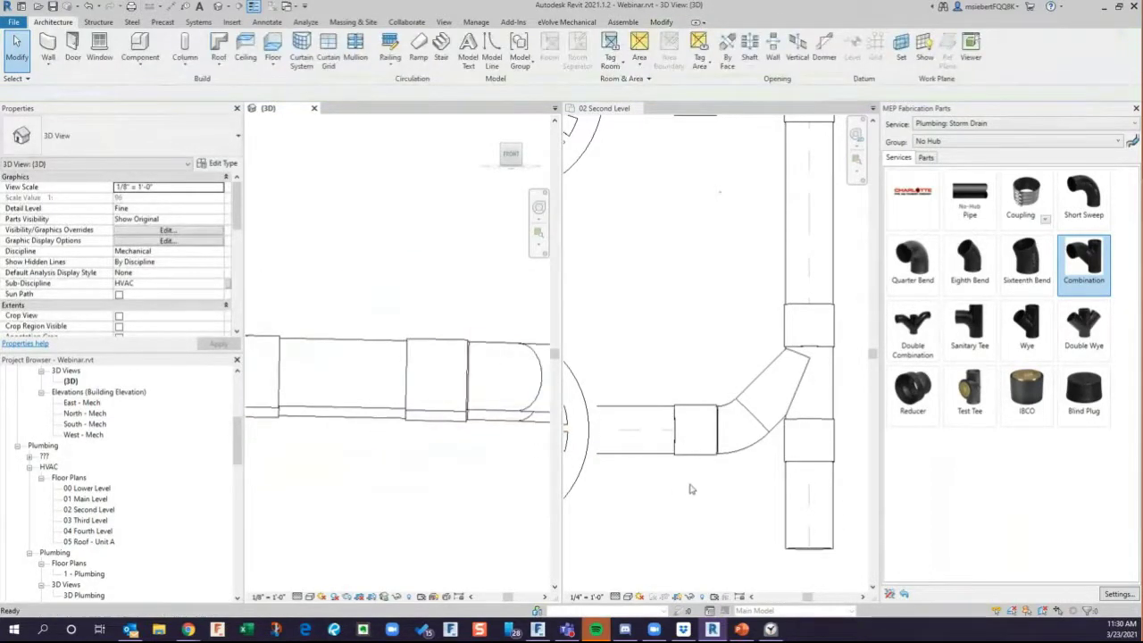
Examine the storm drain run in the 3D view and Second Level plan, from the finished roof drains past the stack to the opposite pair.
scroll(700, 446, "down", 6)
left_click(748, 513)
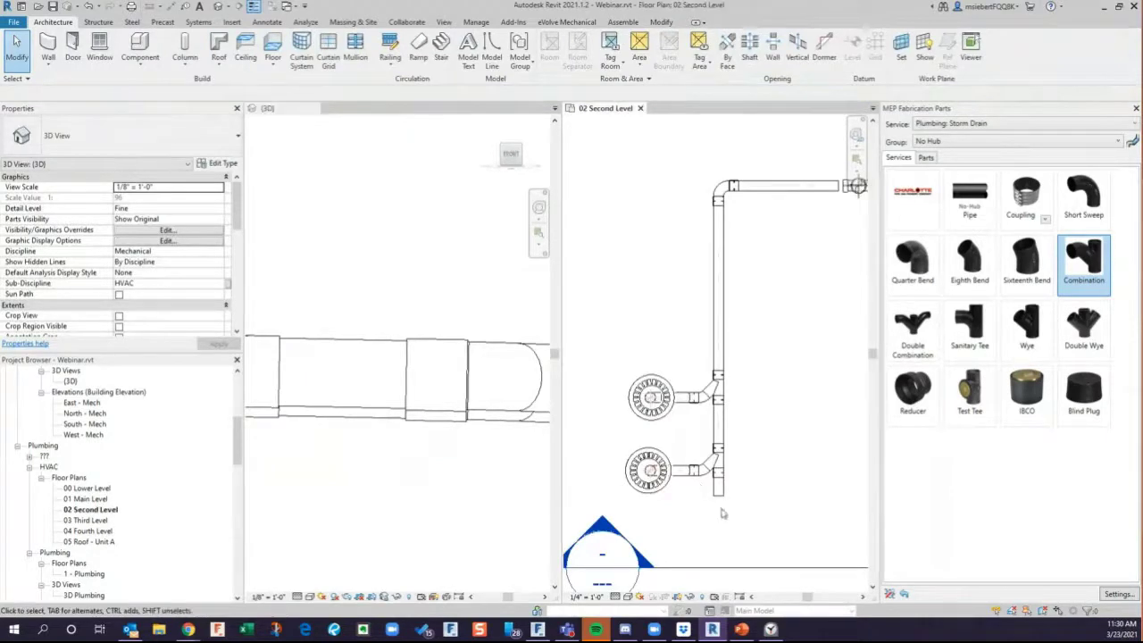
scroll(701, 493, "down", 3)
middle_click_drag(699, 491, 650, 491)
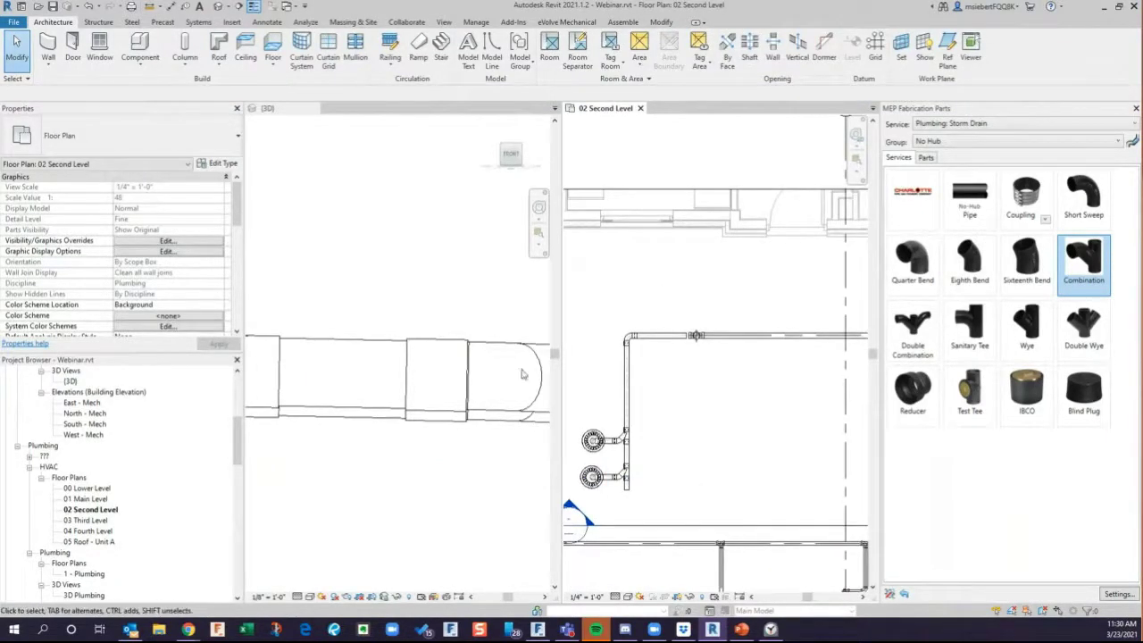
middle_click_drag(368, 332, 263, 322, "shift")
left_click(469, 396)
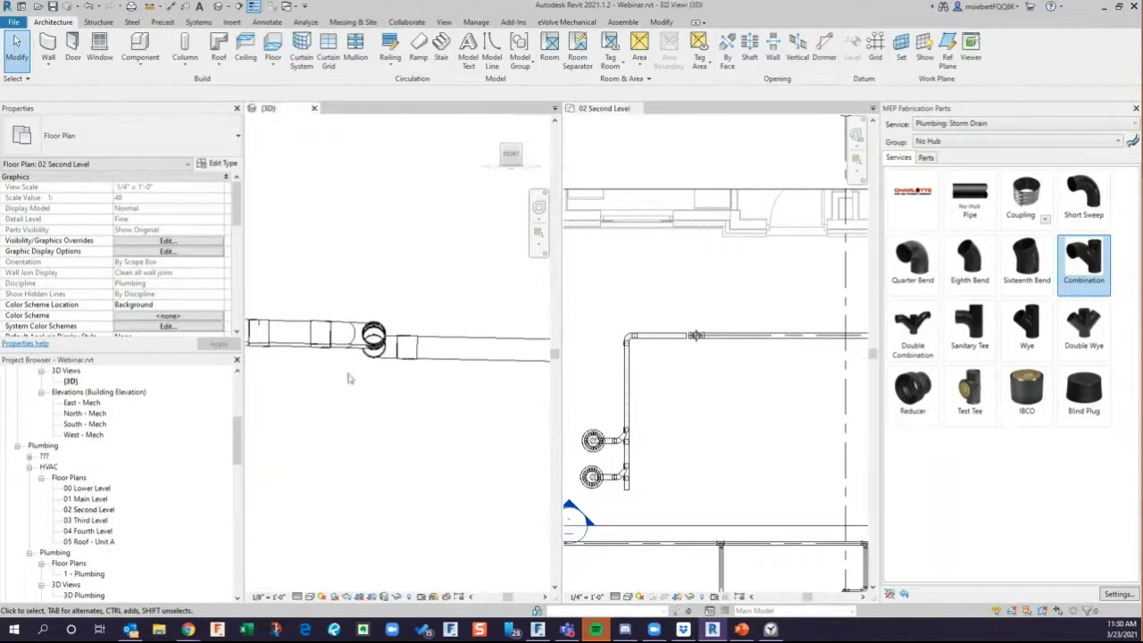
middle_click_drag(492, 414, 370, 383, "shift")
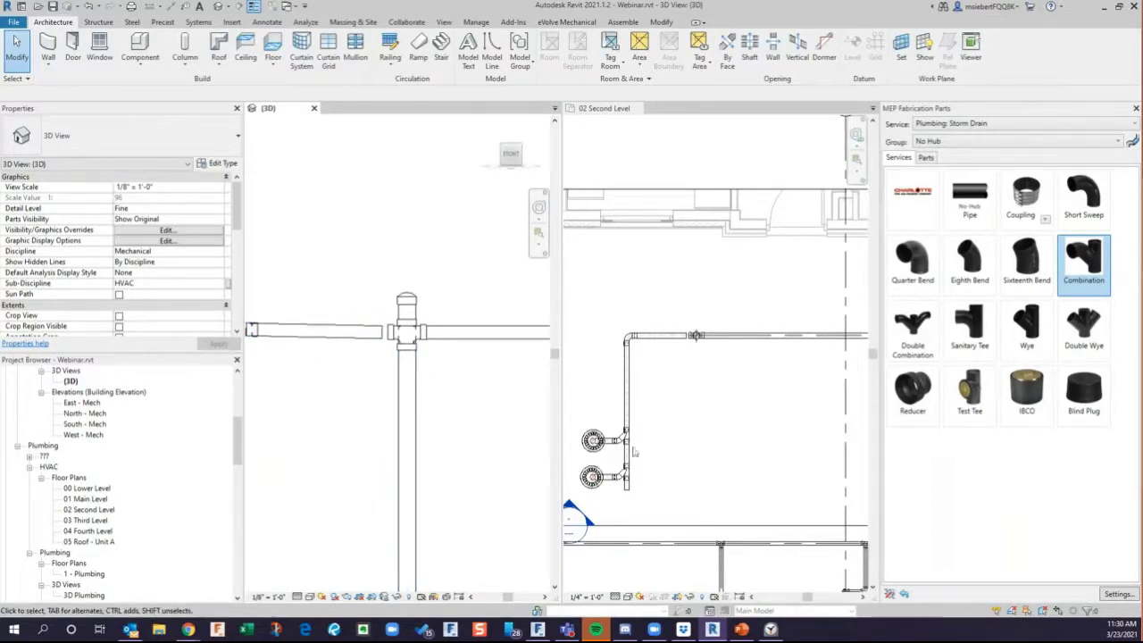
left_click(796, 439)
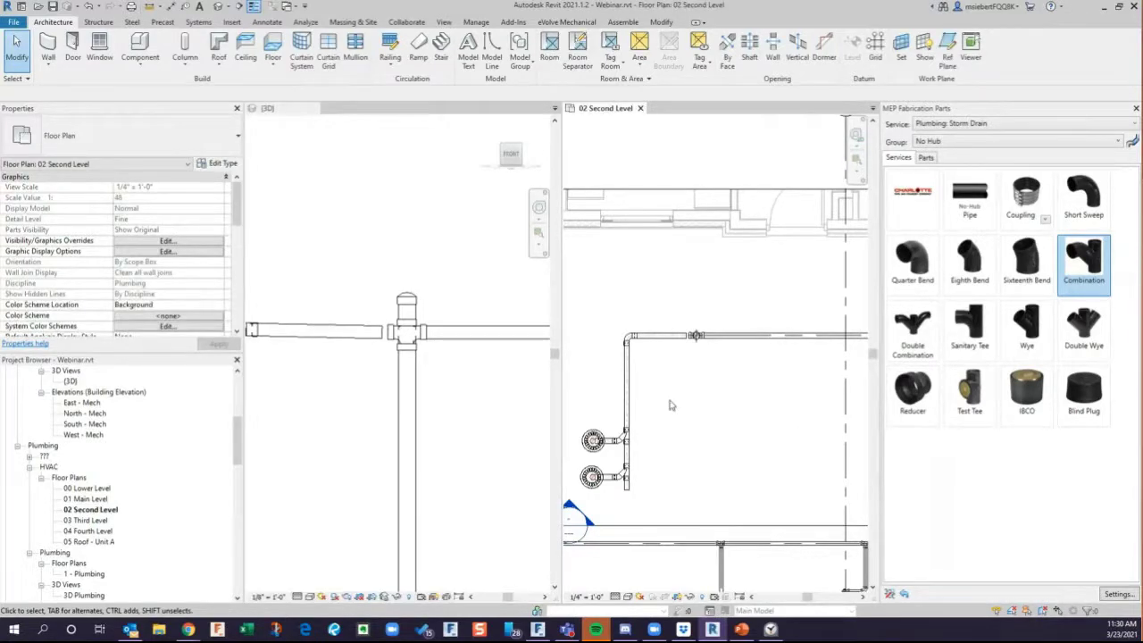
scroll(668, 401, "down", 2)
middle_click_drag(774, 418, 673, 409)
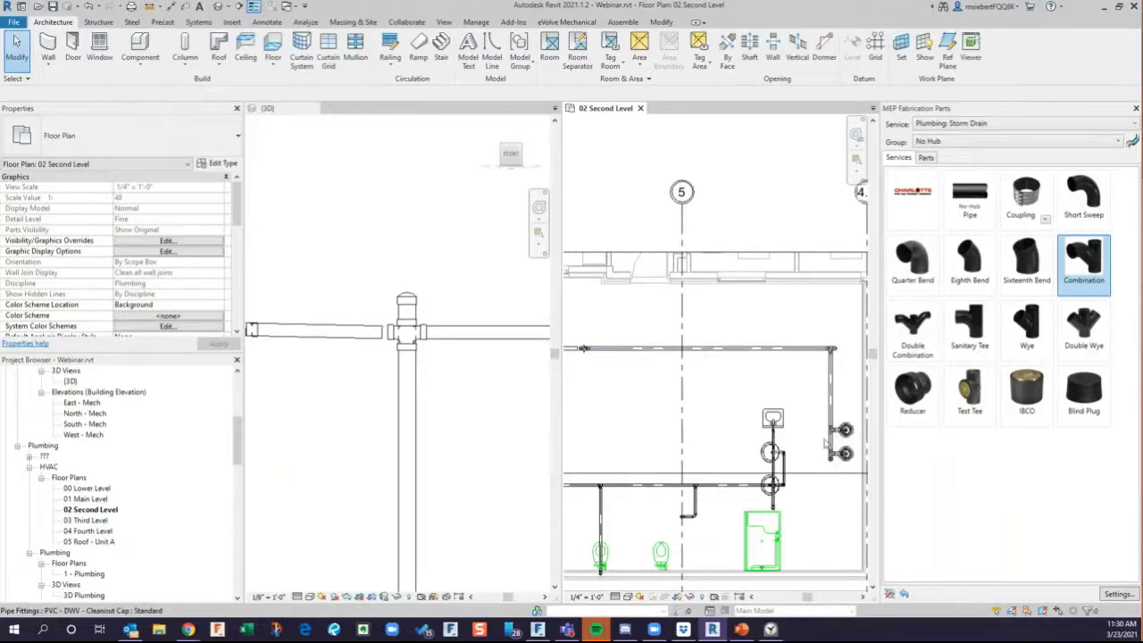
Delete the existing PVC pipe run between the stack and the opposite pair of roof drains near grid 4.5 in the Second Level plan.
left_click_drag(830, 457, 799, 357)
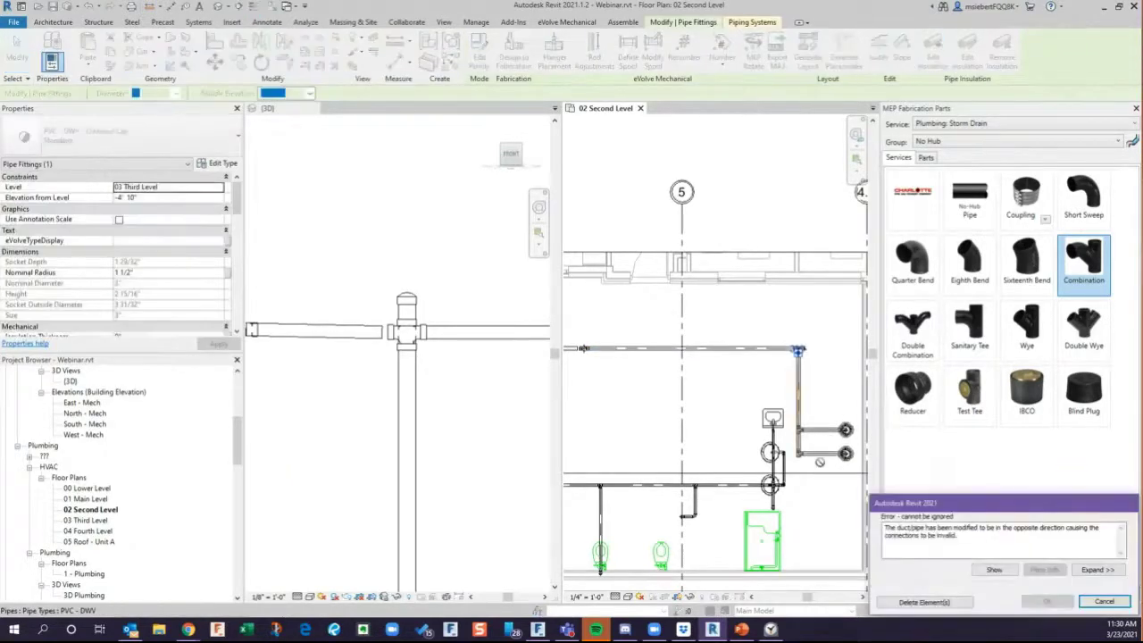
left_click(1103, 601)
scroll(831, 453, "up", 2)
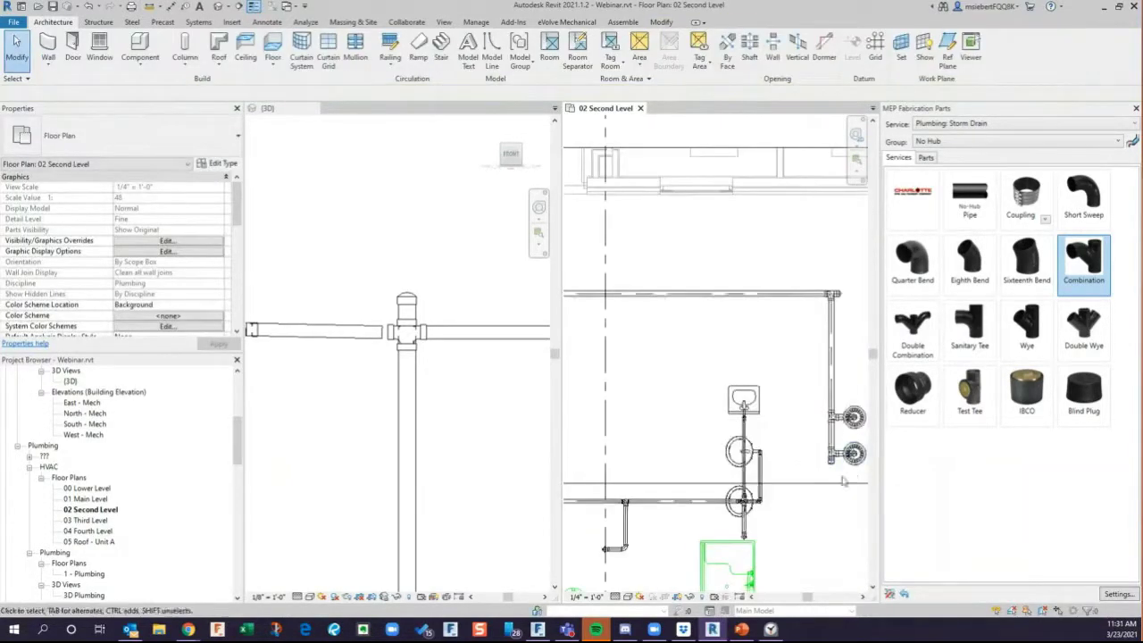
left_click_drag(832, 473, 783, 258)
key("Delete")
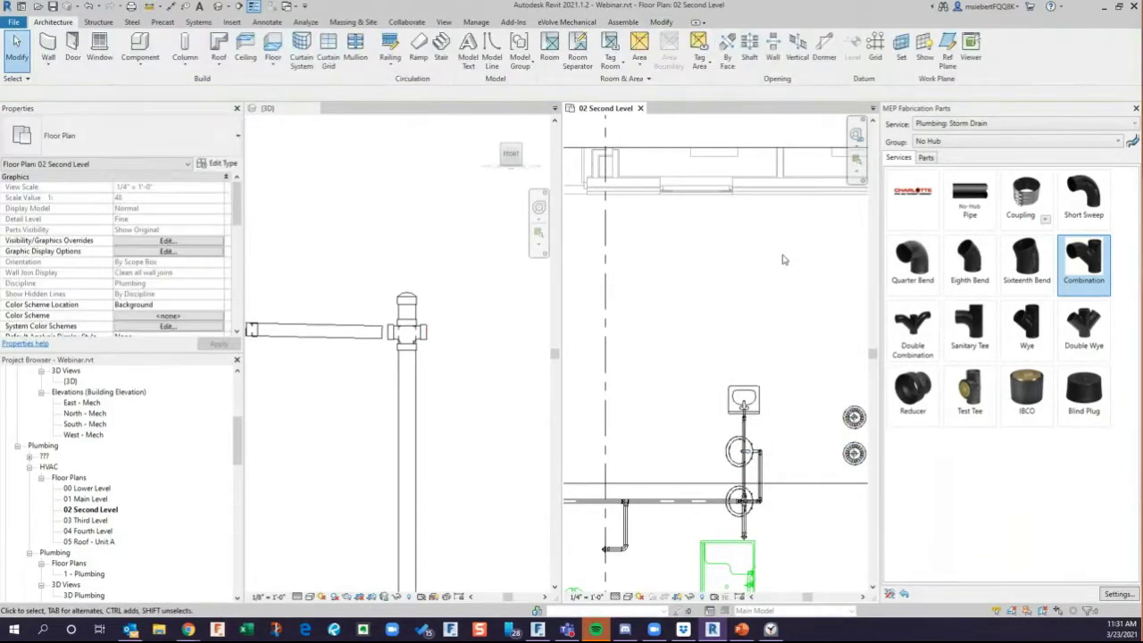
scroll(783, 259, "down", 3)
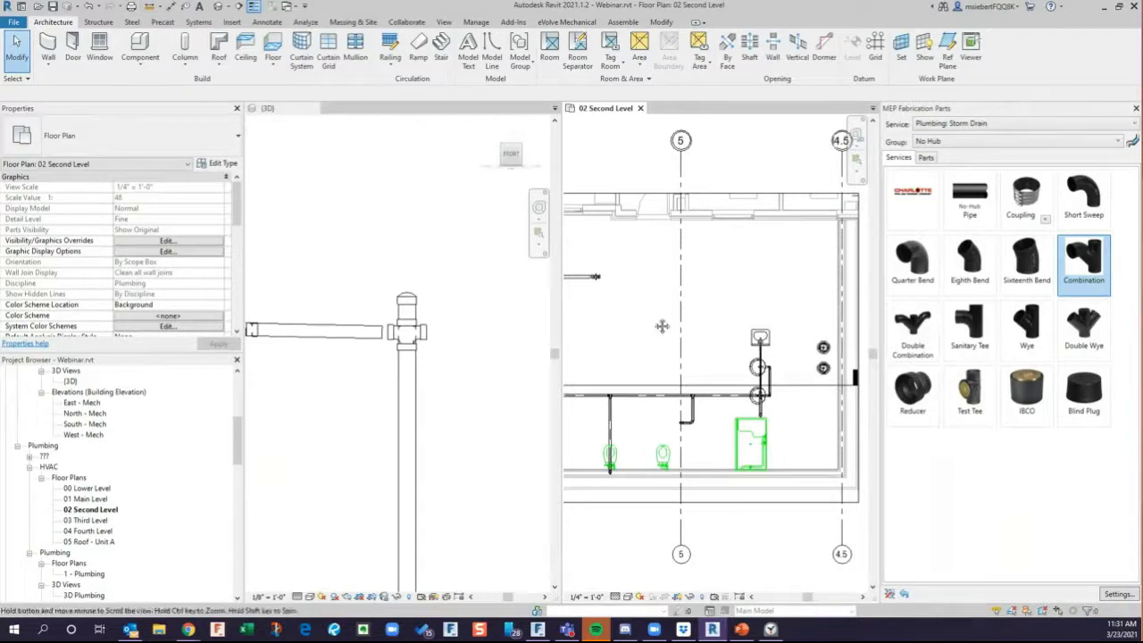
Start a multi-point No-Hub pipe route at the stack's open double sanitary tee inlet in plan, with a 3" product entry.
middle_click_drag(662, 327, 781, 324)
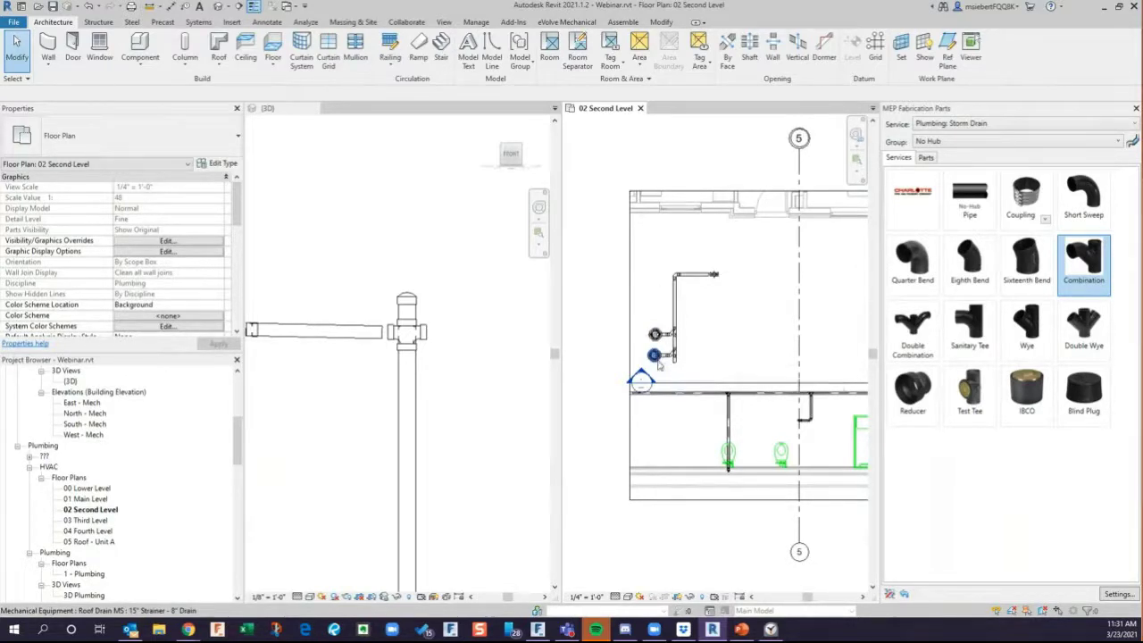
middle_click_drag(772, 327, 705, 340)
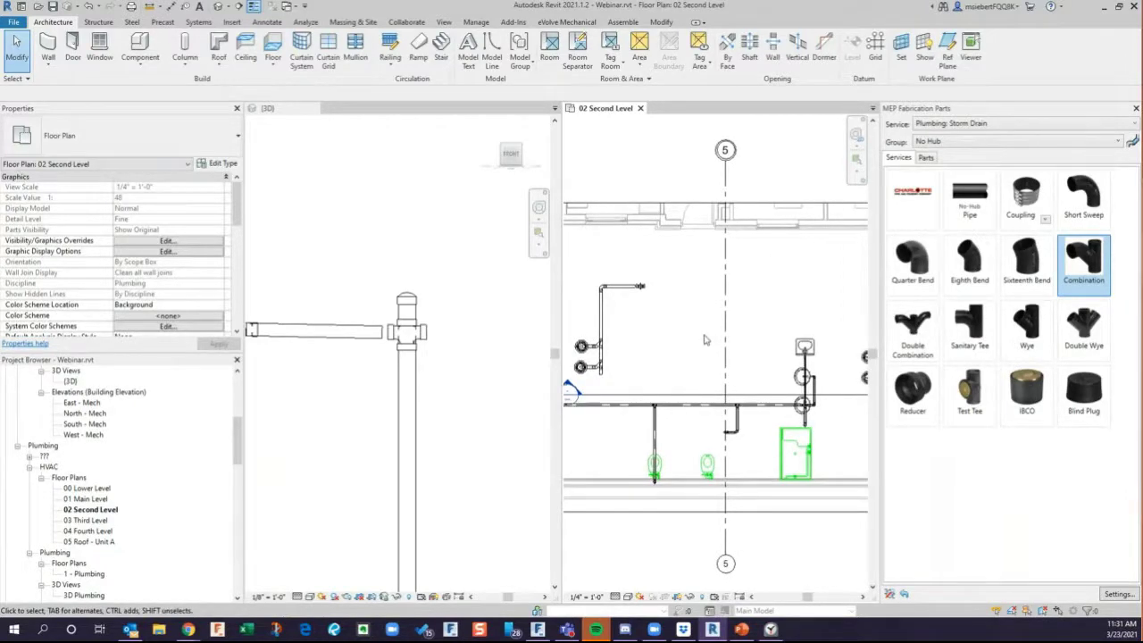
scroll(640, 279, "up", 5)
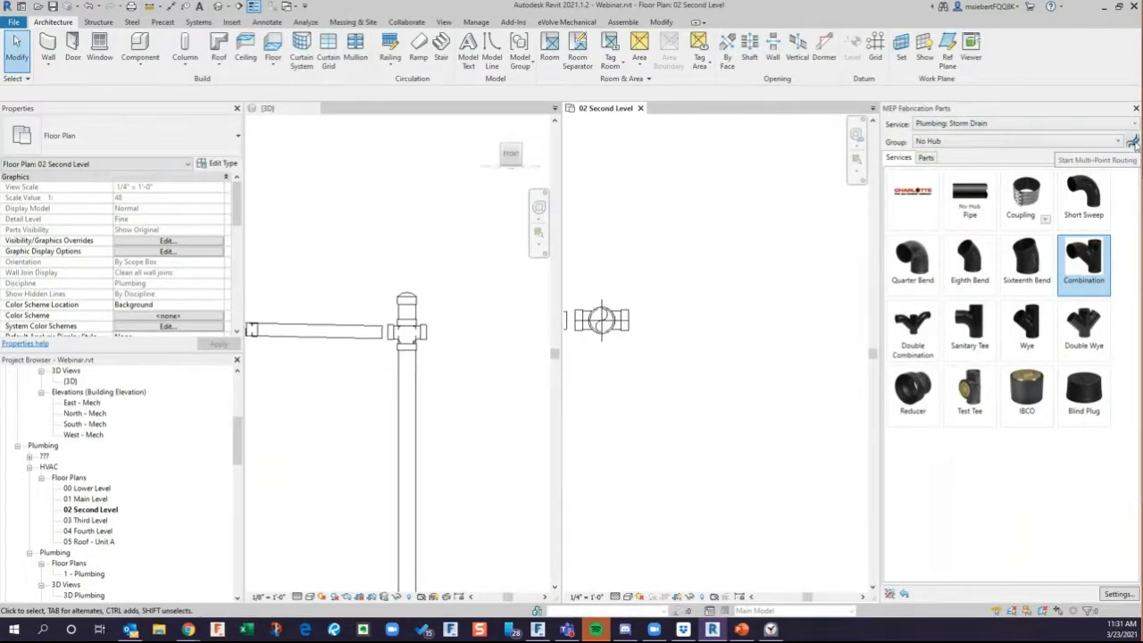
left_click(1132, 143)
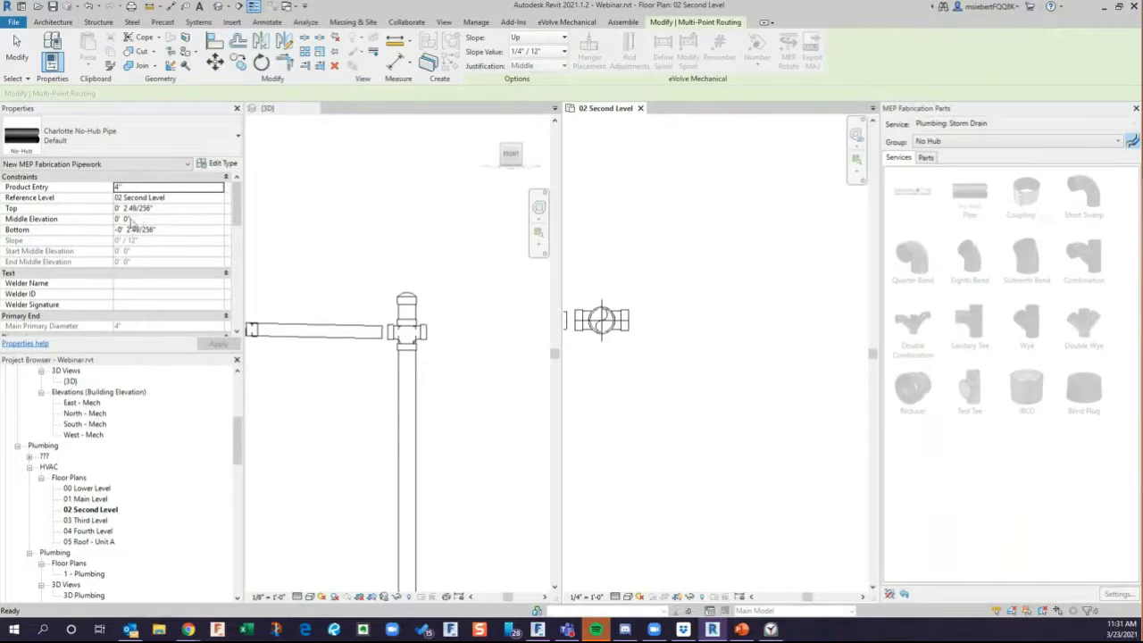
left_click(175, 189)
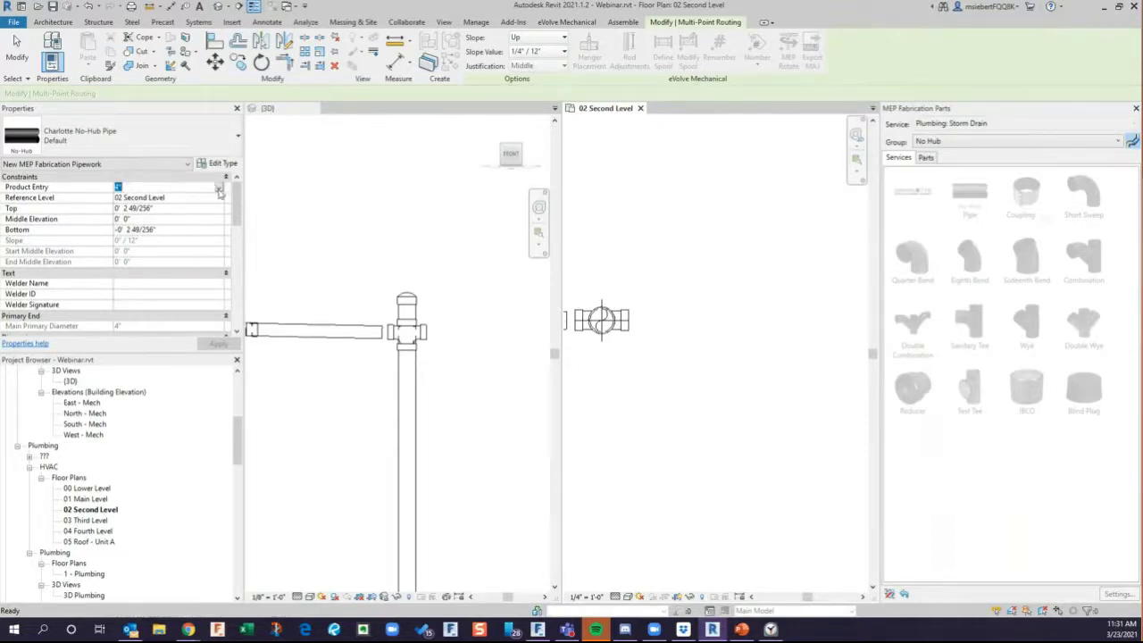
left_click(219, 190)
left_click(122, 220)
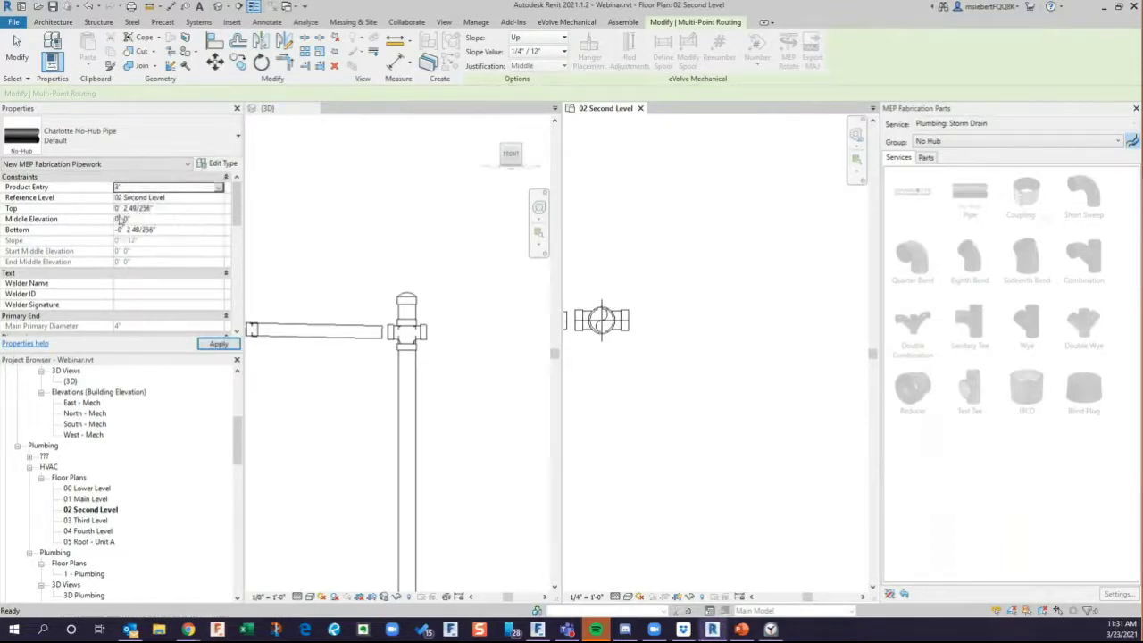
left_click(629, 320)
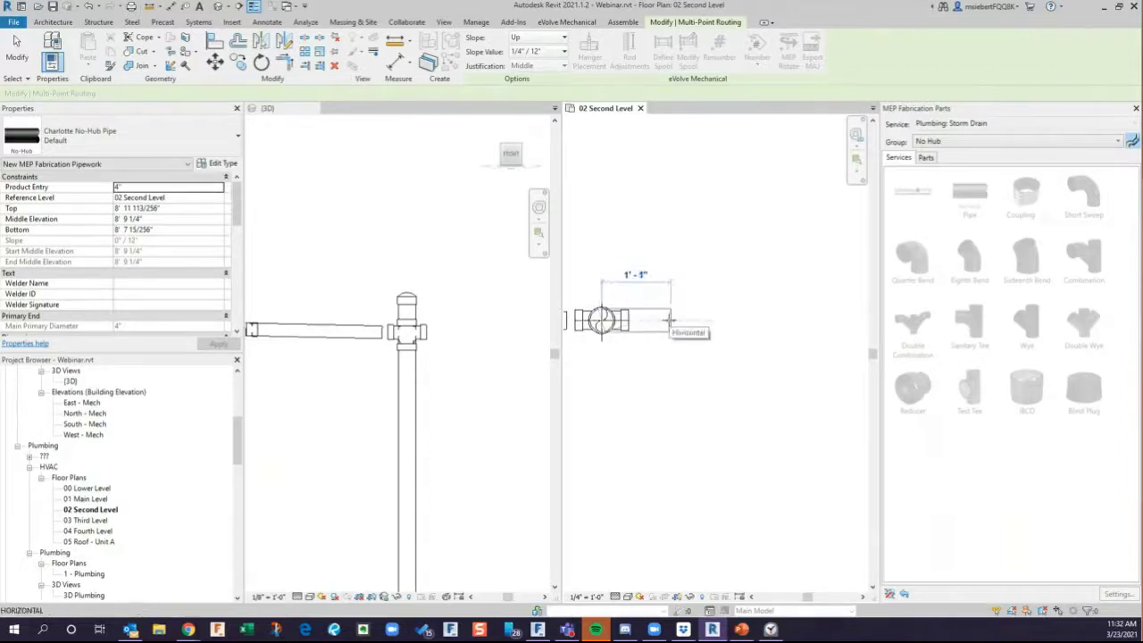
left_click(210, 189)
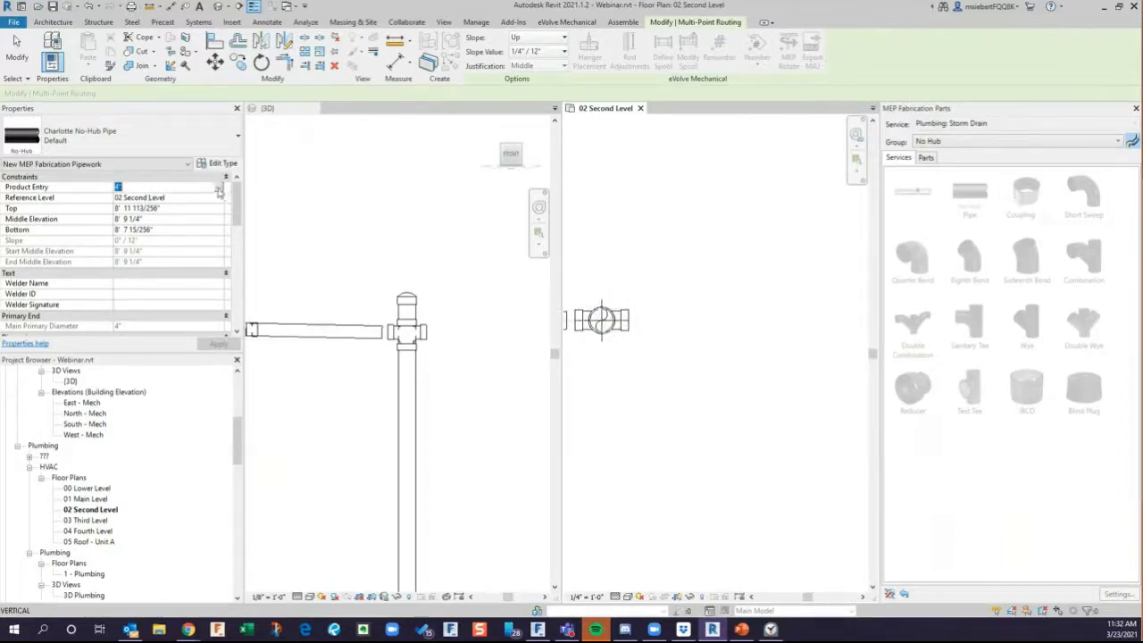
left_click(218, 190)
left_click(134, 220)
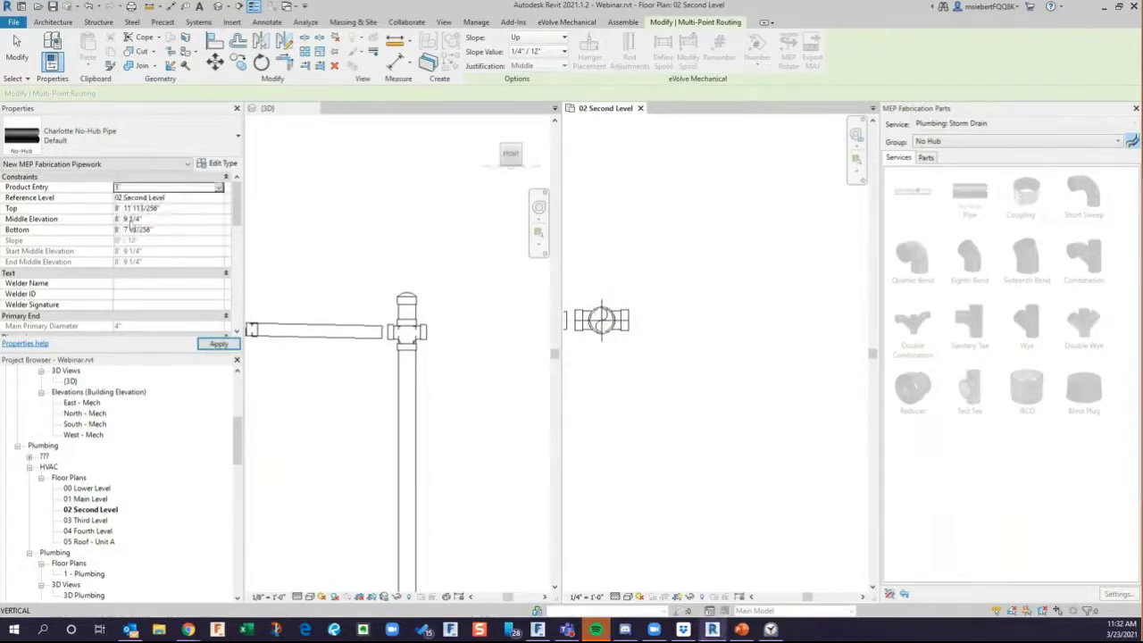
left_click(218, 345)
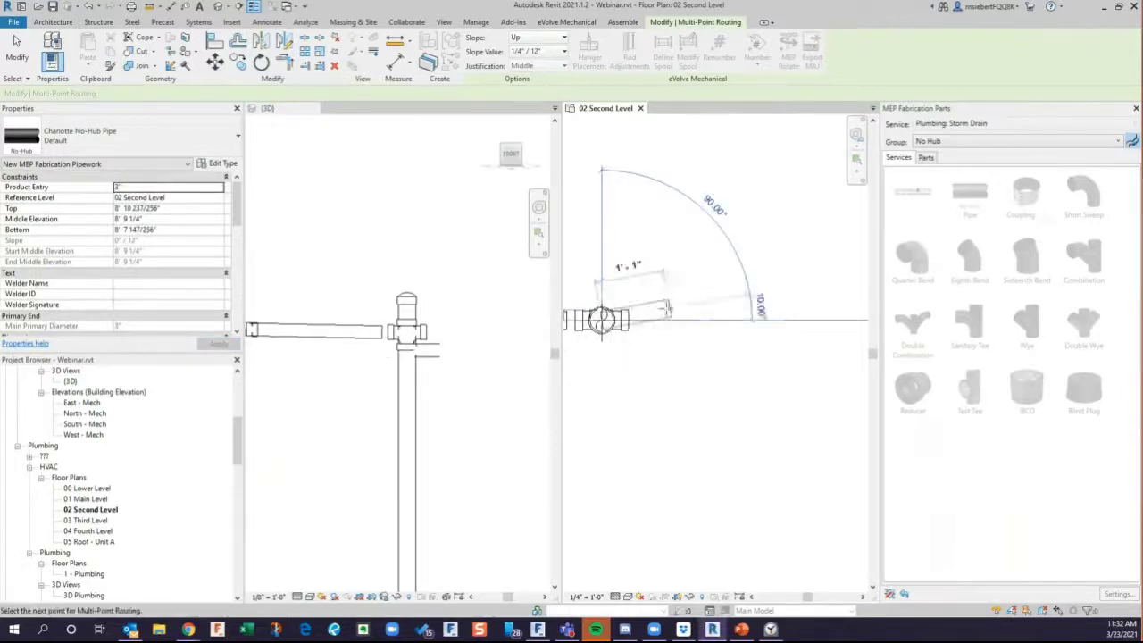
Route the 3" pipe horizontally from the stack to just short of grid 4.5, sloping up at 1/4" / 12", and end the route.
scroll(665, 308, "down", 4)
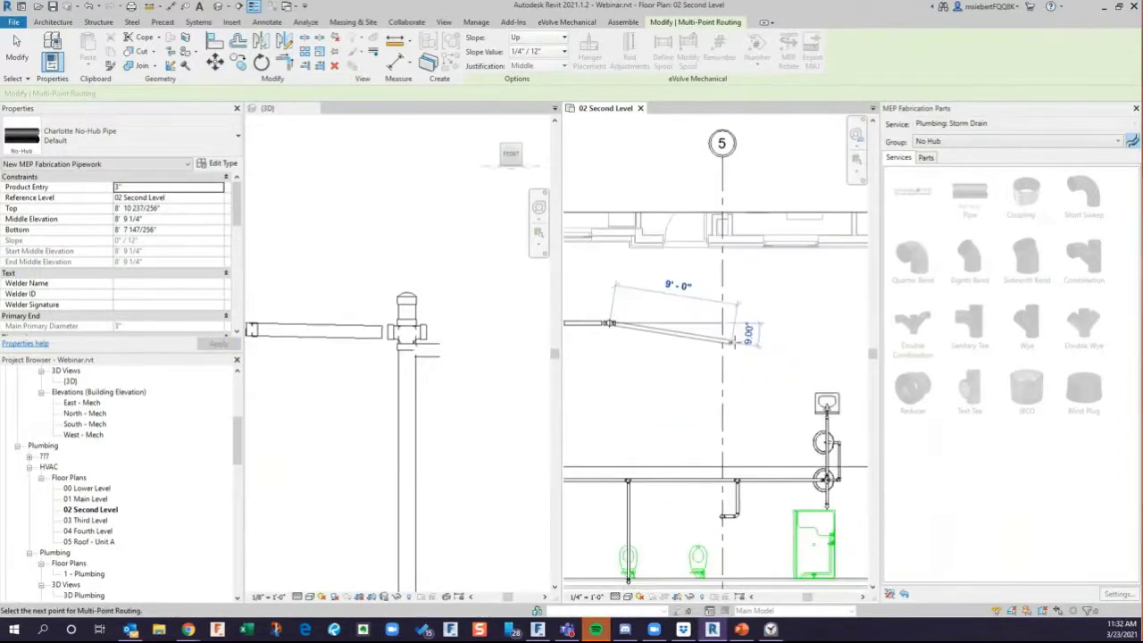
middle_click_drag(737, 342, 653, 333)
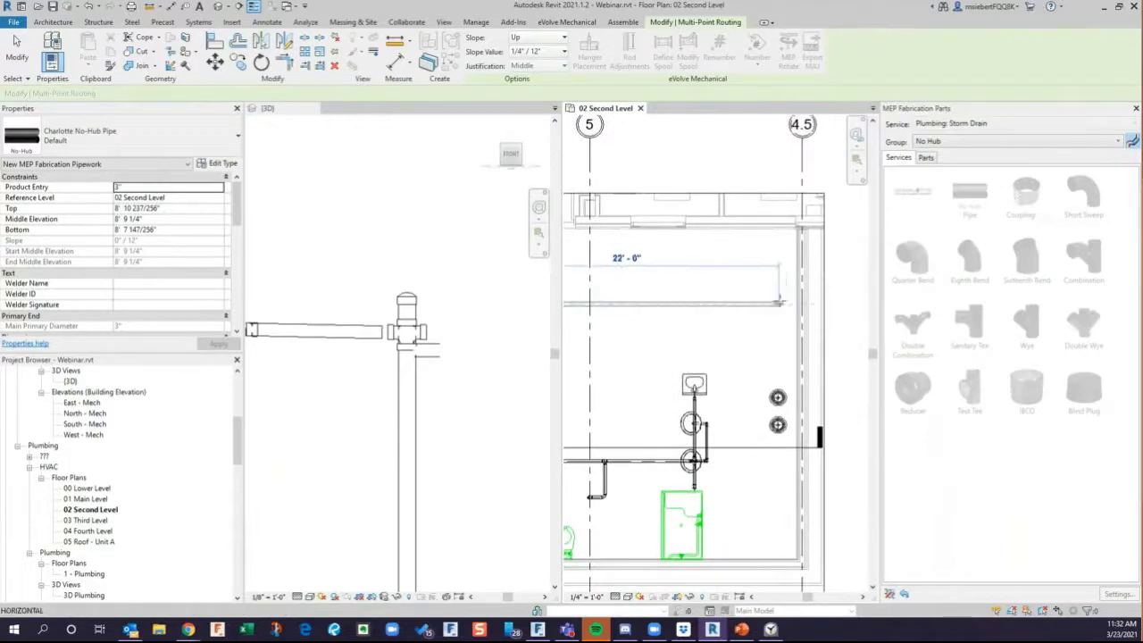
left_click(791, 305)
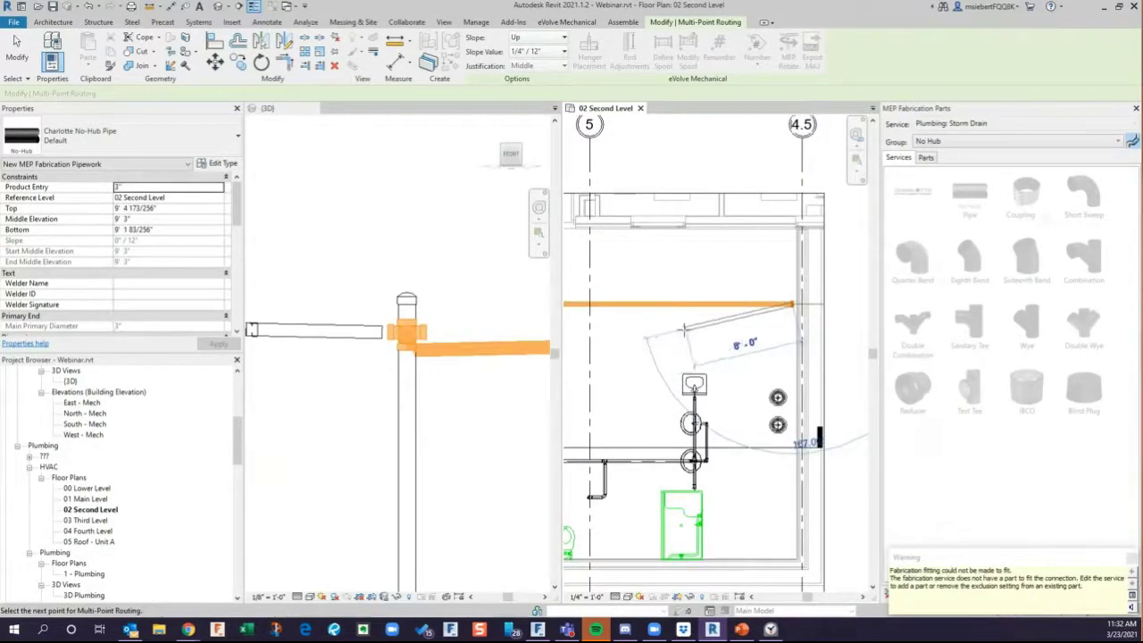
right_click(683, 332)
left_click(714, 341)
scroll(500, 347, "down", 5)
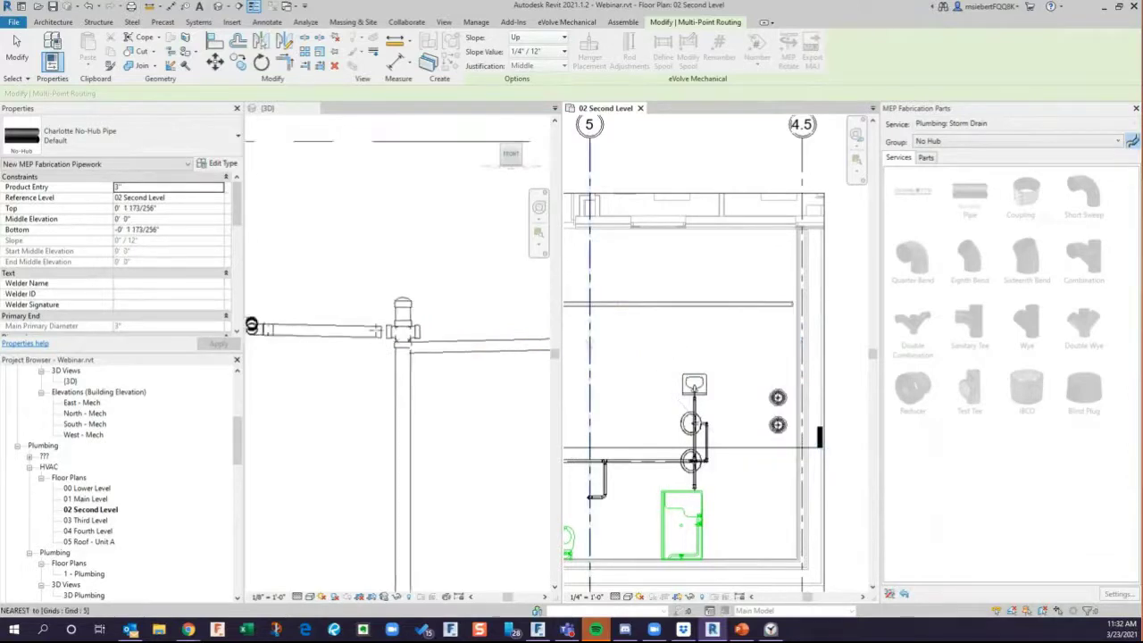
scroll(500, 353, "up", 3)
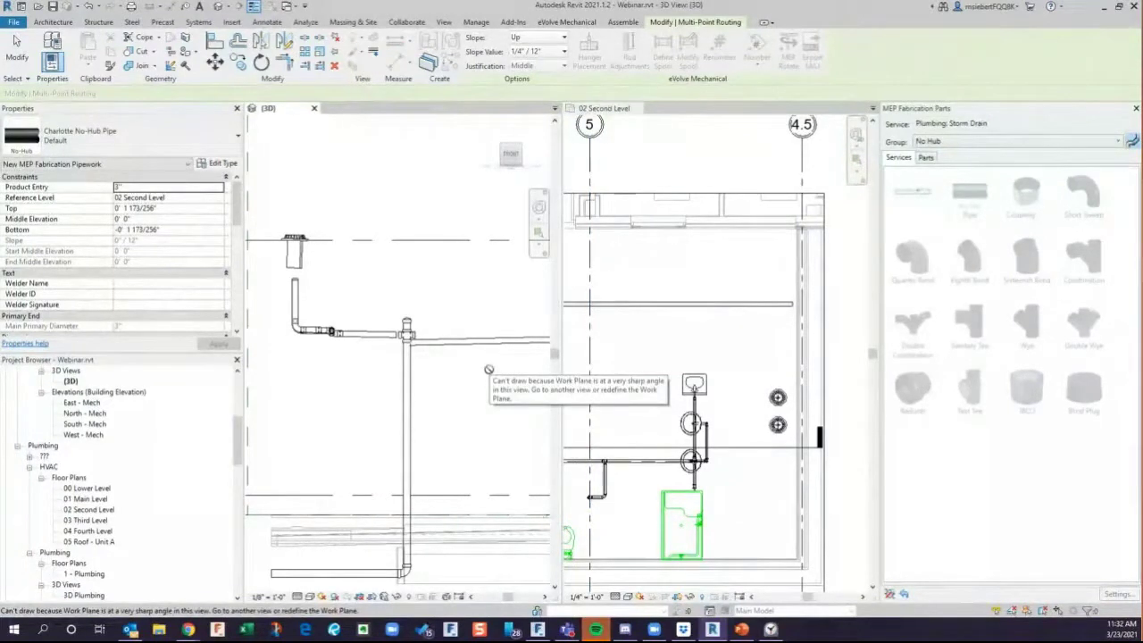
key("Escape")
Nudge the new 3" pipe up in the front 3D view to a middle elevation of 9' 1 3/4".
middle_click_drag(488, 368, 347, 373)
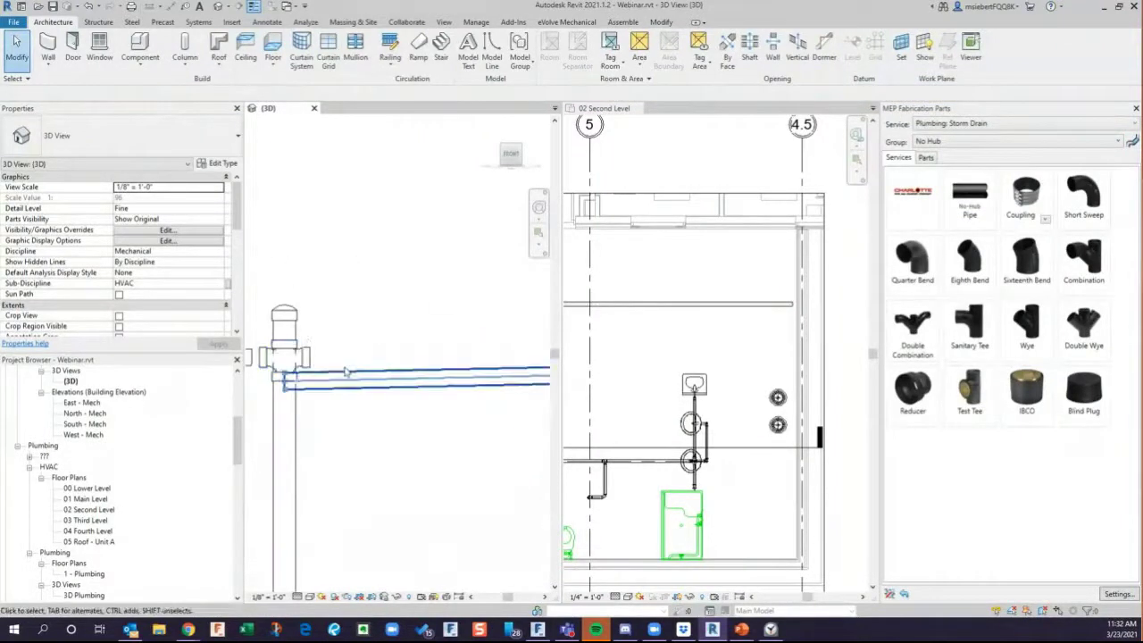
left_click(344, 378)
scroll(282, 366, "up", 2)
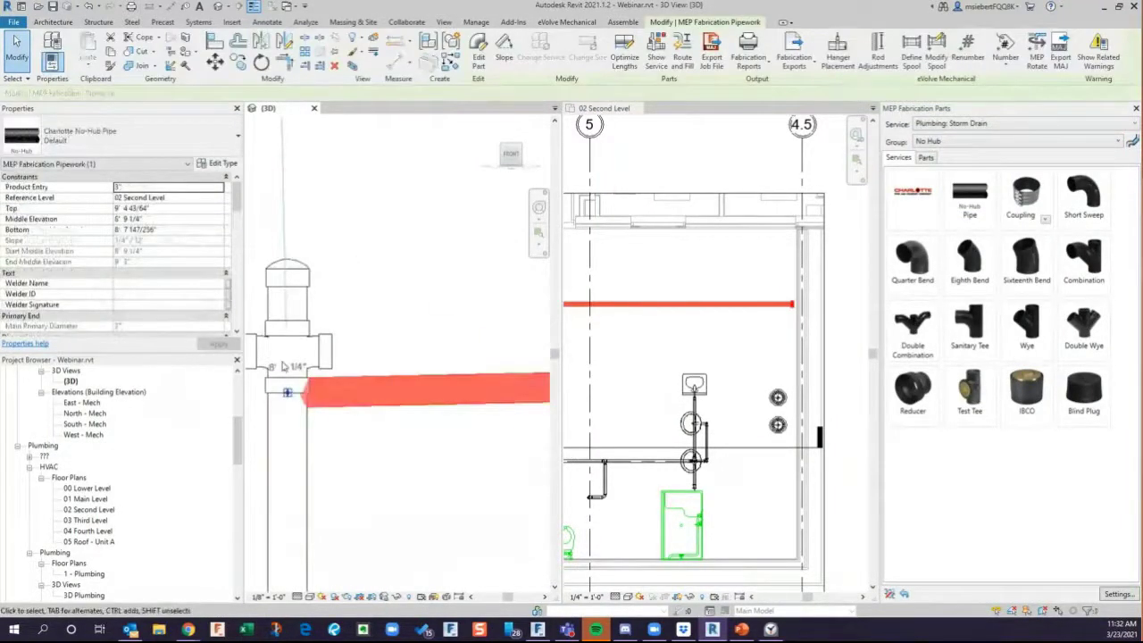
key("Up")
key("Up")
key("Up")
key("Up")
key("Up")
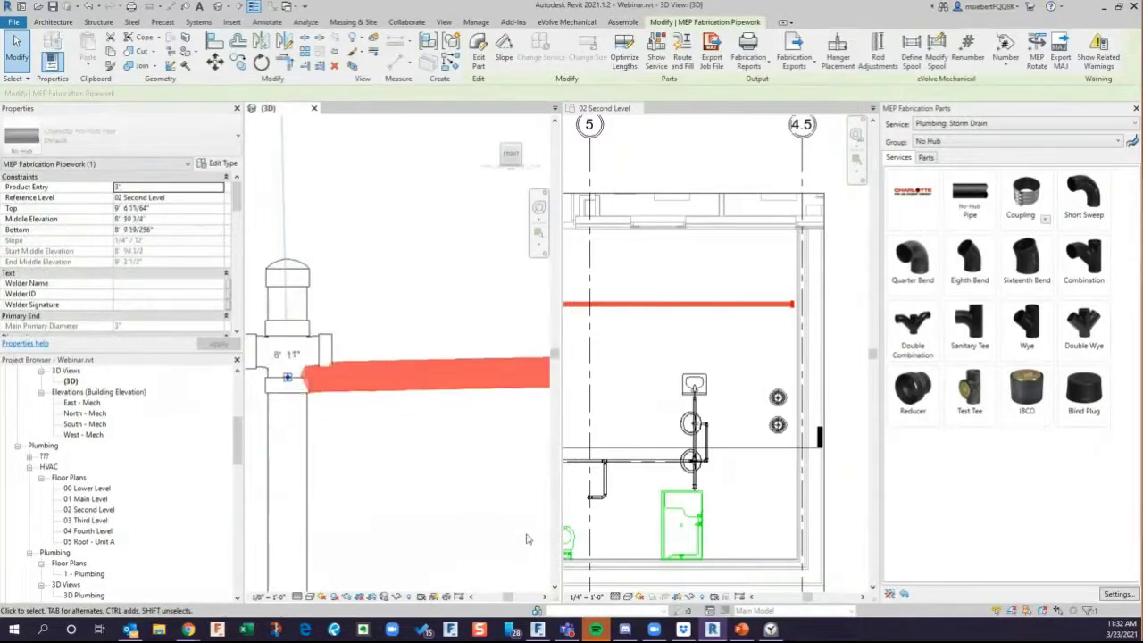
key("Up")
key("Up")
key("Up")
key("Up")
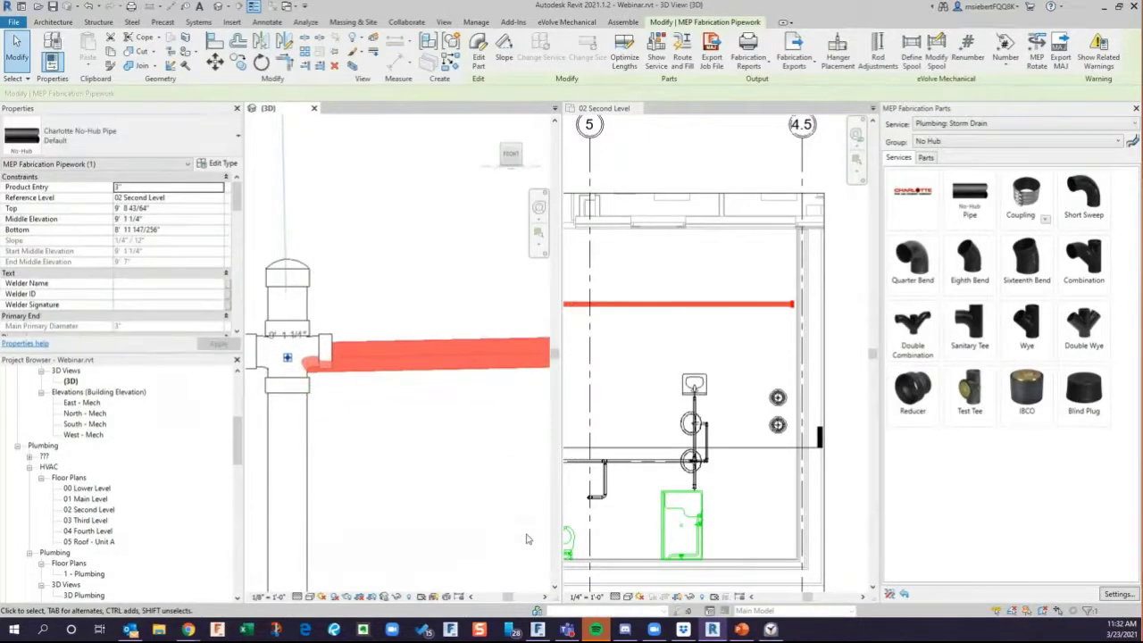
key("Up")
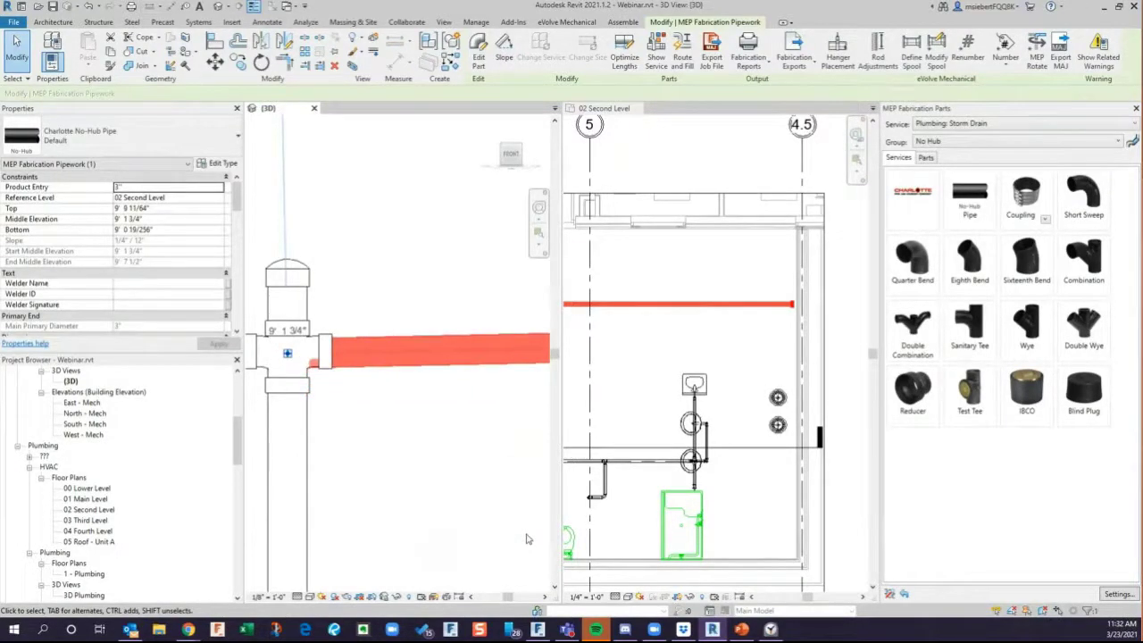
Fine-tune the 3" pipe's middle elevation to 9' 1 7/8", aligning it with the double sanitary tee's side inlet.
scroll(590, 556, "up", 1)
scroll(304, 366, "up", 5)
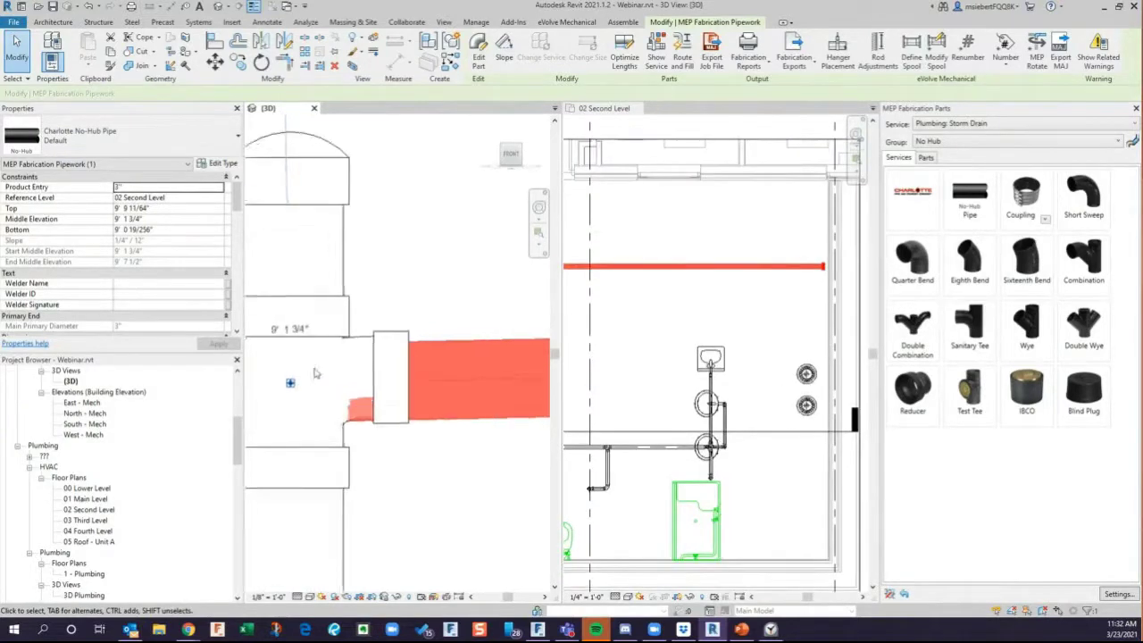
key("Up")
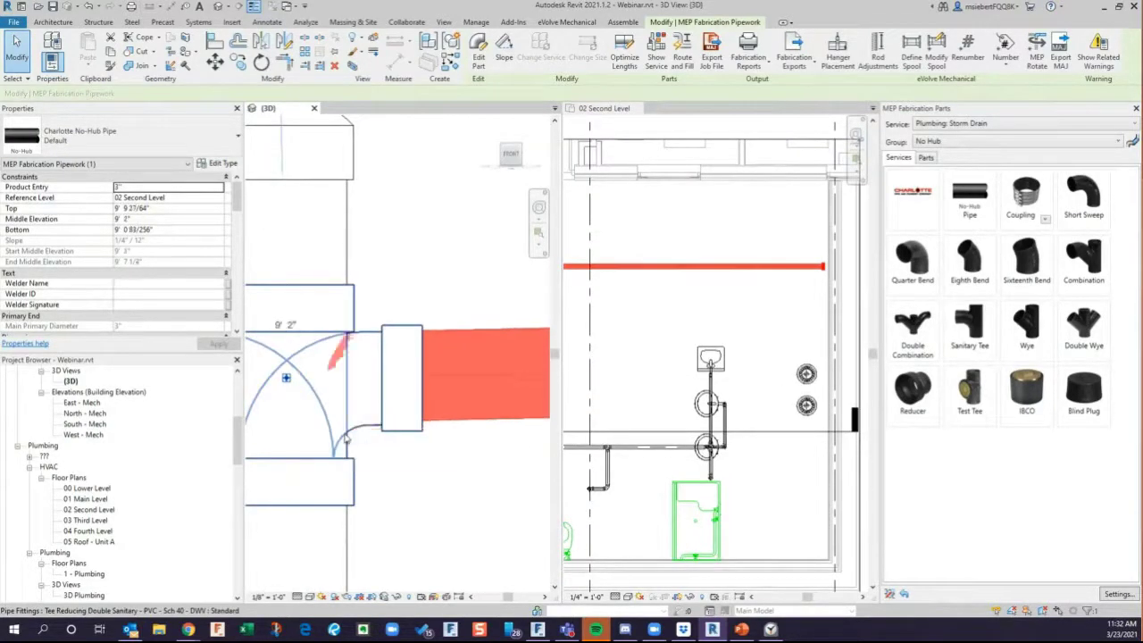
key("Down")
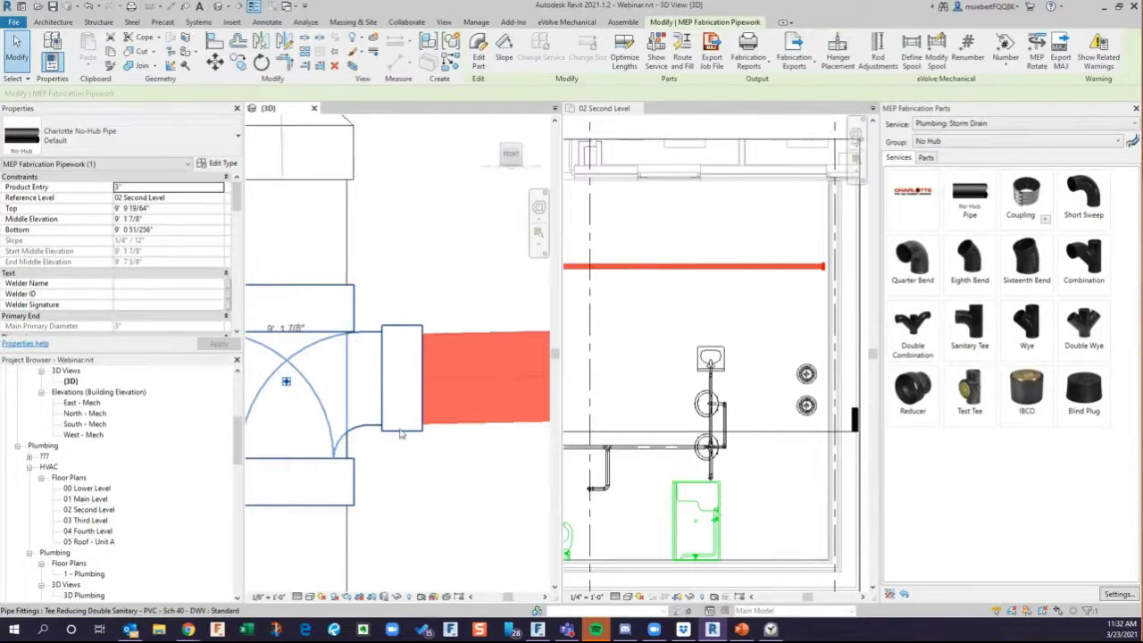
key("Escape")
Connect the end of the 3" pipe to the double sanitary tee's side inlet in the front 3D view.
left_click(286, 382)
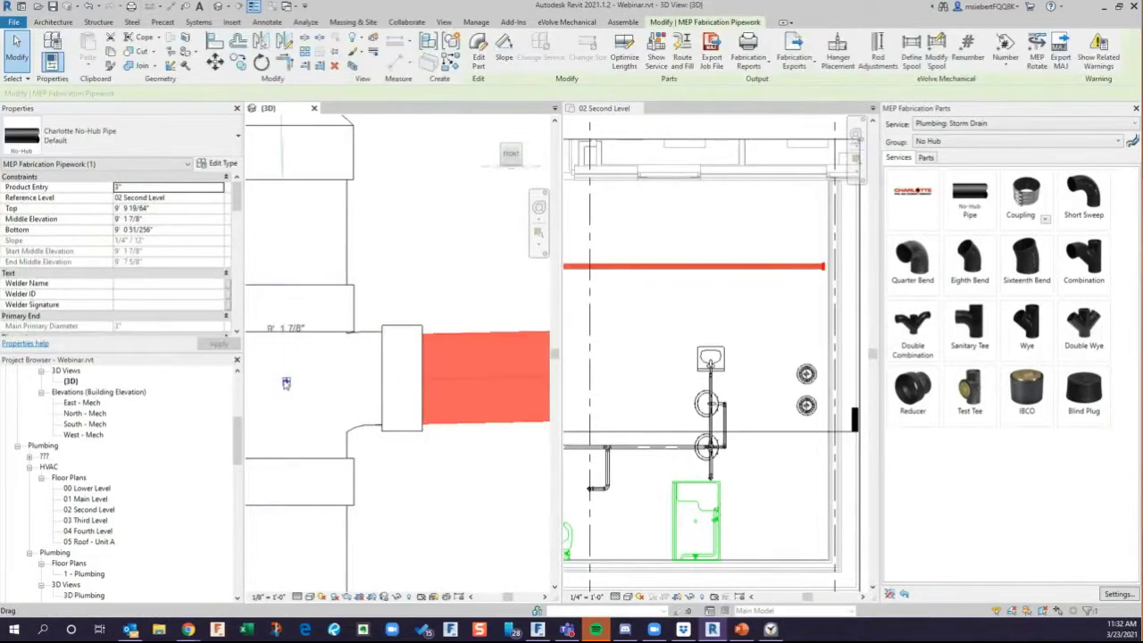
left_click_drag(286, 382, 407, 406)
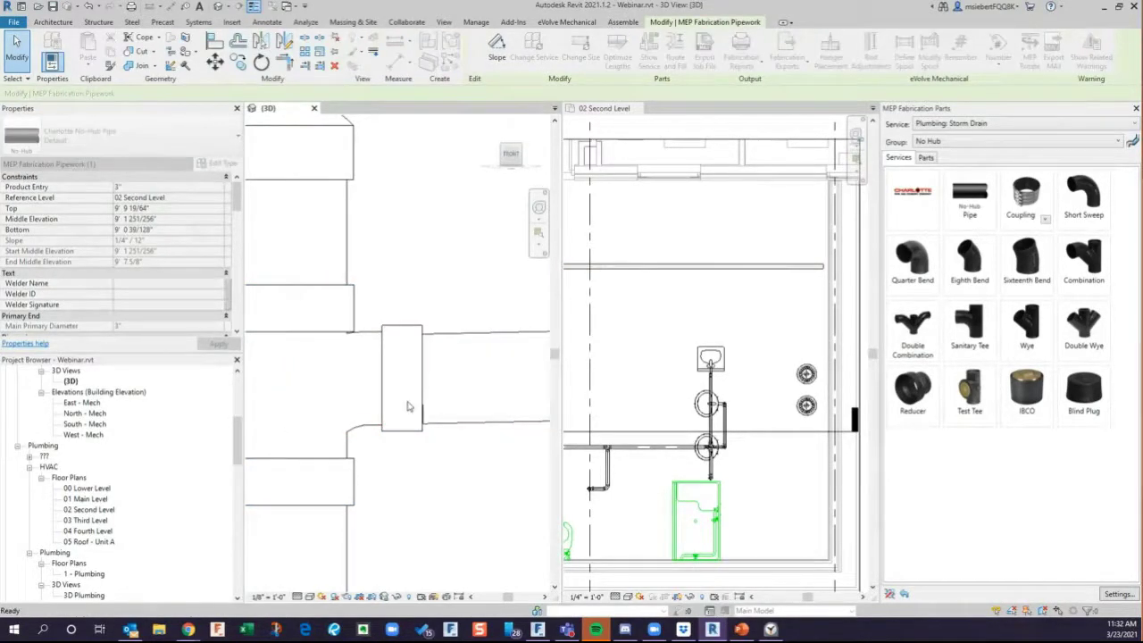
key("Escape")
Route a 3" No-Hub branch about 9' 9" long from the new main vertically past both roof drains near grid 4.5, sloping up at 1/4" / 12".
middle_click_drag(408, 406, 346, 434)
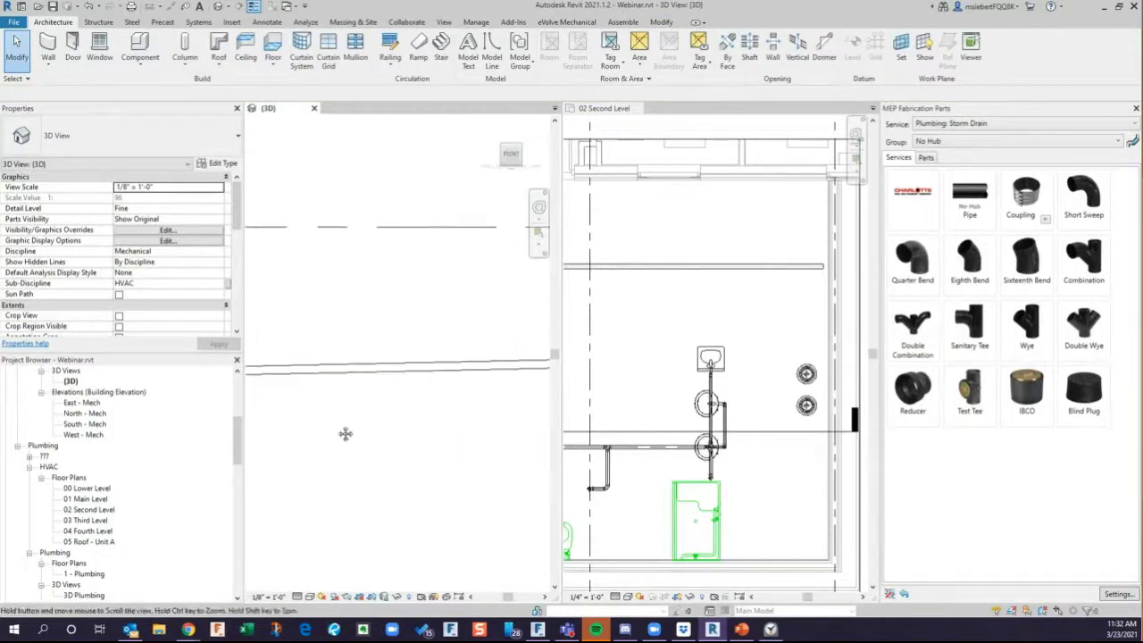
left_click(760, 332)
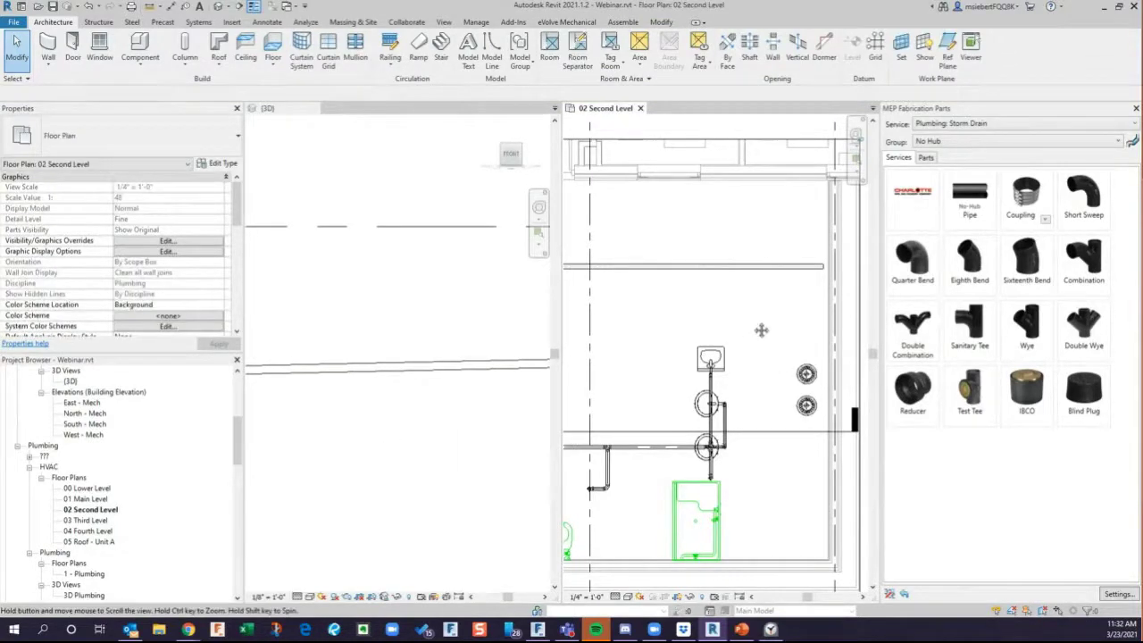
middle_click_drag(761, 330, 741, 318)
scroll(741, 317, "up", 2)
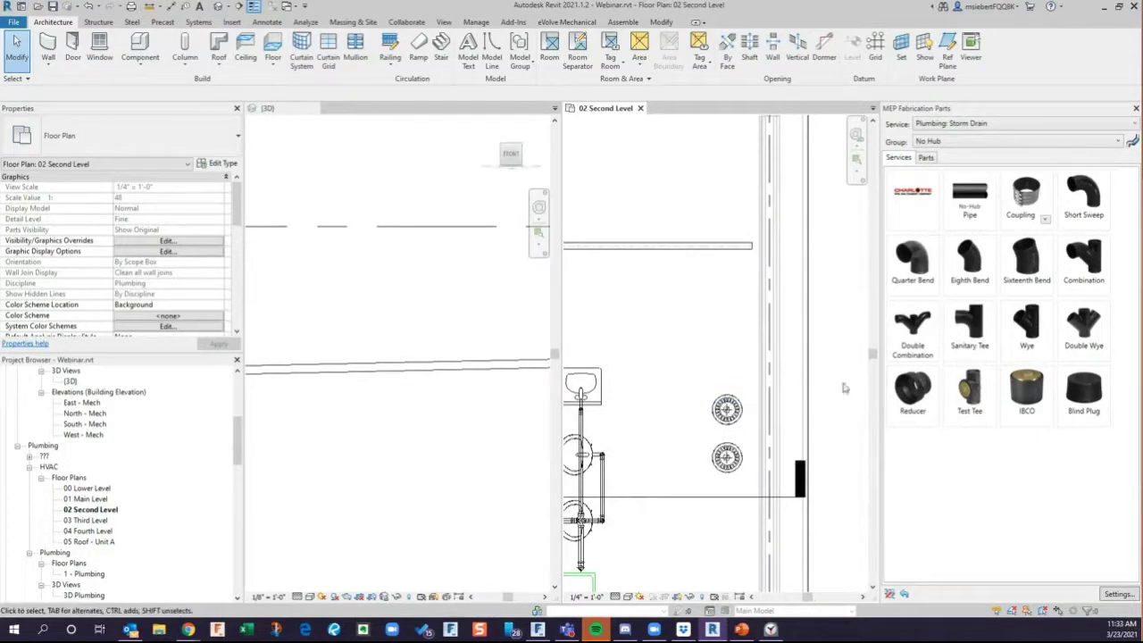
scroll(818, 366, "up", 2)
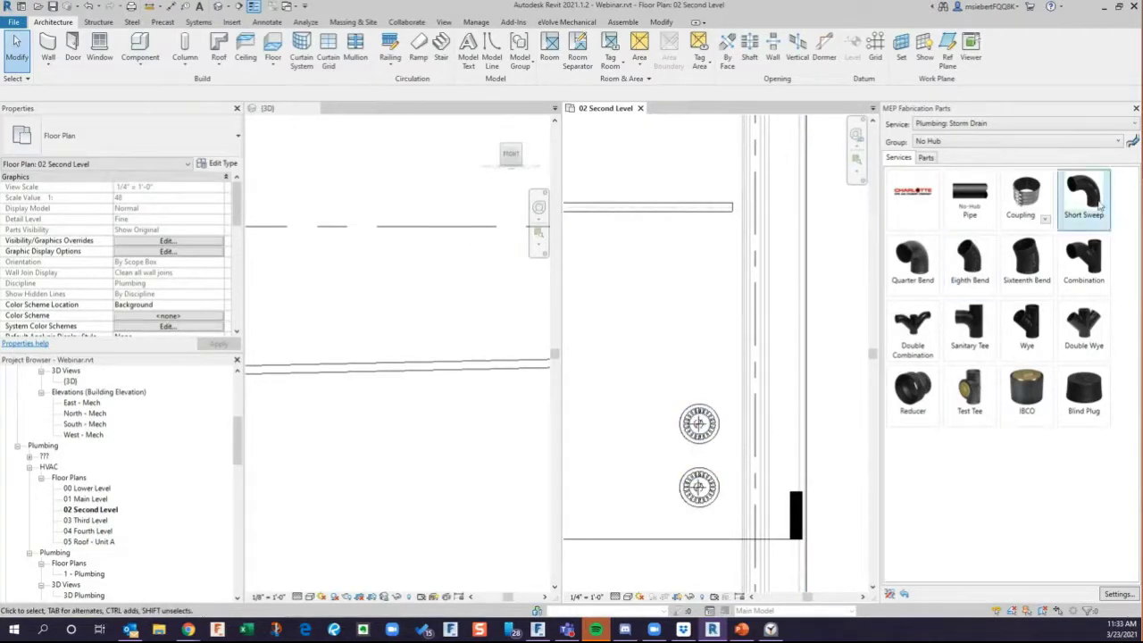
left_click(1131, 146)
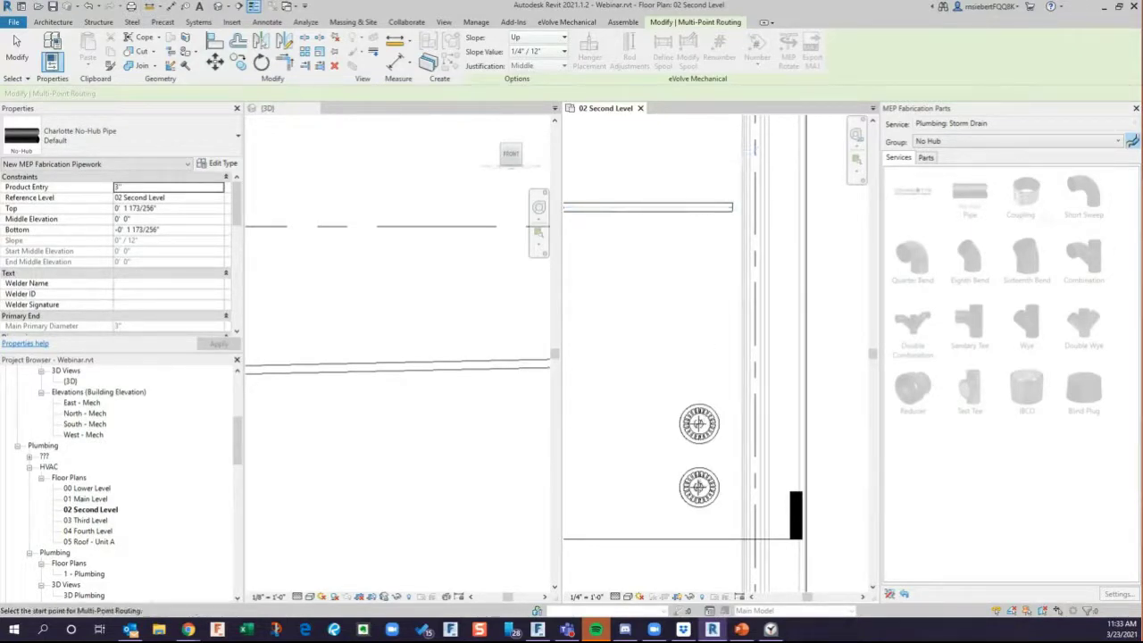
left_click(697, 211)
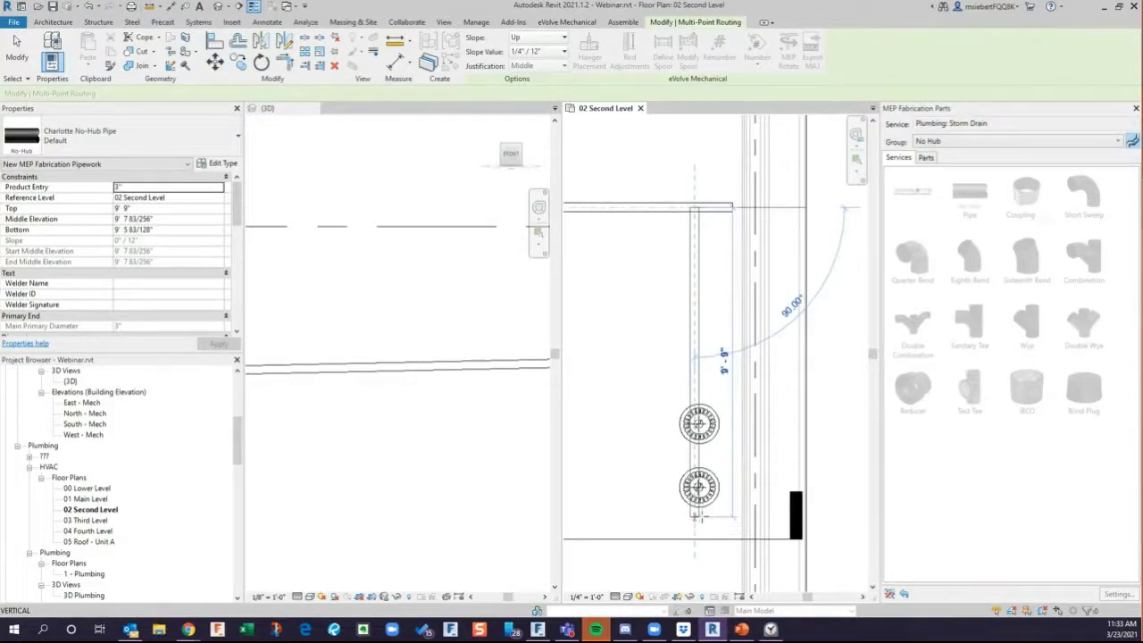
left_click(698, 514)
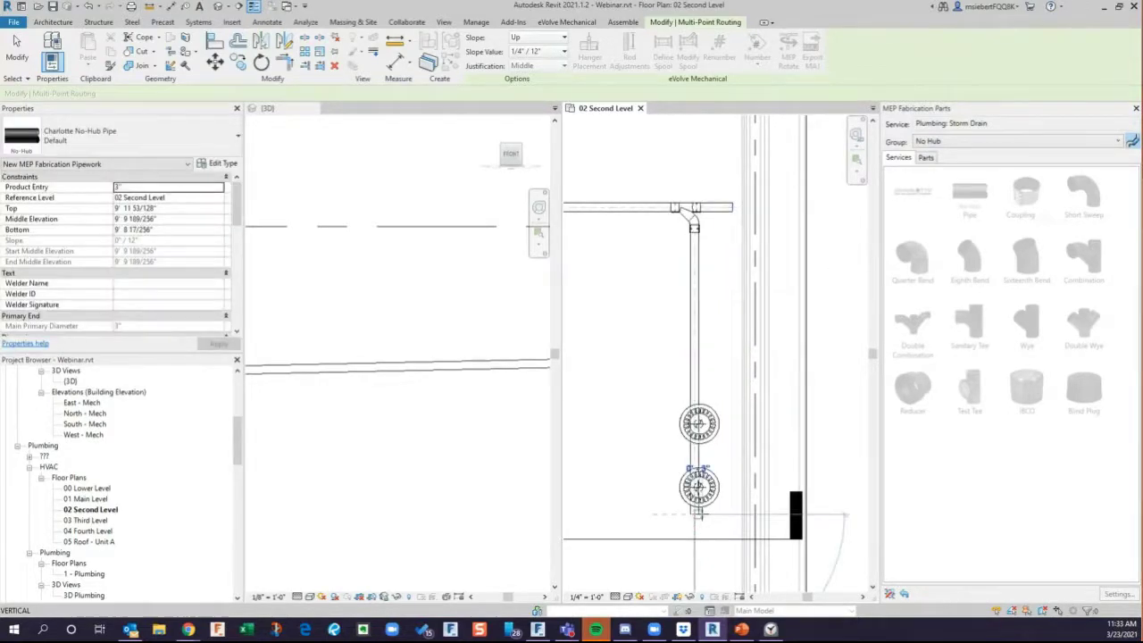
right_click(725, 514)
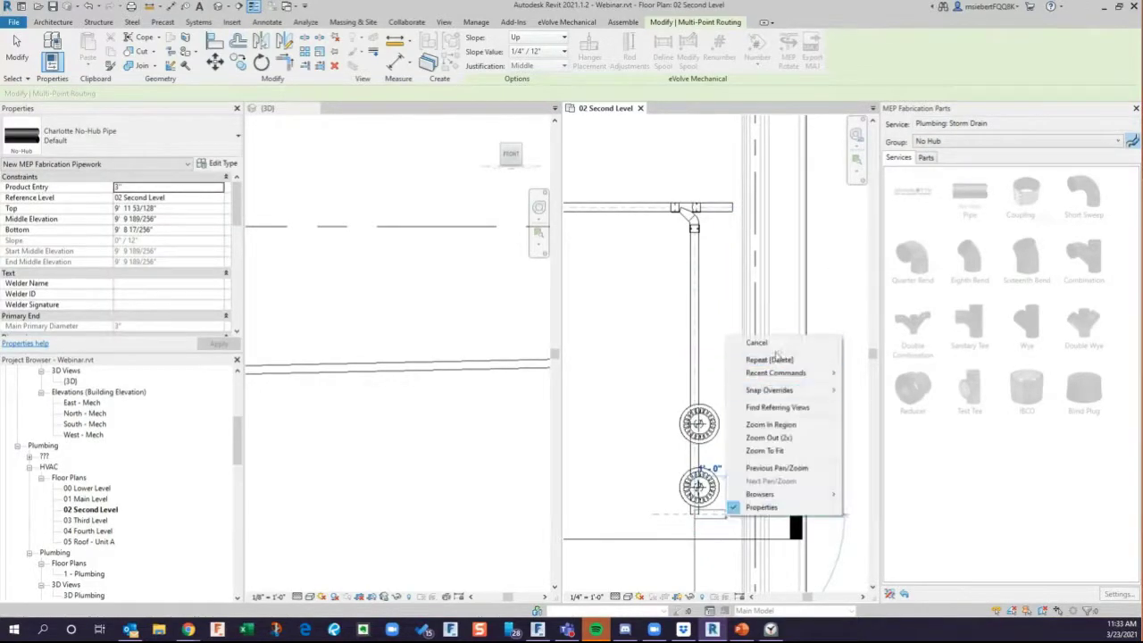
left_click(681, 339)
right_click(653, 274)
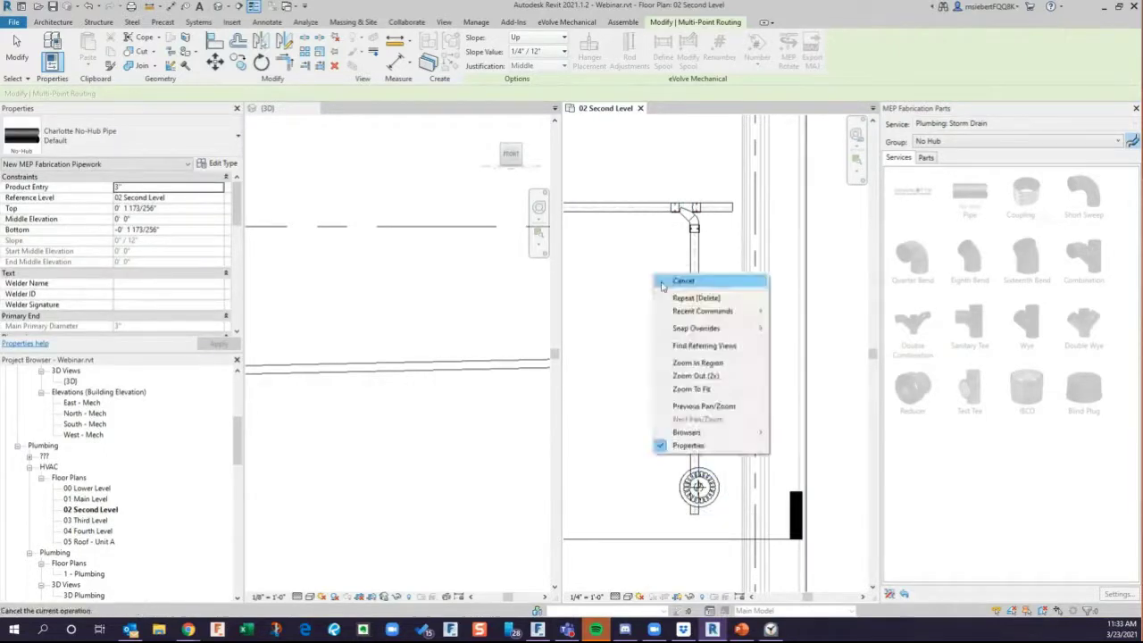
left_click(676, 283)
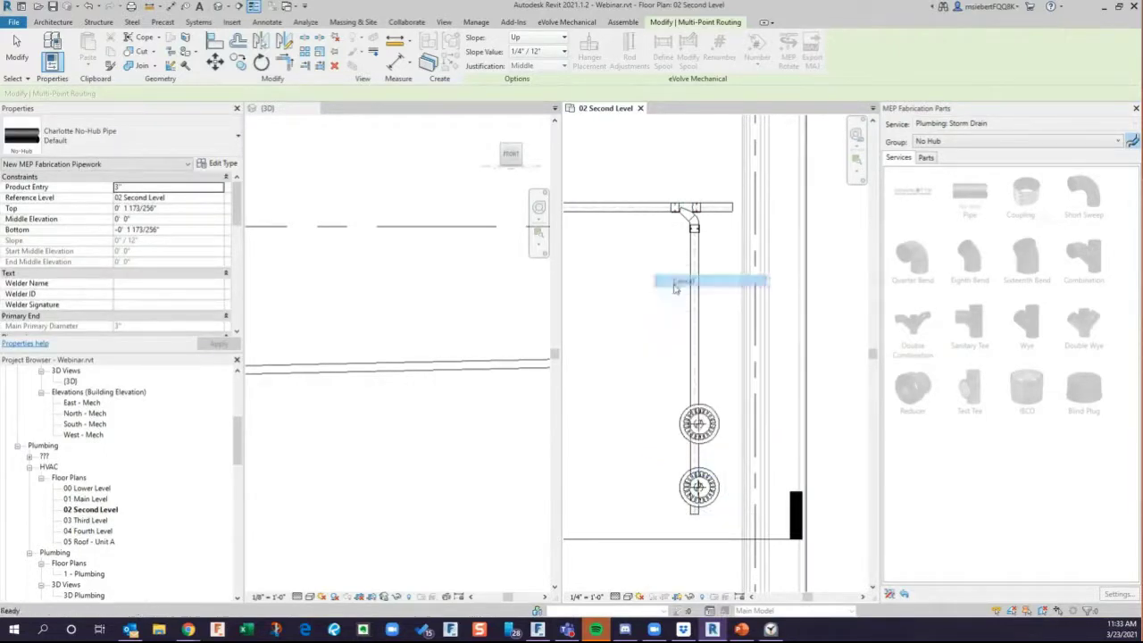
Nudge the new 3" branch sideways in the second-level plan so it centers on both roof drains.
left_click(697, 340)
left_click_drag(699, 340, 697, 334)
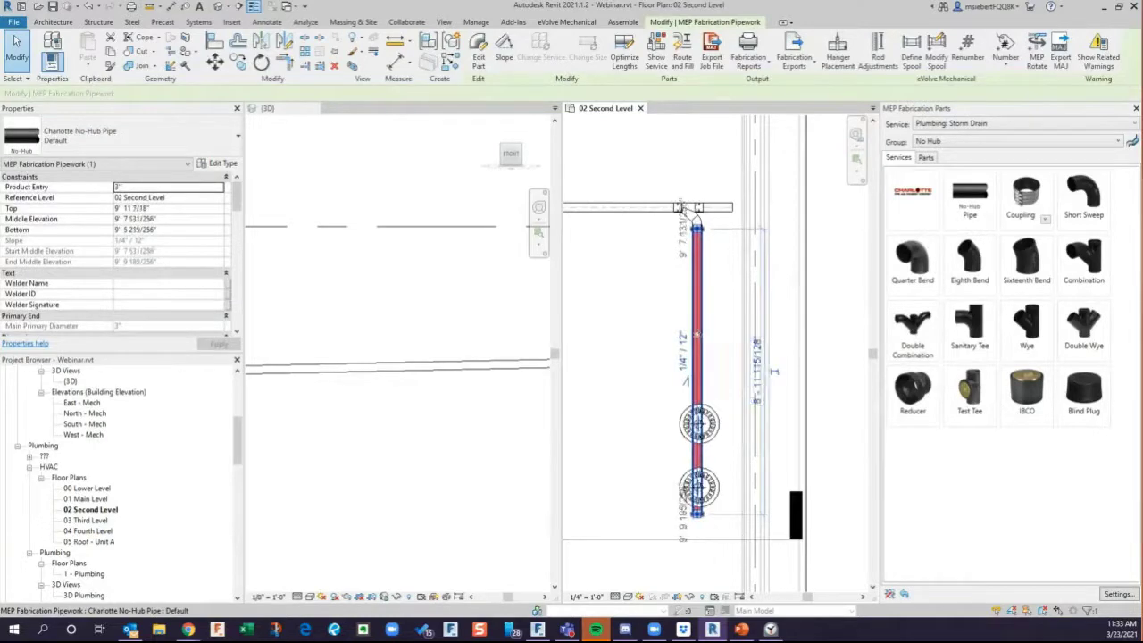
scroll(703, 438, "up", 5)
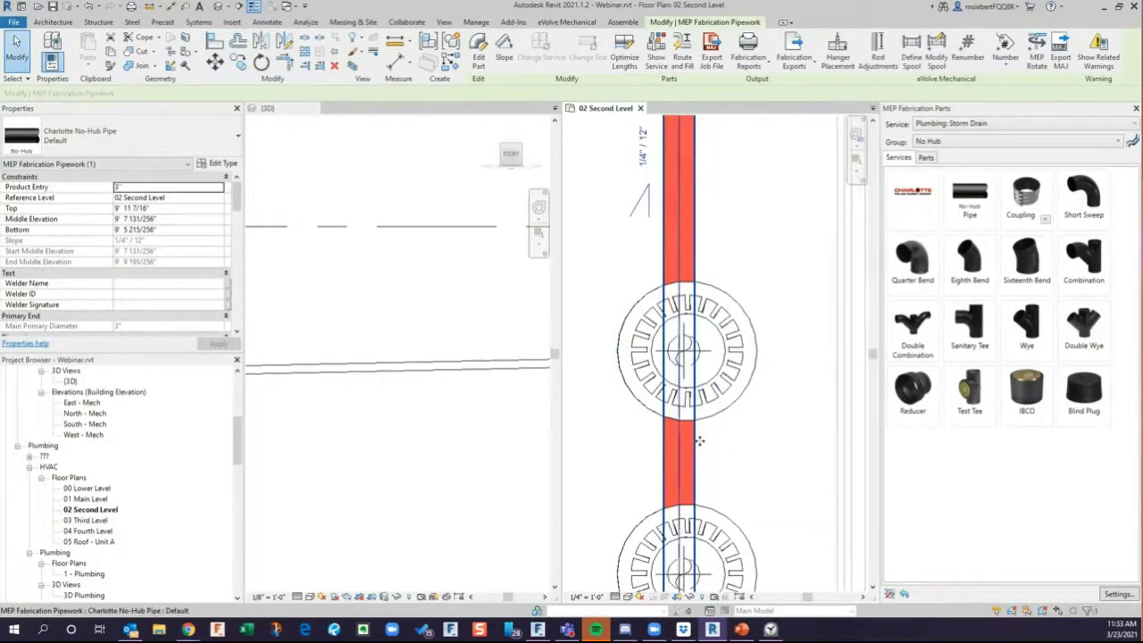
key("Right")
key("Right")
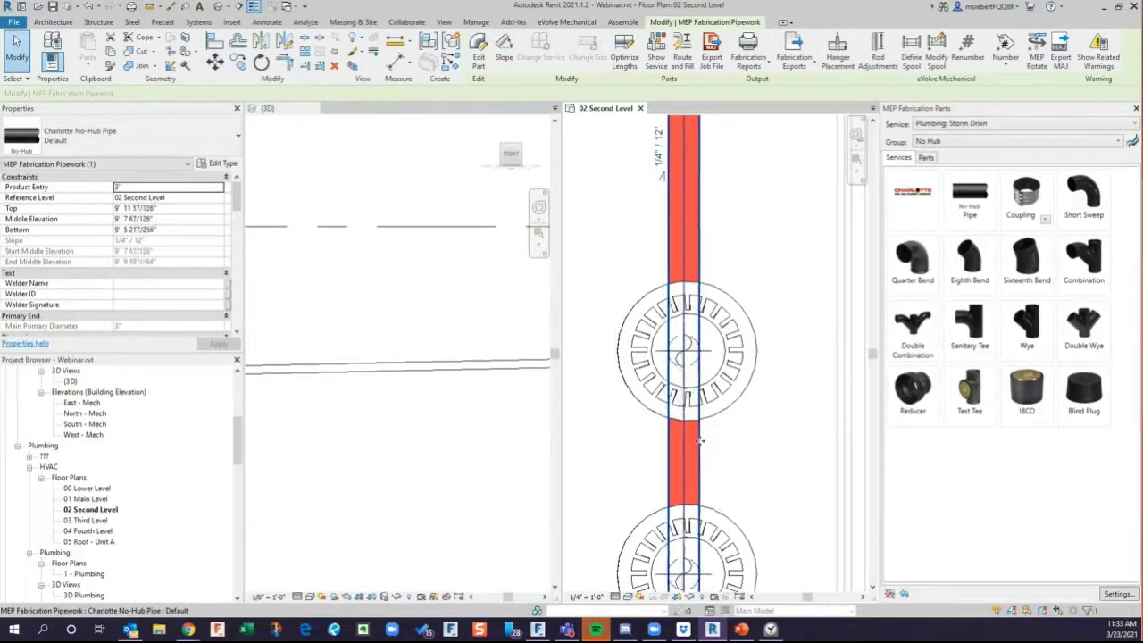
scroll(679, 441, "down", 5)
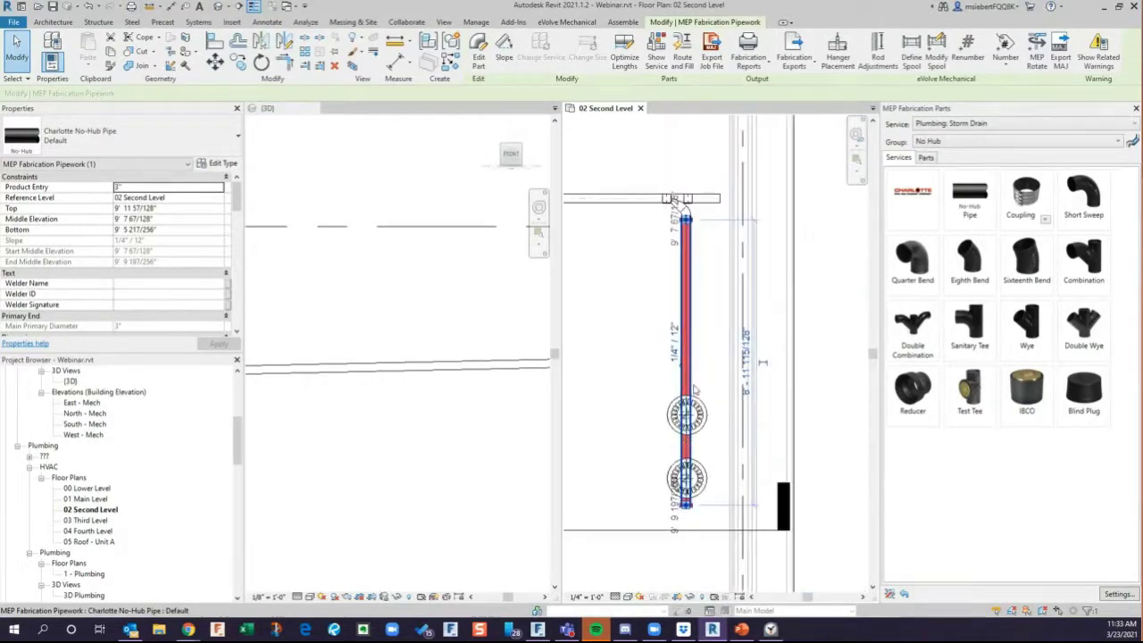
left_click(698, 266)
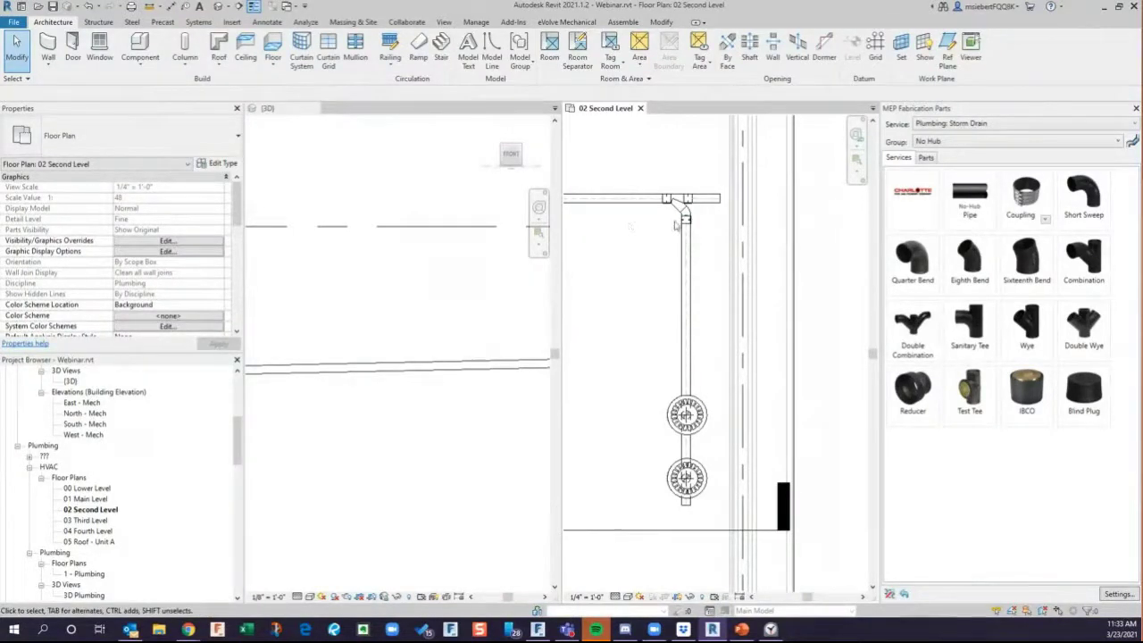
Shorten the main's free end just past the combination fitting and cap it with a No-Hub Blind Plug.
scroll(718, 200, "up", 2)
left_click_drag(718, 200, 693, 200)
key("Escape")
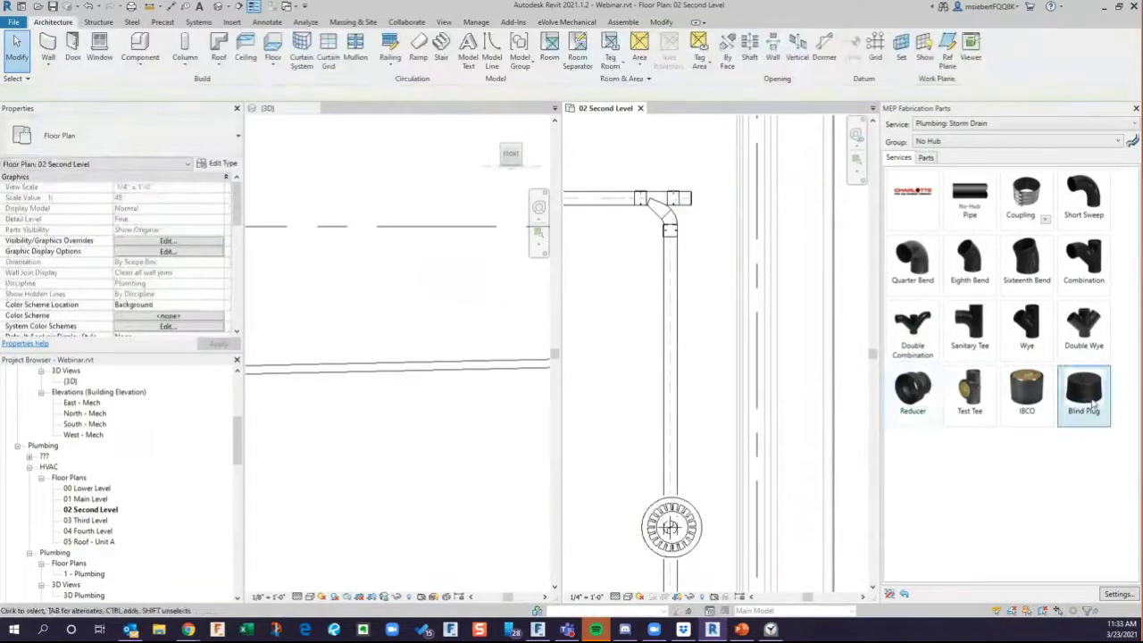
left_click(1091, 402)
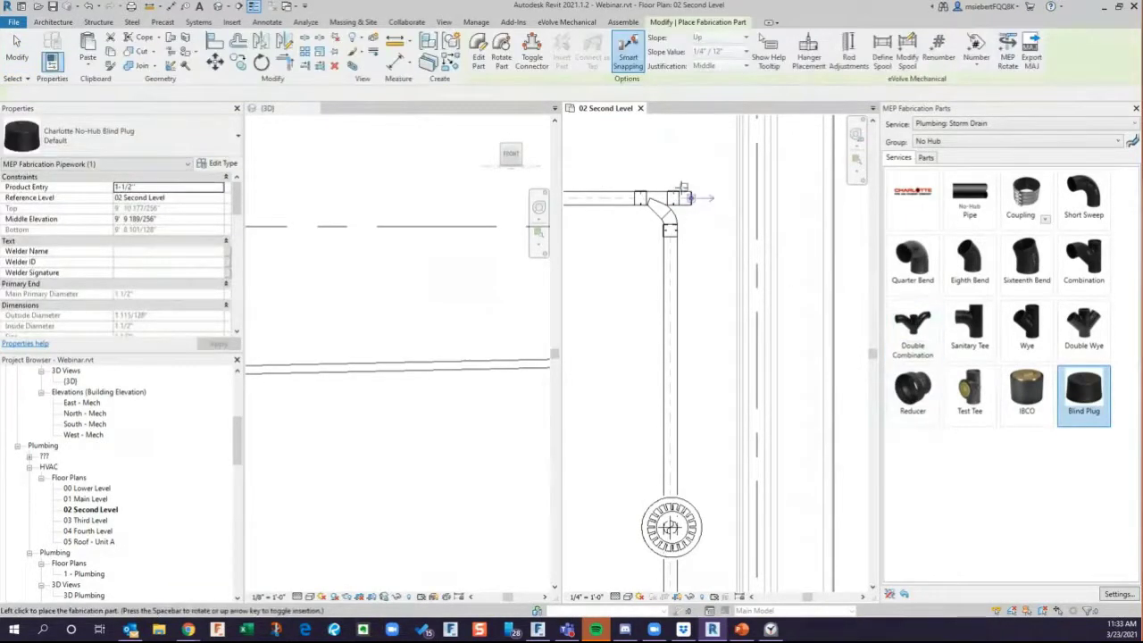
left_click(682, 191)
key("Escape")
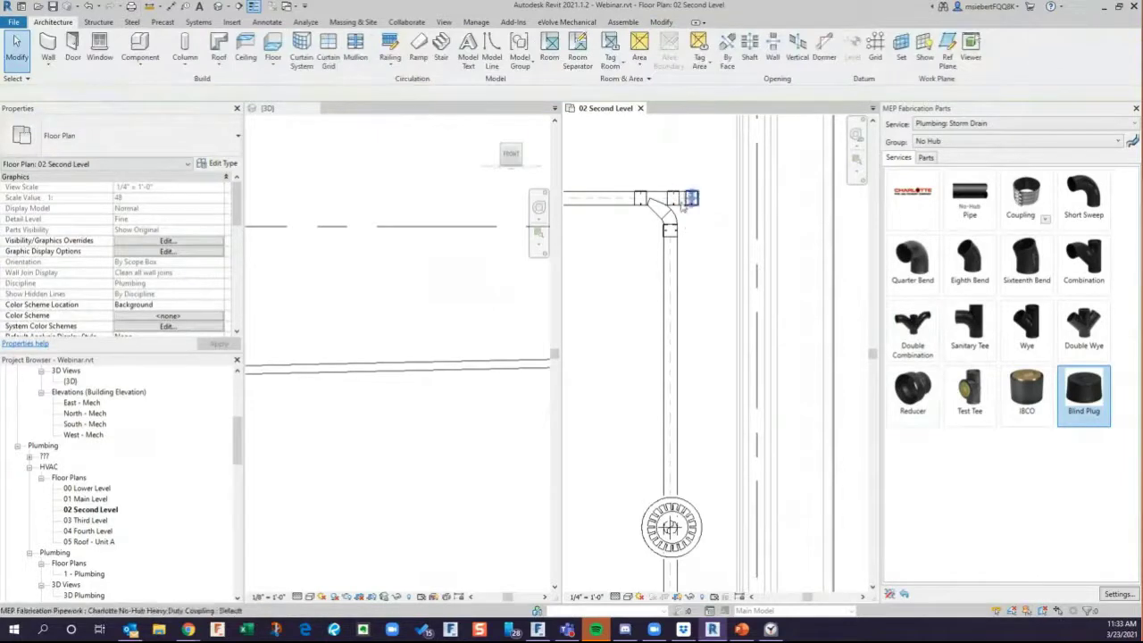
Turn the 3D view to the left side and examine the new sloped branch against the roof drain drops.
middle_click_drag(717, 315, 742, 265)
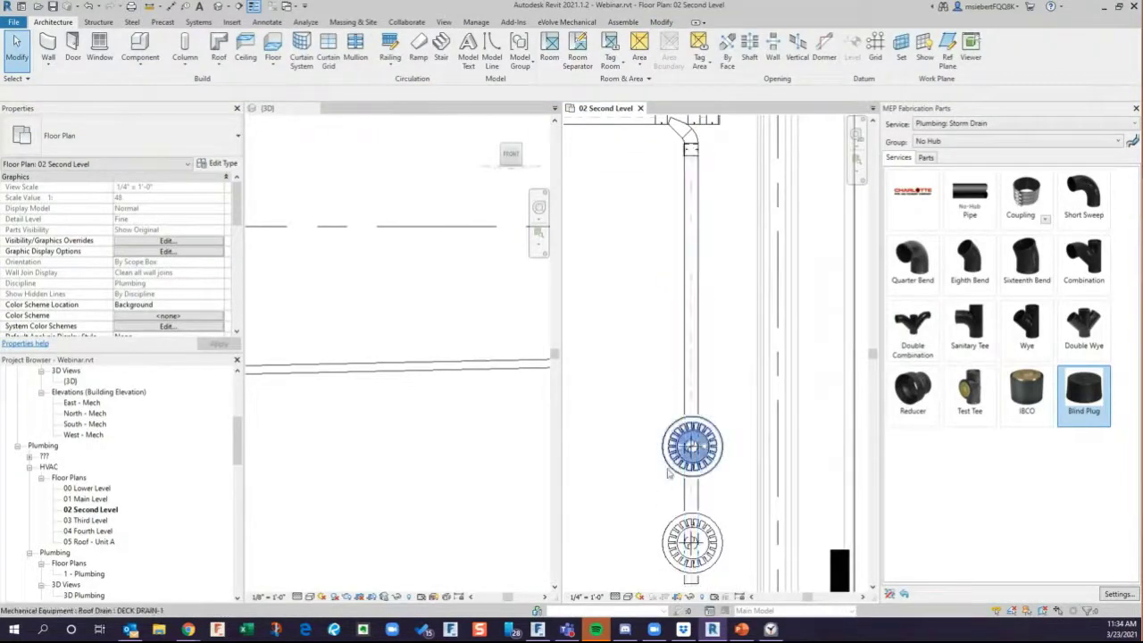
scroll(355, 392, "down", 7)
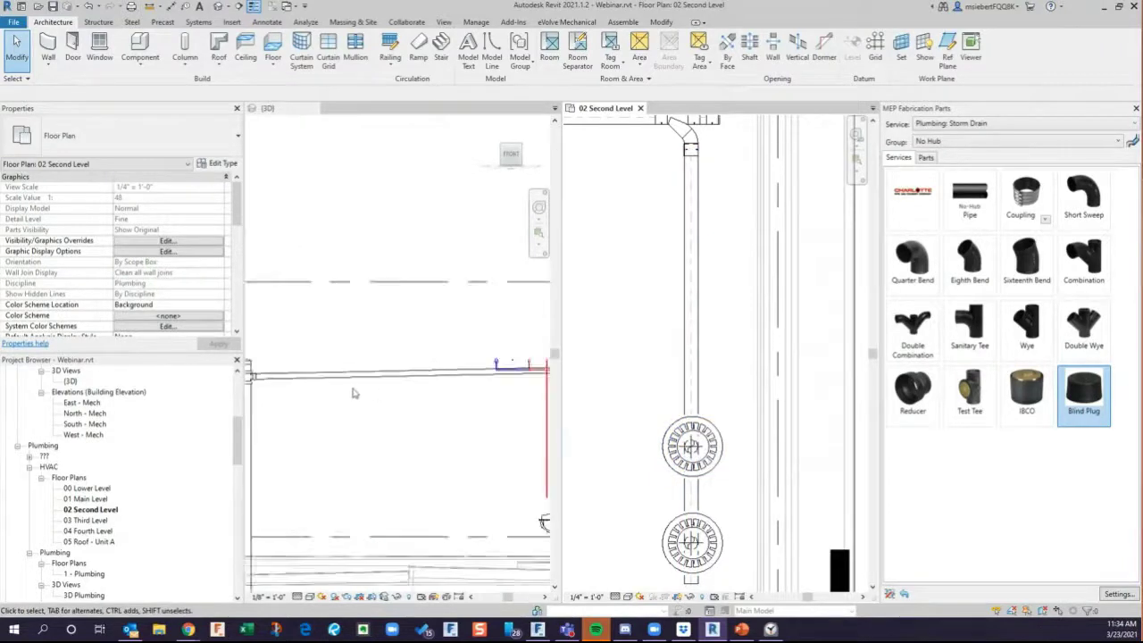
scroll(530, 396, "up", 2)
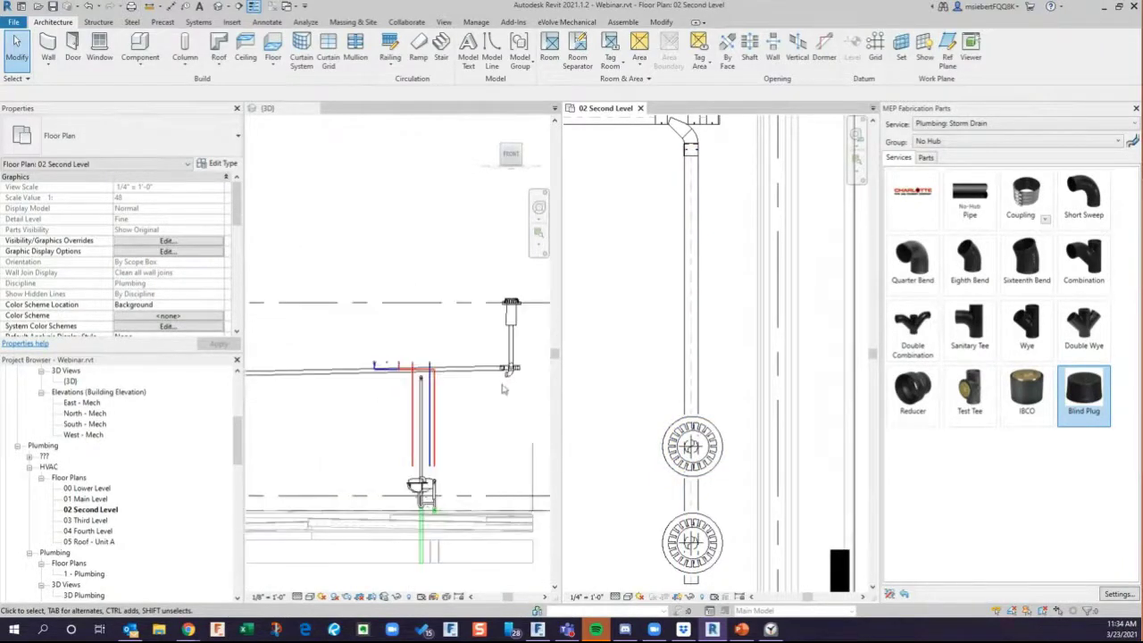
left_click(507, 159)
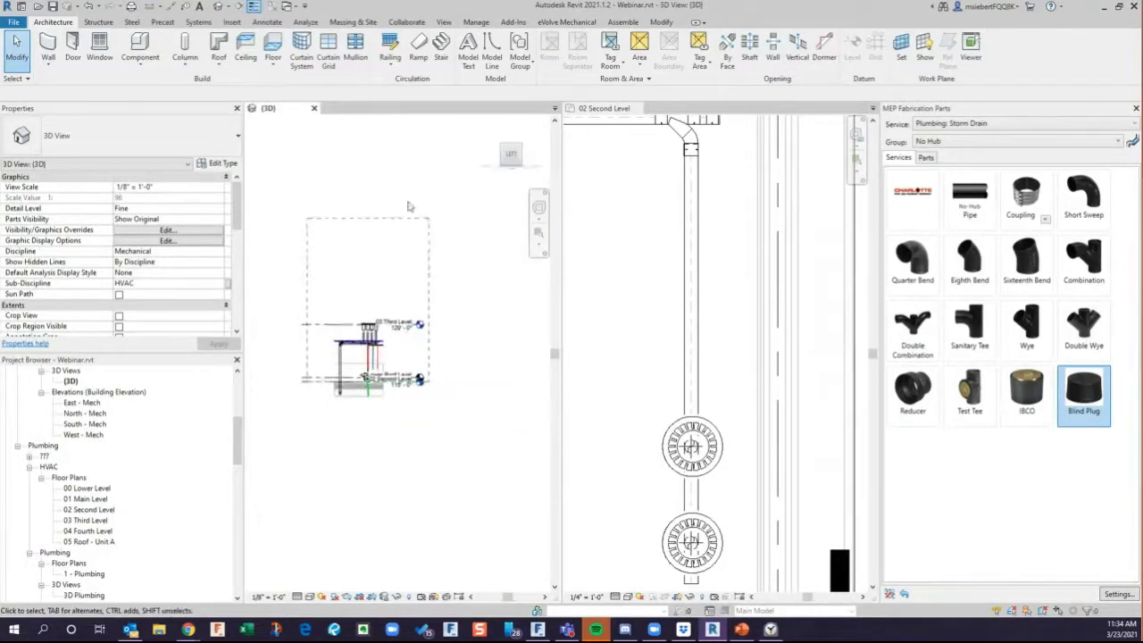
scroll(295, 360, "up", 5)
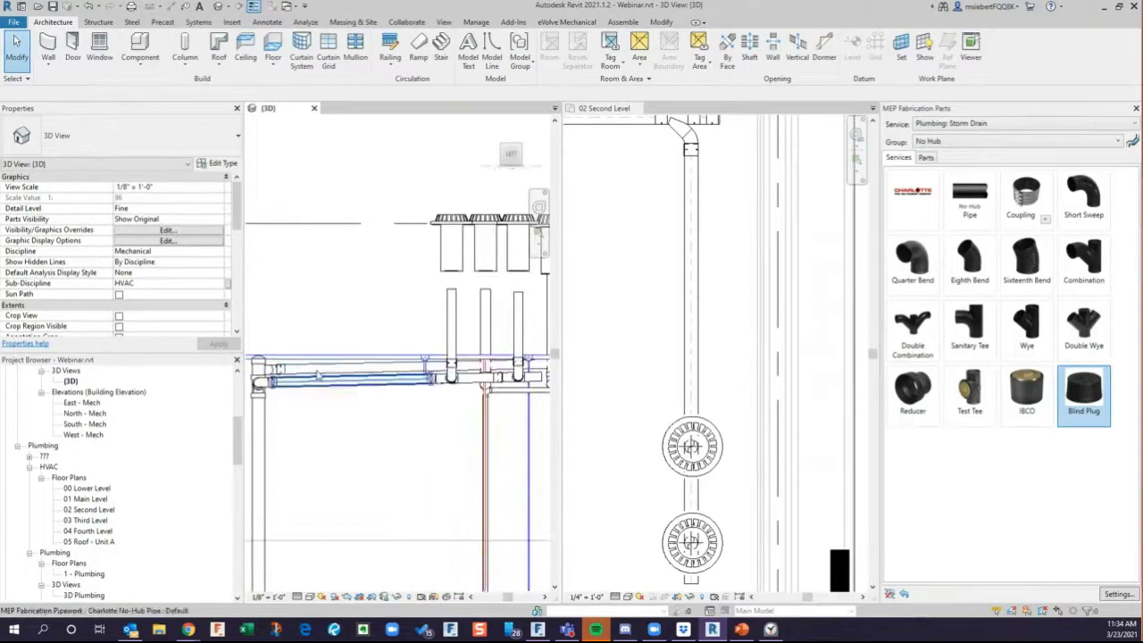
left_click(328, 369)
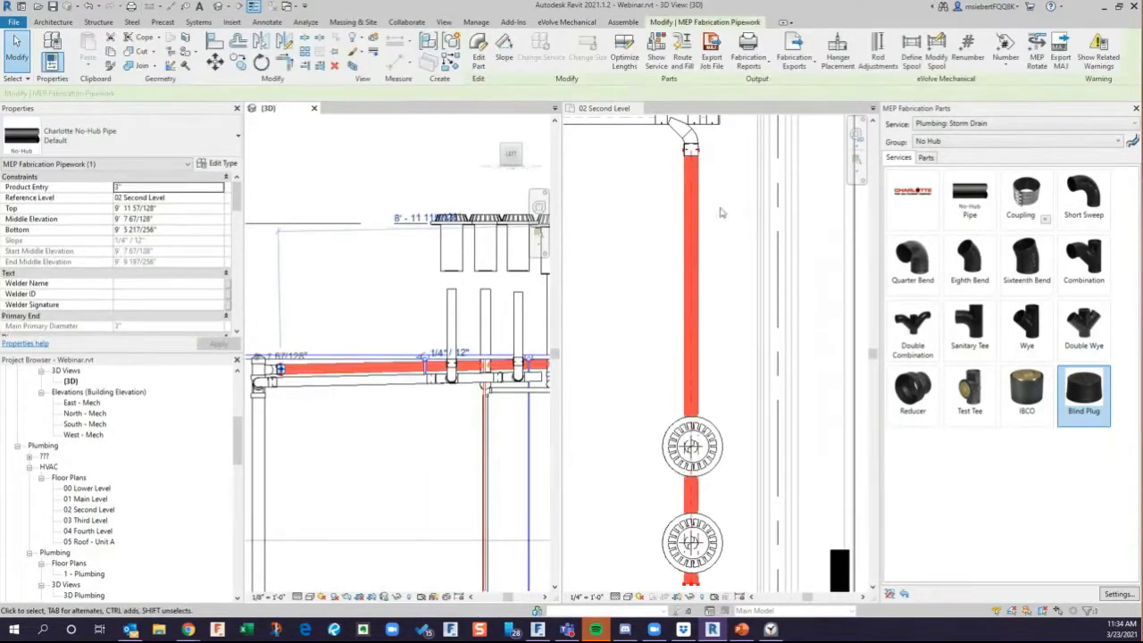
middle_click_drag(467, 438, 364, 454)
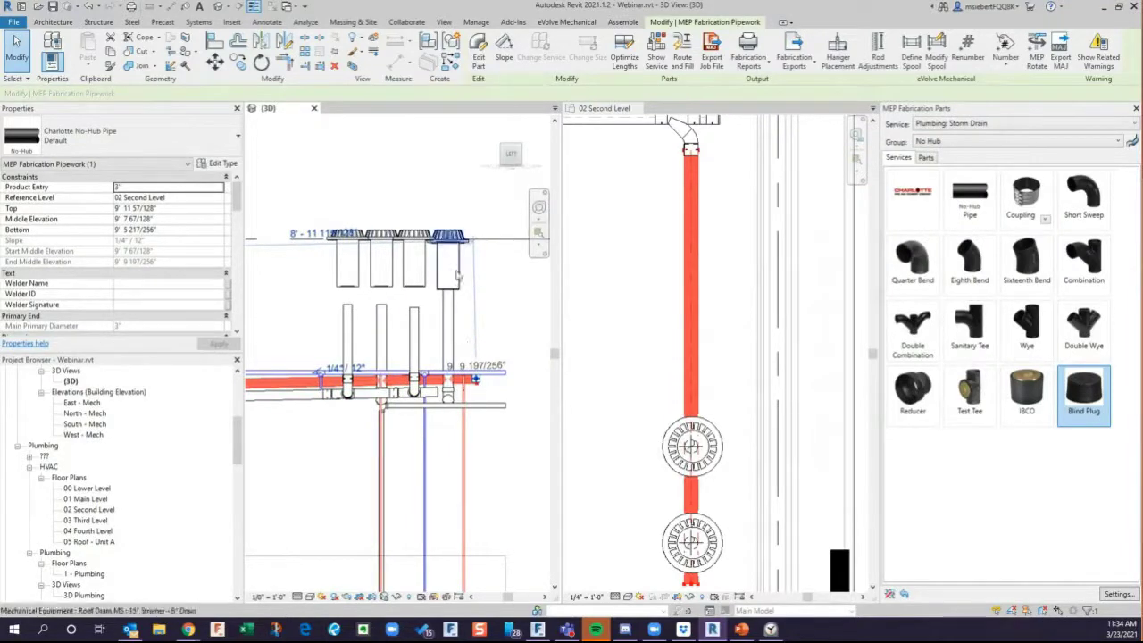
scroll(358, 407, "up", 4)
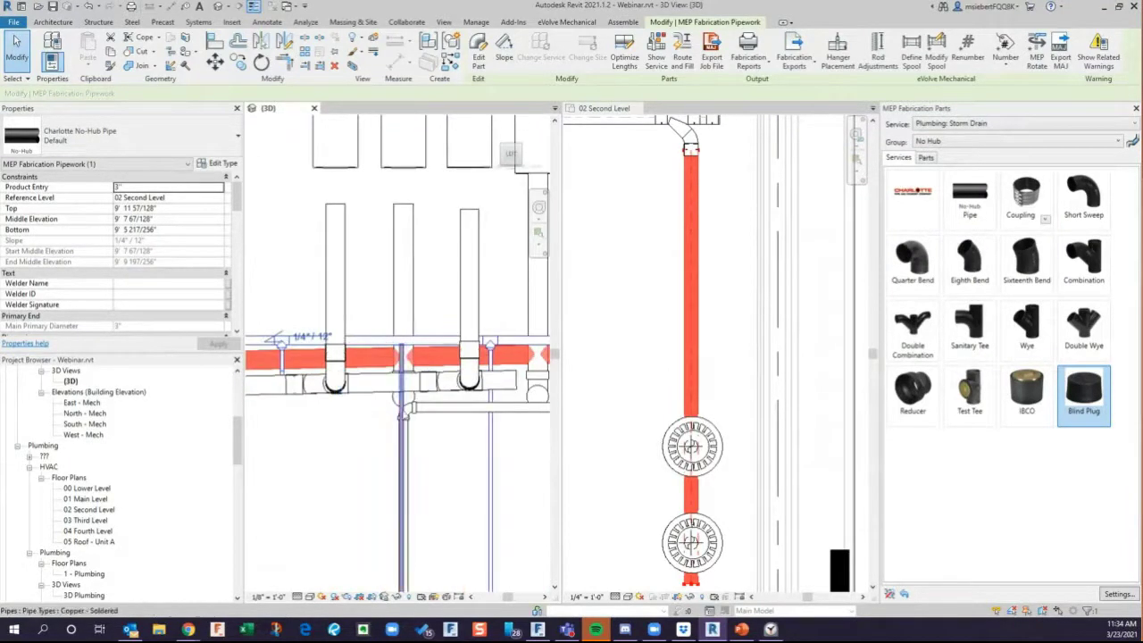
key("Escape")
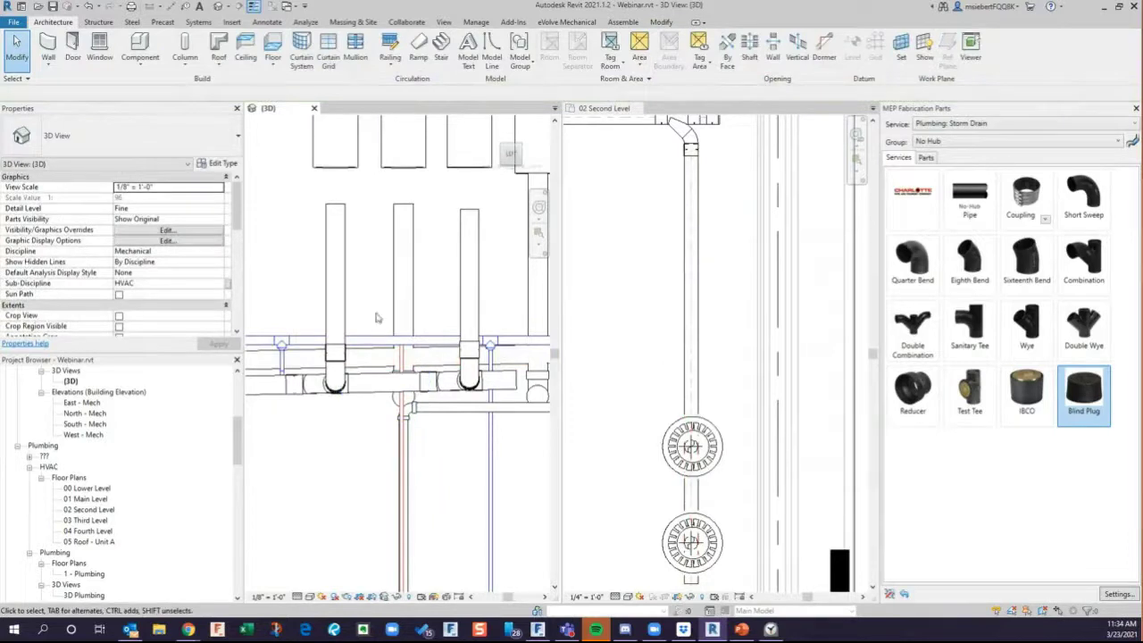
Delete the old pipe fittings at the lower ends of the two vertical PVC drops in the left 3D view.
left_click(423, 430)
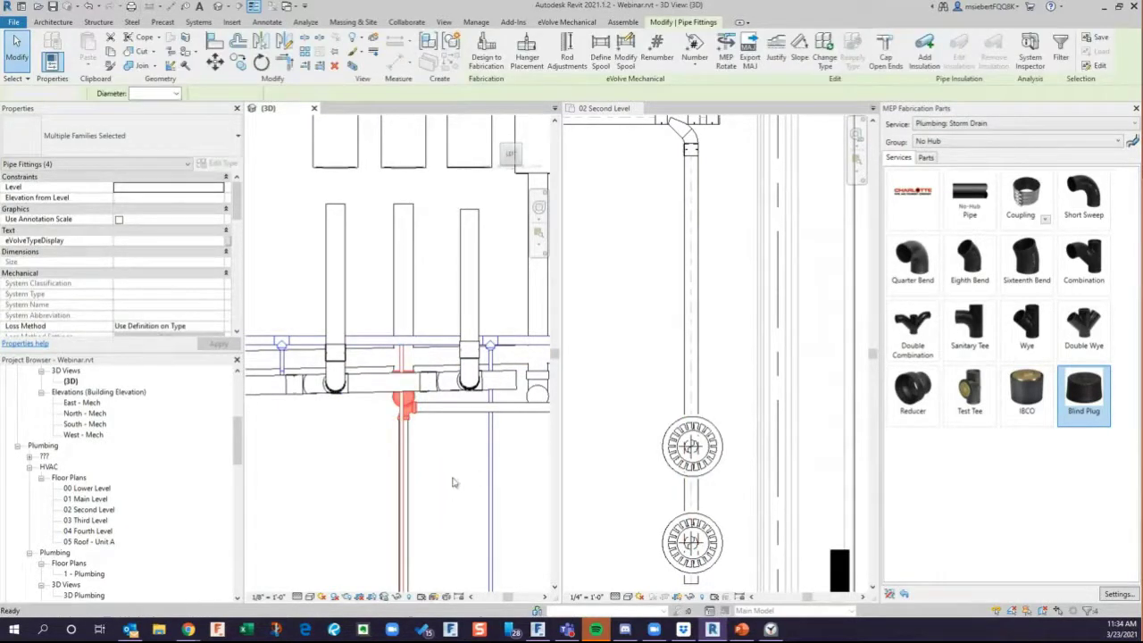
key("Delete")
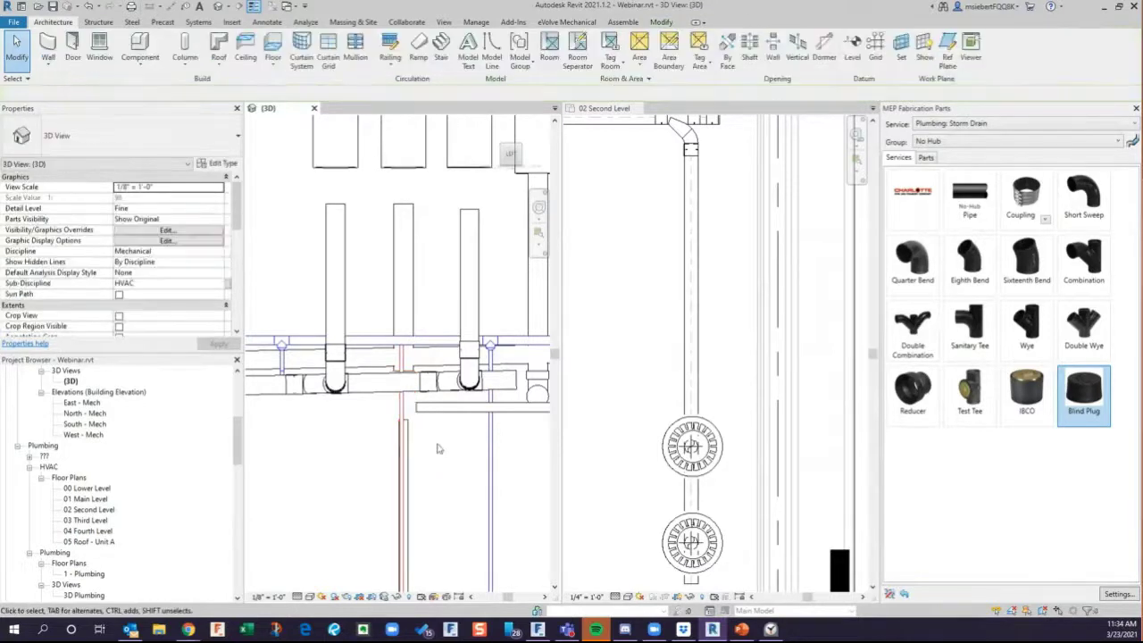
middle_click_drag(477, 460, 360, 473)
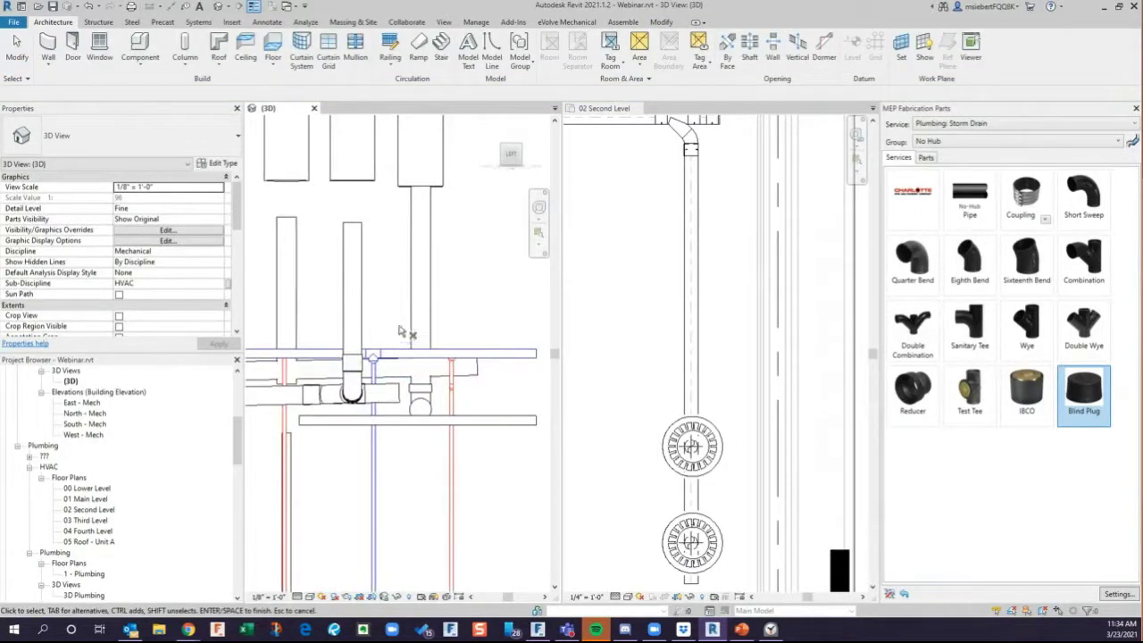
left_click(420, 399)
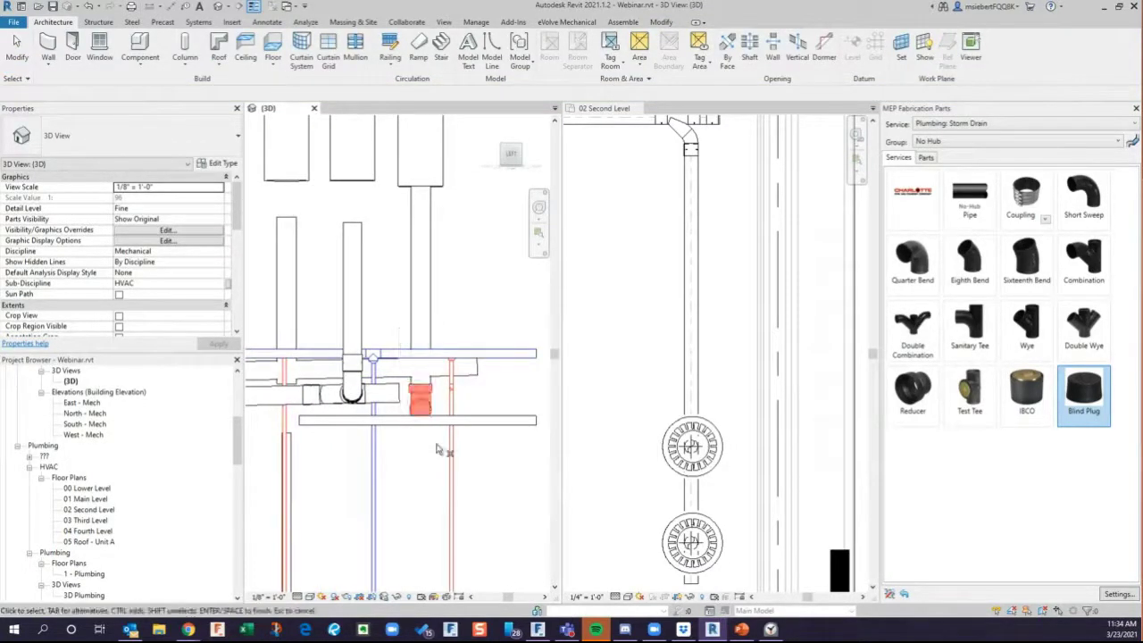
key("Return")
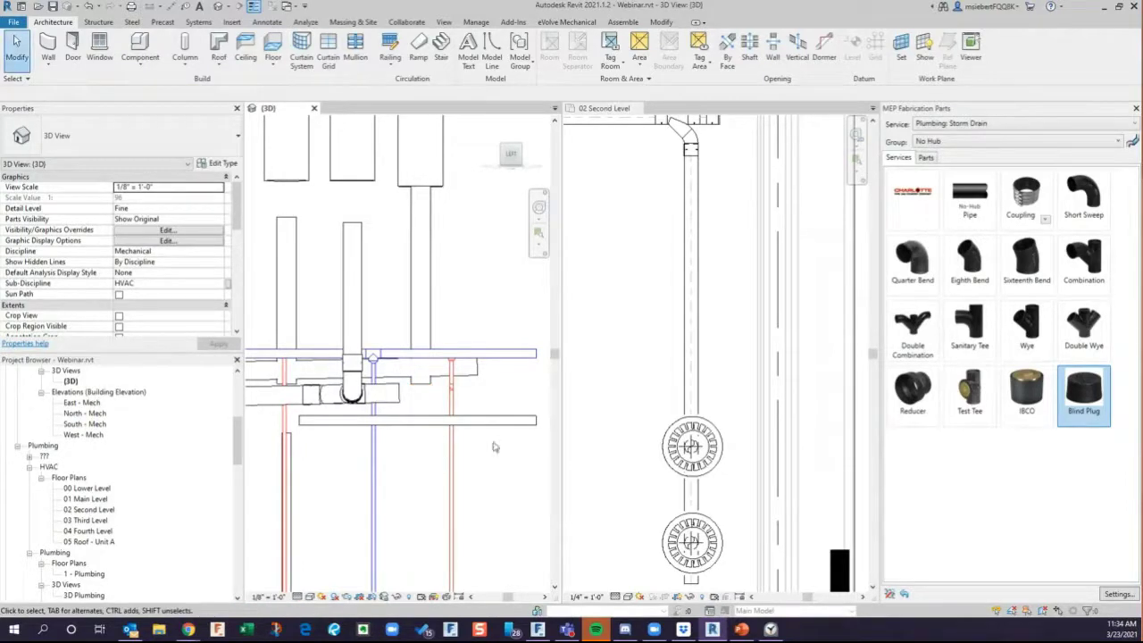
Try to shorten the vertical PVC drop under the outermost roof drain to about 2' 2" by raising its lower end.
scroll(495, 446, "down", 1)
scroll(495, 447, "down", 1)
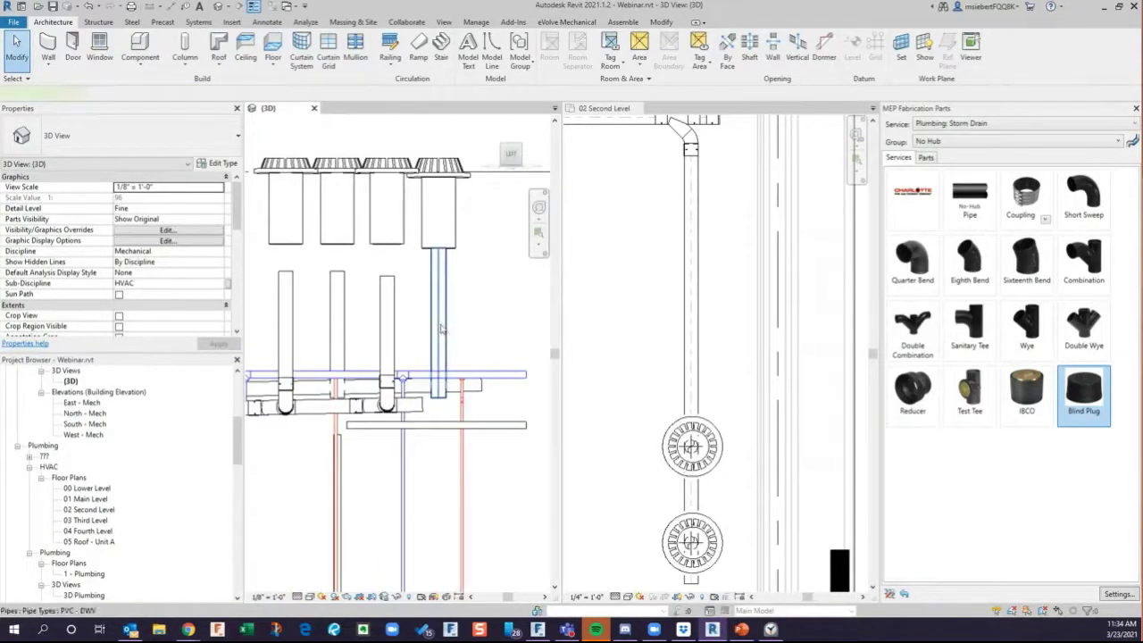
left_click(440, 330)
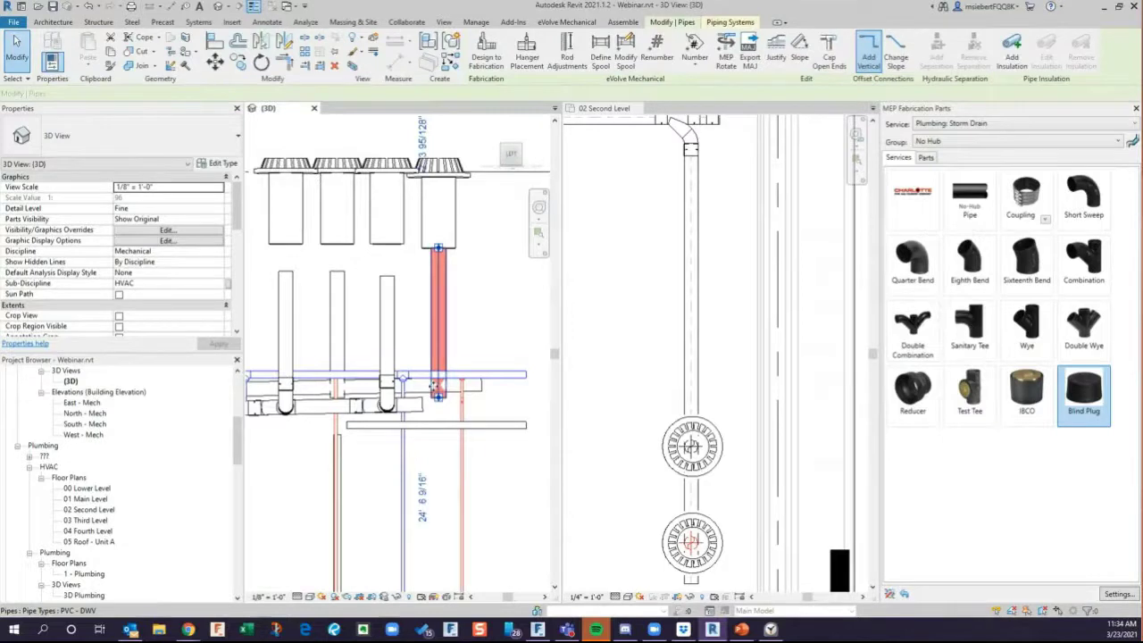
left_click_drag(438, 398, 438, 357)
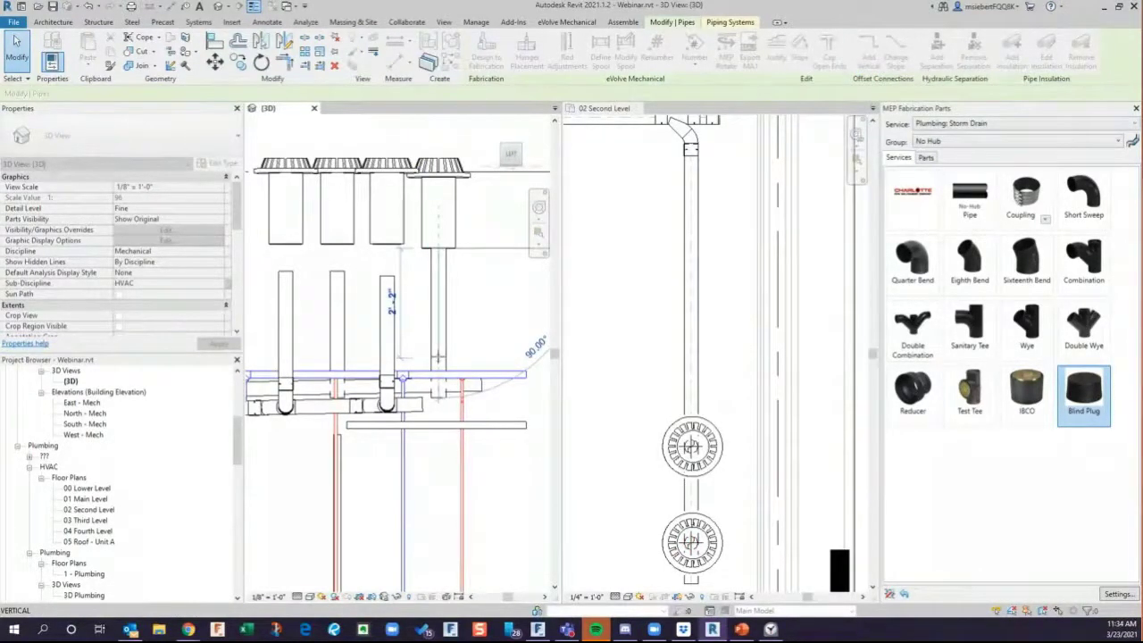
left_click(1104, 600)
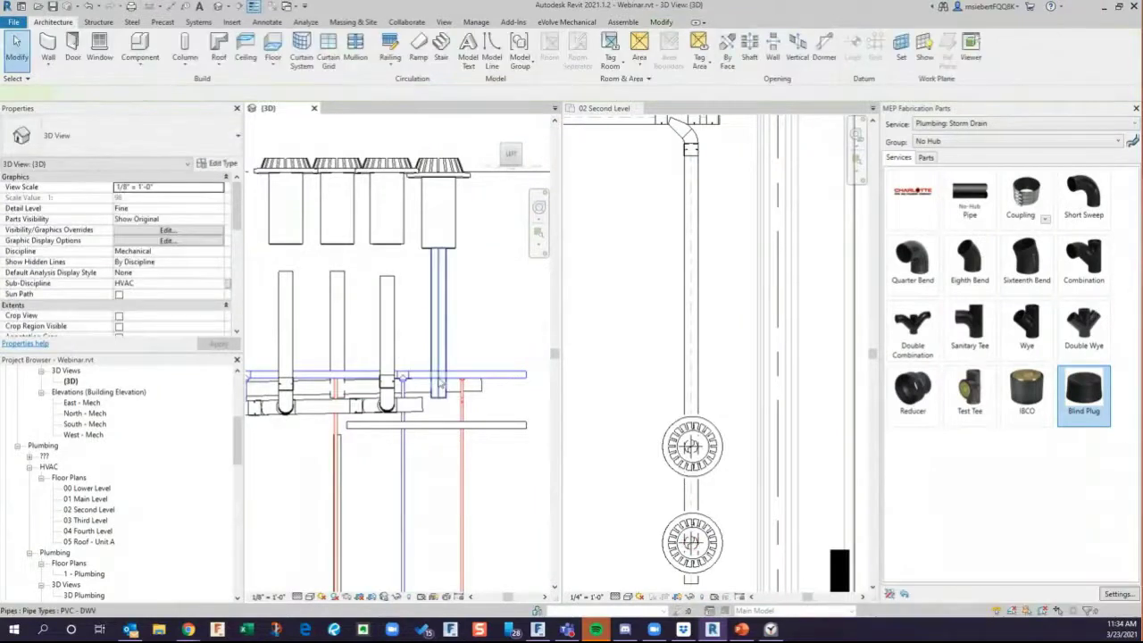
left_click(439, 384)
left_click_drag(438, 397, 437, 358)
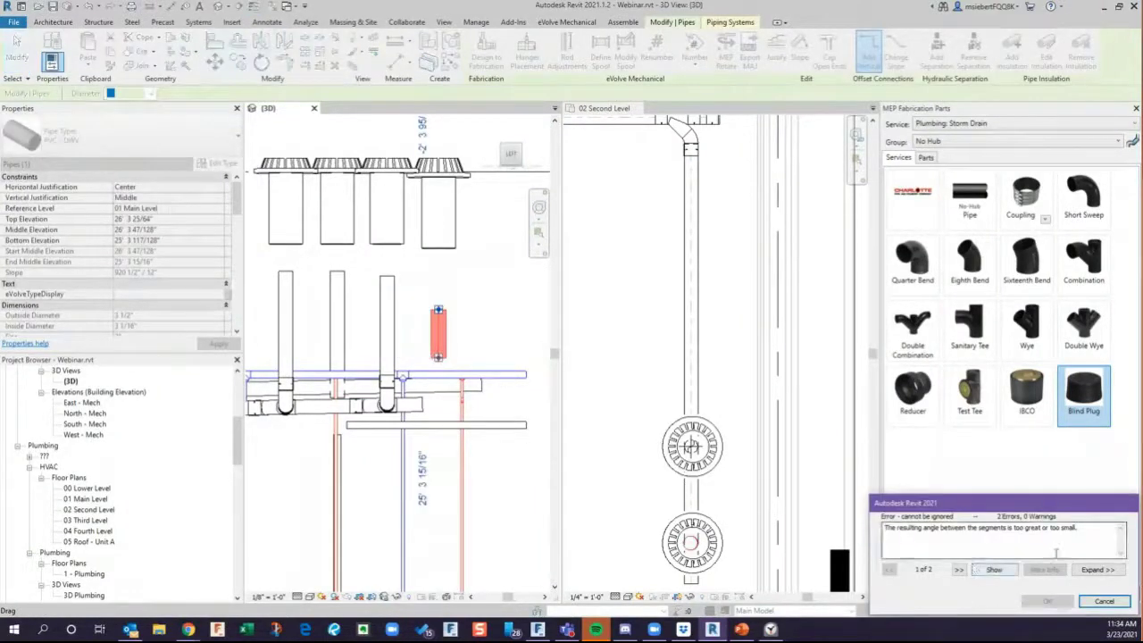
left_click(1104, 600)
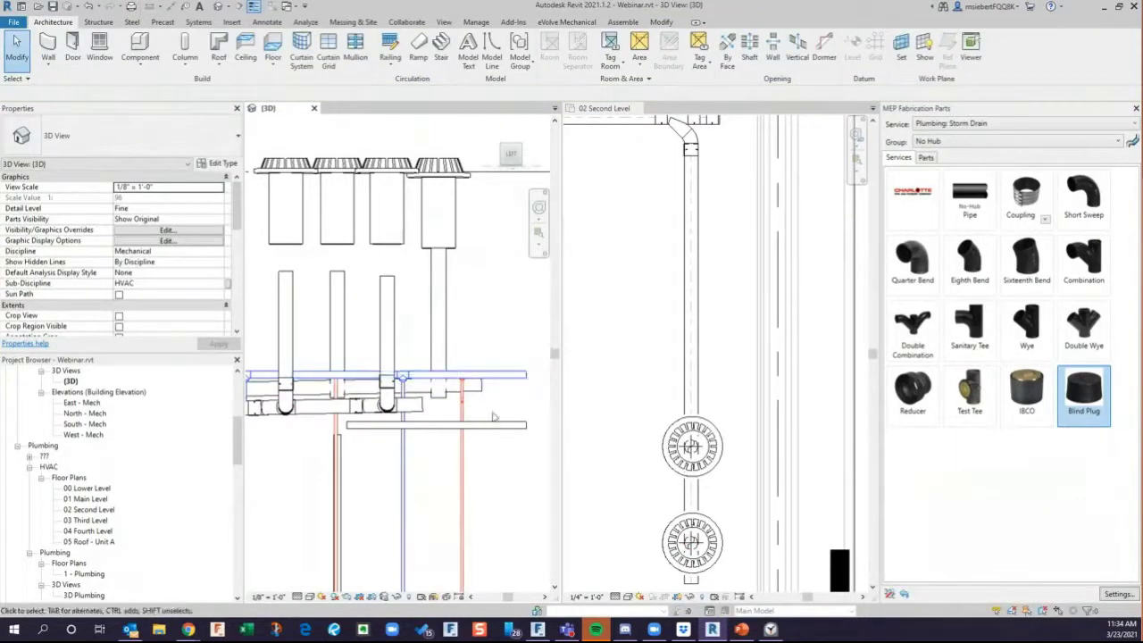
Nudge the other vertical PVC drop up to its roof drain, to a middle elevation of -3' 9 15/16".
scroll(449, 341, "up", 3)
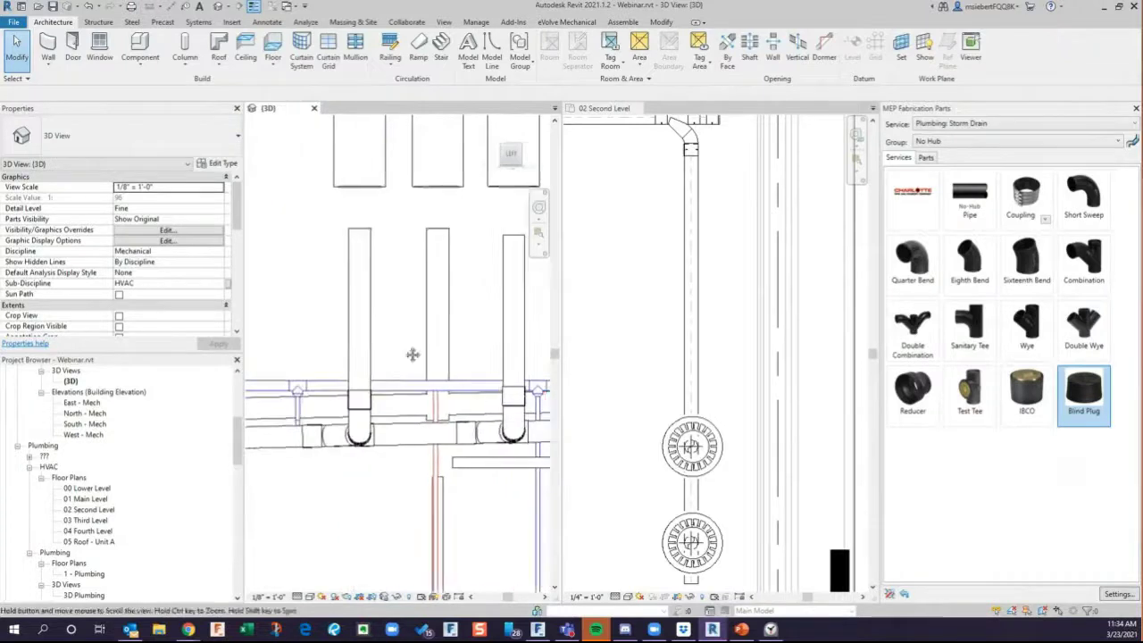
left_click(448, 340)
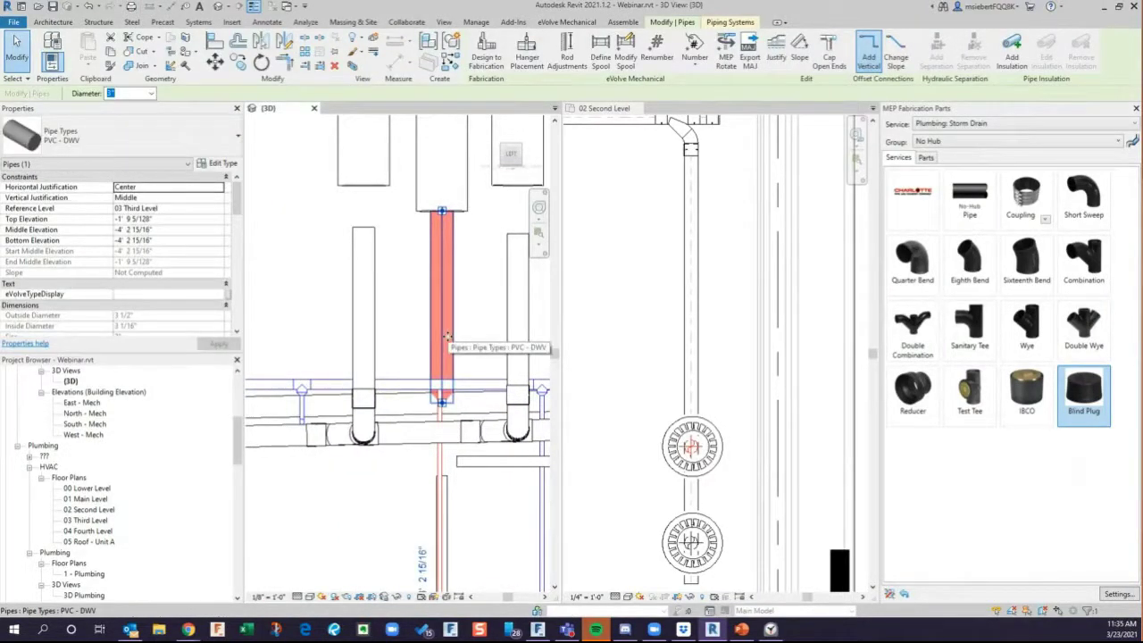
key("Delete")
key("Up")
key("Up")
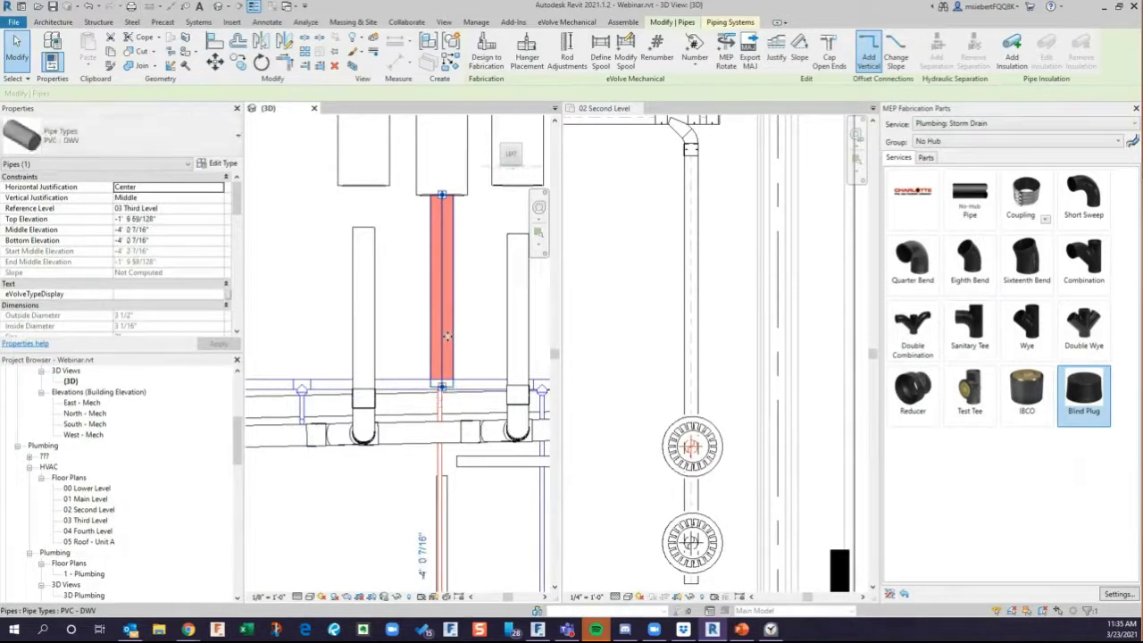
key("Up")
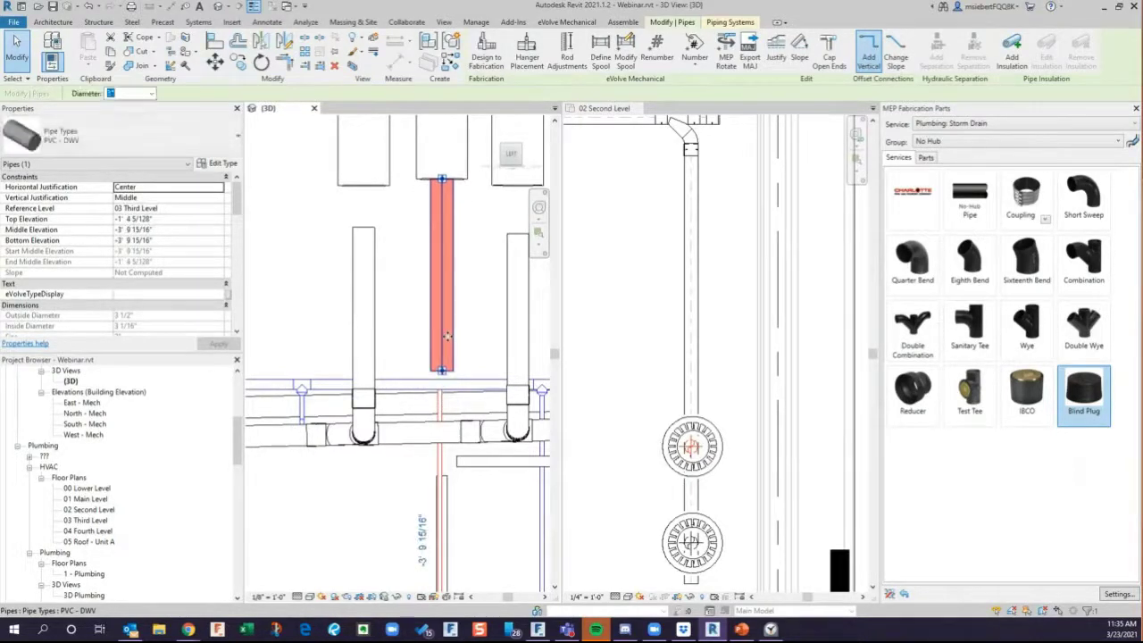
key("Escape")
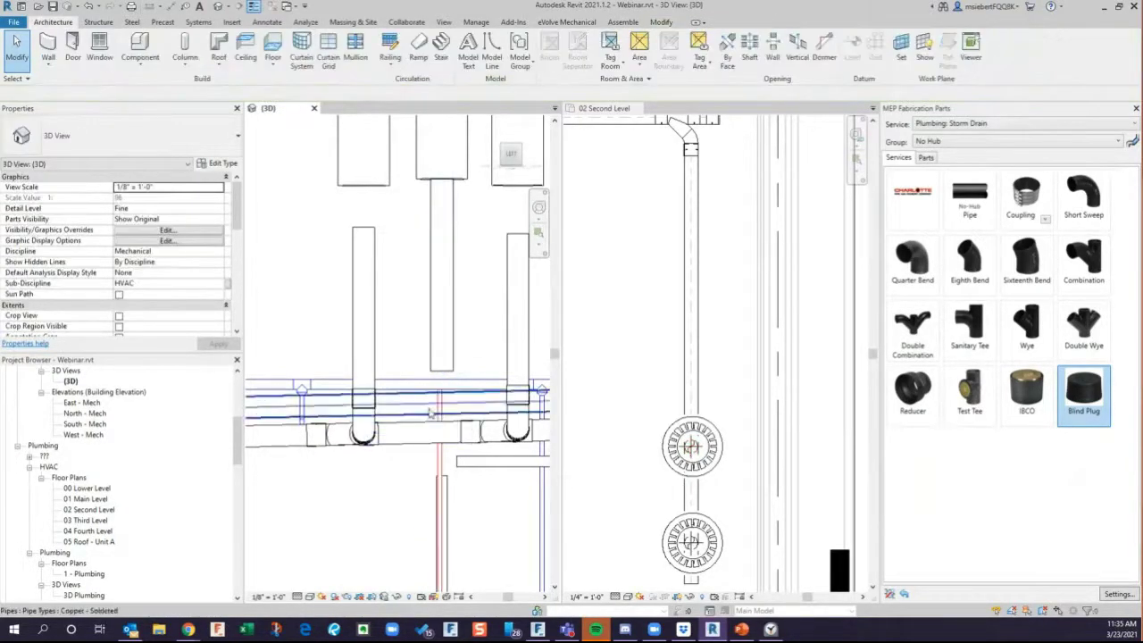
Try to extend the middle vertical PVC drop in the left 3D view to the sloped No-Hub branch below it.
left_click(660, 21)
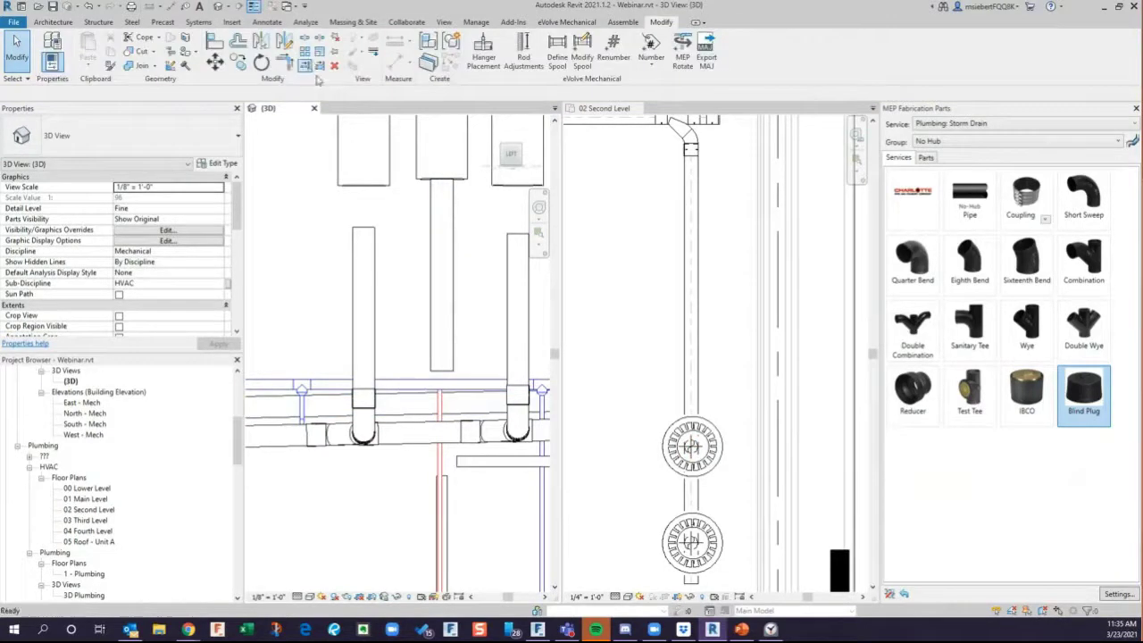
left_click(304, 67)
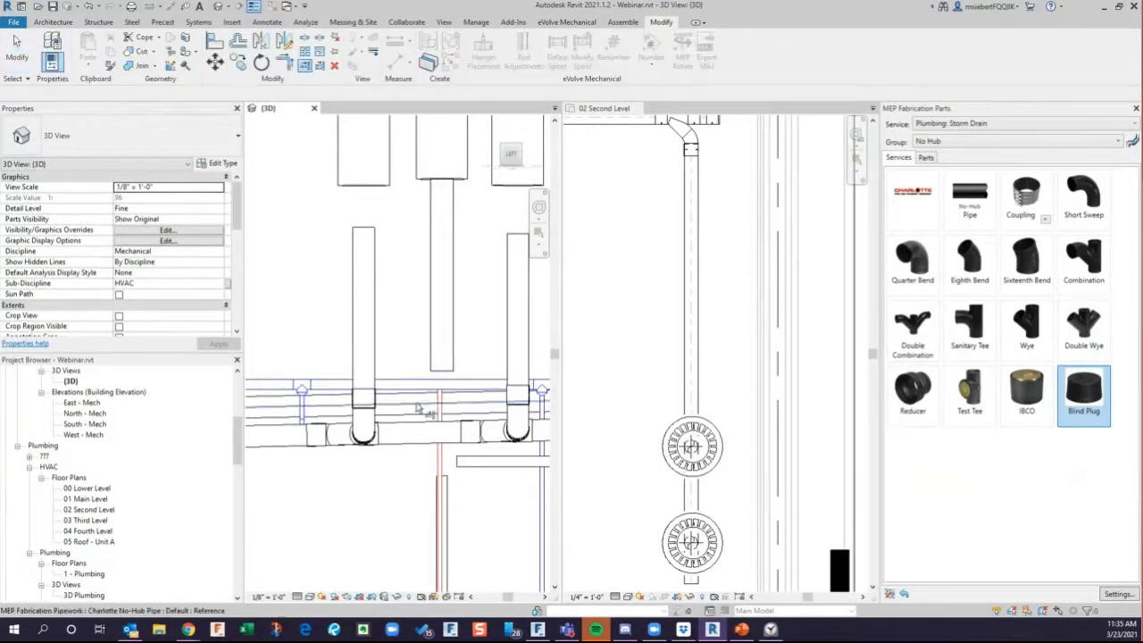
left_click(444, 357)
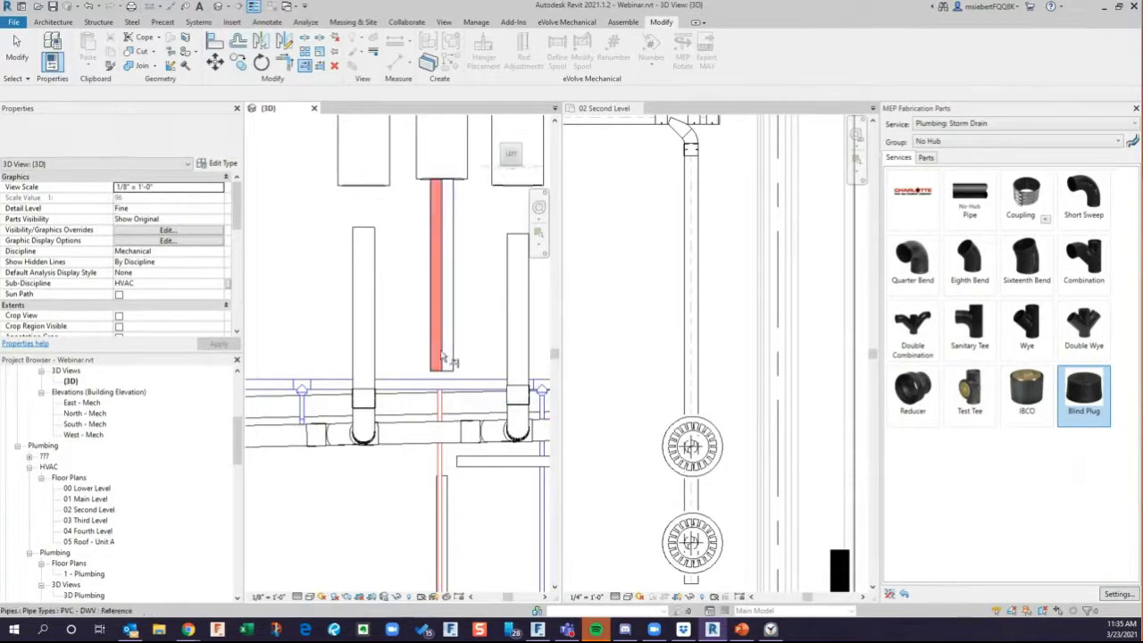
left_click(460, 395)
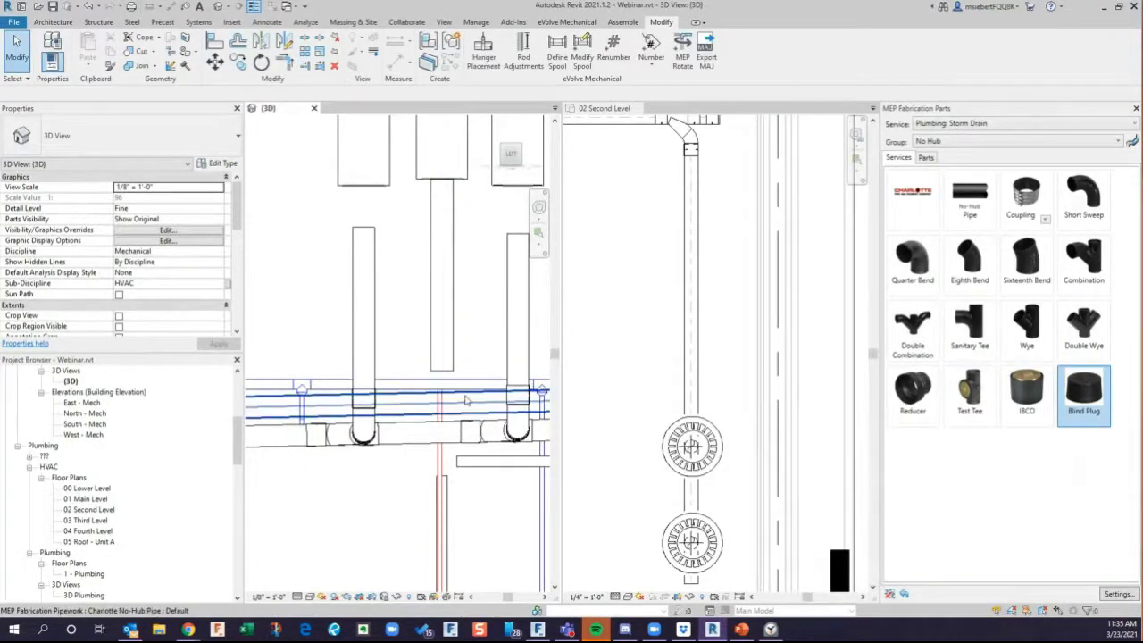
Insert a No-Hub combination fitting into the sloped branch directly below the middle vertical PVC drop.
left_click(1083, 261)
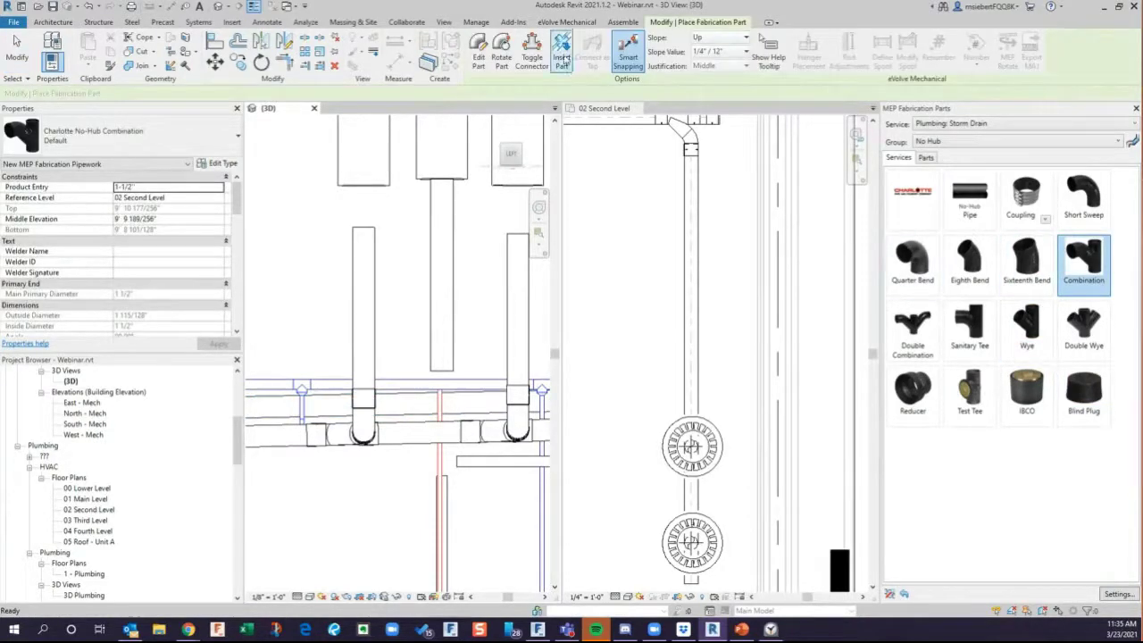
left_click(561, 56)
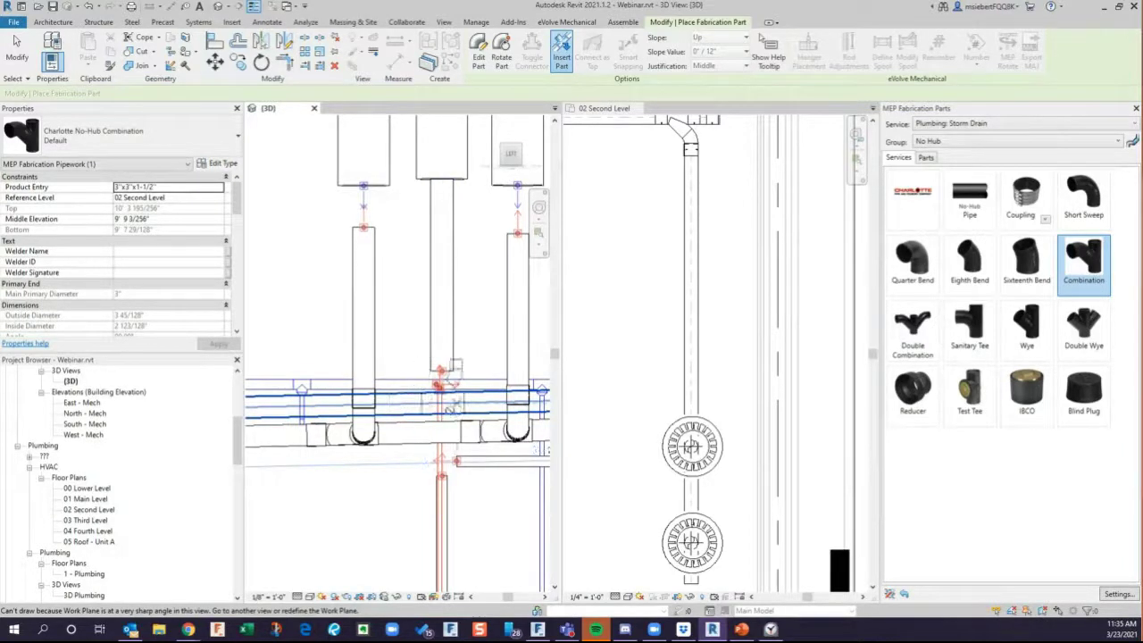
scroll(438, 409, "up", 2)
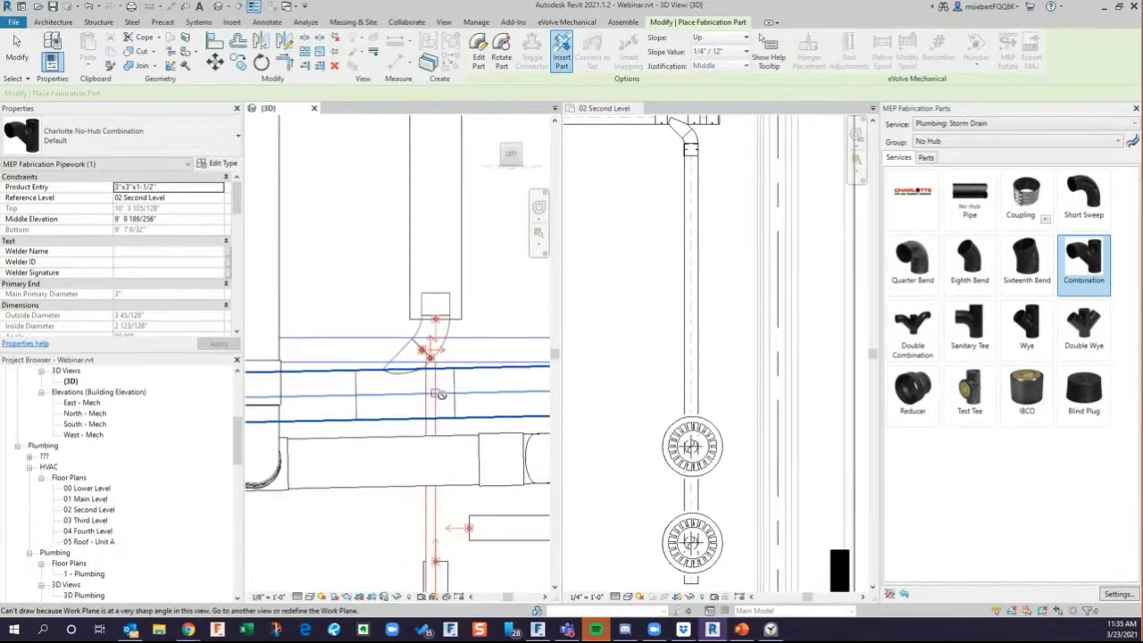
left_click(438, 393)
key("Escape")
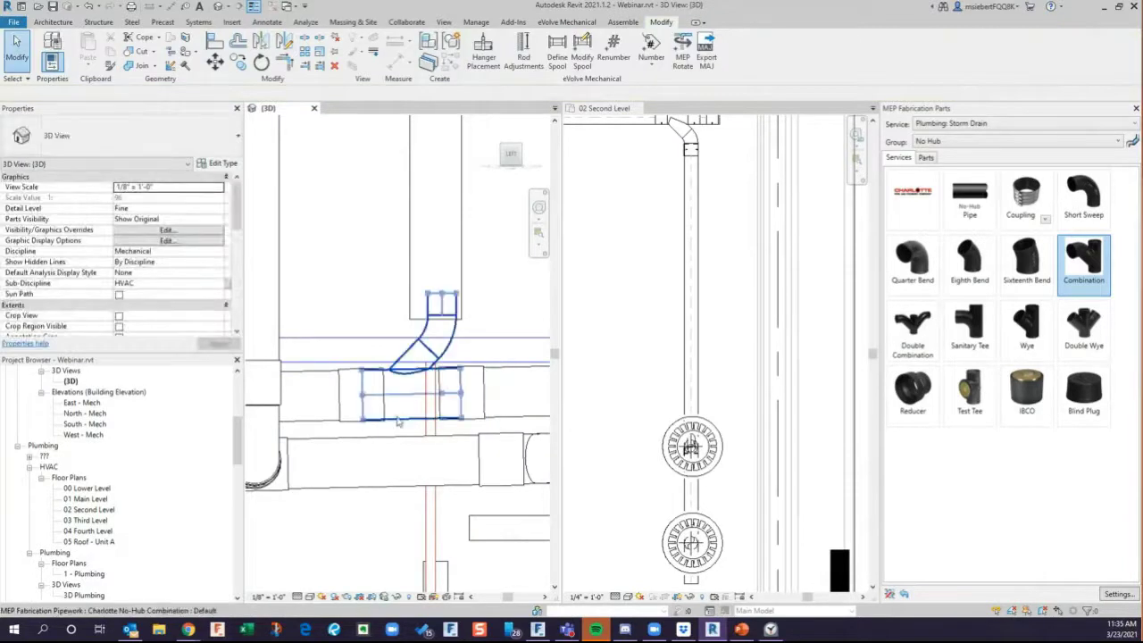
Set the inserted combination fitting's product entry to 3".
left_click(343, 382)
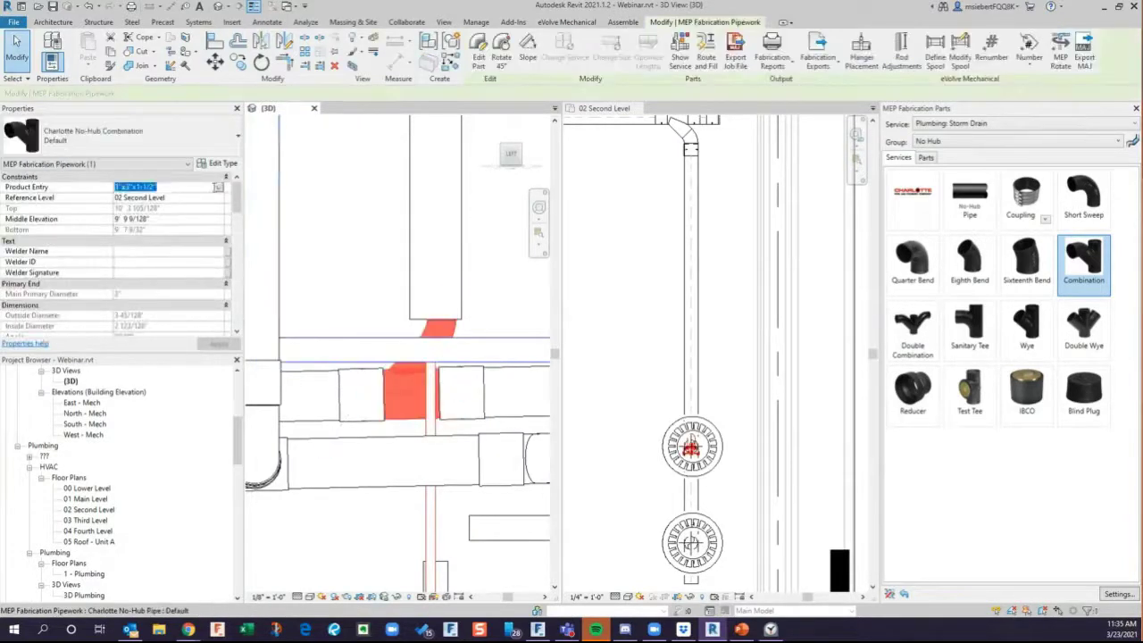
left_click(218, 187)
left_click(123, 246)
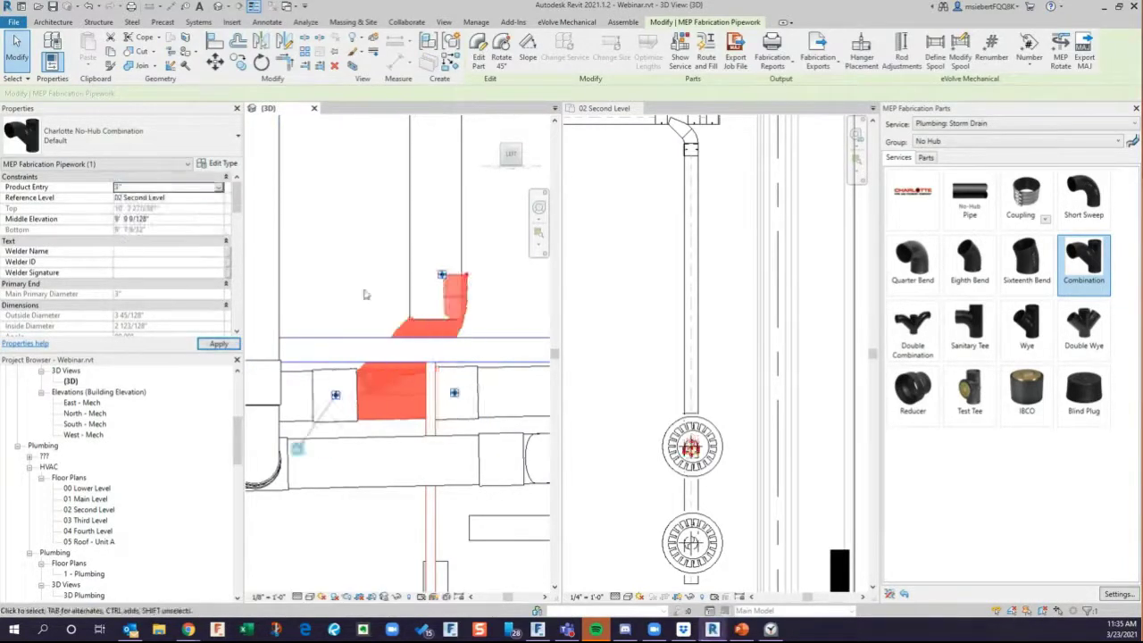
key("Escape")
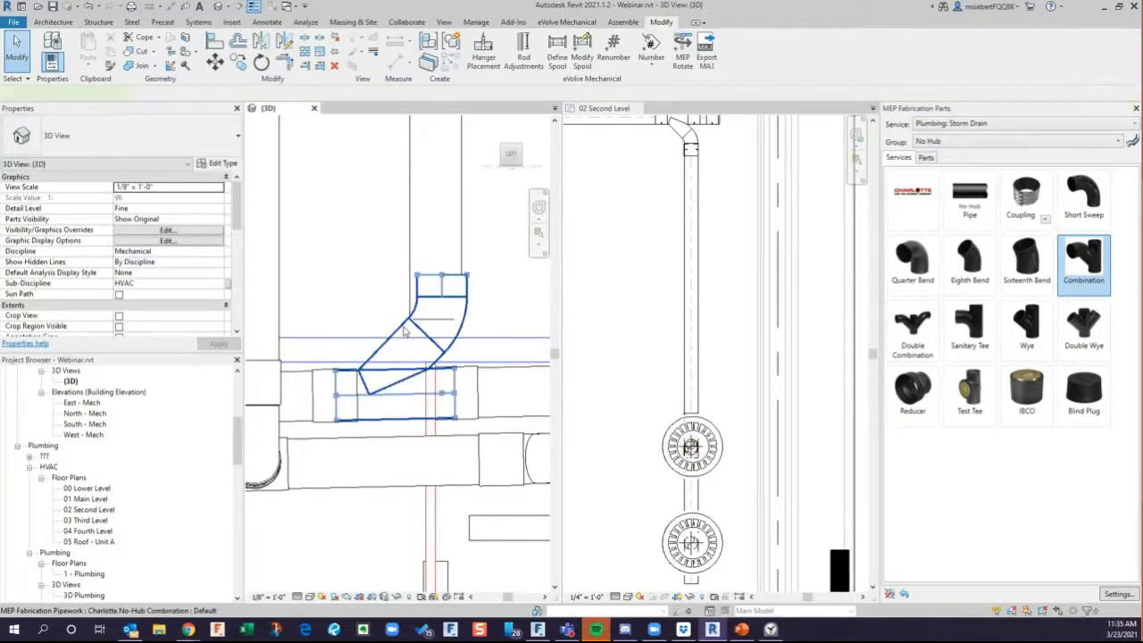
Shift the 3" combination slightly along the branch so its upward outlet lines up with the vertical PVC drop's centreline.
left_click(407, 332)
key("space")
key("space")
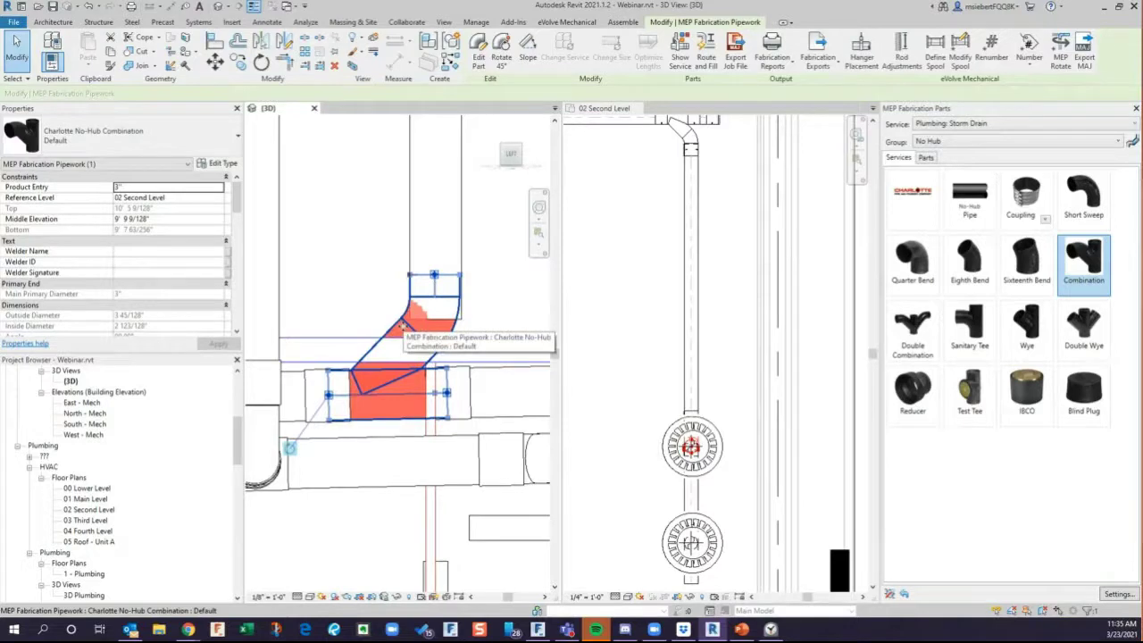
scroll(431, 287, "up", 3)
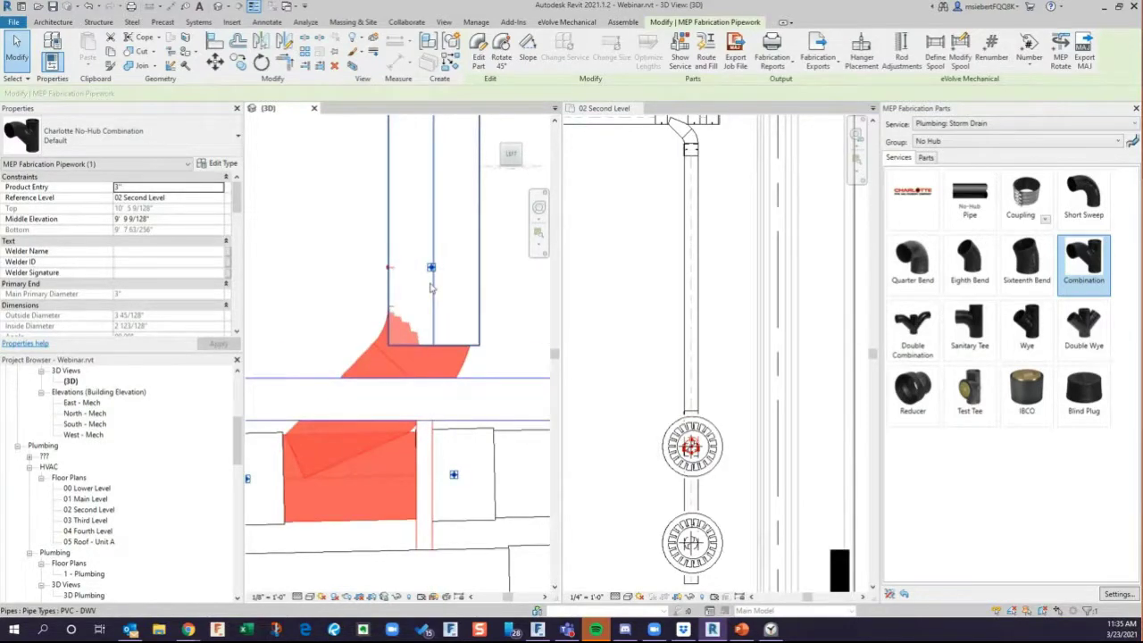
key("Escape")
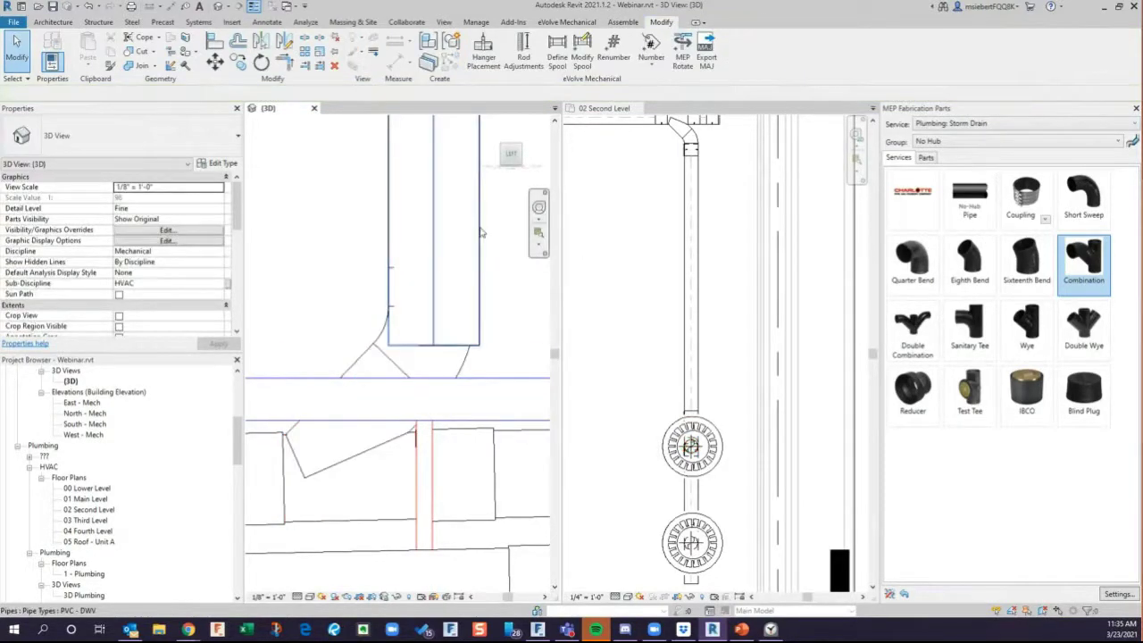
Try to shorten the vertical PVC drop by raising its lower end to the combination's upper outlet.
left_click(454, 268)
left_click_drag(434, 345, 433, 269)
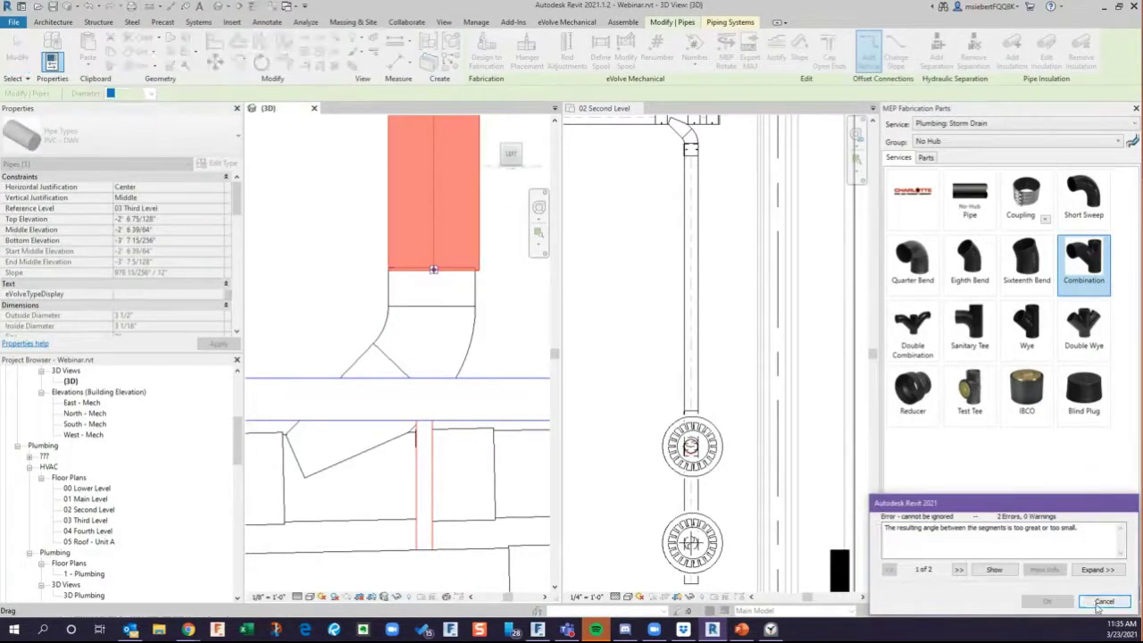
left_click(1104, 601)
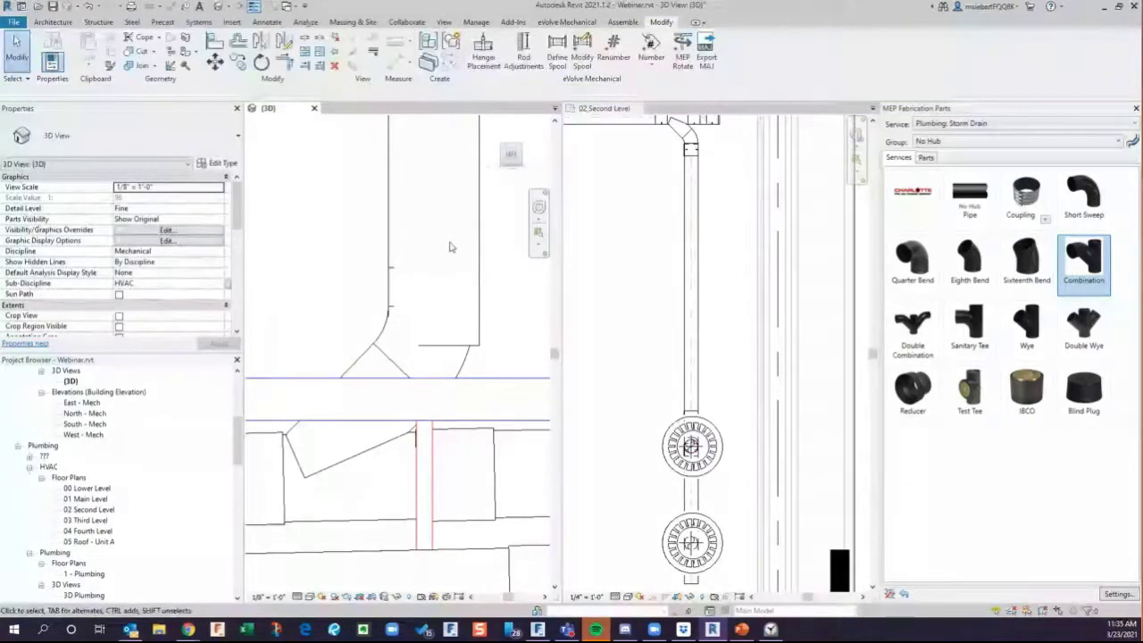
Delete the vertical PVC drop between the roof drain and the 3" combination.
scroll(451, 247, "down", 3)
middle_click_drag(451, 247, 374, 431)
left_click(385, 355)
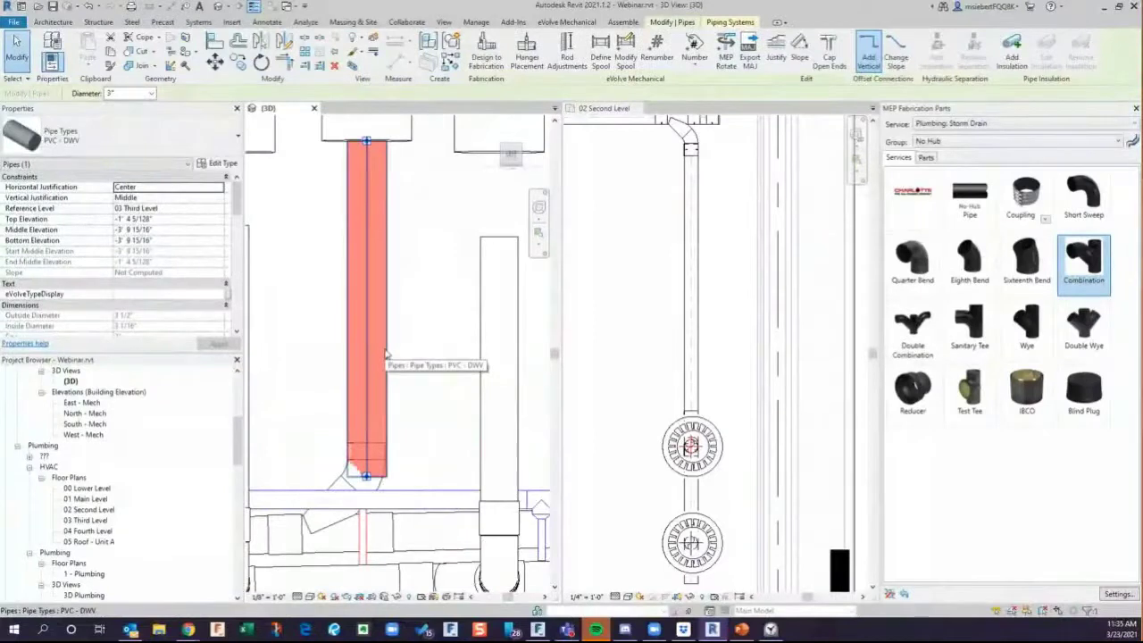
key("Delete")
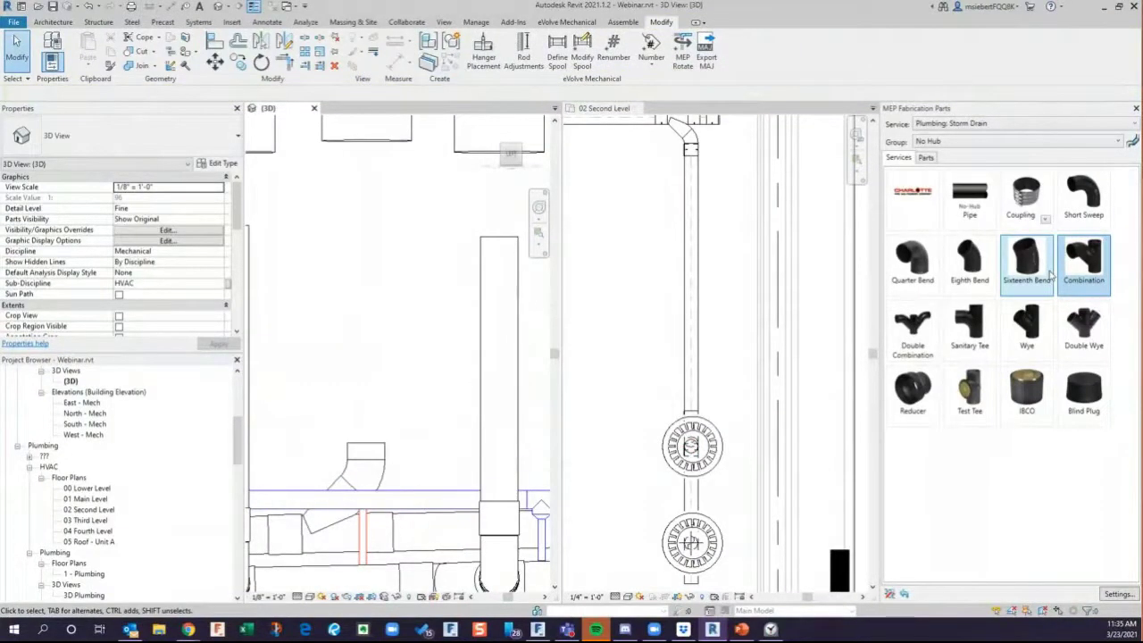
left_click(1132, 141)
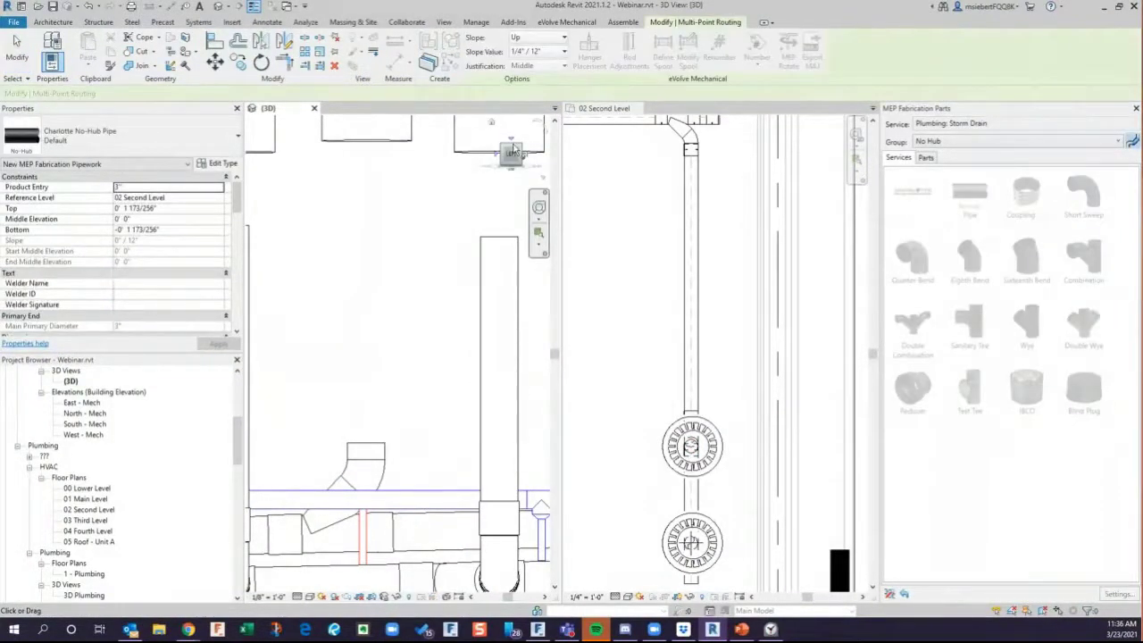
left_click(509, 155)
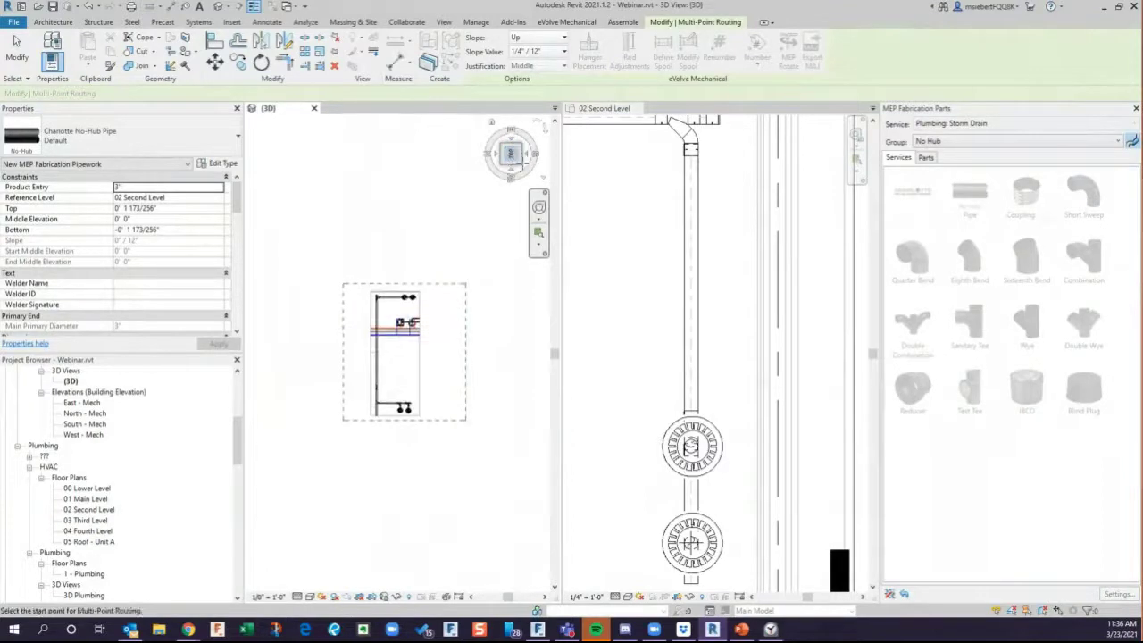
left_click(523, 161)
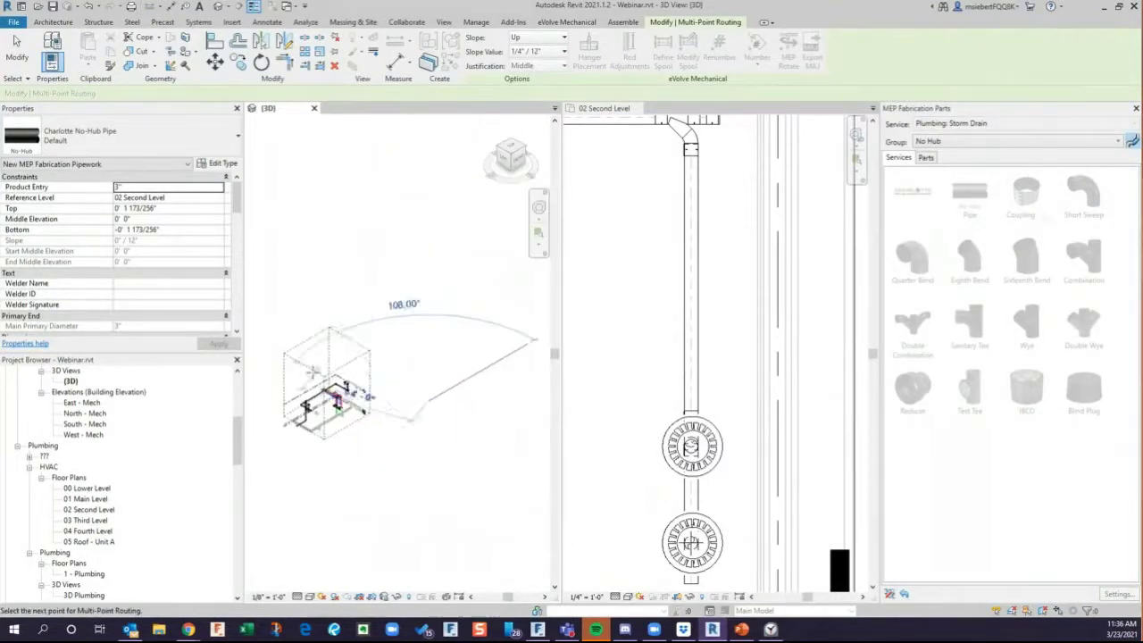
key("Escape")
key("Escape")
Try to route 3" No-Hub pipe up from the combination's outlet with Multi-Point Routing, and delete the resulting pipe stub.
left_click(509, 159)
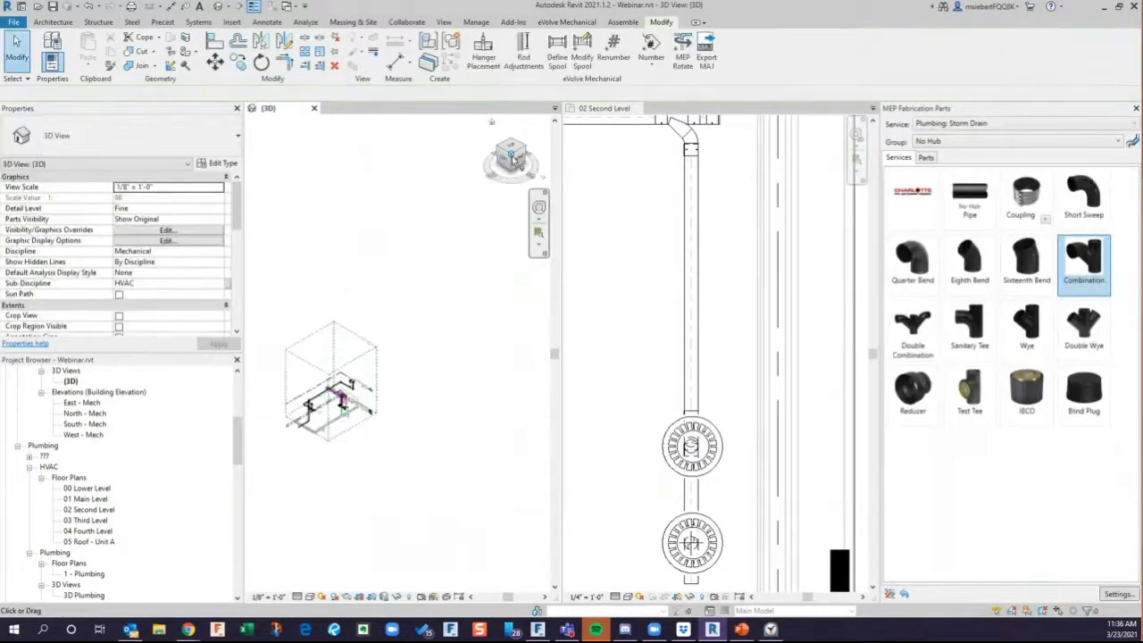
scroll(450, 366, "up", 10)
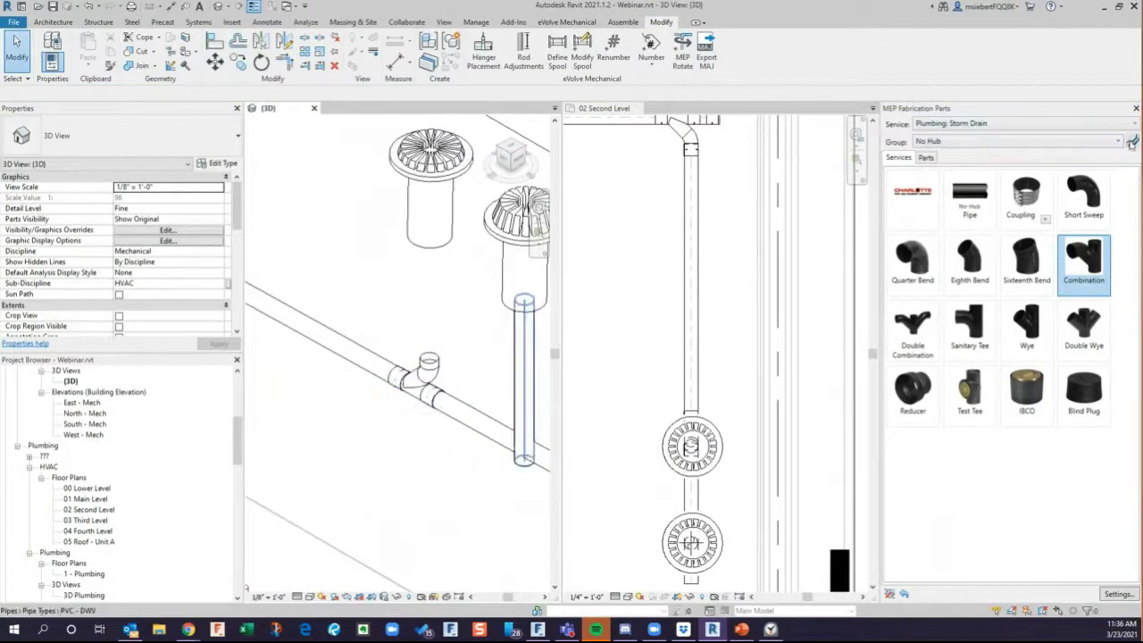
left_click(1130, 141)
left_click(428, 359)
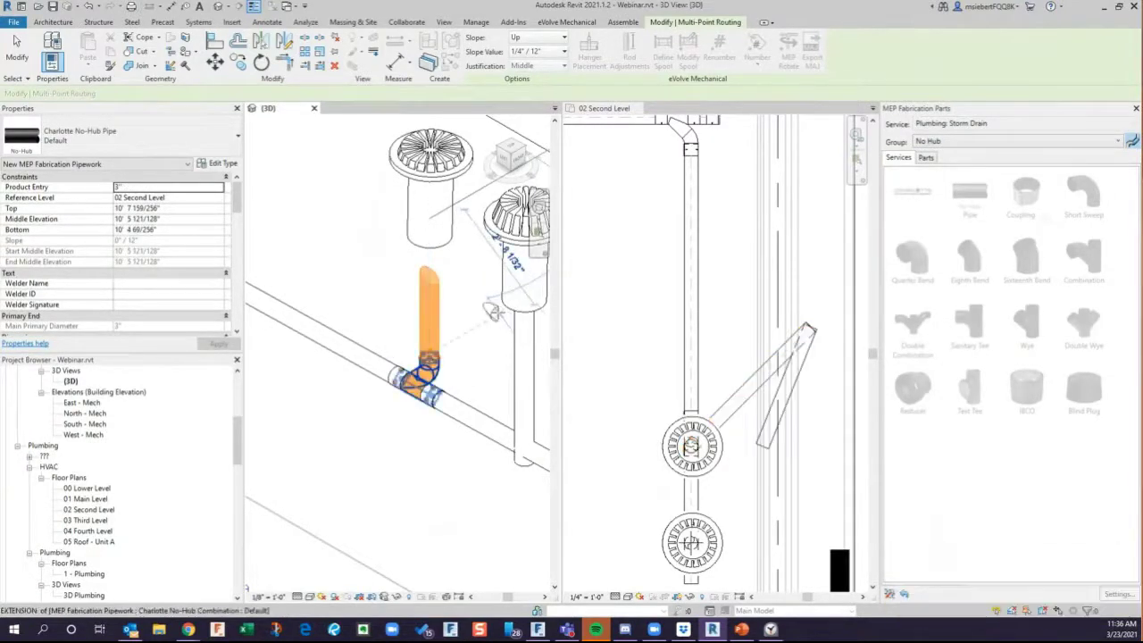
right_click(496, 311)
key("Escape")
key("Escape")
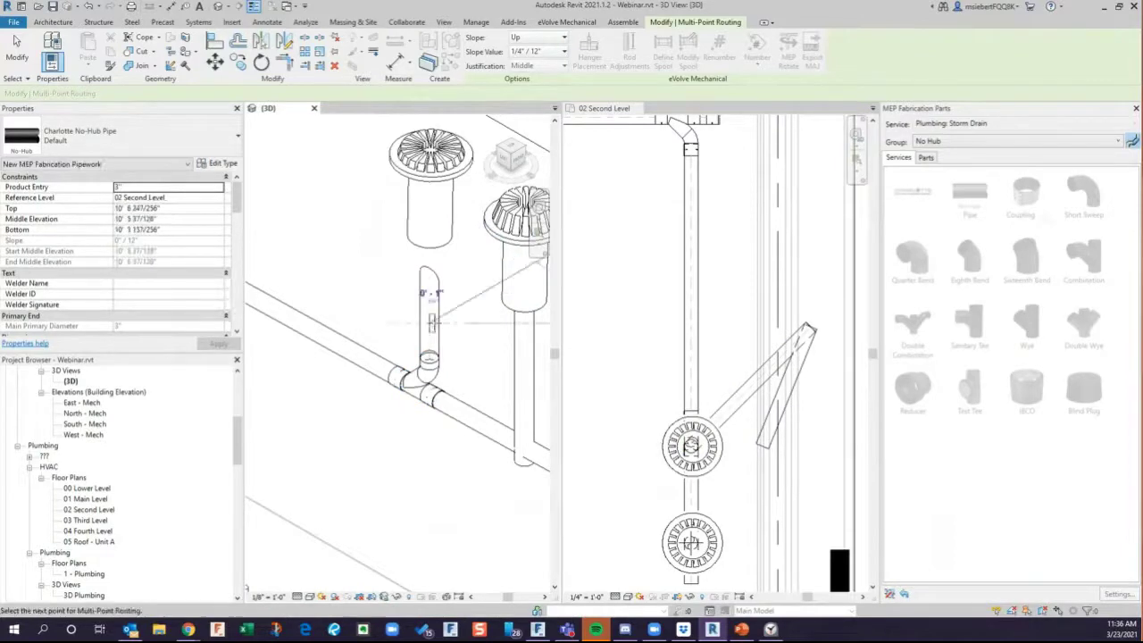
key("Escape")
left_click(429, 321)
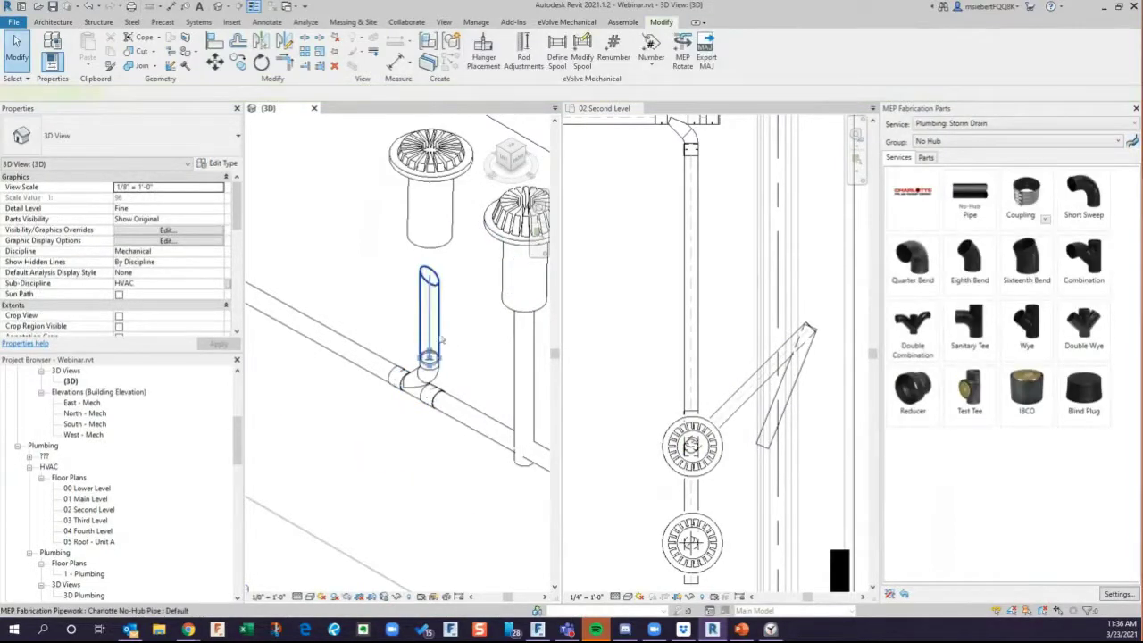
key("Delete")
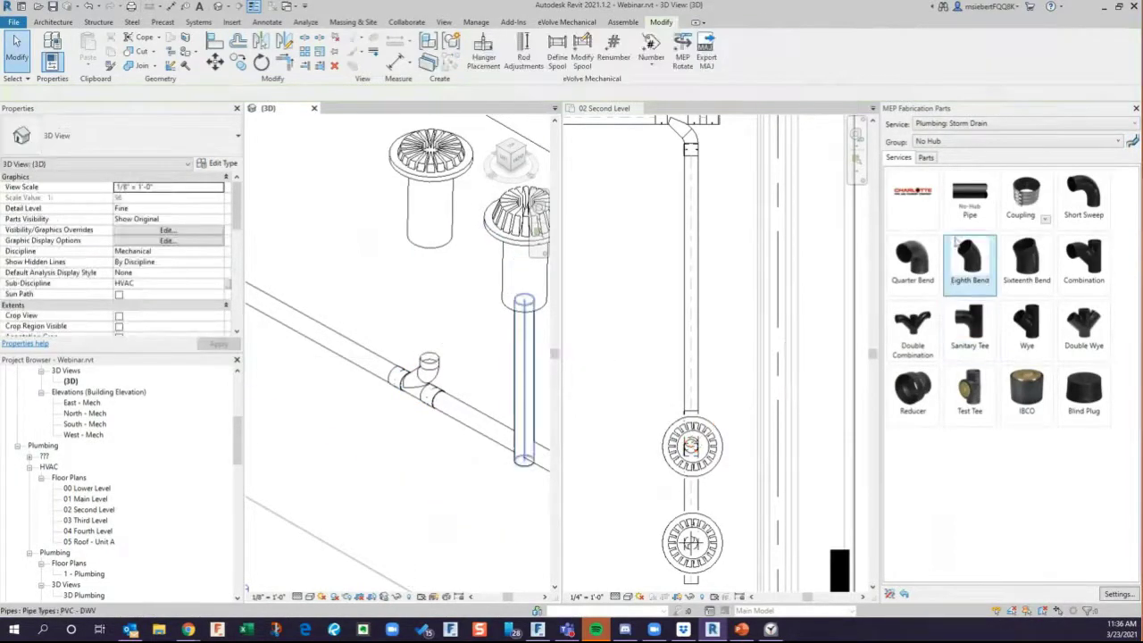
Place a 3" No-Hub pipe from the combination's upper outlet up to the roof drain directly above it.
left_click(969, 198)
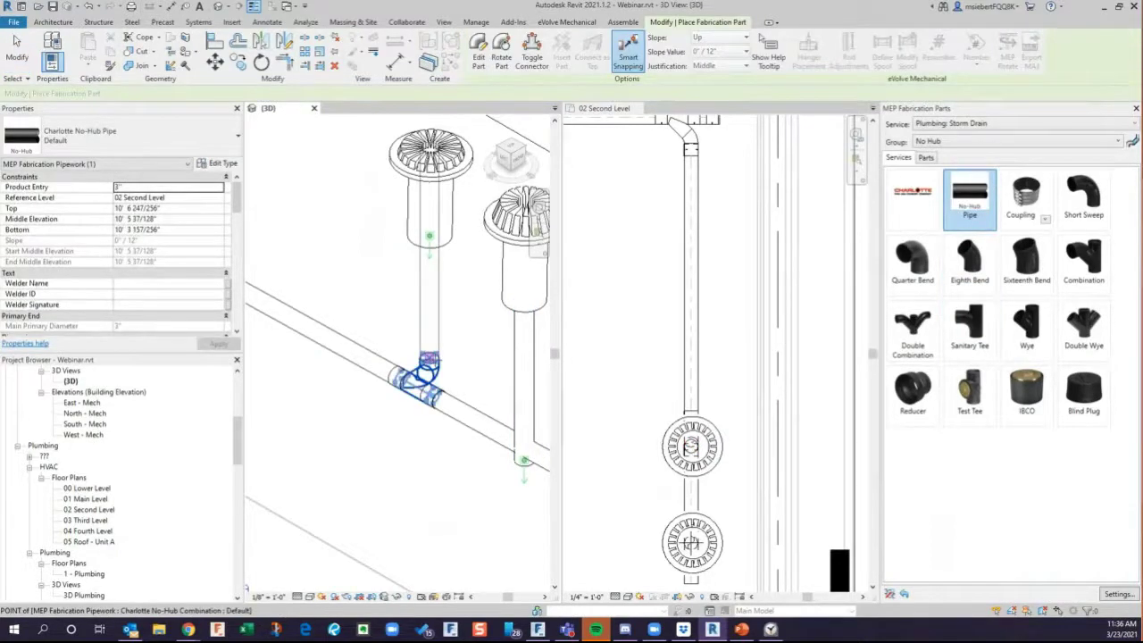
left_click(430, 358)
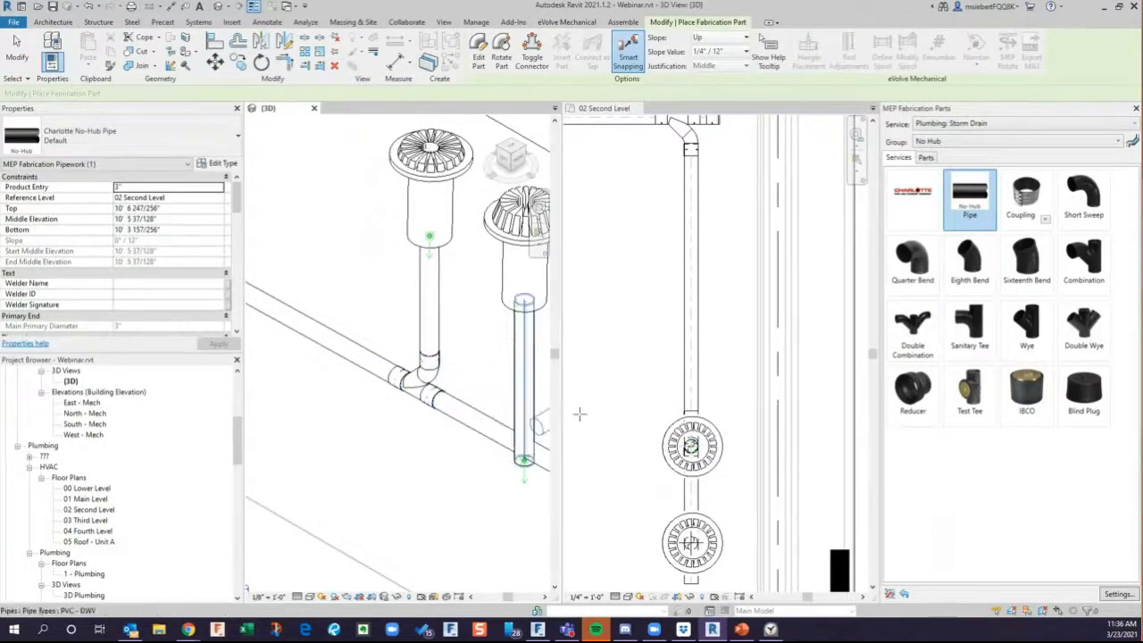
key("Escape")
Insert a 3" No-Hub Combination into the horizontal pipe near the second roof drain, with its branch outlet turned up.
scroll(431, 431, "down", 1)
scroll(431, 431, "down", 2)
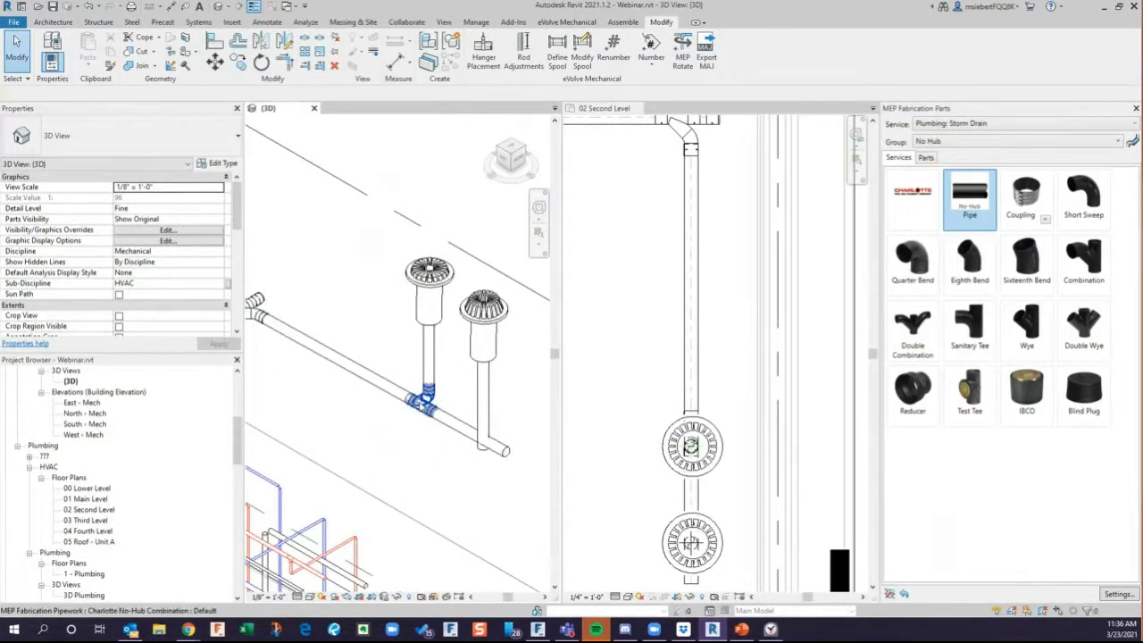
left_click(422, 400)
key("c")
key("s")
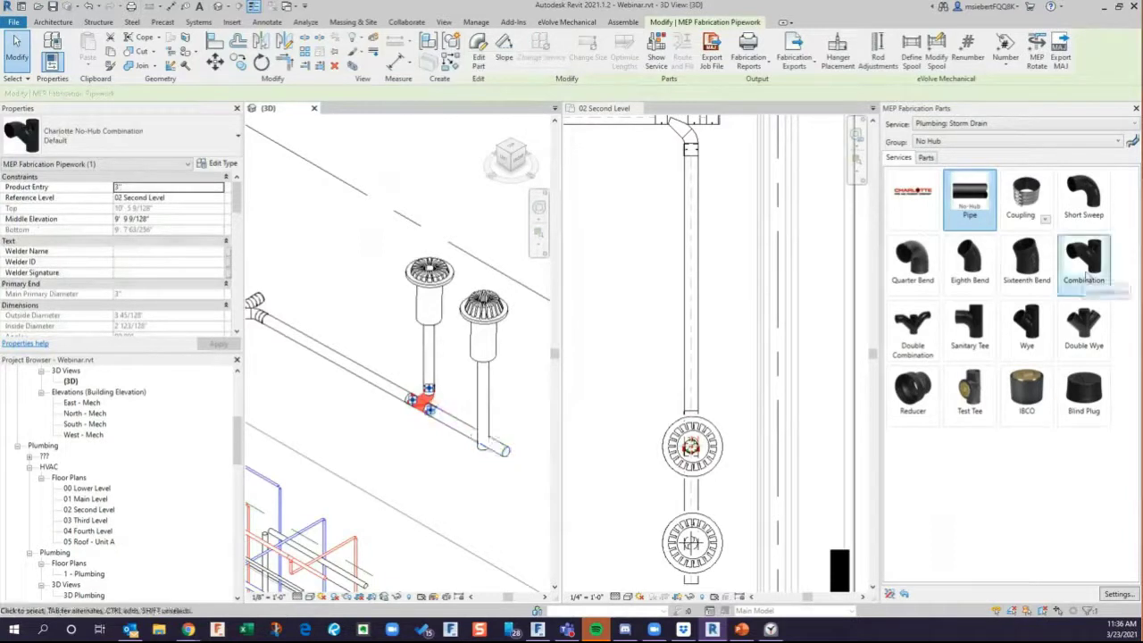
left_click(187, 193)
left_click(219, 188)
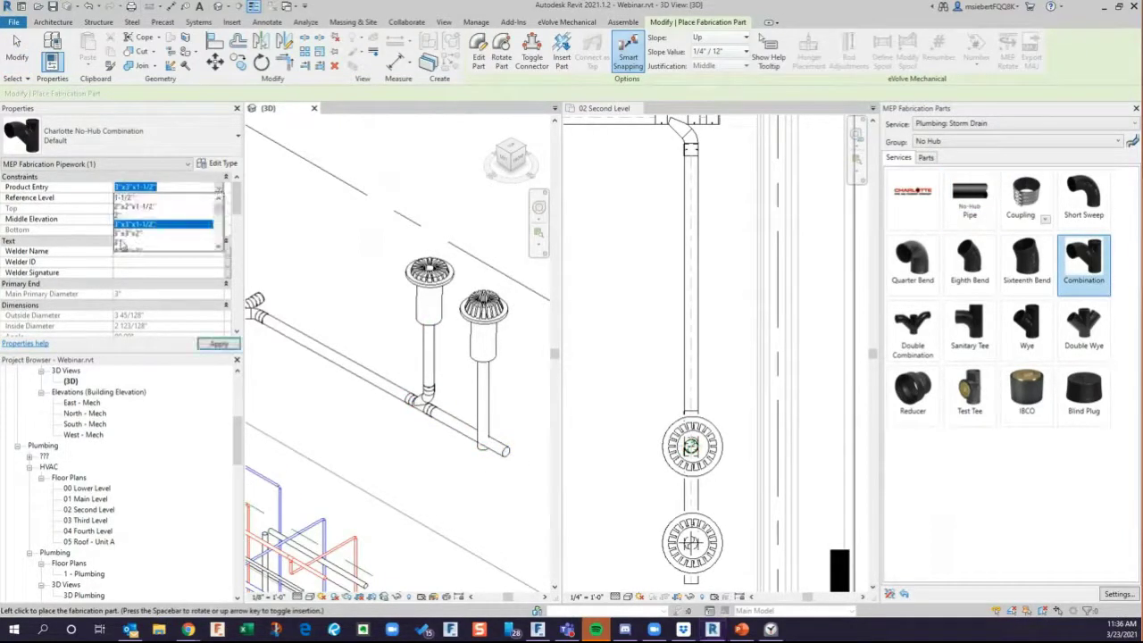
left_click(123, 246)
left_click(565, 59)
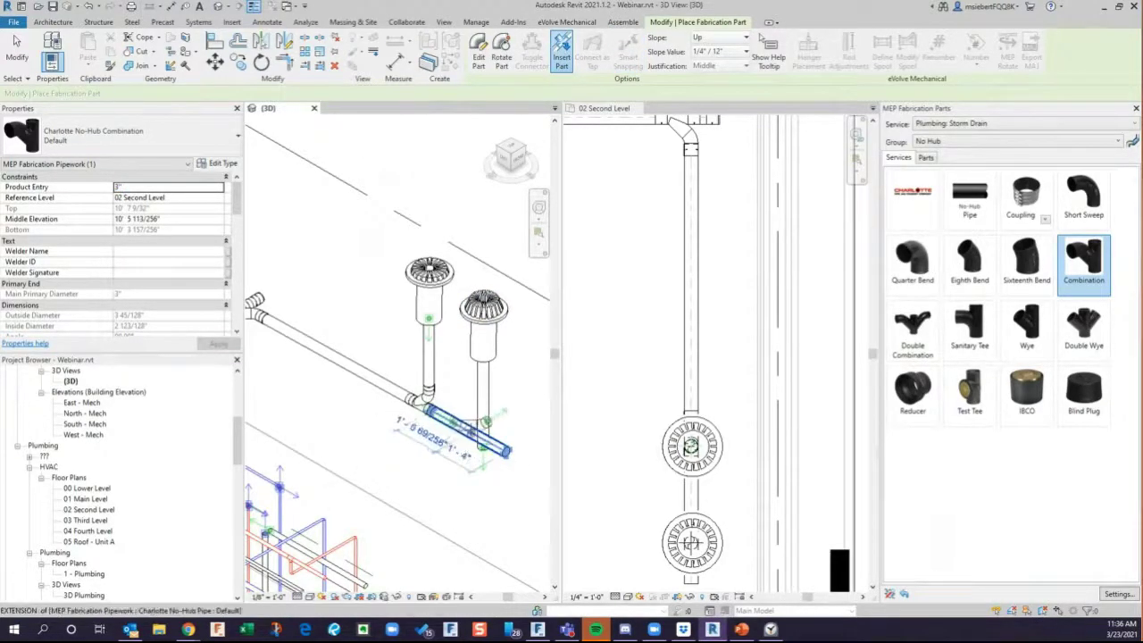
key("space")
key("space")
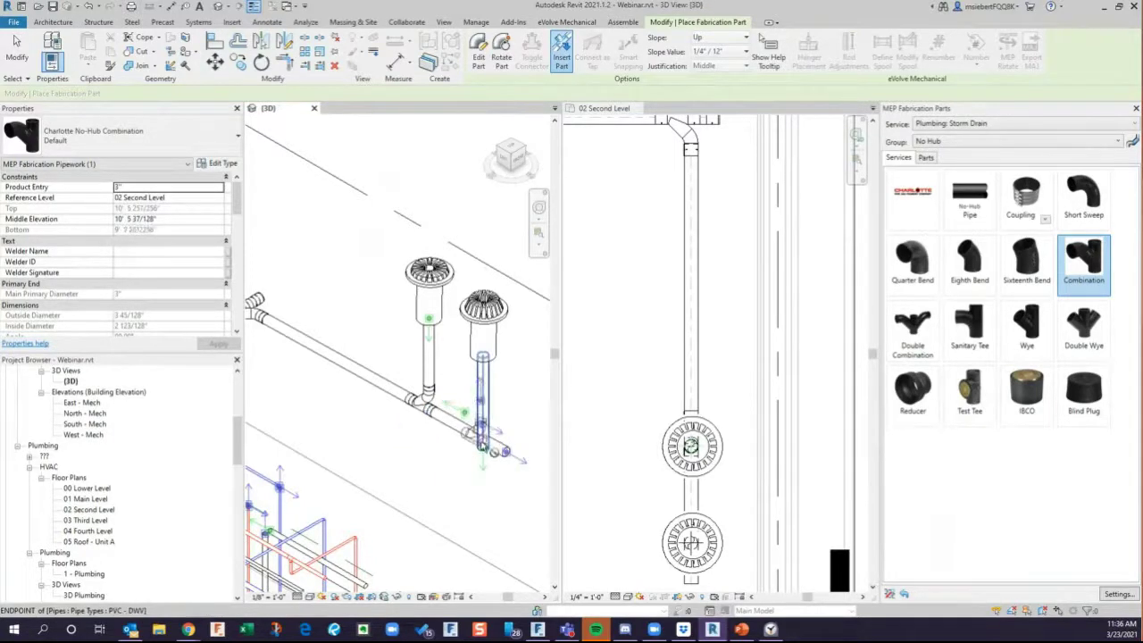
scroll(482, 439, "up", 6)
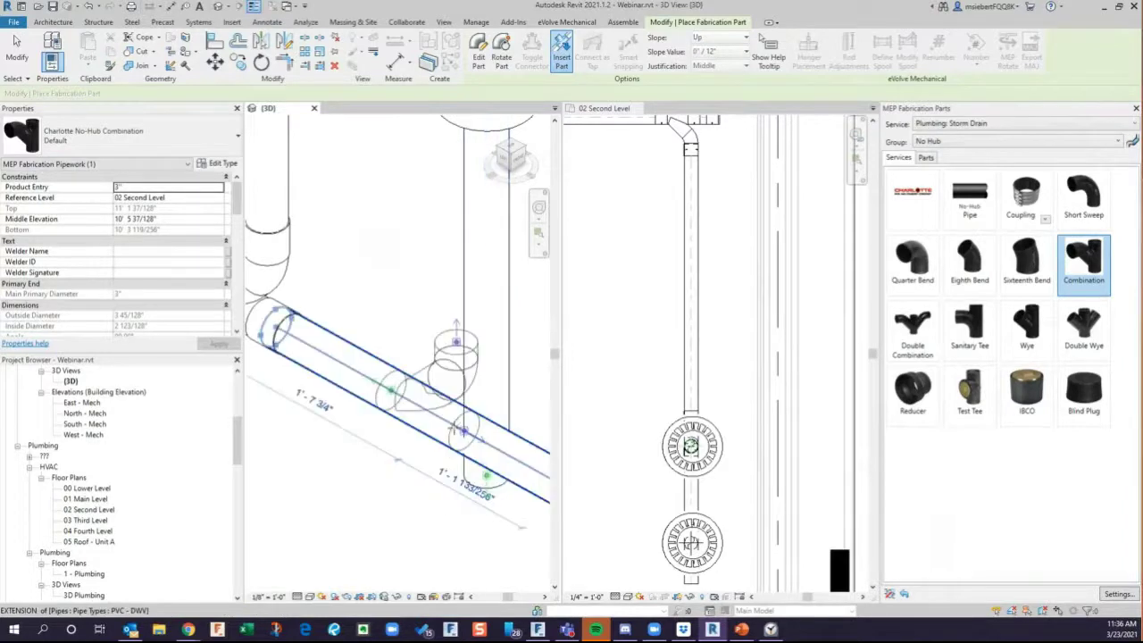
left_click(458, 432)
key("Escape")
key("Escape")
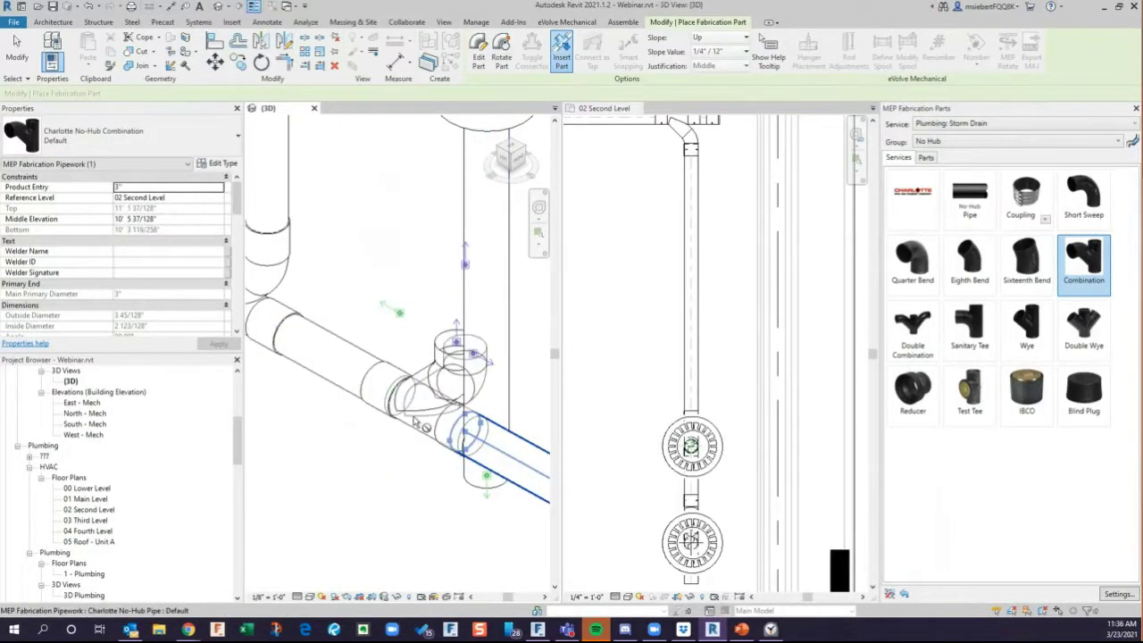
Nudge the new combination along the horizontal pipe until its upper outlet sits directly beneath the second roof drain.
left_click(415, 409)
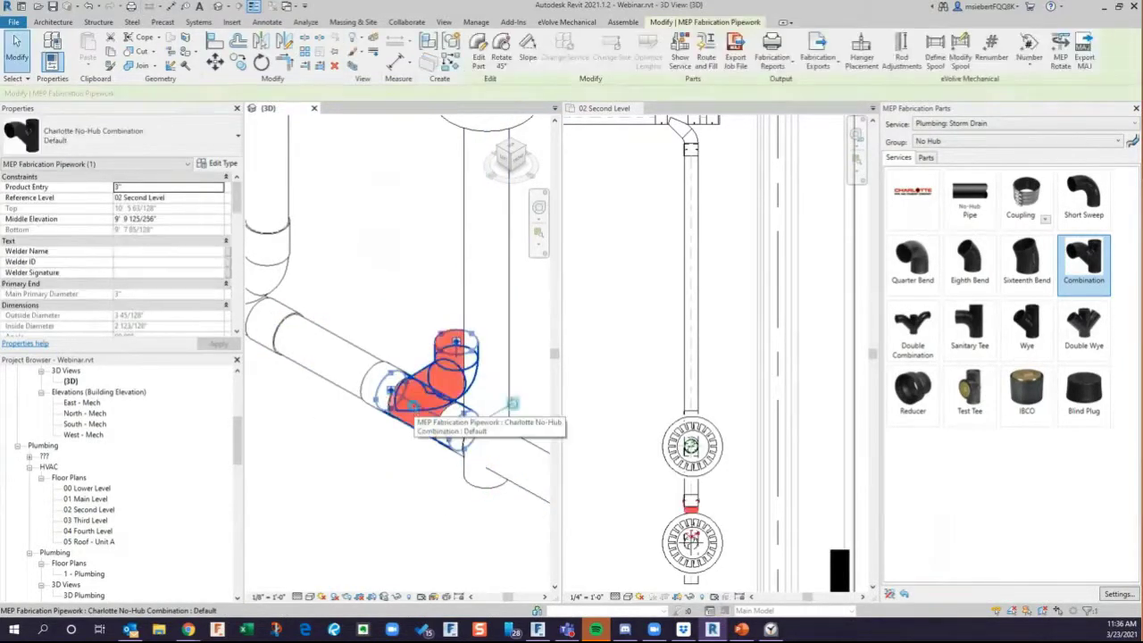
key("space")
key("space")
key("space")
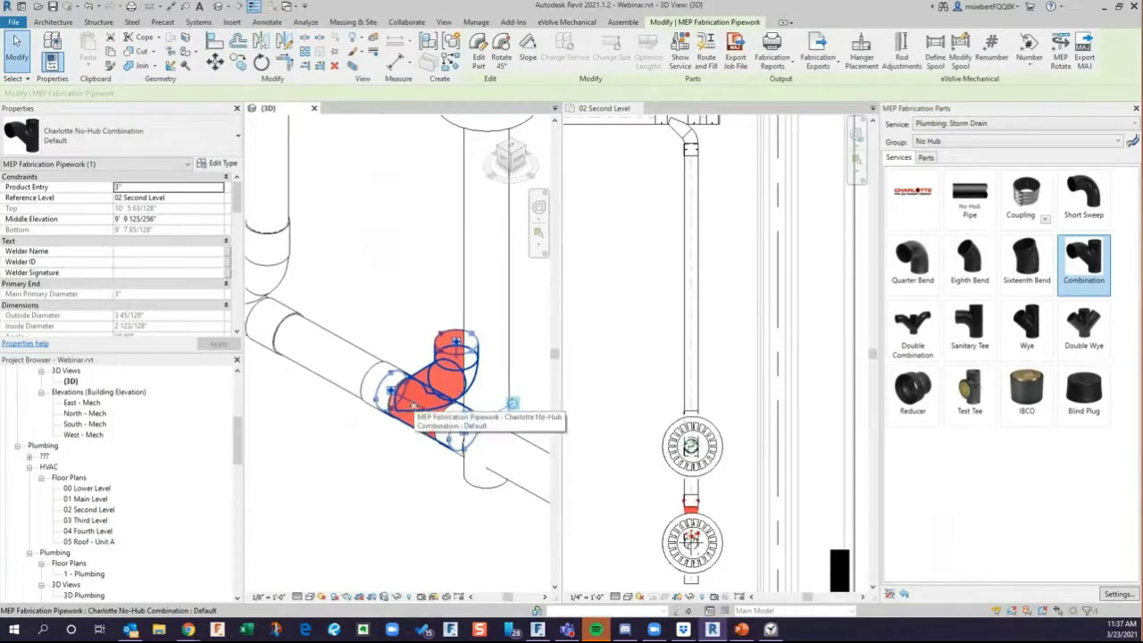
key("space")
key("space")
key("space")
key("space")
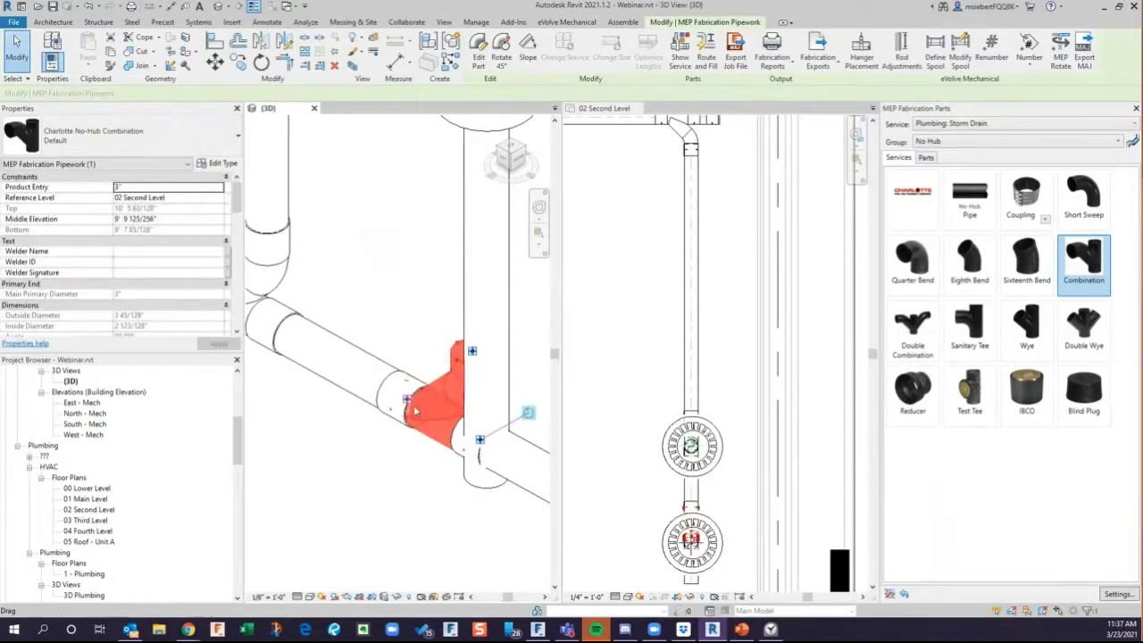
key("space")
key("space")
key("space")
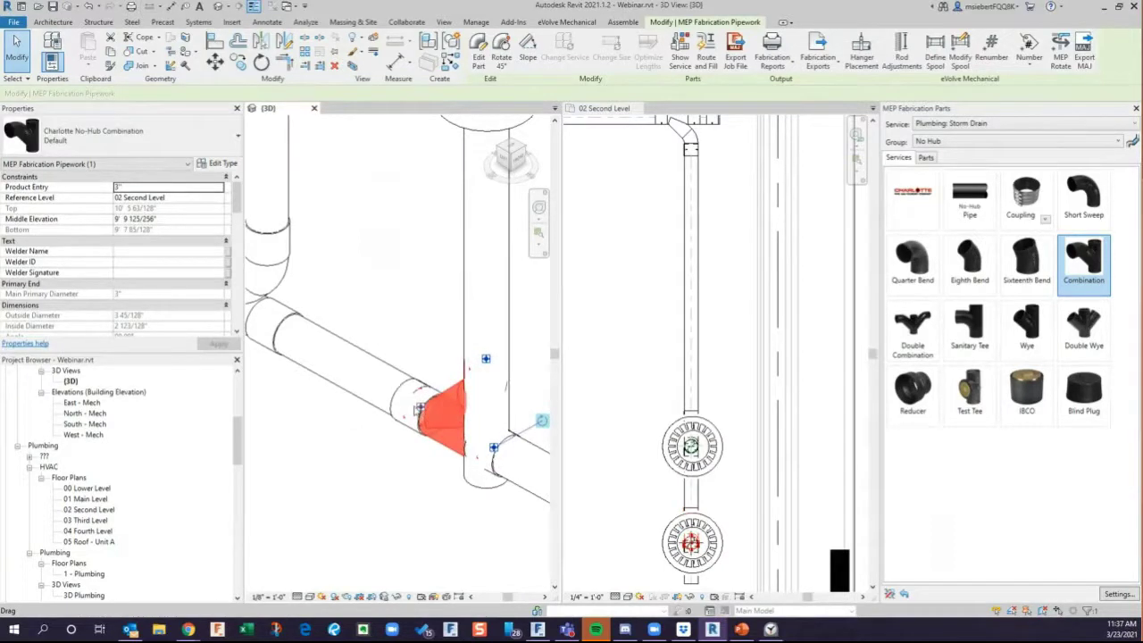
left_click(414, 266)
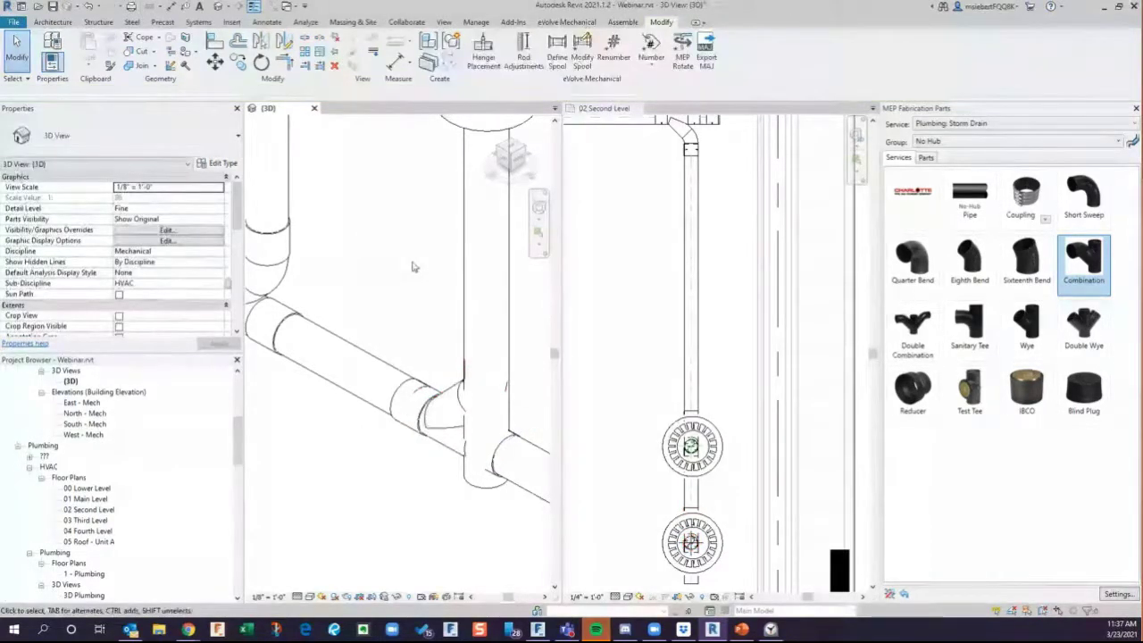
Replace the second drain's vertical PVC drop with 3" No-Hub pipe between the combination's upper outlet and the drain.
scroll(412, 264, "down", 1)
left_click(486, 304)
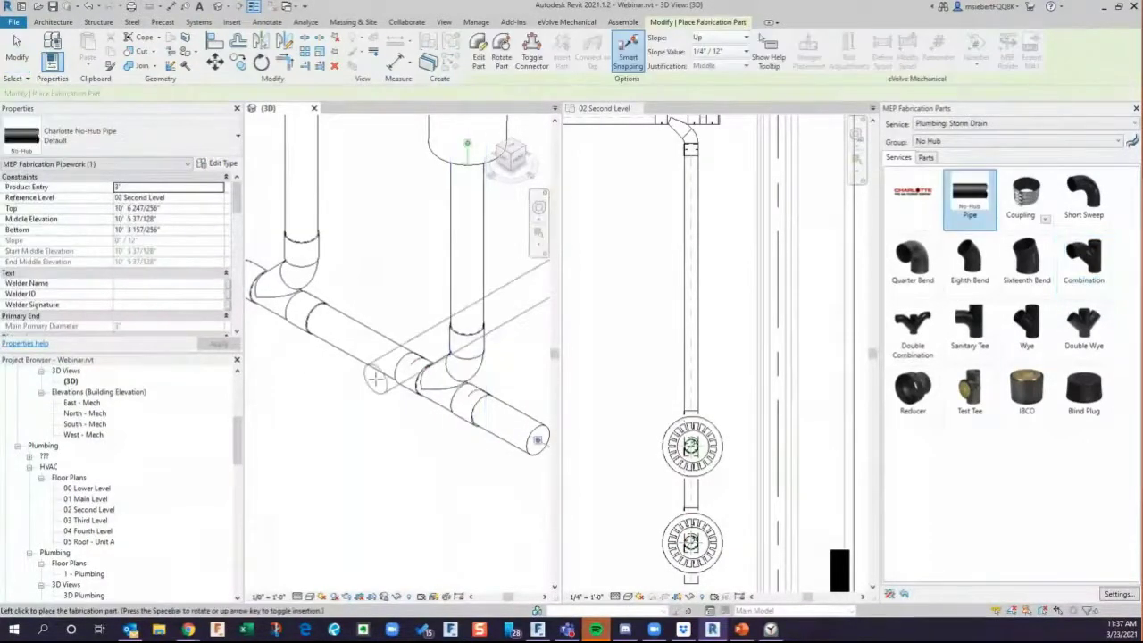
scroll(376, 384, "down", 2)
key("Escape")
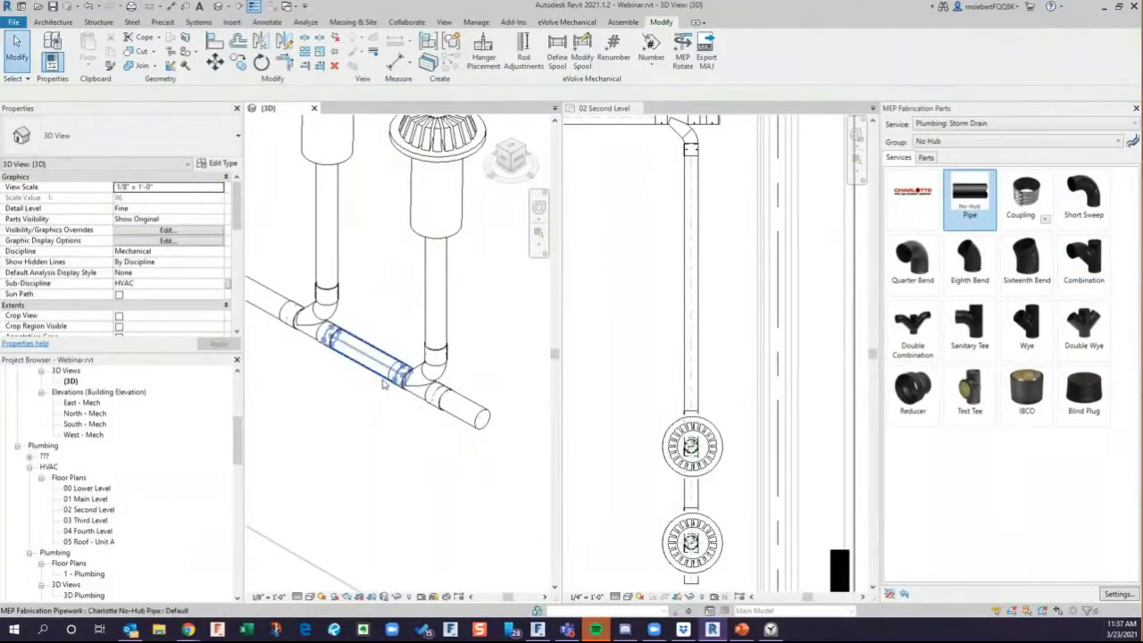
Cap the open end of the horizontal run past the second combination with a 3" No-Hub Blind Plug.
left_click(1083, 393)
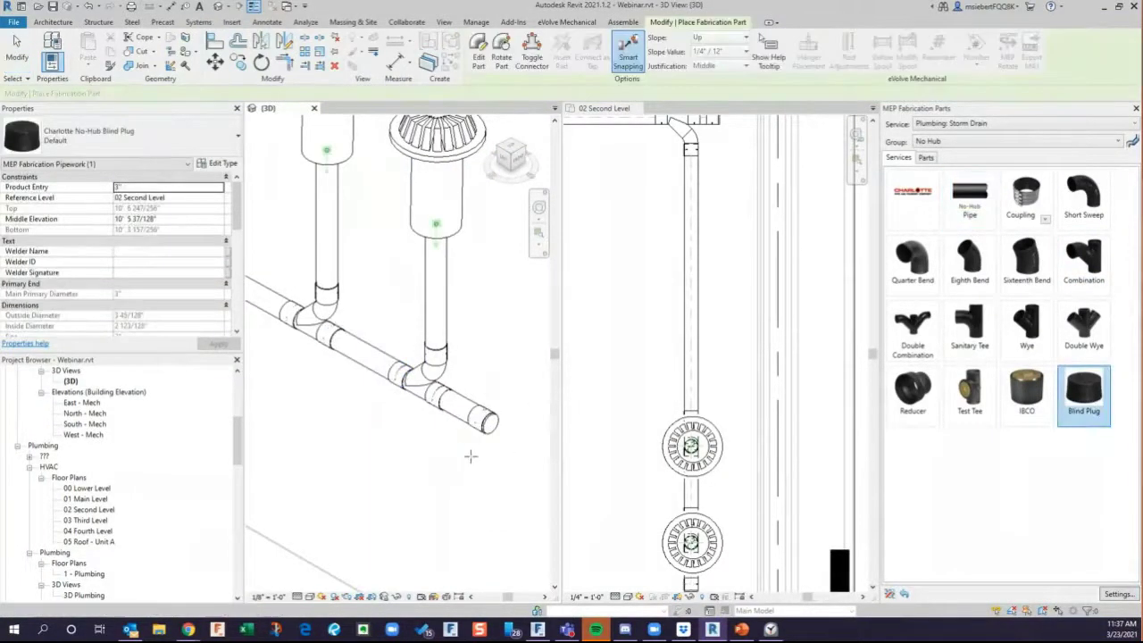
scroll(469, 456, "down", 3)
scroll(470, 456, "down", 1)
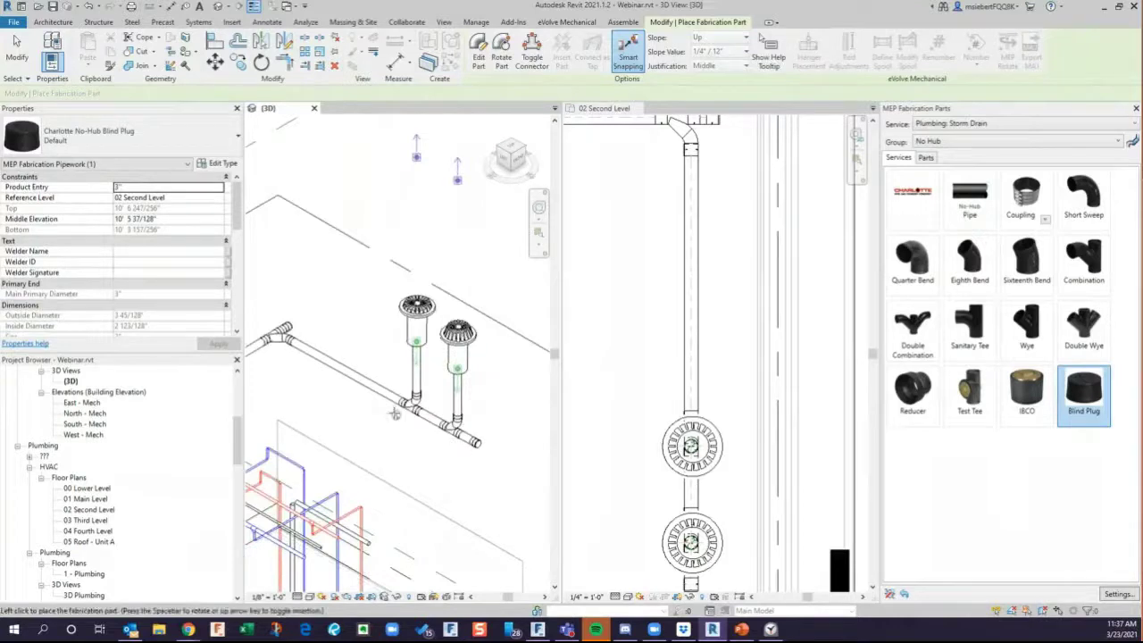
Examine the storm drain run between both pairs of roof drains in the 3D view and the 02 Second Level plan.
scroll(718, 259, "down", 4)
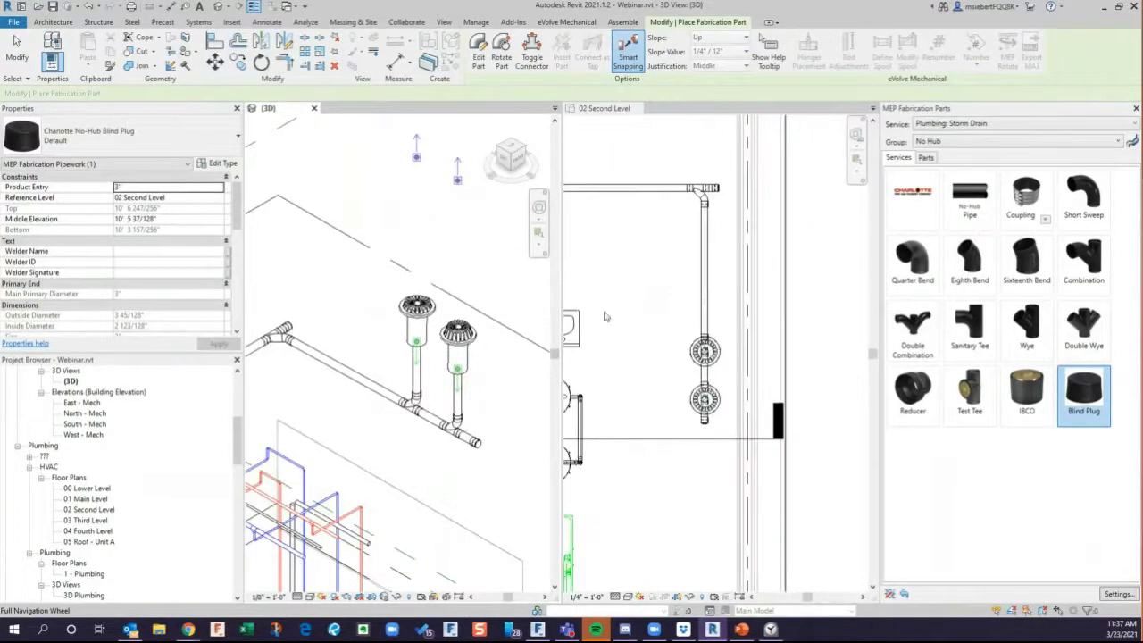
left_click(729, 300)
scroll(791, 290, "down", 1)
scroll(792, 289, "down", 4)
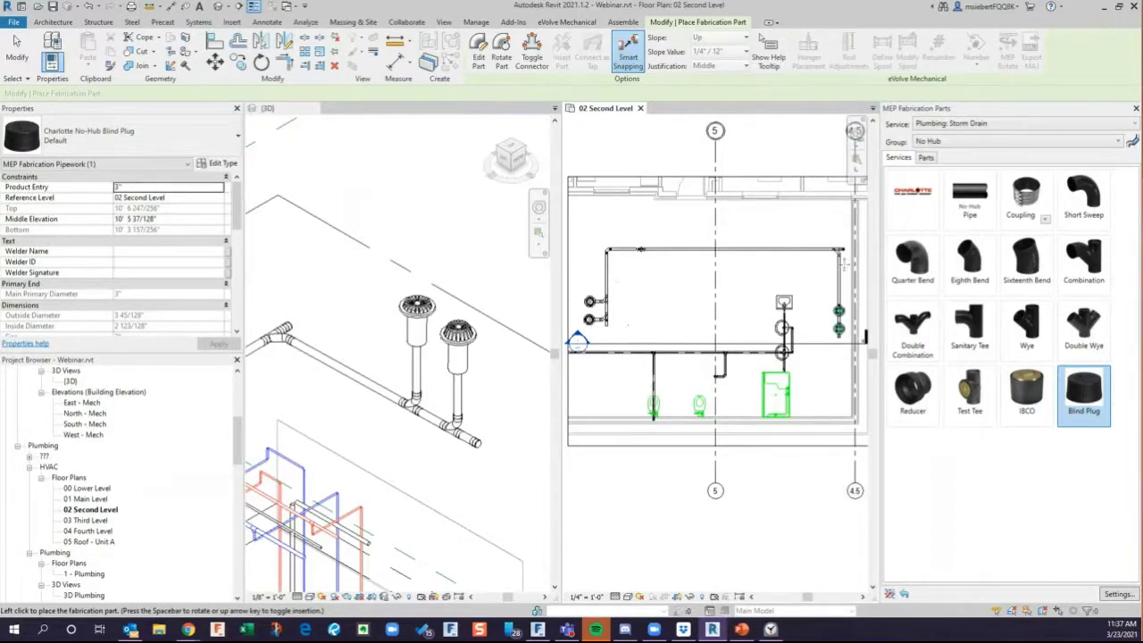
scroll(485, 328, "down", 5)
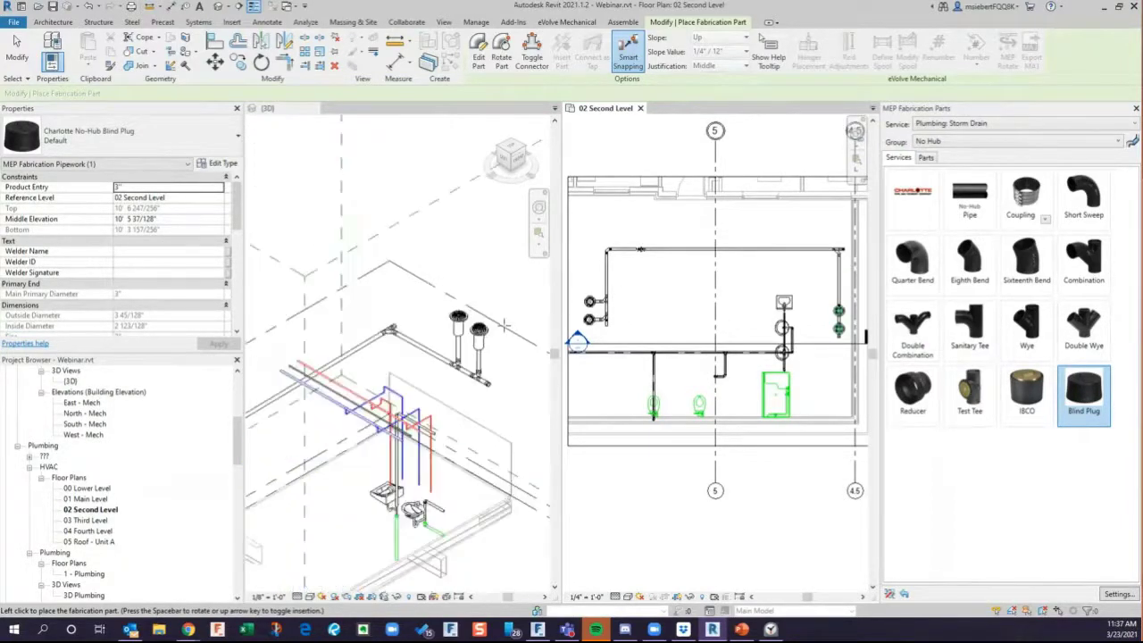
scroll(337, 448, "up", 2)
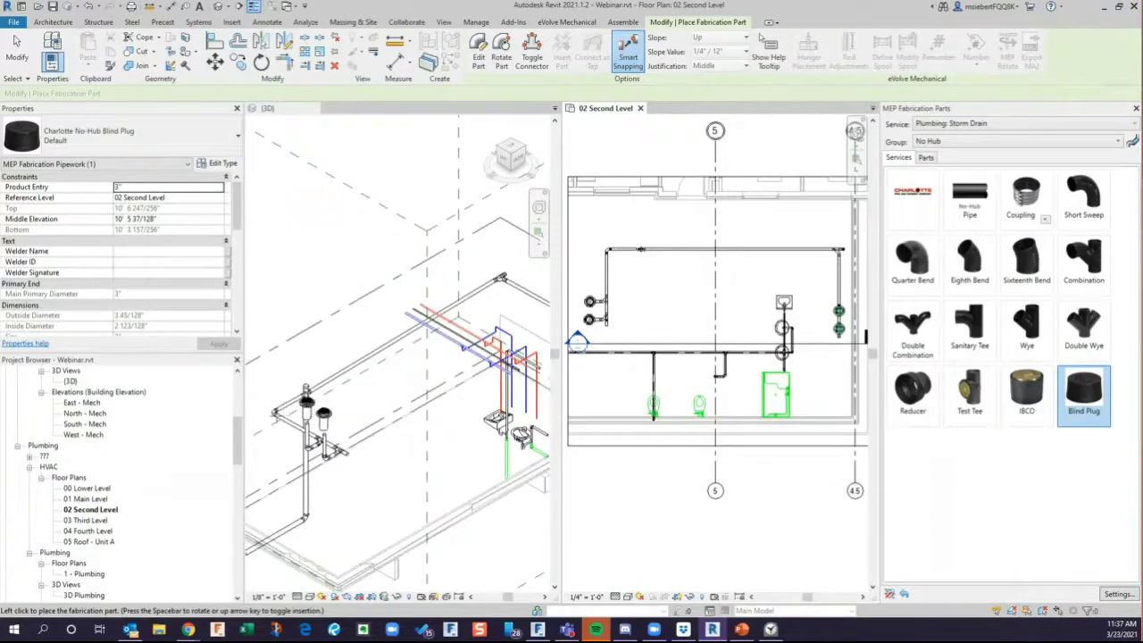
scroll(282, 414, "up", 2)
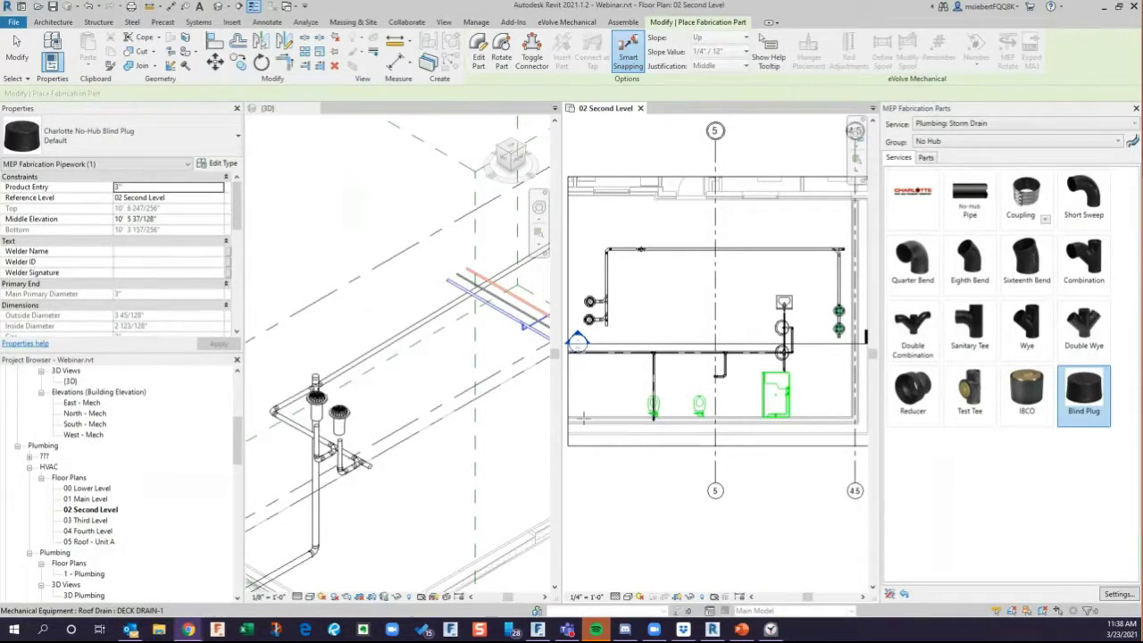
scroll(687, 274, "down", 1)
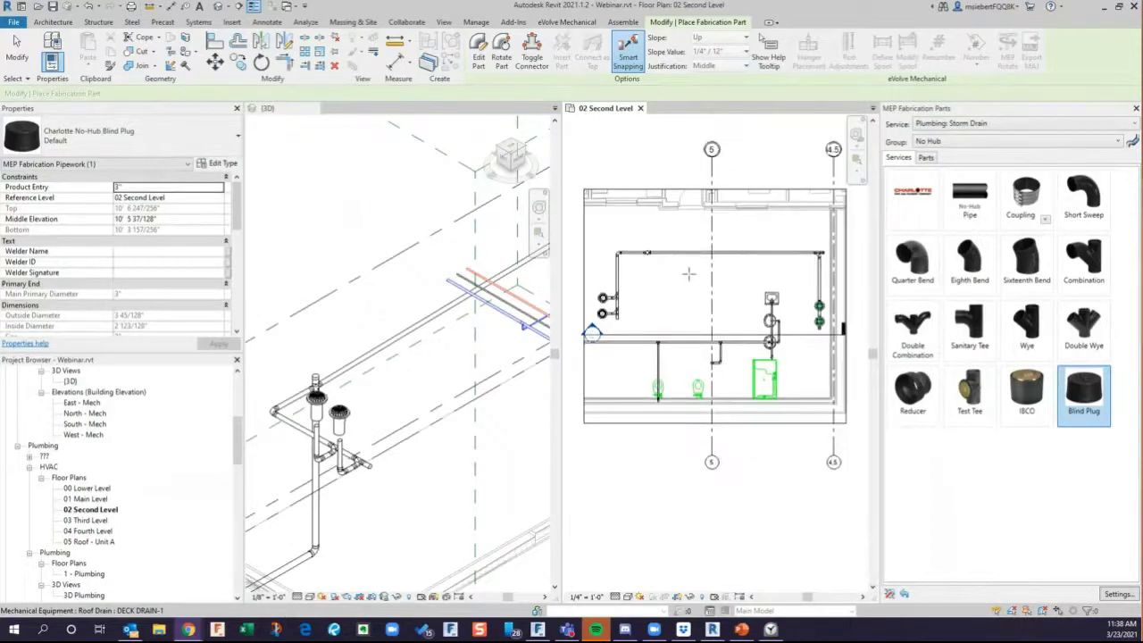
scroll(687, 275, "down", 1)
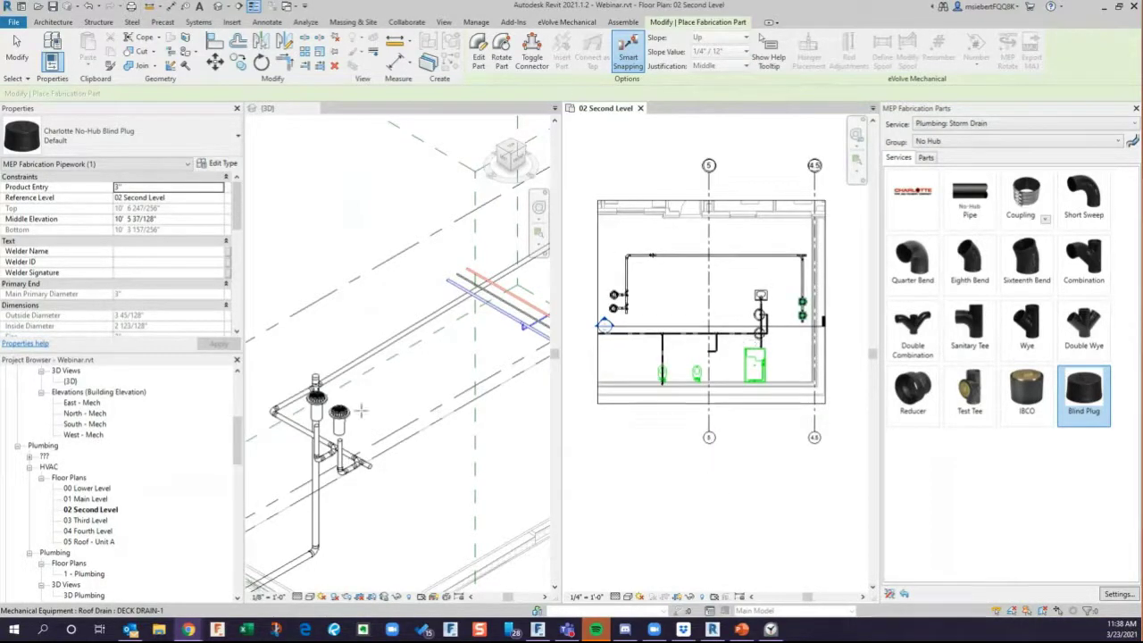
scroll(361, 411, "down", 1)
scroll(362, 411, "down", 1)
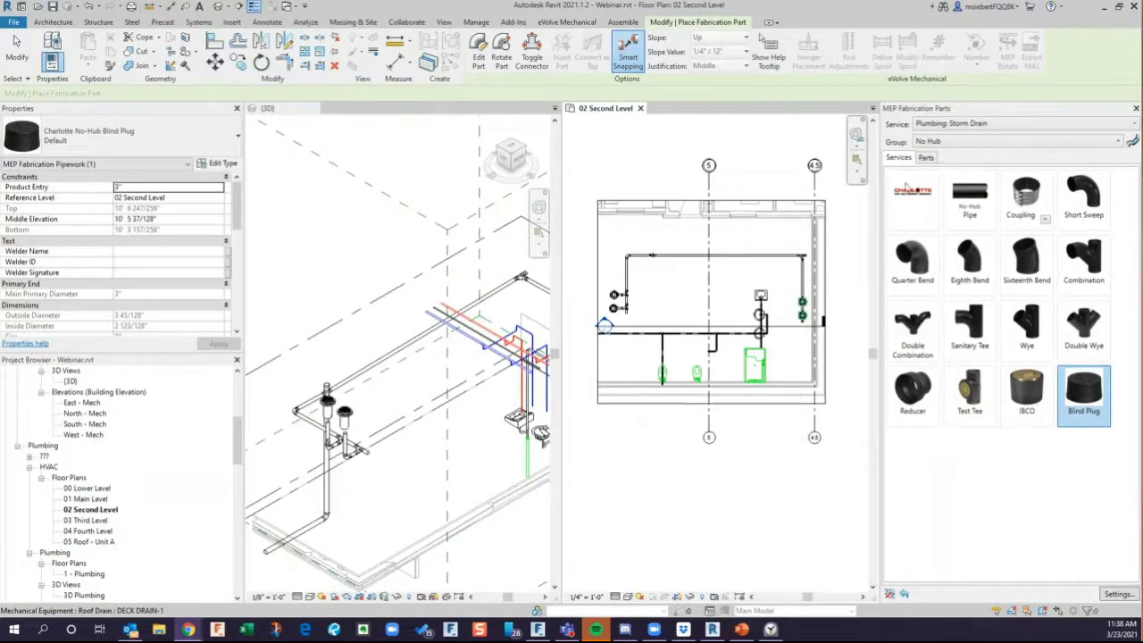
Switch to ESTmep, inspect the Angle Tolerance option of the No-Hub Short Sweep fitting, and close it without changes.
left_click(536, 629)
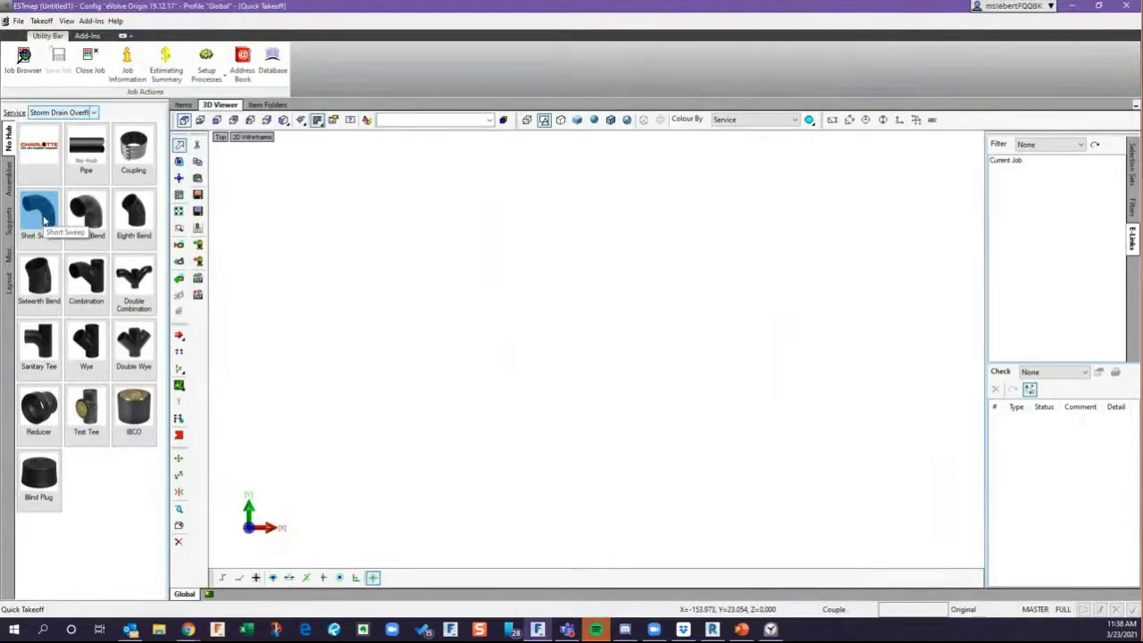
right_click(43, 219)
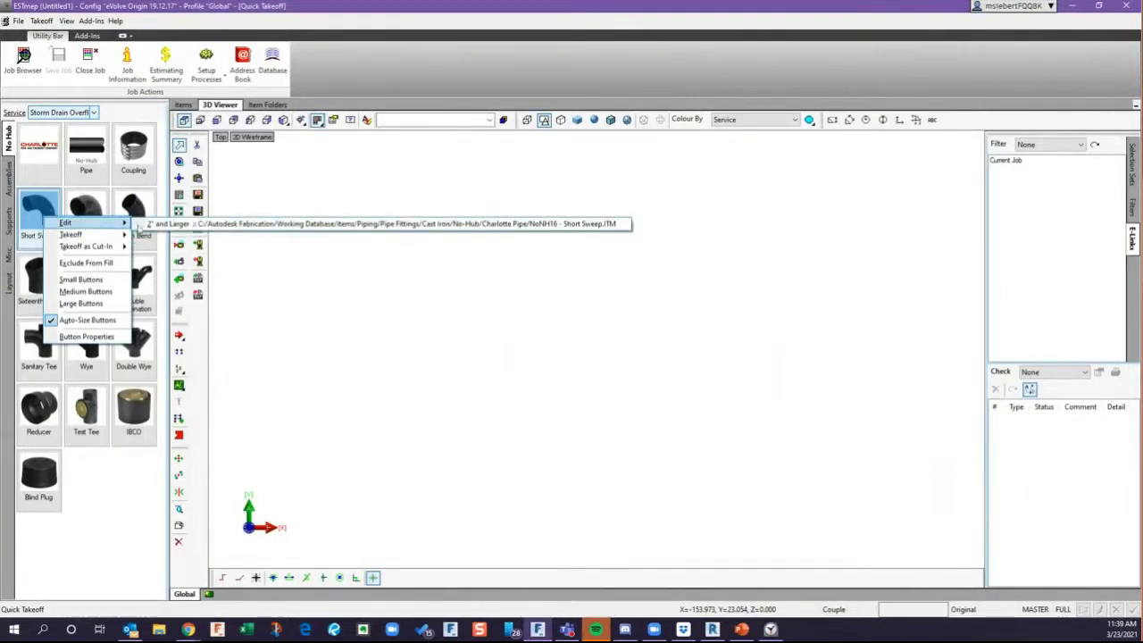
left_click(189, 225)
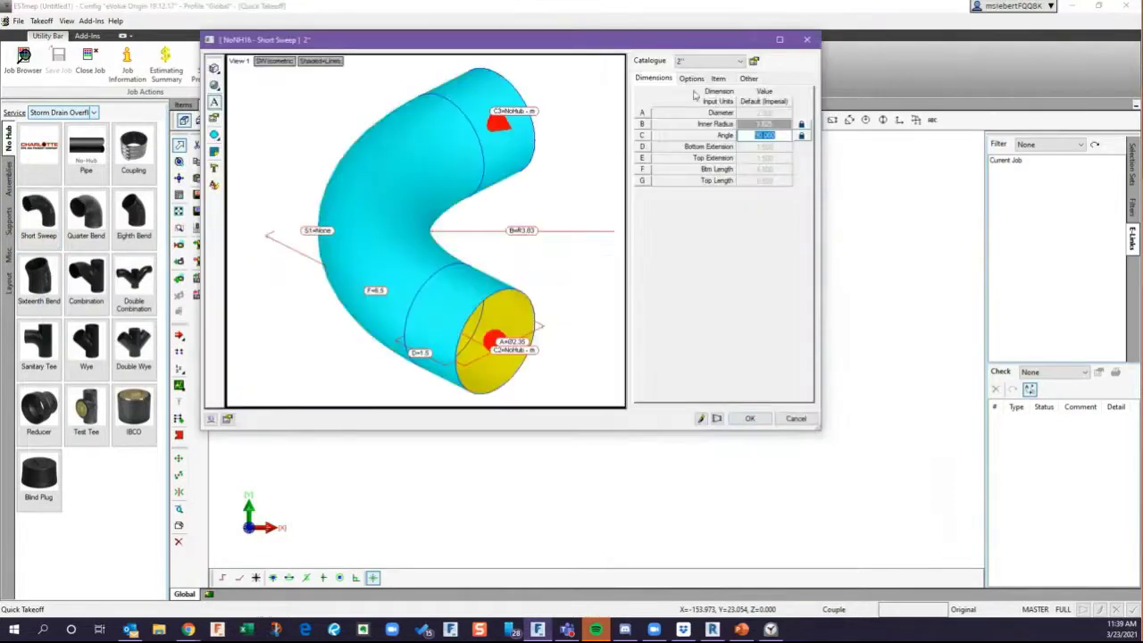
left_click(692, 79)
left_click(778, 124)
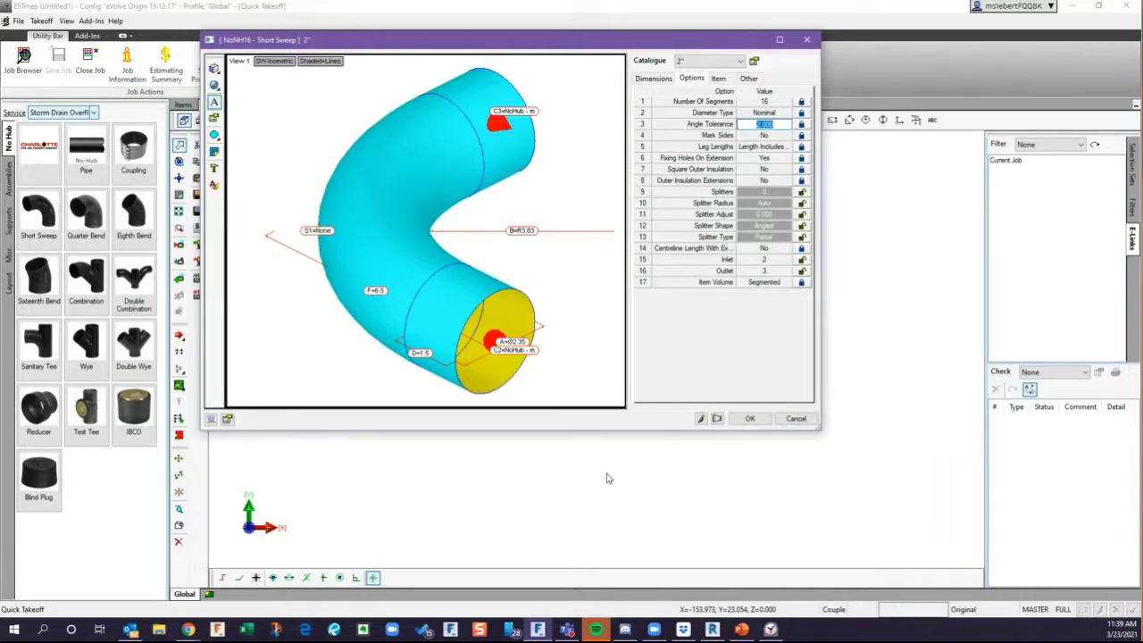
left_click(803, 419)
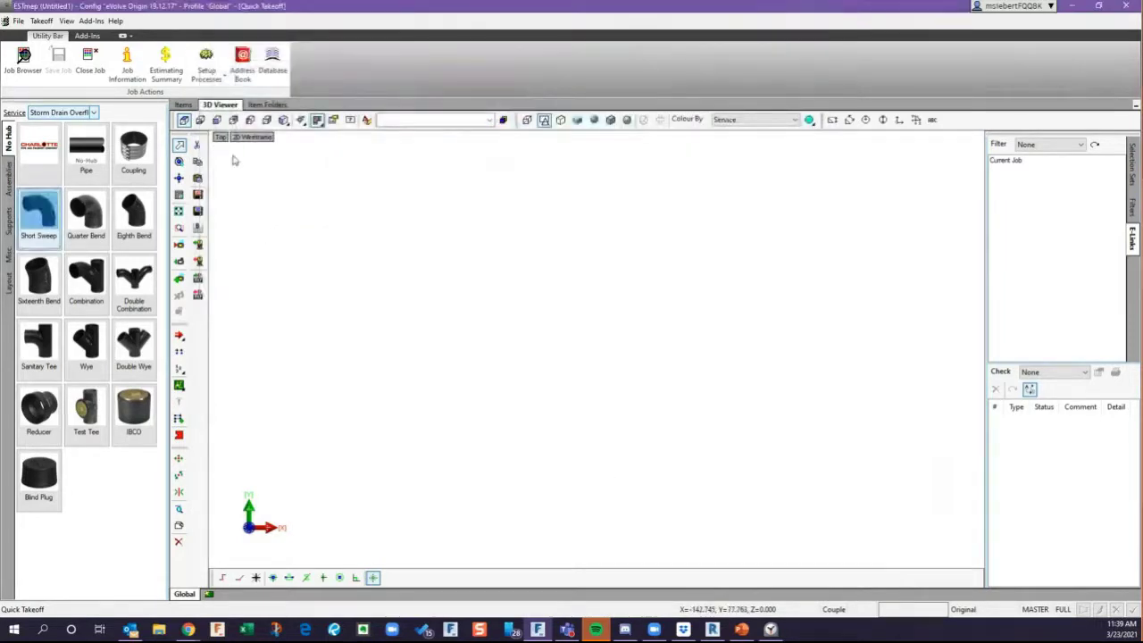
Check the Ignore Fitting Angle Tolerances setting of the Storm Drain Overflow service, cancel the setup, and return to Revit.
left_click(14, 112)
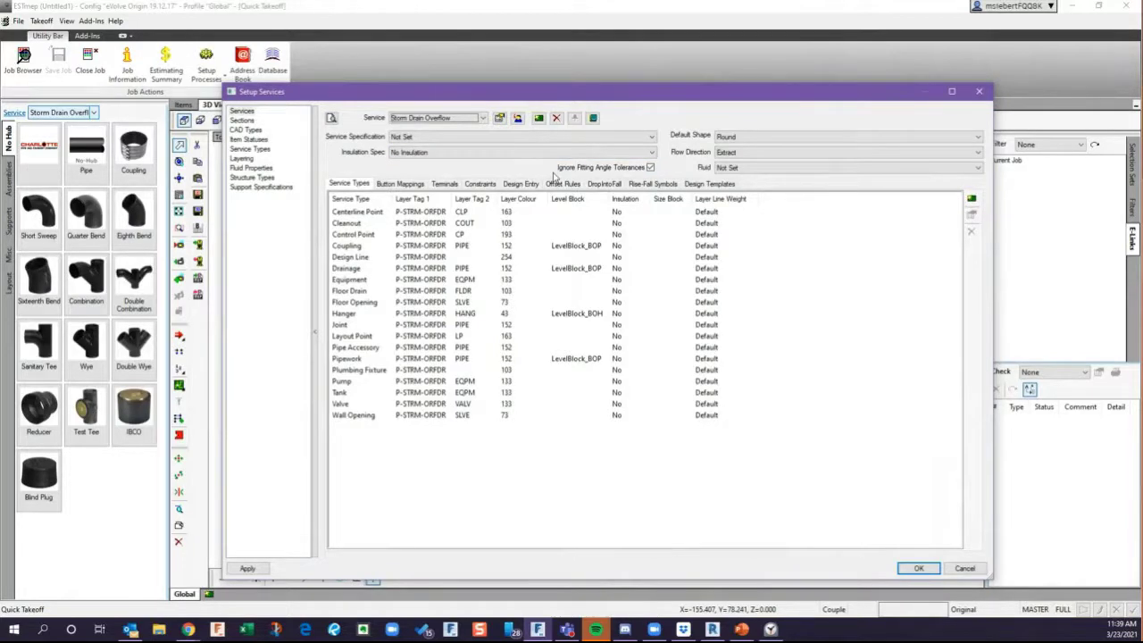
left_click(965, 568)
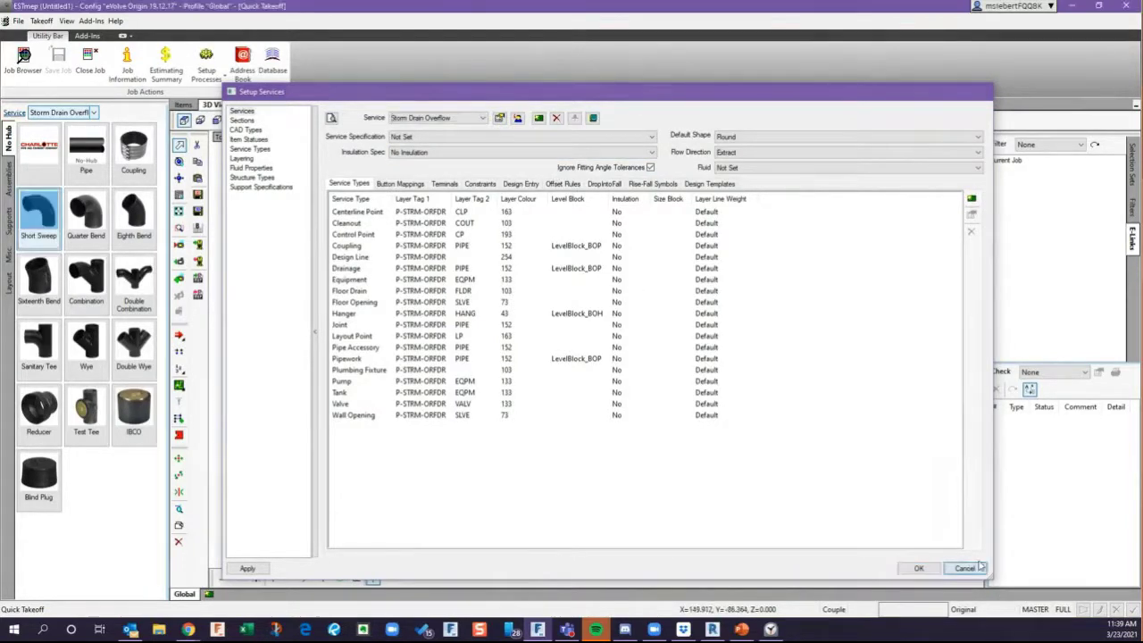
left_click(1075, 6)
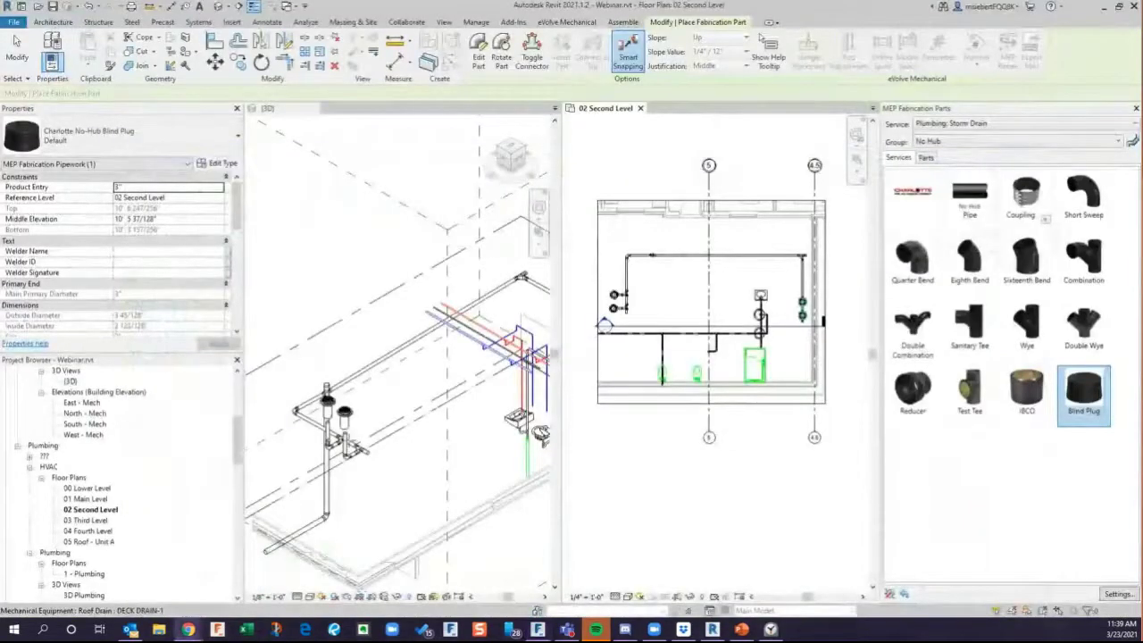
End the blind plug placement and dismiss the project save reminder without saving.
right_click(601, 322)
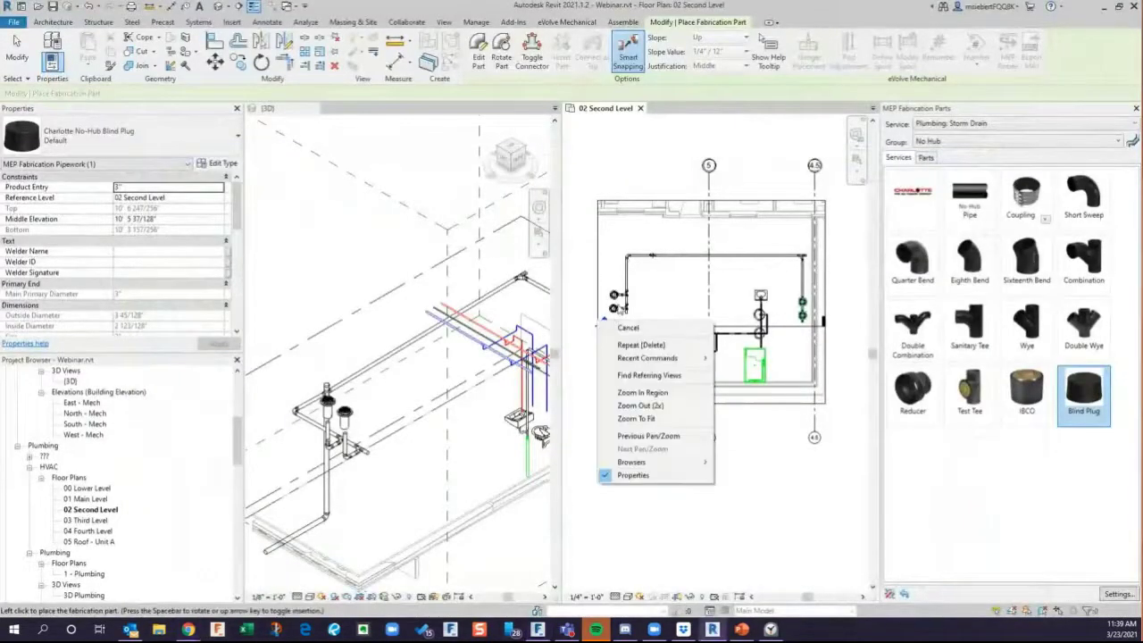
left_click(625, 328)
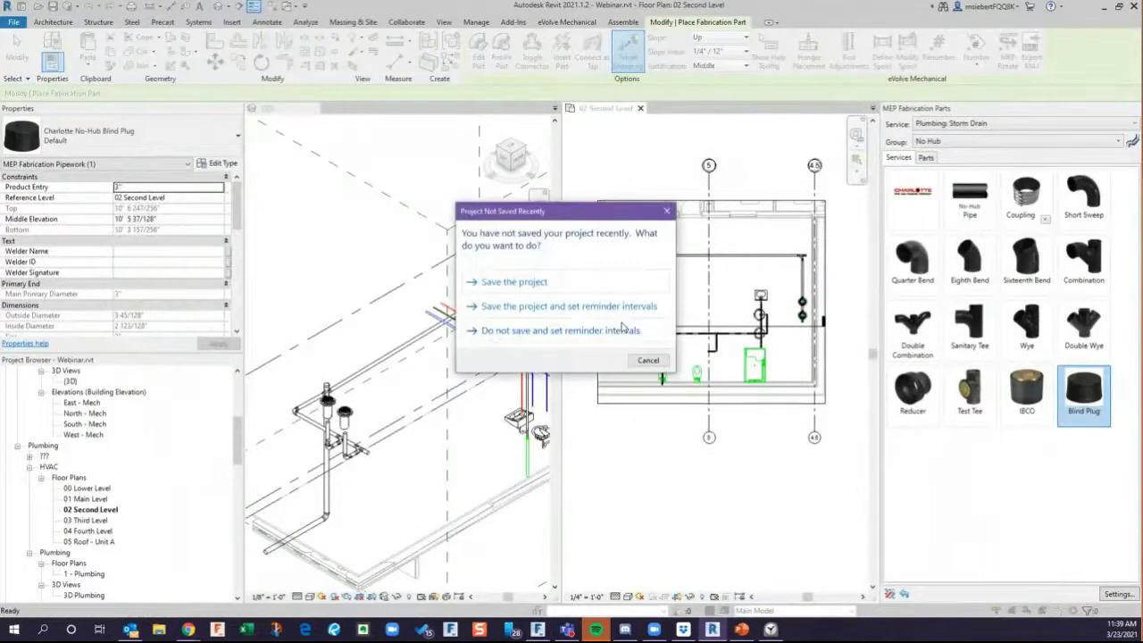
left_click(642, 361)
scroll(621, 307, "up", 4)
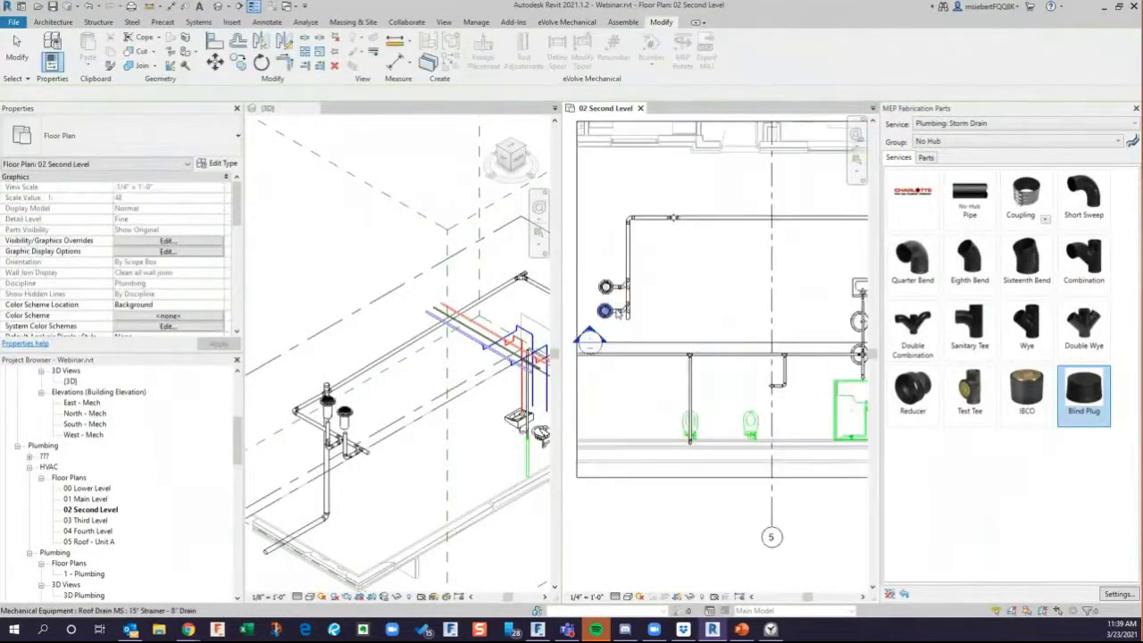
Select the lower 15" Strainer - 8" Drain roof drain in the 02 Second Level plan and examine the storm drain run around it.
left_click(599, 310)
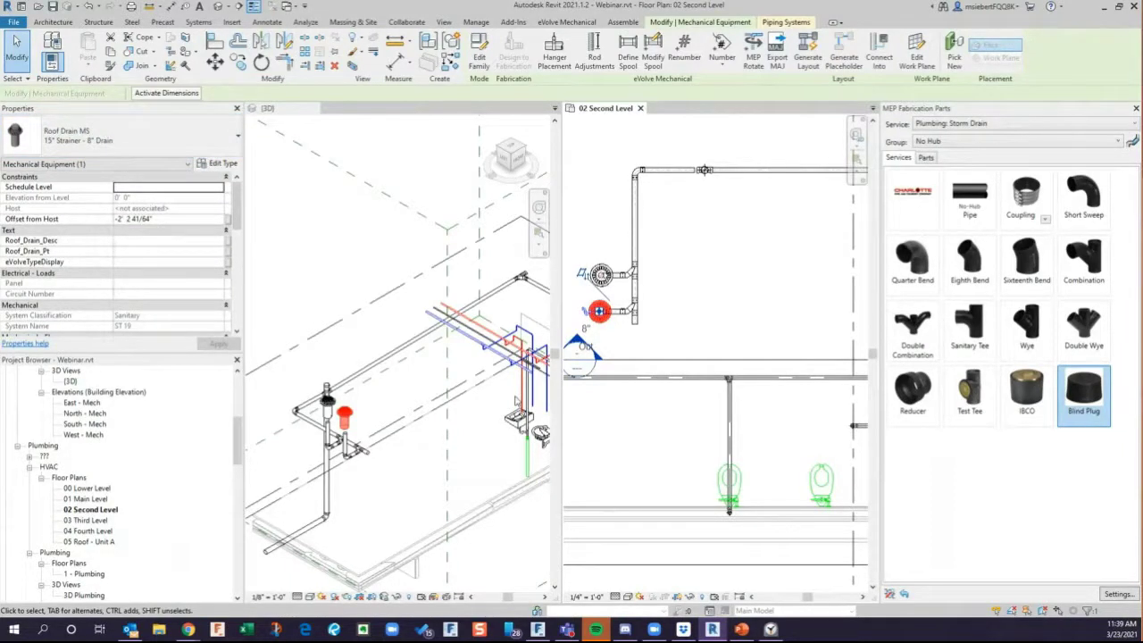
scroll(610, 347, "down", 3)
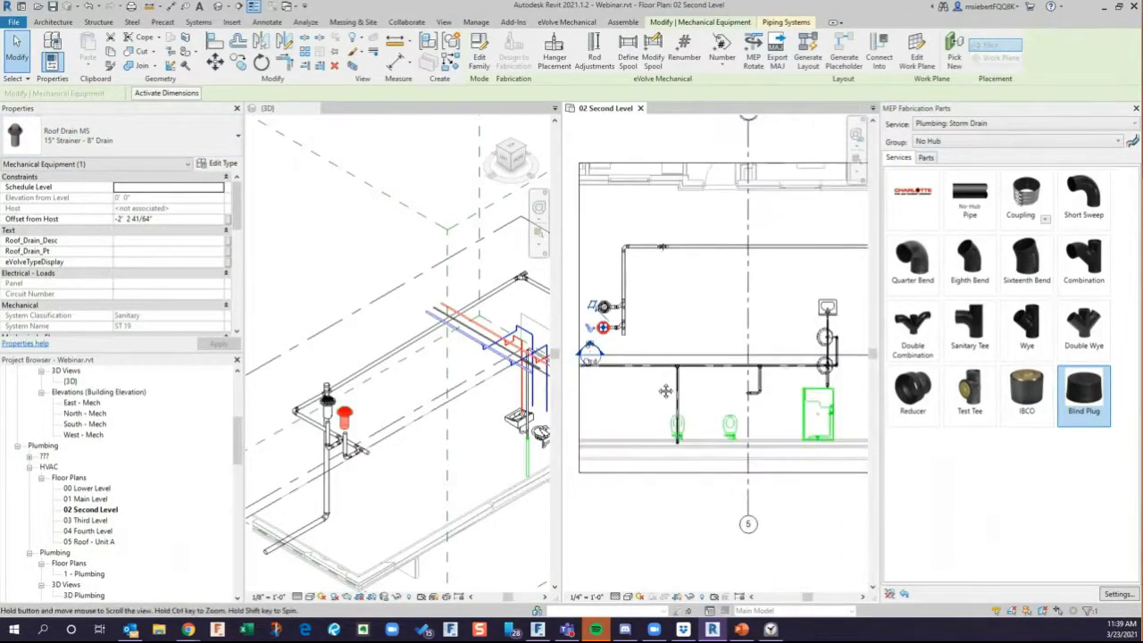
middle_click_drag(665, 390, 637, 409)
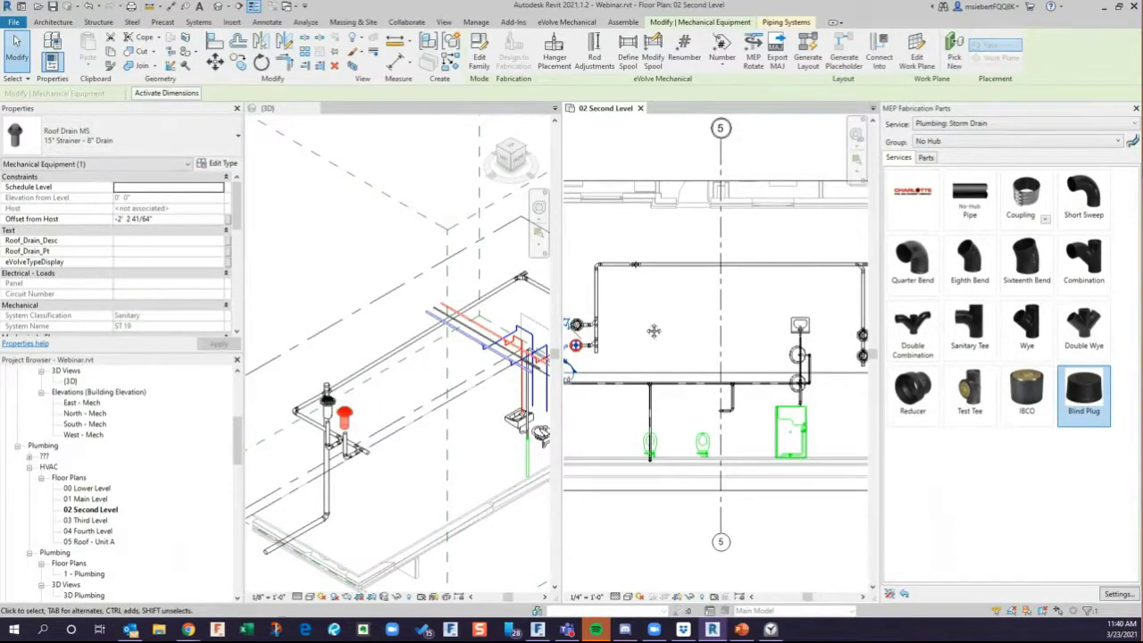
middle_click_drag(653, 330, 639, 334)
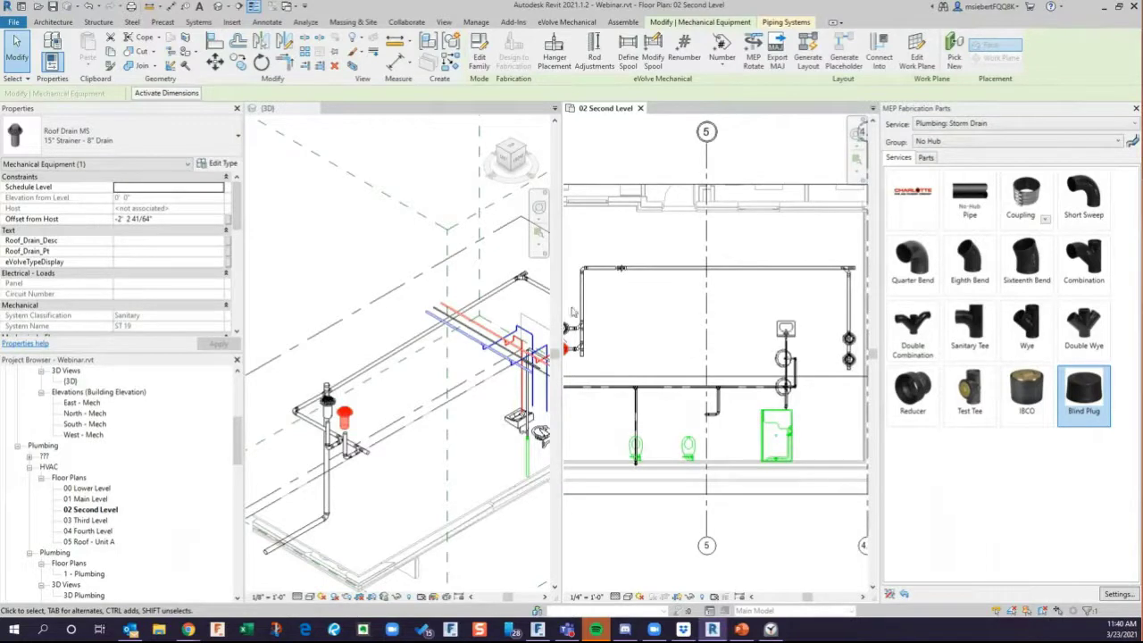
scroll(580, 305, "up", 3)
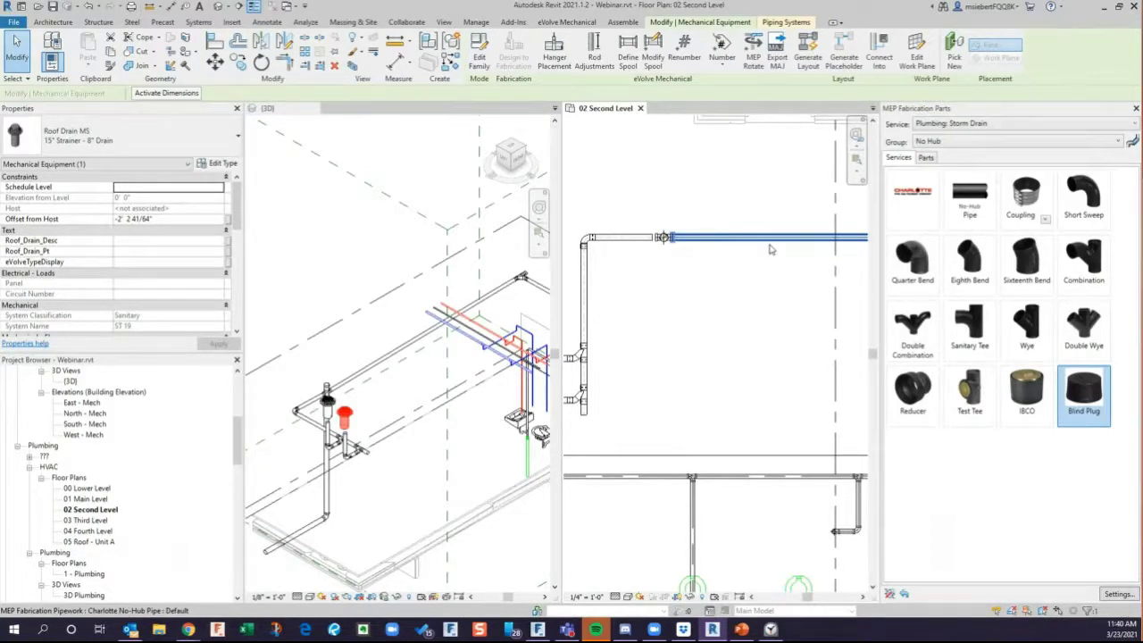
middle_click_drag(664, 321, 753, 306)
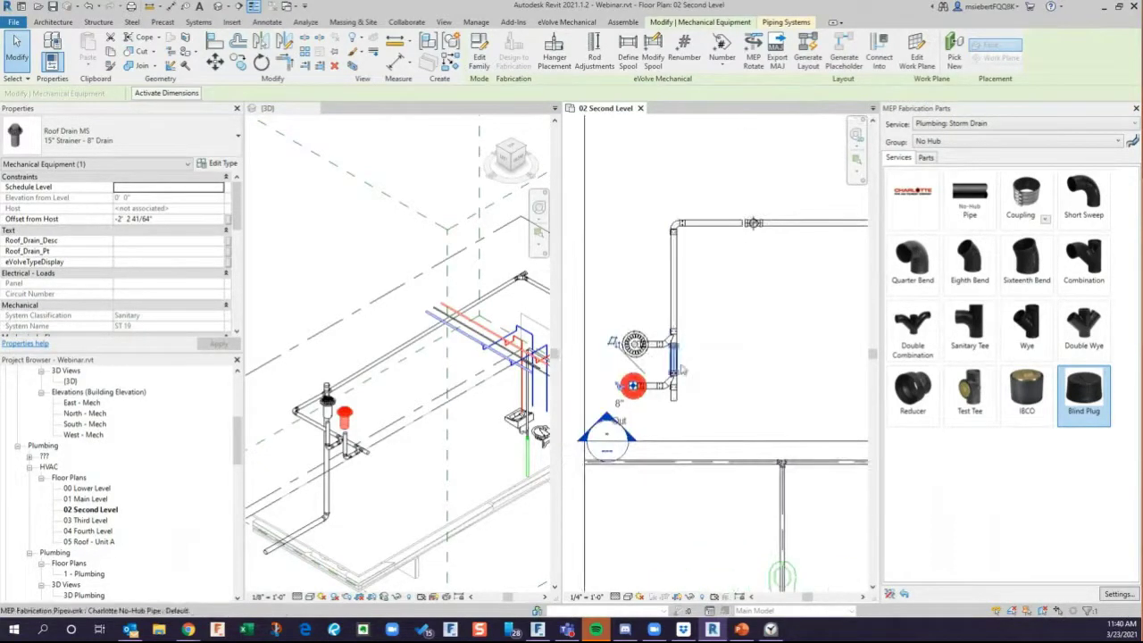